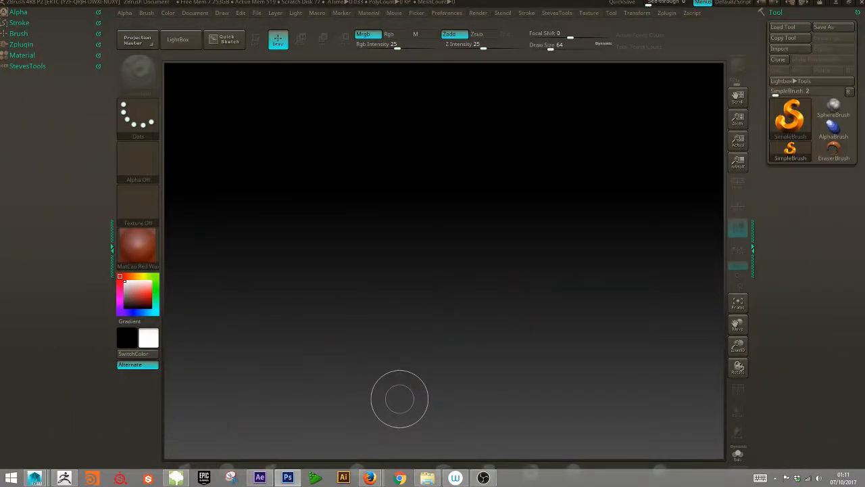
- Draw a Cylinder3D on the canvas and put it into Edit mode
mouse_move(370, 478)
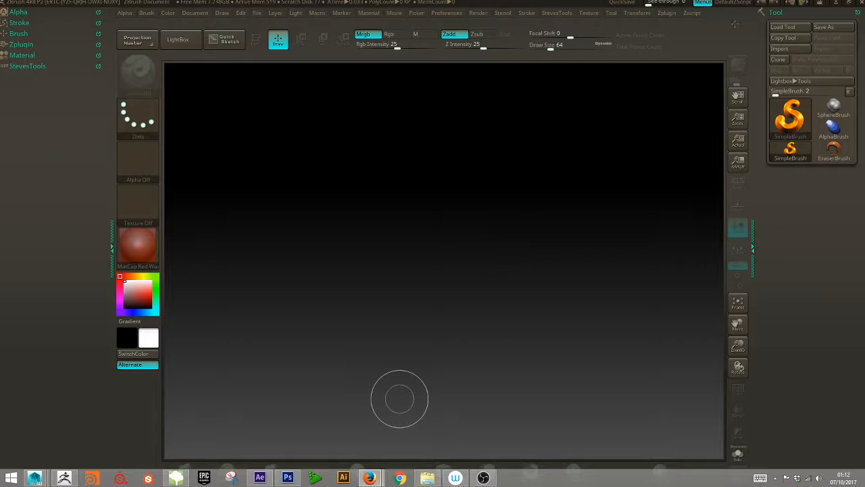
click(789, 116)
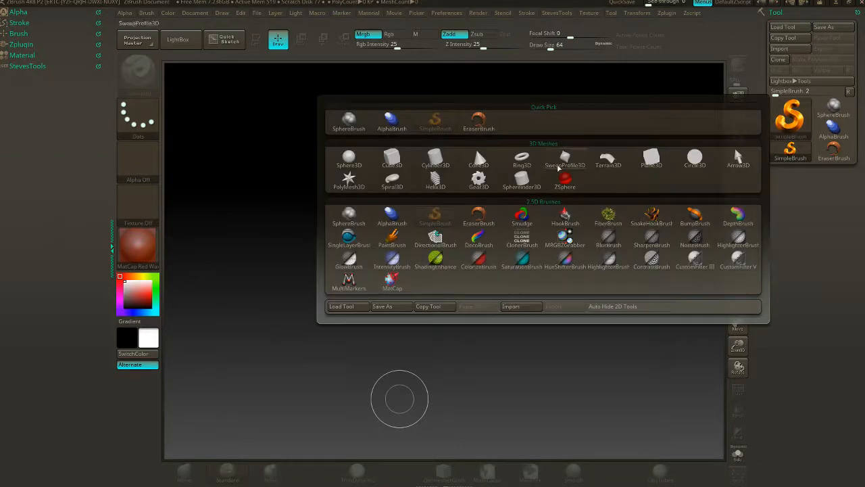
click(435, 160)
drag(463, 224, 544, 333)
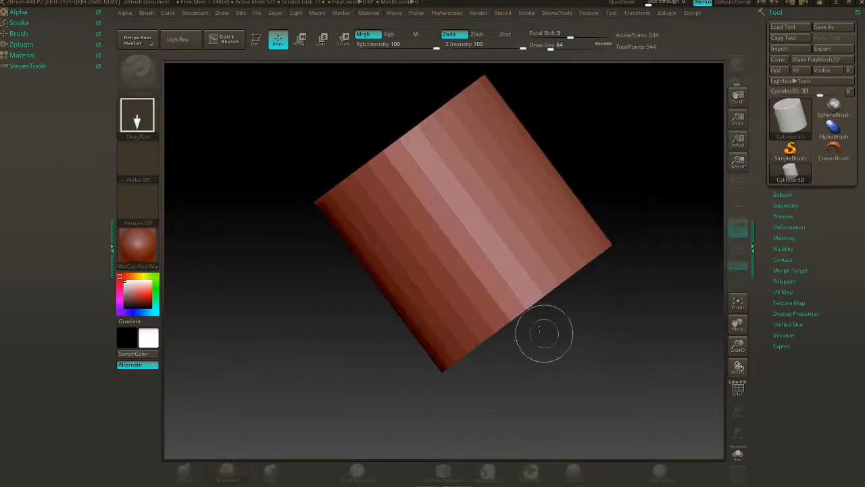
key(t)
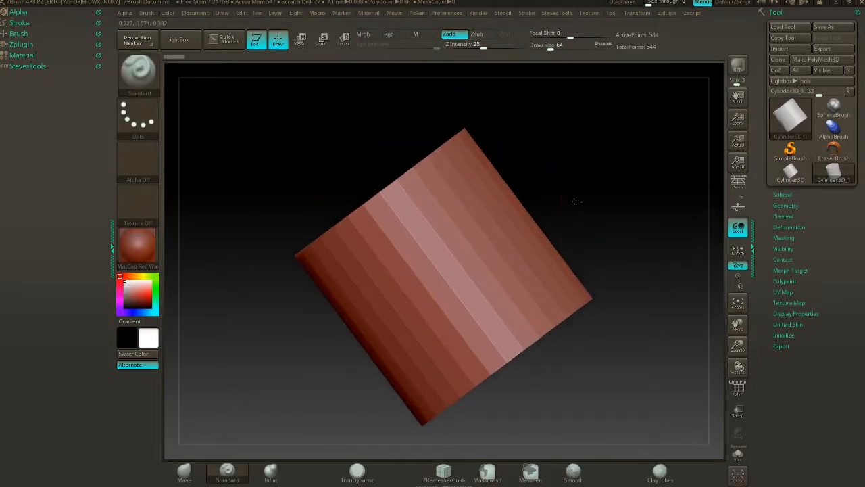
drag(575, 200, 596, 275)
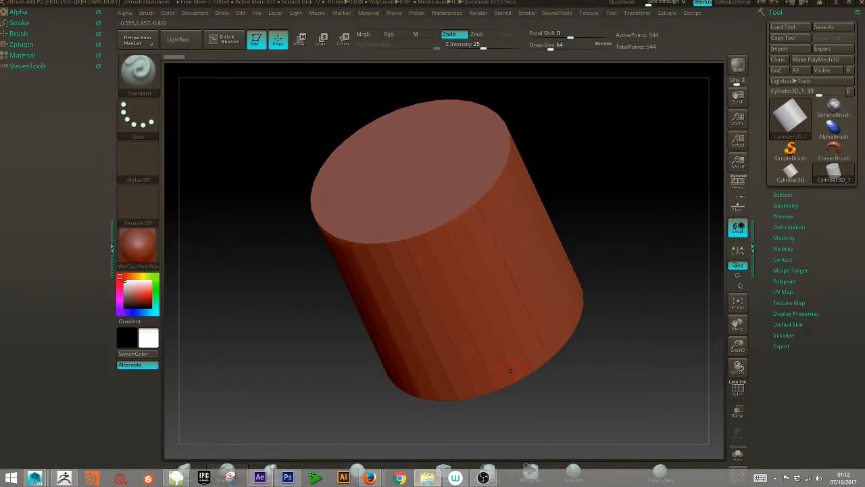
- Convert the cylinder into an editable PolyMesh3D
click(33, 67)
click(34, 66)
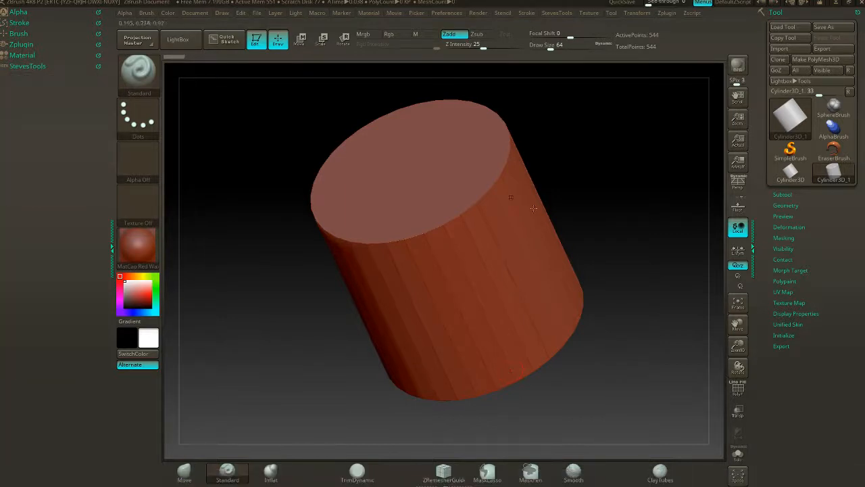
click(816, 60)
drag(570, 178, 417, 220)
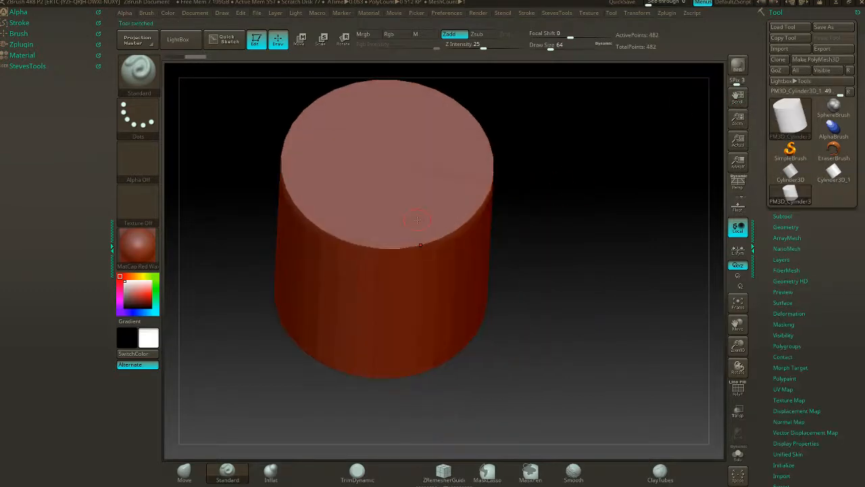
- Look through the StevesTools palette and the library of 3D sculpting brushes
click(27, 67)
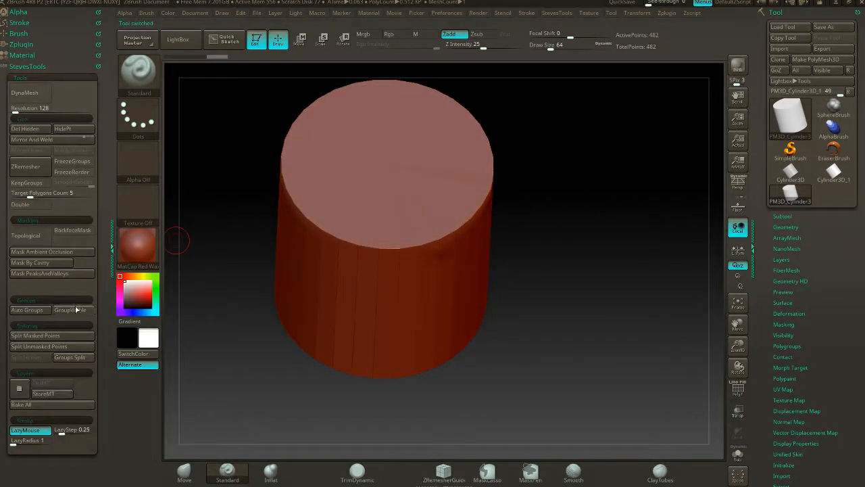
click(36, 67)
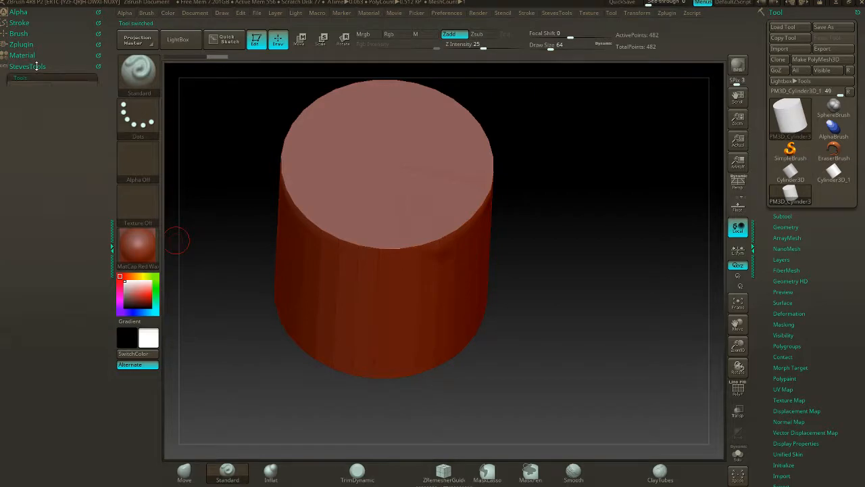
click(133, 72)
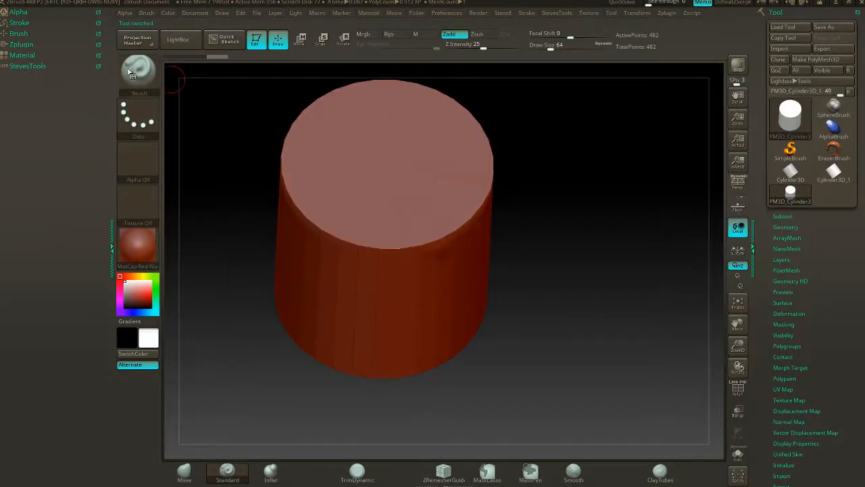
click(132, 71)
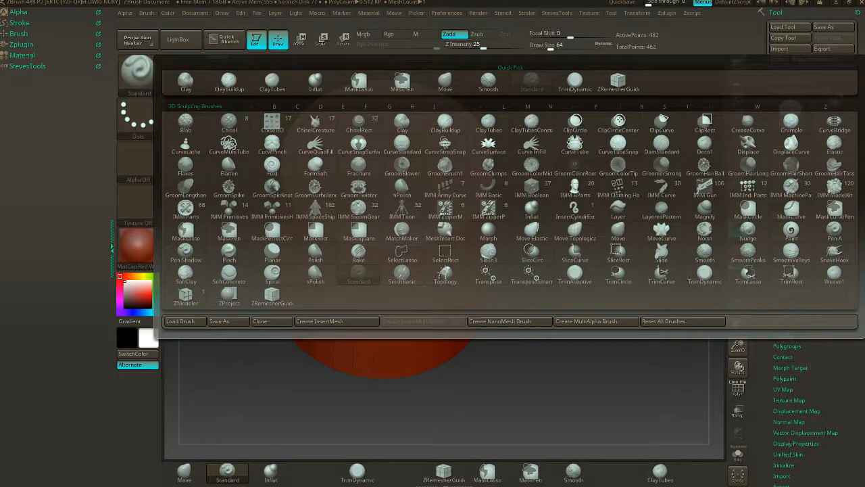
mouse_move(369, 483)
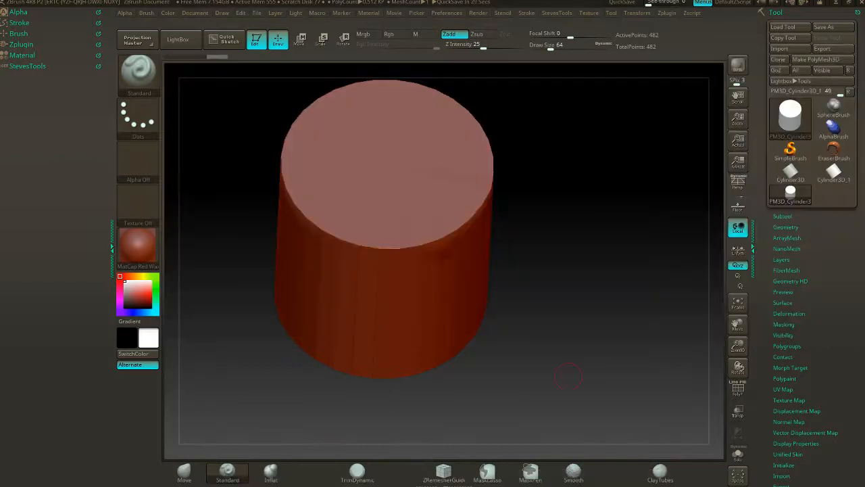
drag(566, 230, 591, 298)
- In File Explorer, open the folder C:\Program Files\Pixologic\ZBrush 4R8\ZStartup\BrushPresets
drag(864, 43, 388, 57)
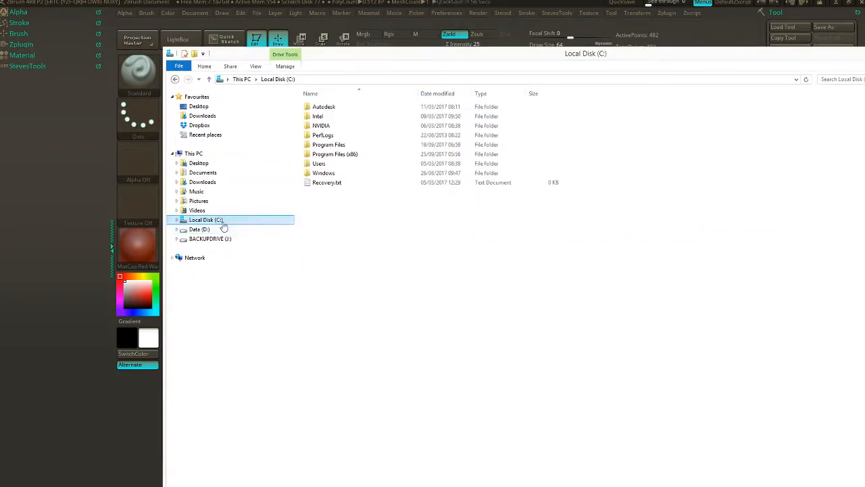
double_click(329, 144)
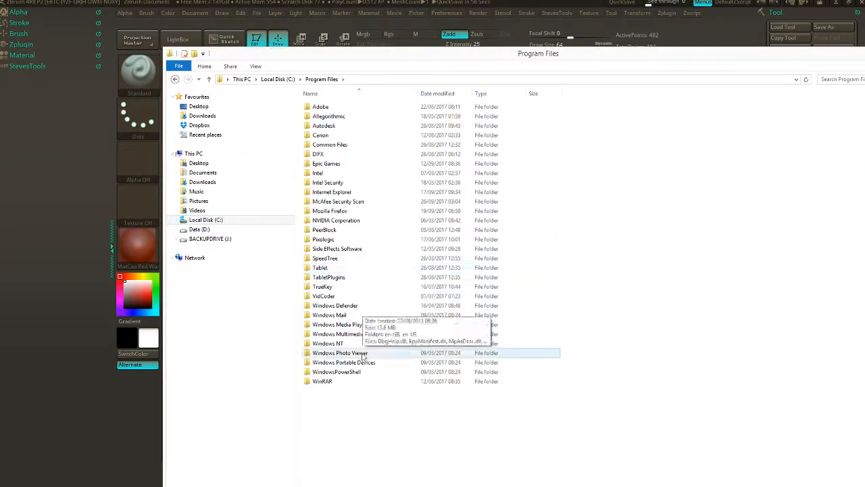
double_click(320, 239)
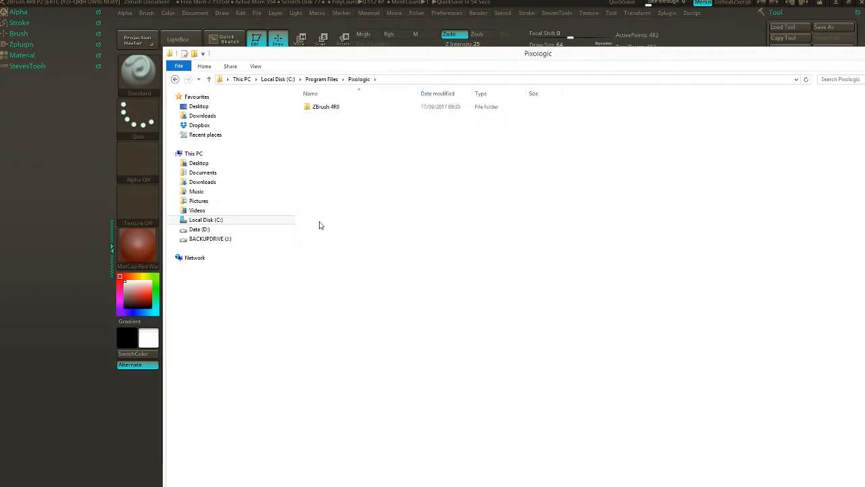
double_click(330, 108)
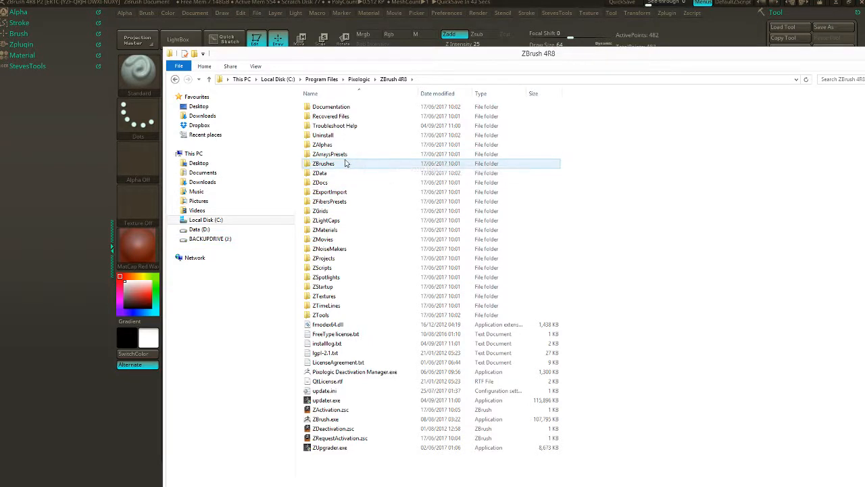
double_click(324, 286)
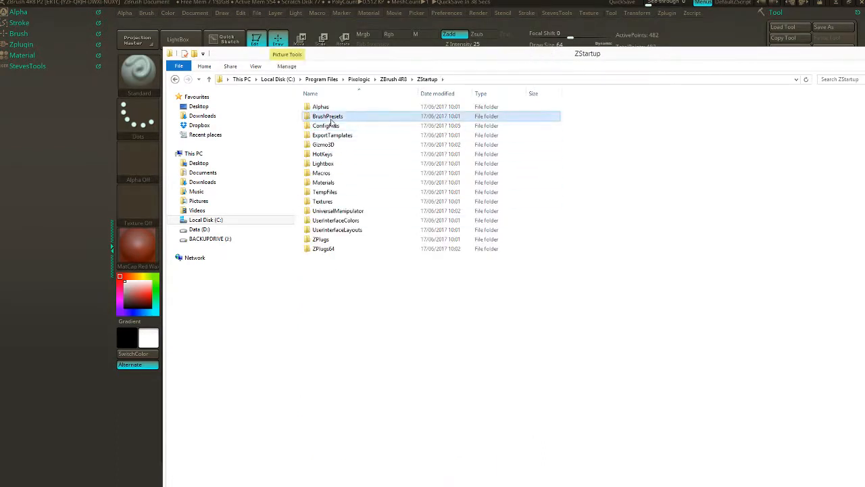
double_click(331, 119)
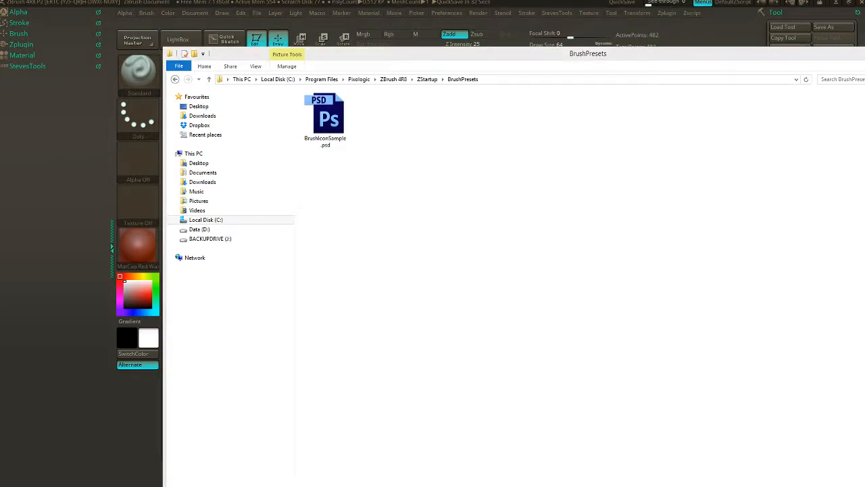
- Paste the copied custom brush files into the BrushPresets folder and bring its window fully into view
key(super)
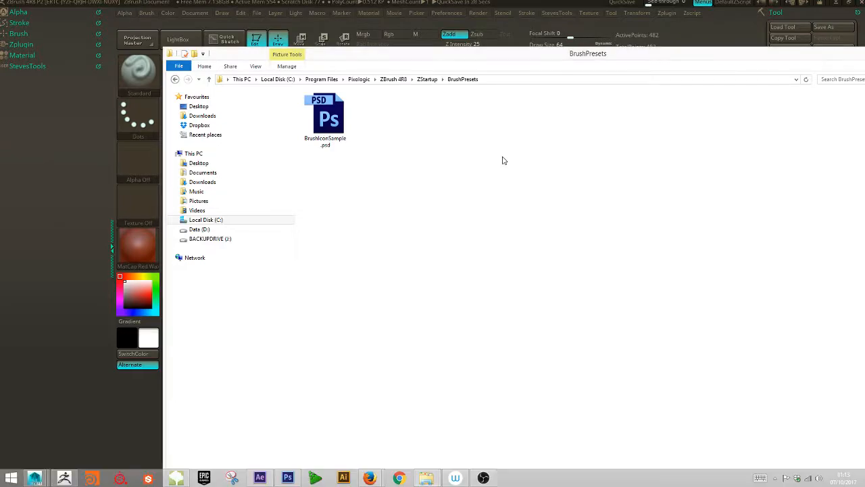
key(ctrl+v)
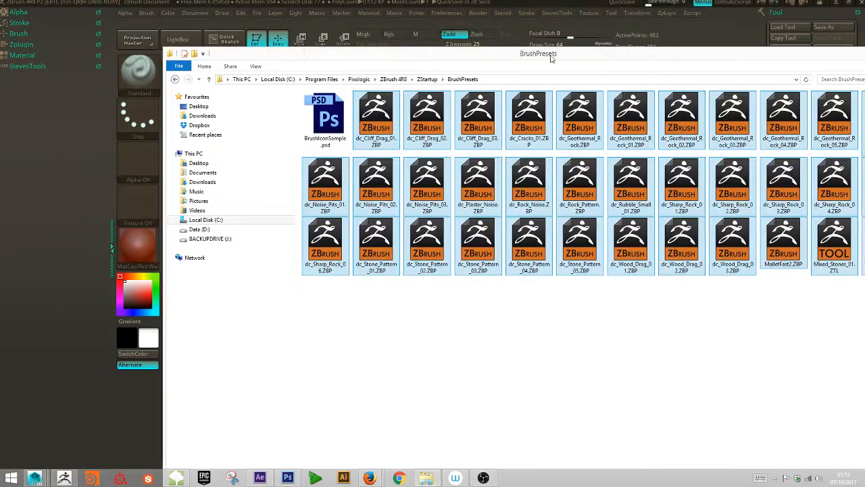
drag(551, 56, 455, 56)
click(528, 298)
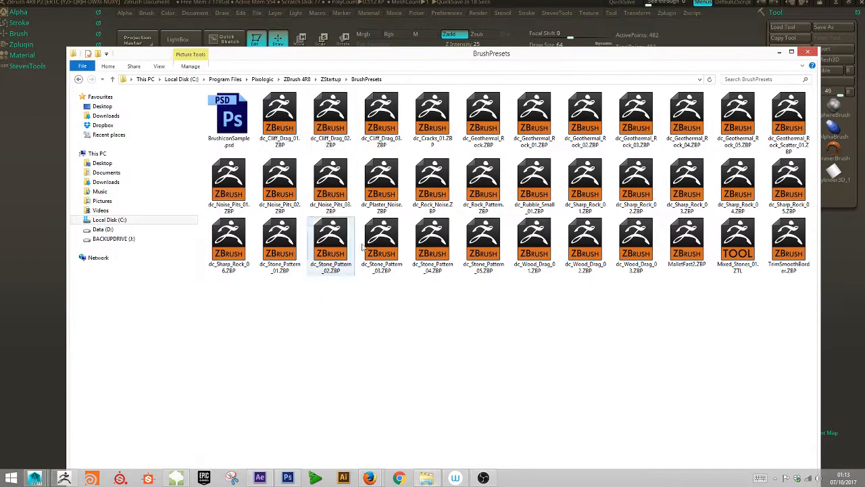
- Check MalletFast2.ZBP, TrimSmoothBorder.ZBP and the full path of the BrushPresets folder, and close the folder window
click(688, 258)
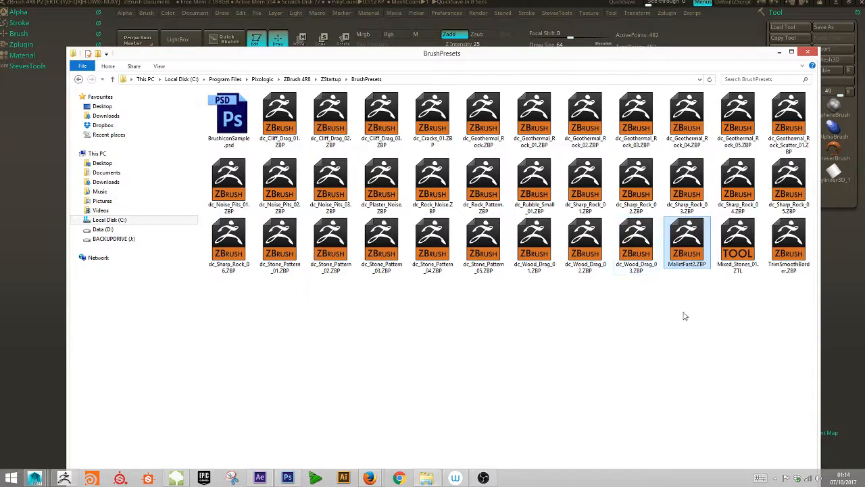
click(785, 259)
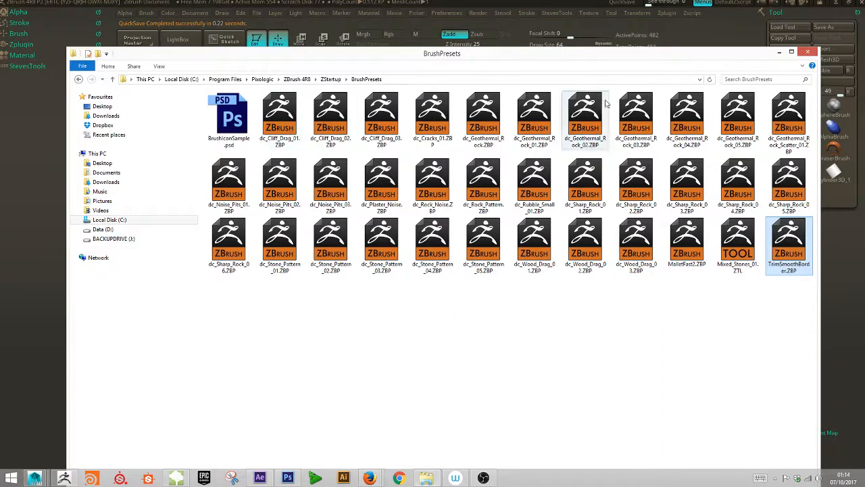
click(414, 80)
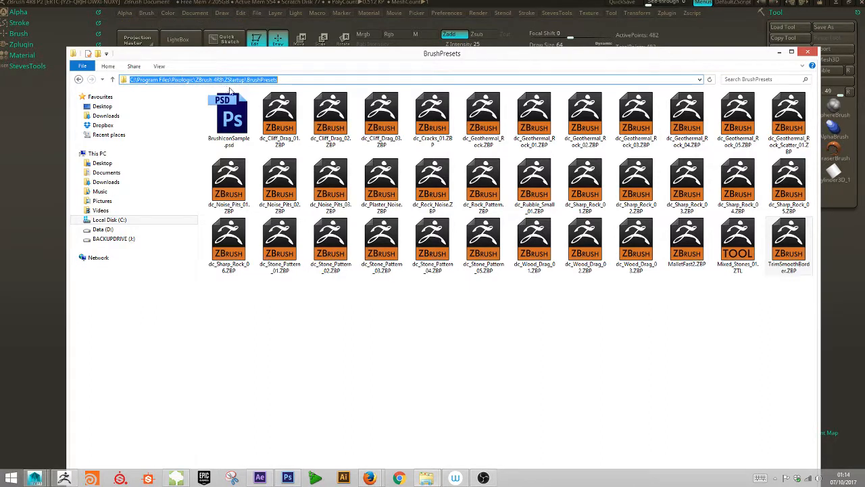
click(553, 287)
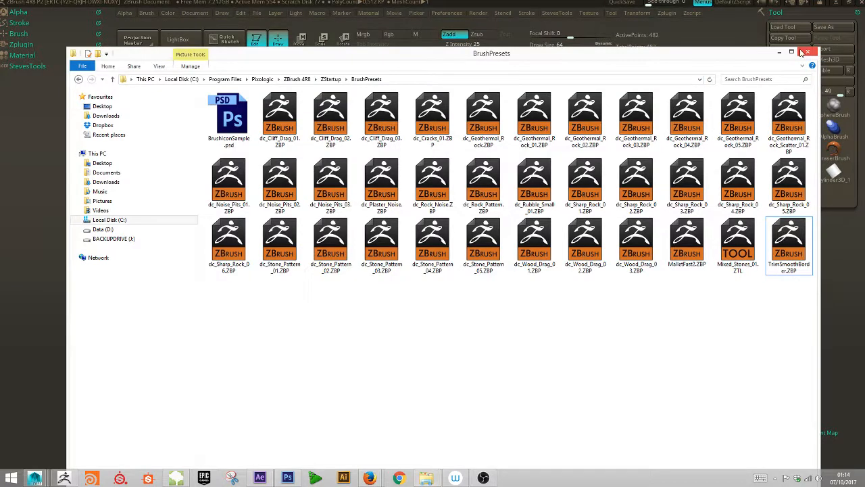
click(802, 53)
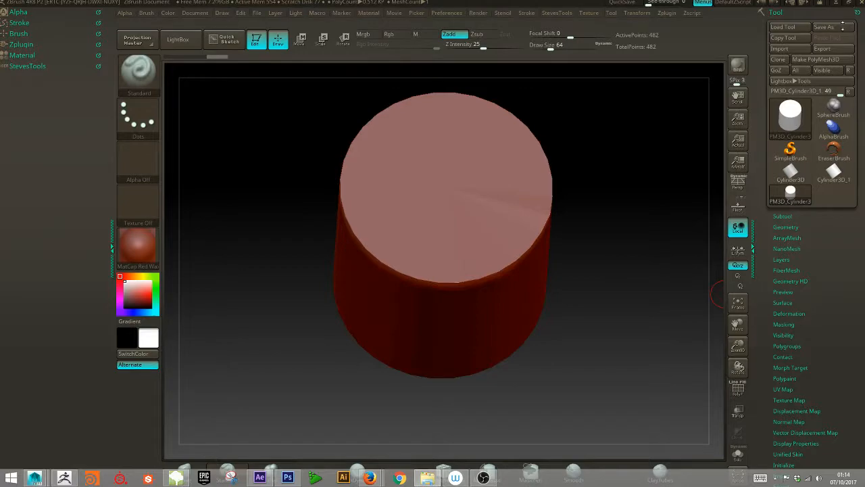
- Close ZBrush without saving the project and relaunch ZBrush 4R8 from the desktop
click(860, 3)
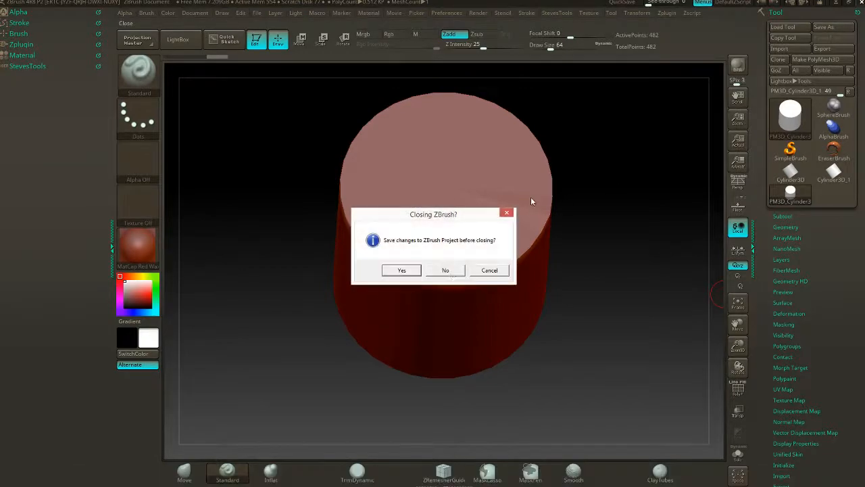
click(448, 269)
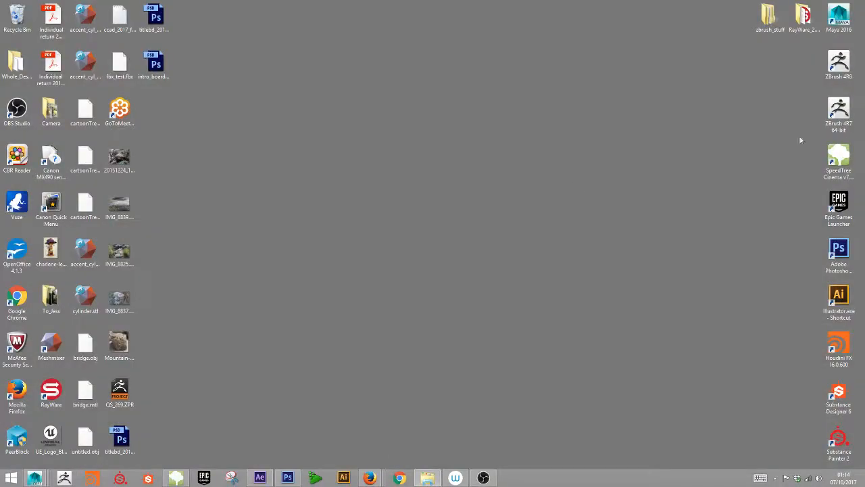
double_click(847, 70)
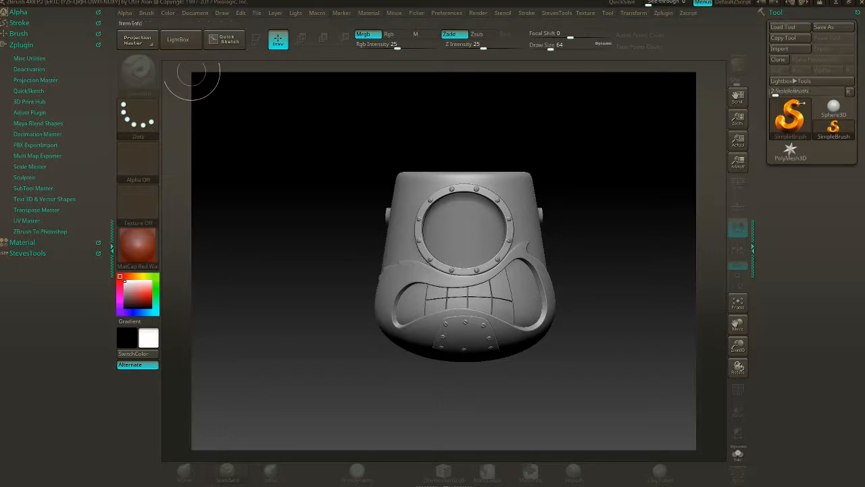
- Initialize ZBrush to reset it to an empty document
click(451, 18)
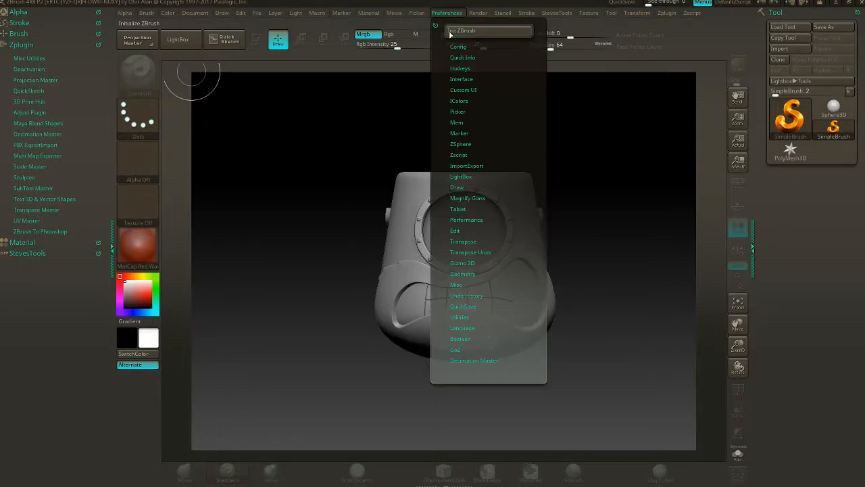
click(488, 30)
click(473, 277)
key(alt+Tab)
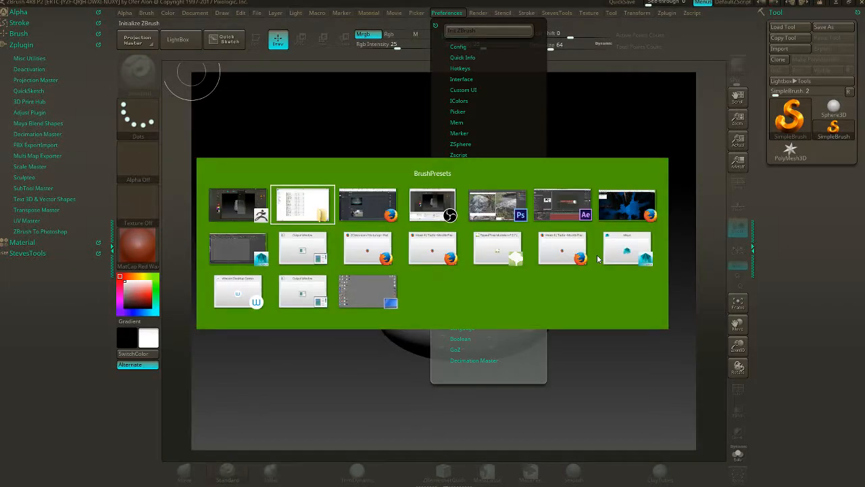
key(alt+Tab)
key(alt+Tab)
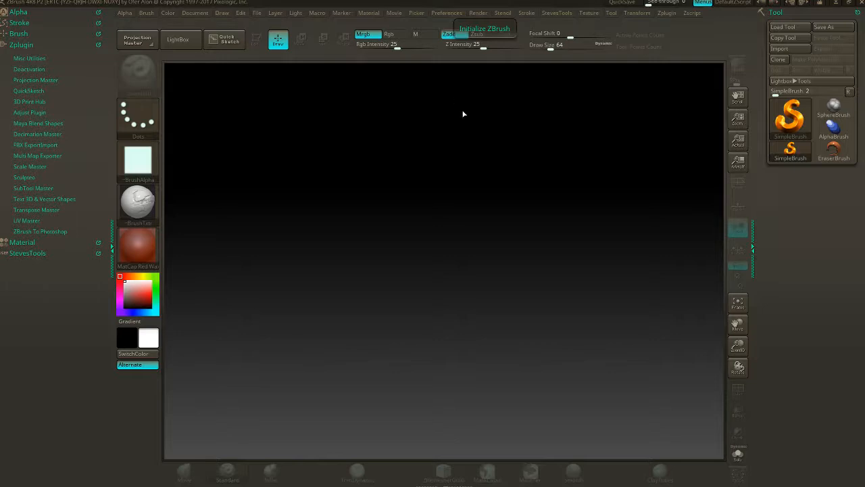
- Select the Cone3D primitive, clear the stray strokes from the canvas and draw a cone on it
click(191, 41)
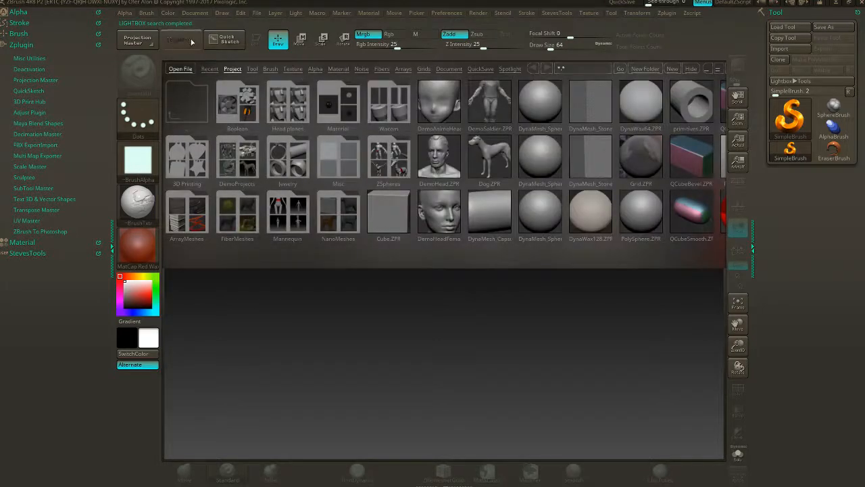
drag(392, 165, 549, 201)
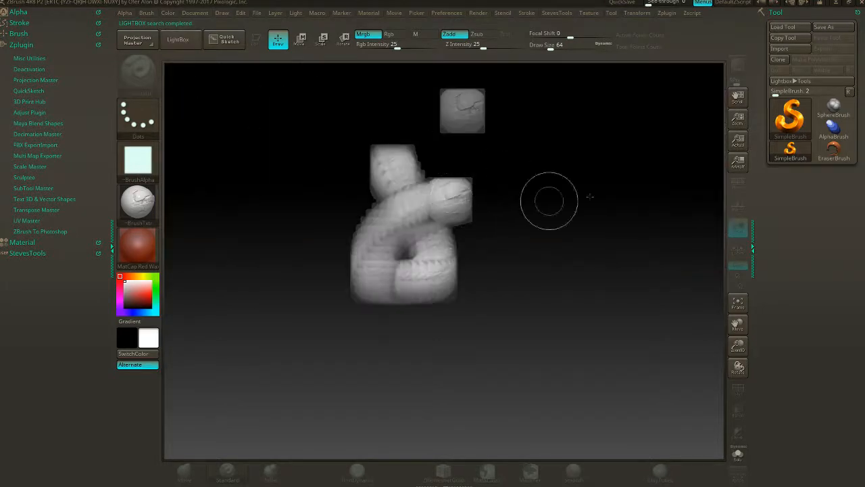
click(790, 119)
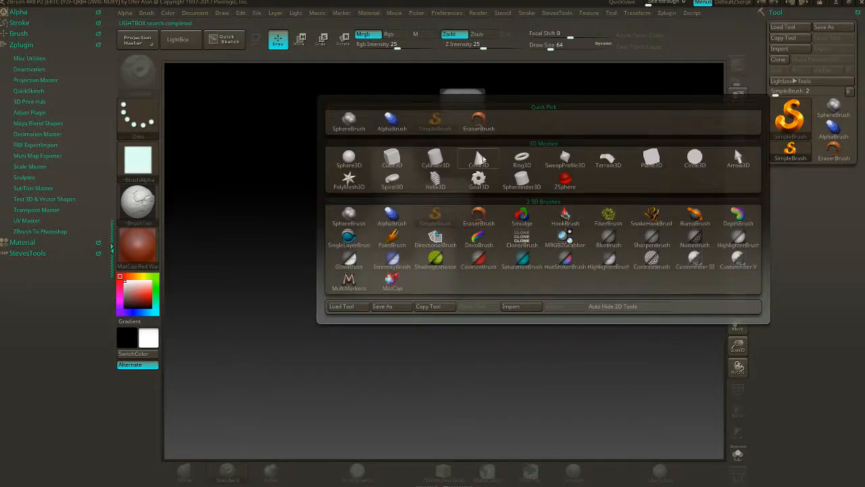
click(480, 158)
drag(503, 206, 546, 271)
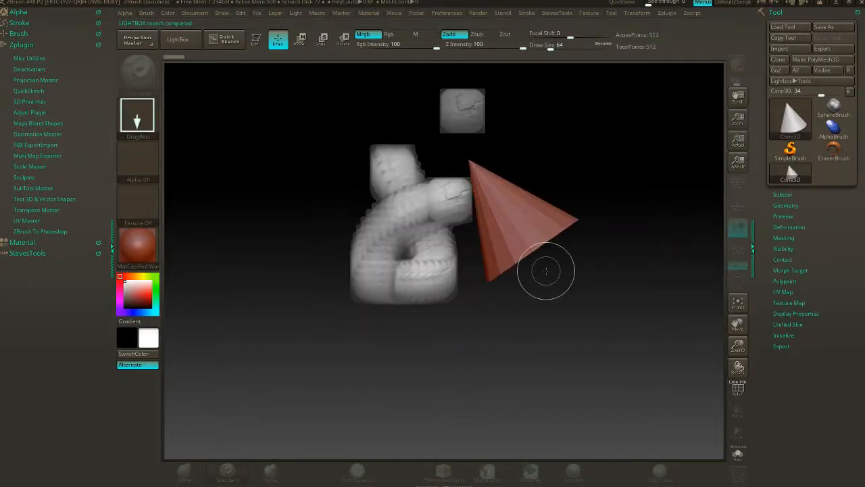
key(ctrl+n)
mouse_move(444, 239)
mouse_down()
mouse_move(489, 299)
mouse_move(544, 344)
mouse_up()
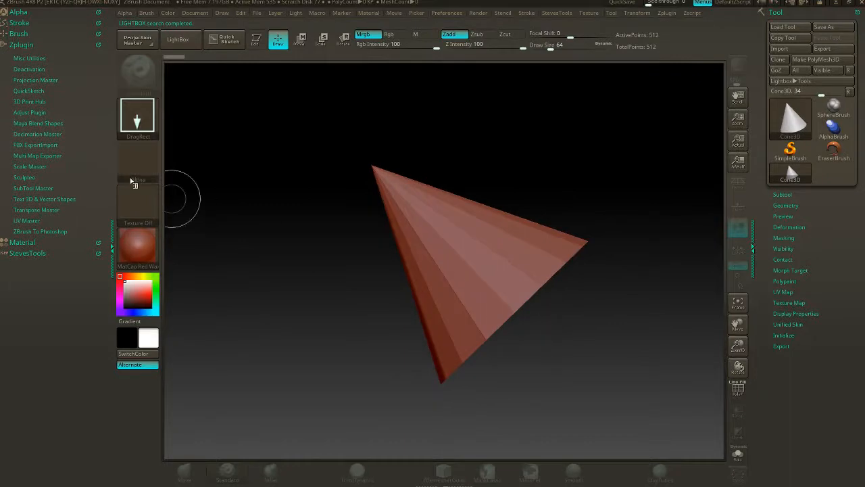
- Redraw the cone on a cleared canvas with the MatCap Gray material and put it in Edit mode
click(138, 245)
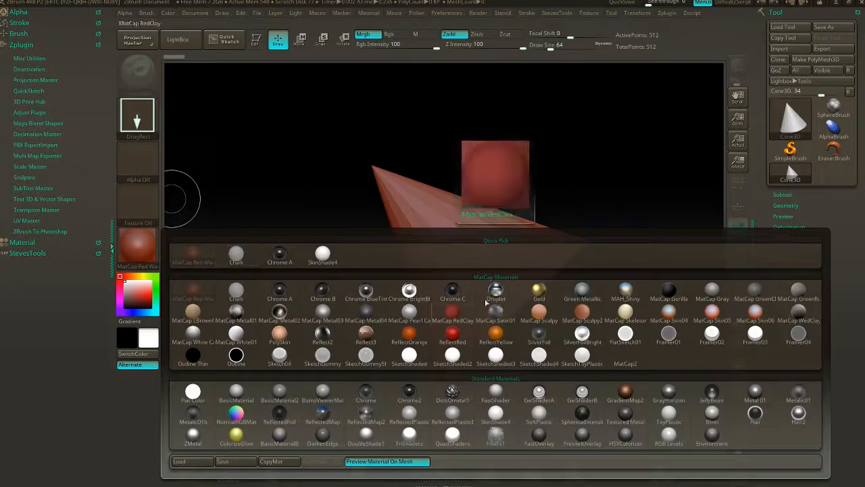
click(712, 291)
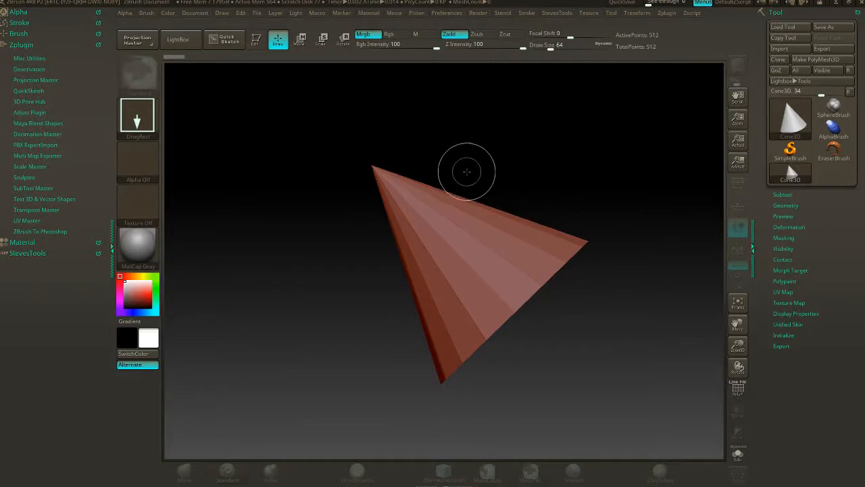
key(ctrl+n)
drag(439, 283, 507, 340)
click(266, 47)
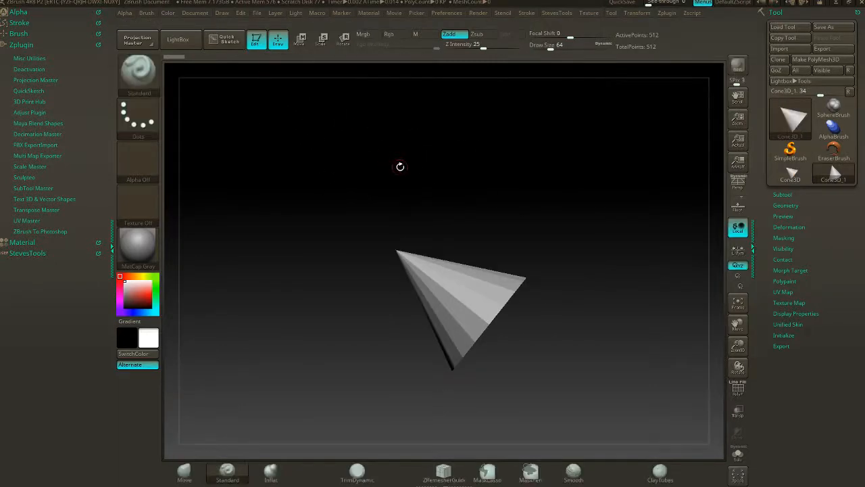
drag(400, 166, 510, 245)
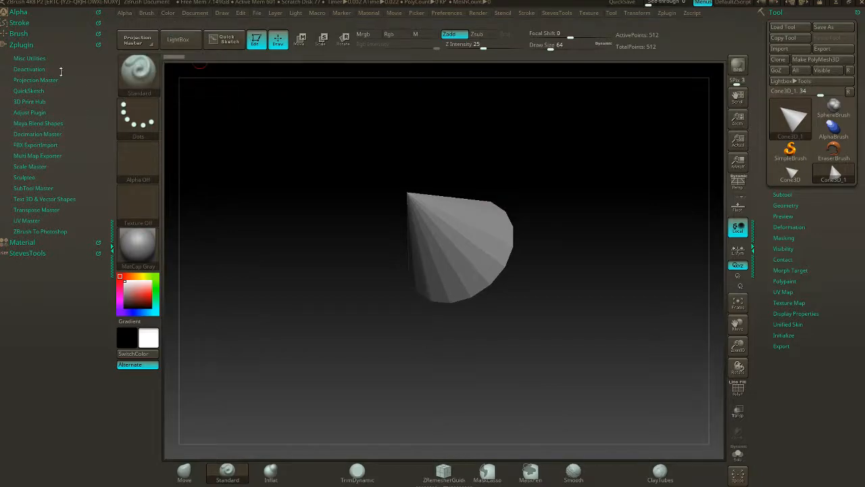
- Look through the available sculpting brushes and the interface configuration preferences
click(27, 33)
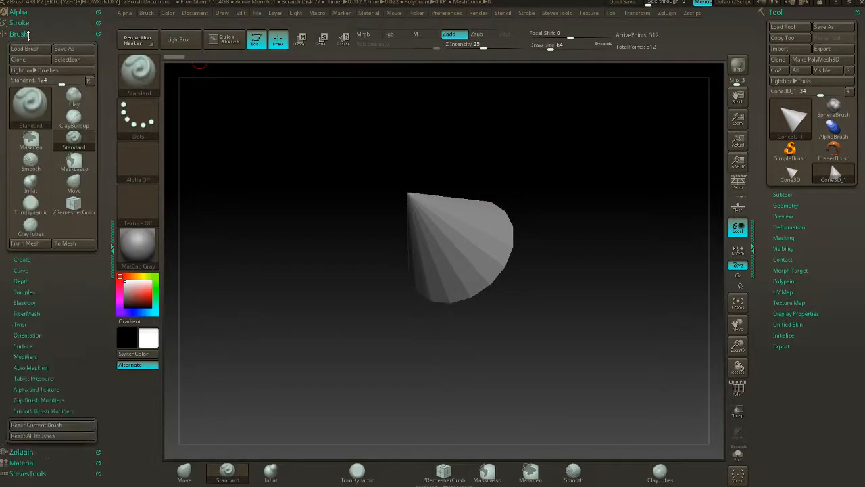
click(37, 105)
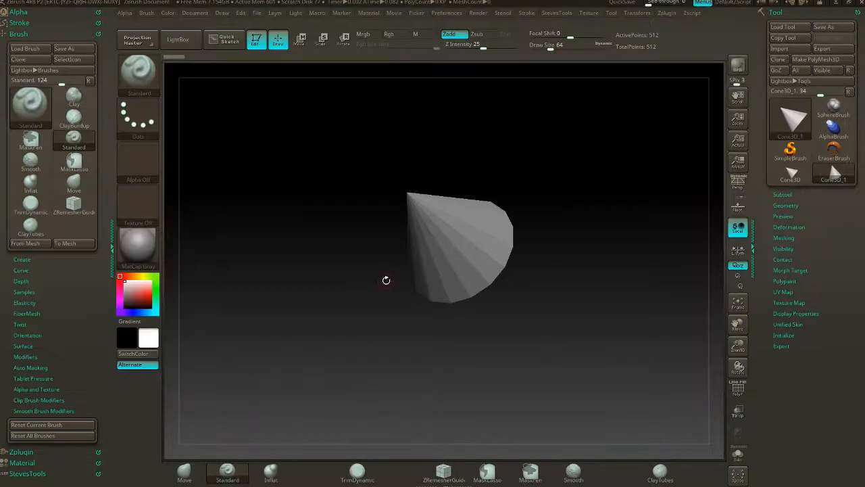
click(23, 33)
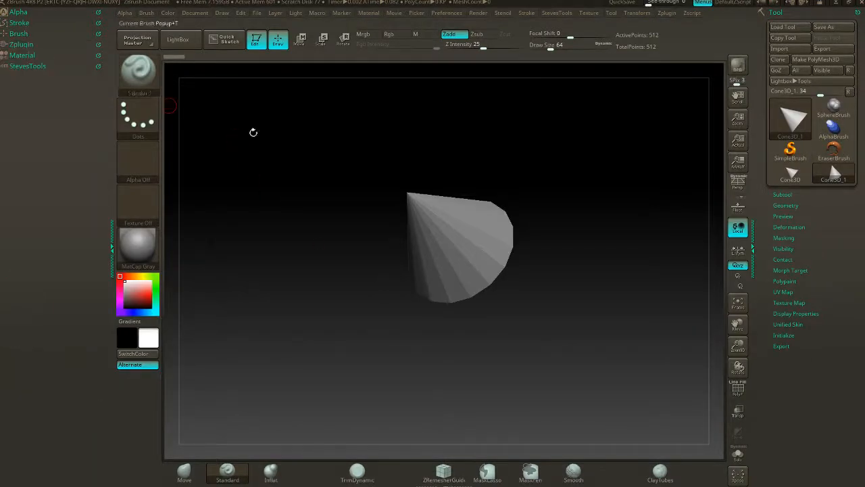
click(436, 12)
click(455, 46)
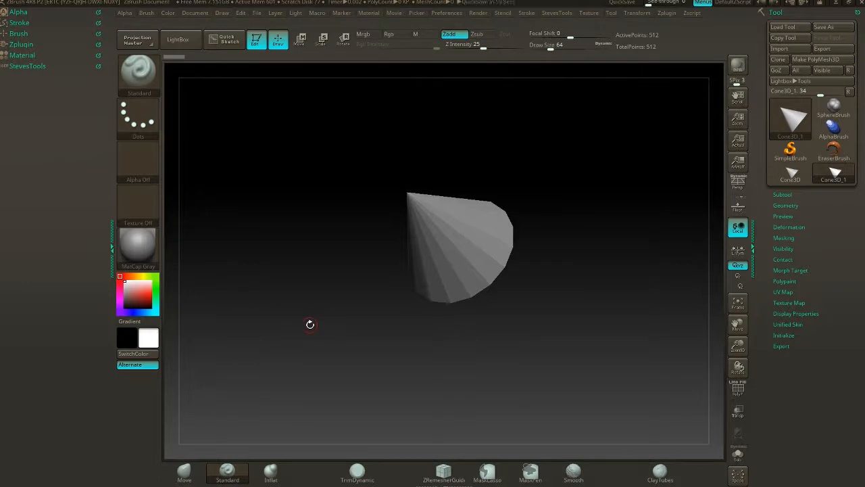
- Convert the cone to a PolyMesh3D and review the tools in the StevesTools custom palette
click(22, 66)
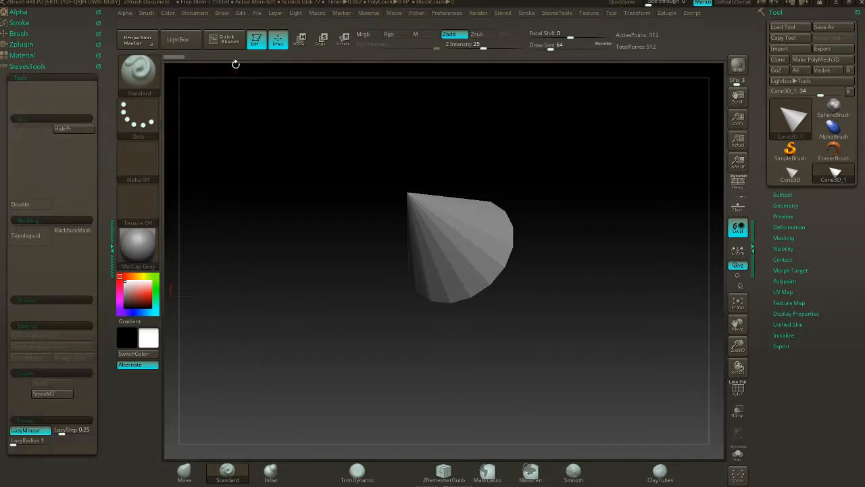
drag(511, 203, 498, 217)
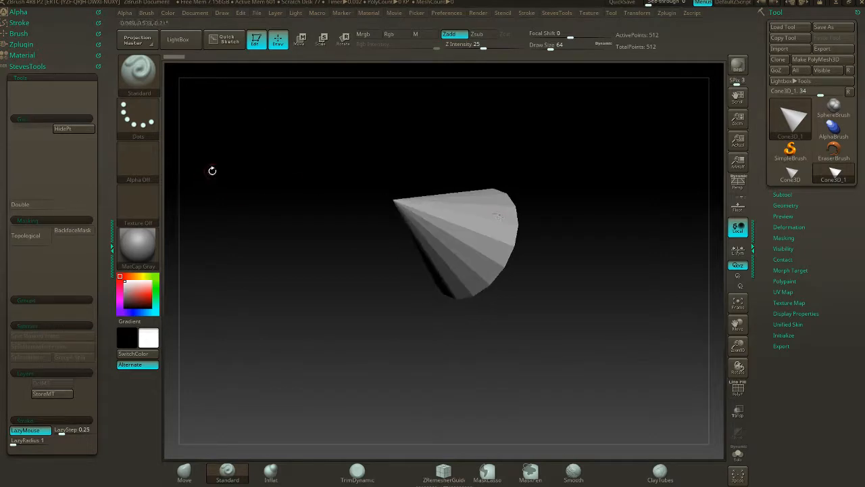
click(815, 59)
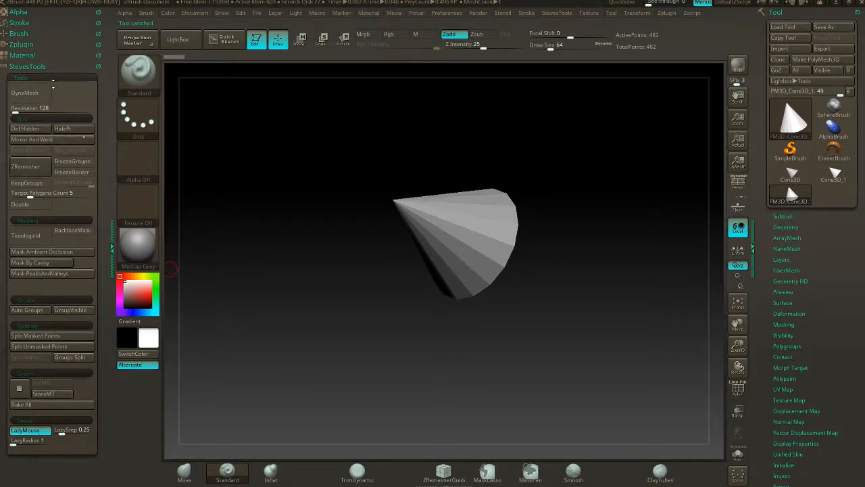
click(54, 78)
click(48, 67)
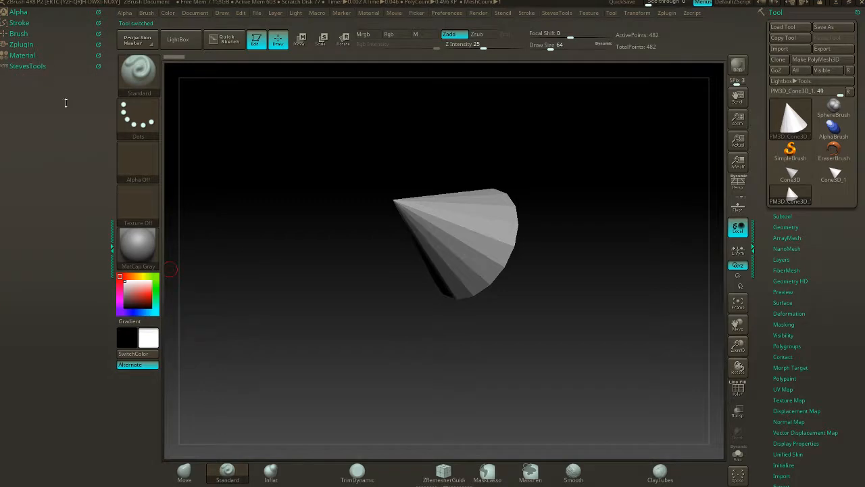
- Enable interface customization in the configuration preferences
click(460, 15)
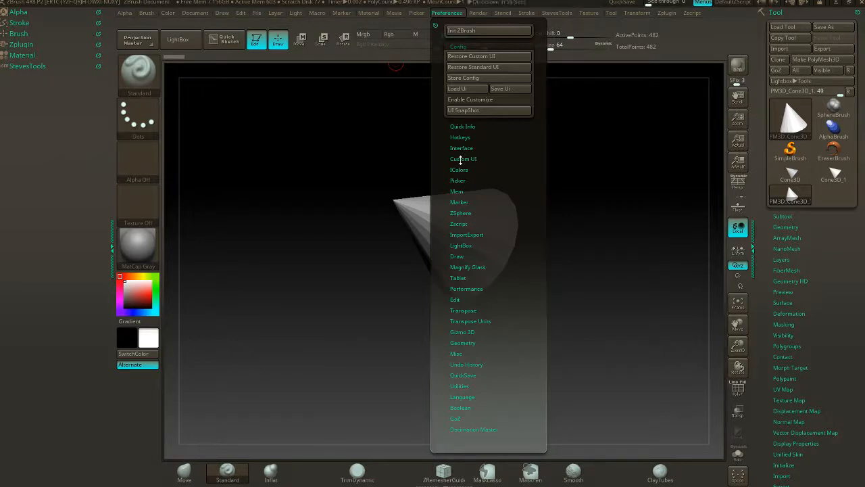
click(462, 159)
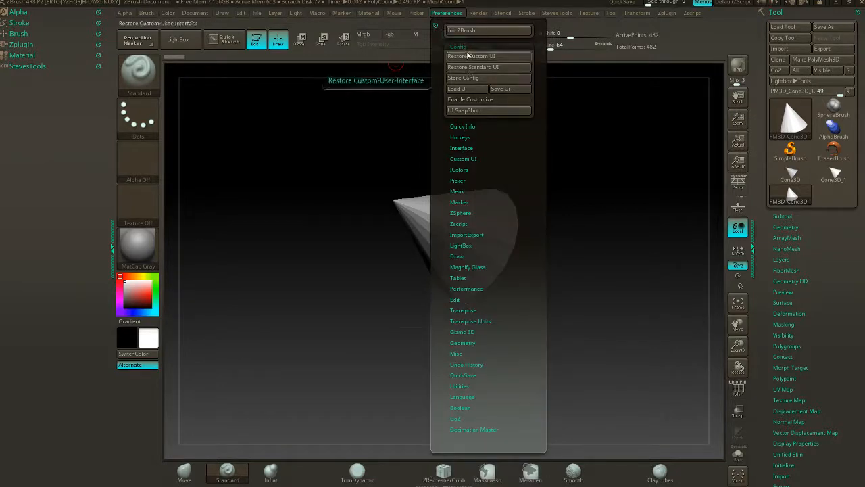
click(451, 14)
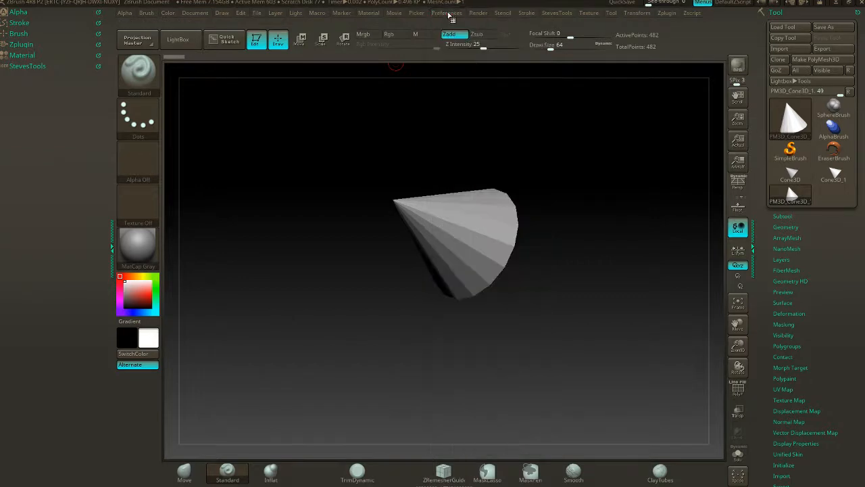
click(451, 15)
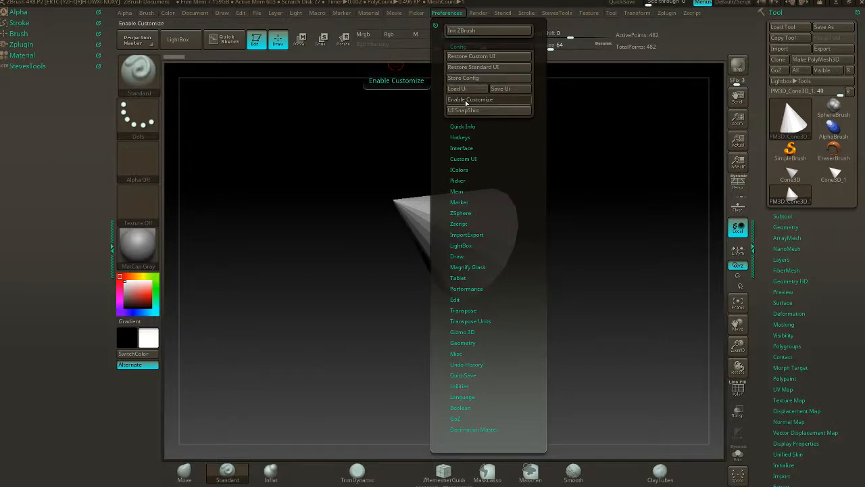
click(484, 101)
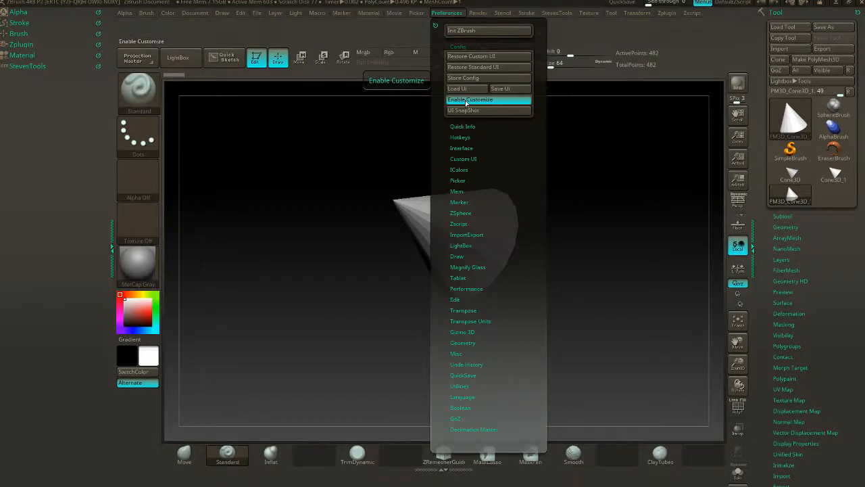
- Create a new custom interface menu named class-demo
click(453, 14)
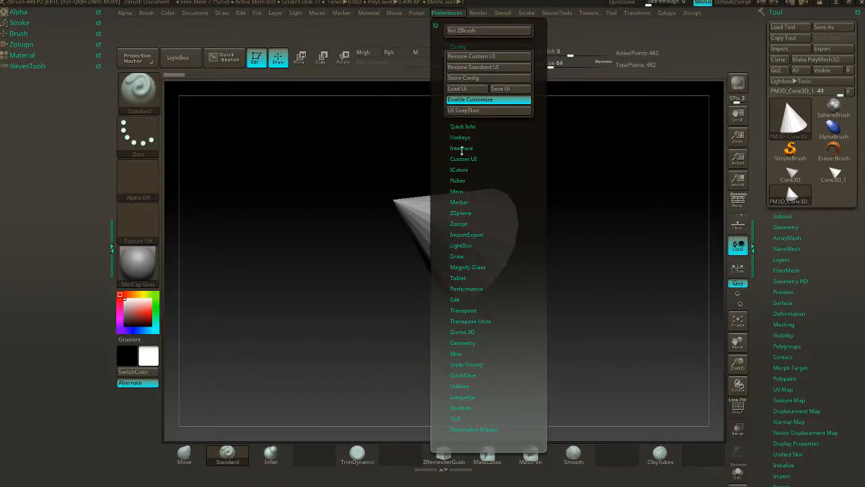
click(463, 158)
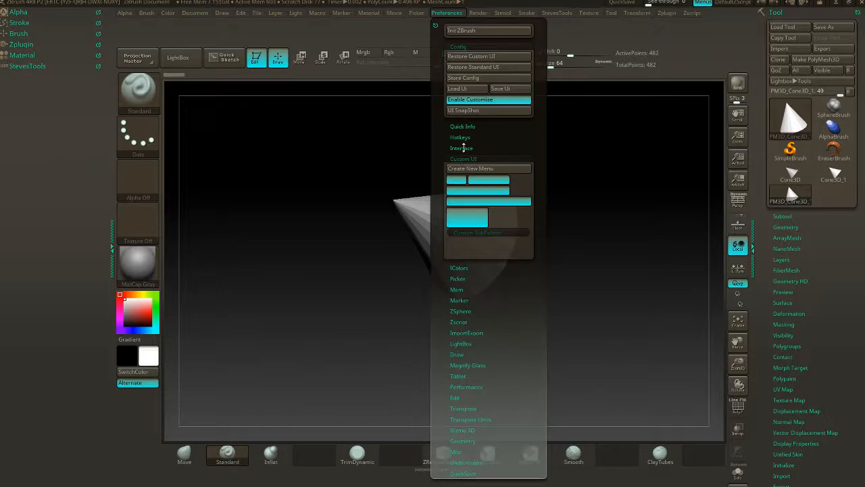
click(466, 169)
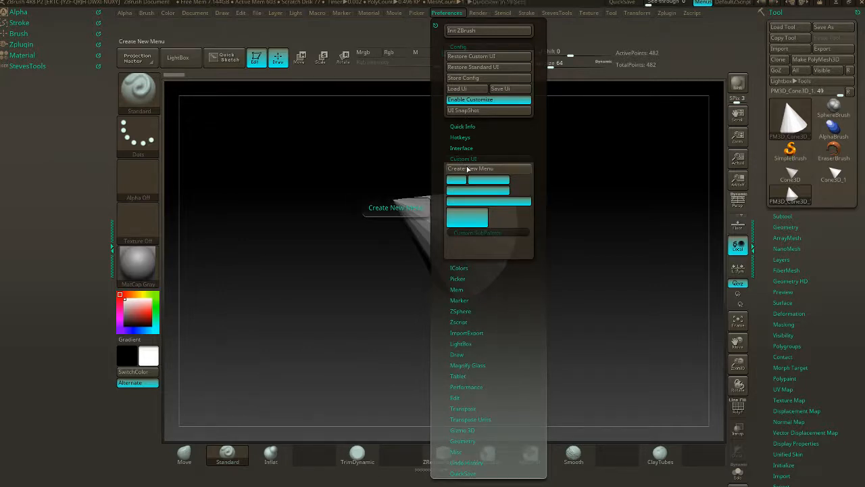
click(466, 168)
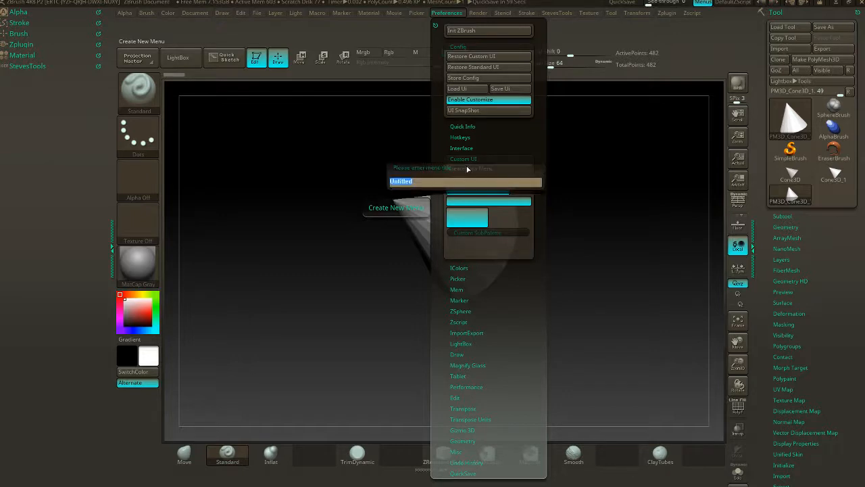
text(Ed)
key(BackSpace)
key(BackSpace)
key(BackSpace)
key(BackSpace)
key(BackSpace)
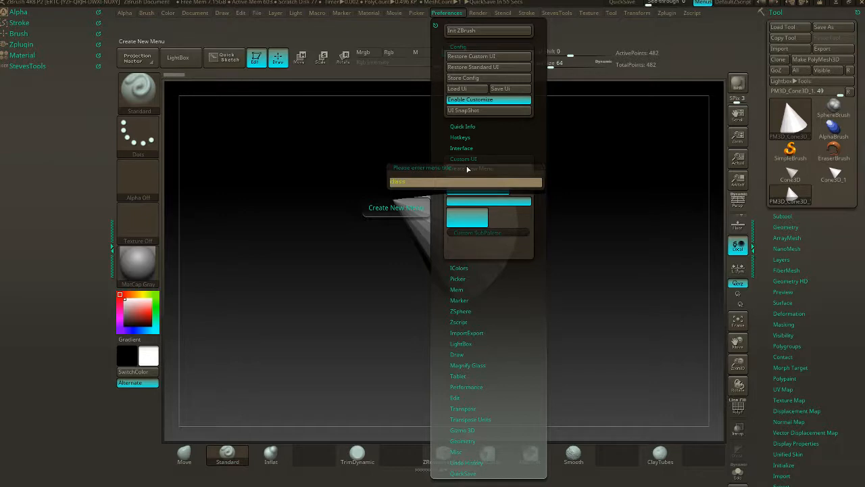
text(-lim)
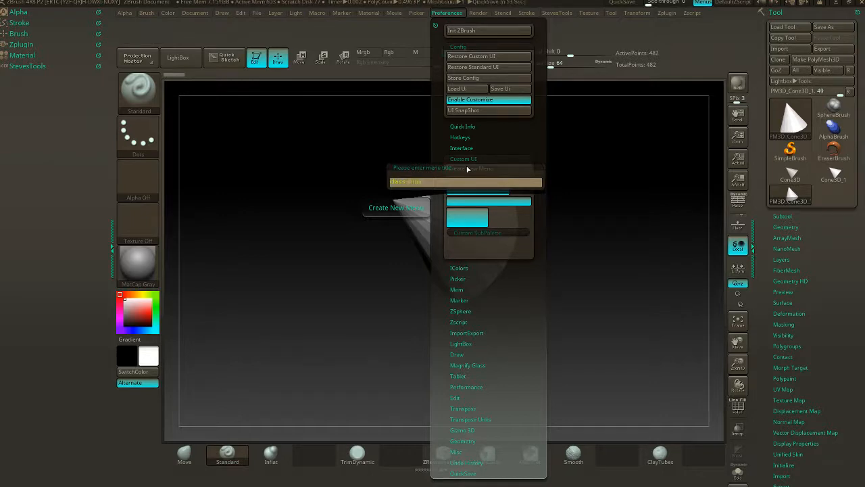
key(Return)
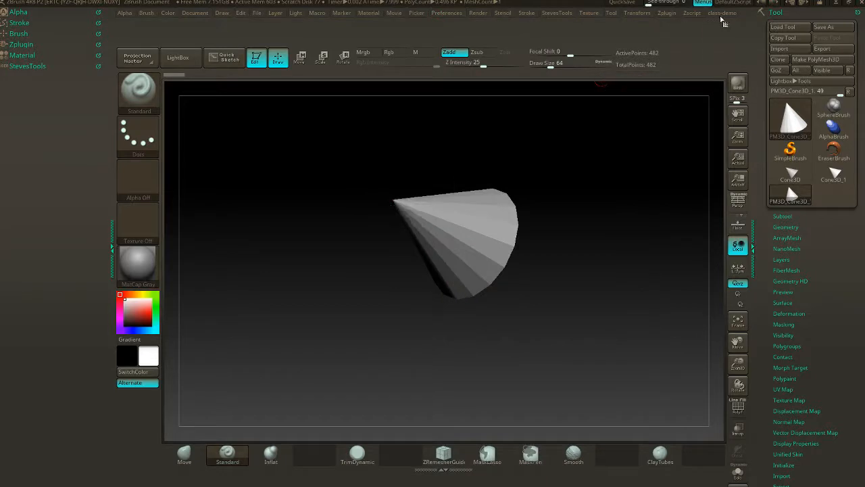
- Dock the class-demo menu in the tray below StevesTools and add a custom subpalette to it
click(722, 13)
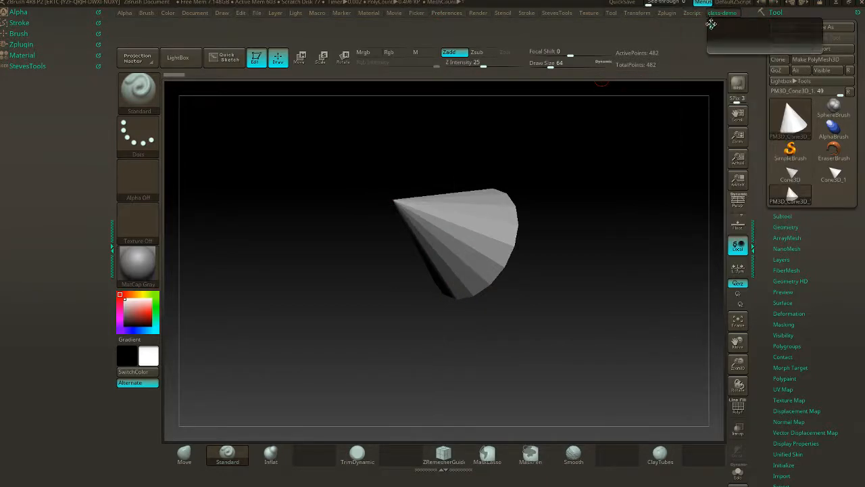
drag(711, 25, 14, 104)
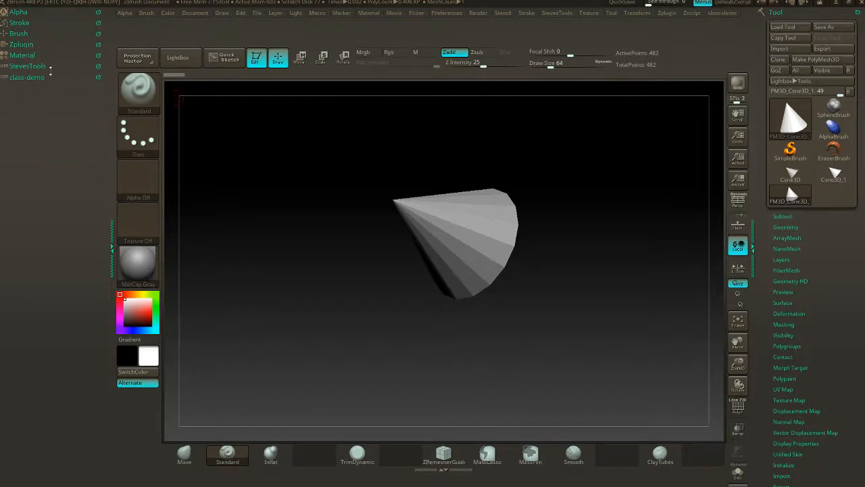
click(451, 14)
click(447, 13)
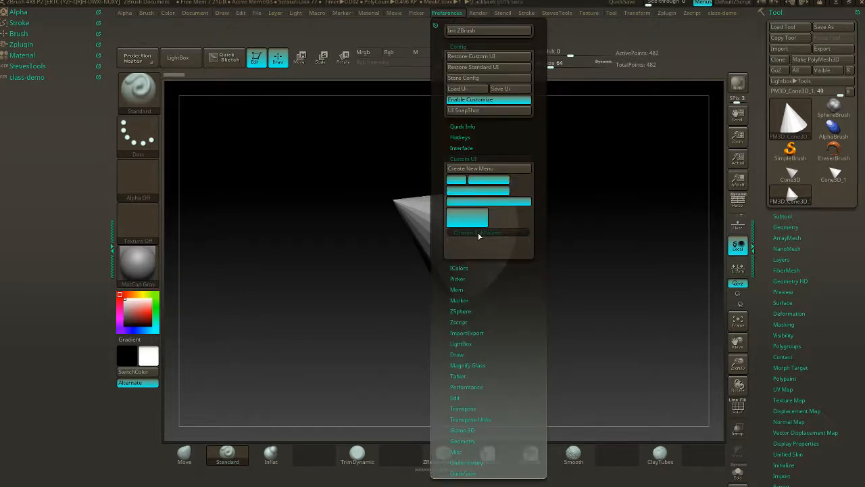
key(ctrl)
mouse_move(479, 235)
ctrl+alt+mouse_down()
mouse_move(58, 113)
mouse_move(413, 191)
mouse_move(435, 290)
mouse_move(798, 254)
mouse_move(697, 131)
mouse_move(42, 88)
ctrl+alt+mouse_up()
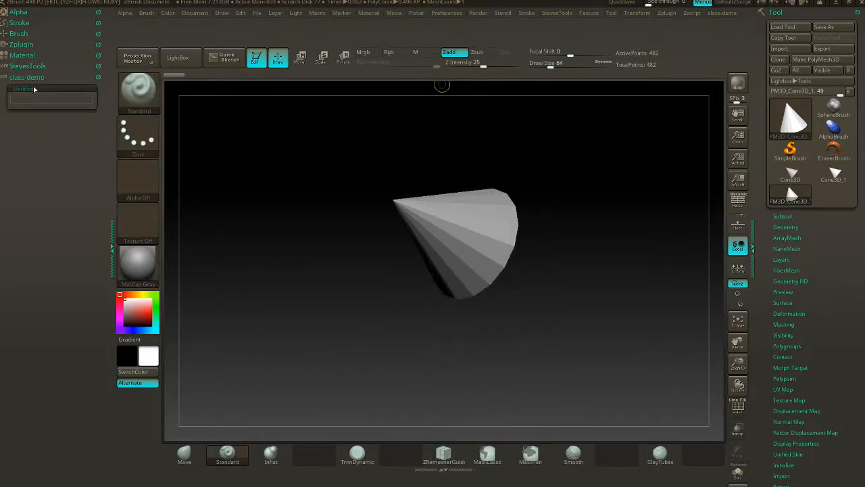
key(ctrl)
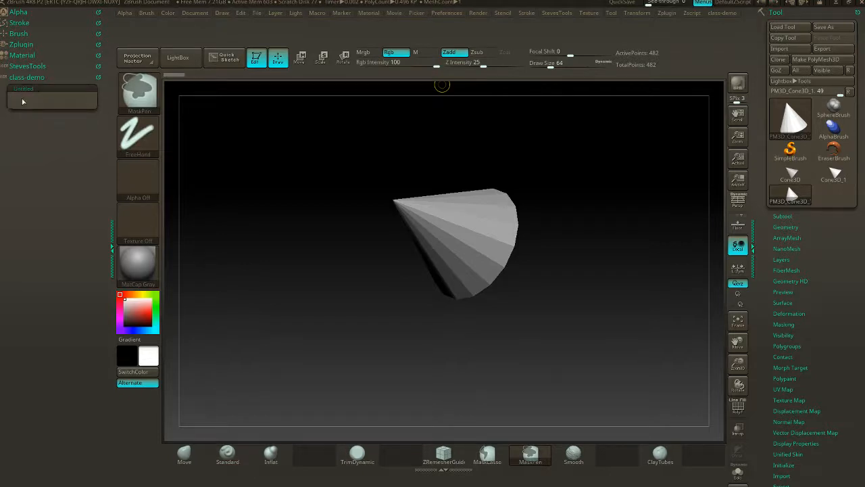
key(ctrl+shift)
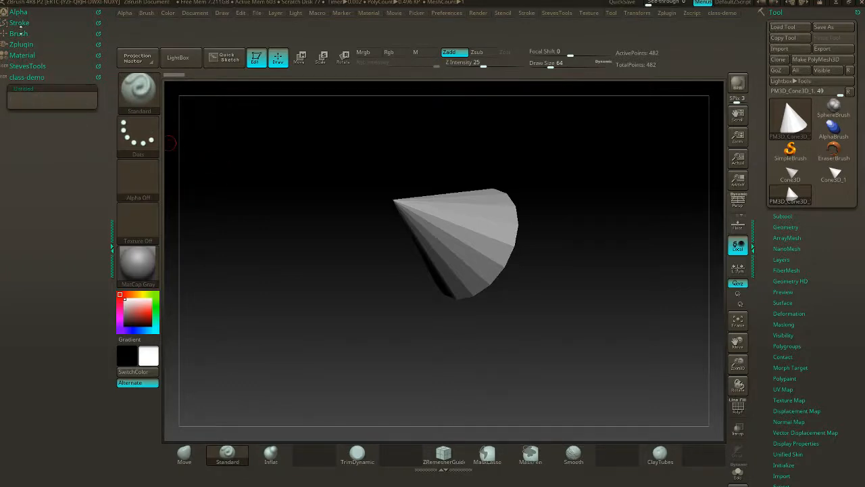
- Choose the MalletFast2 brush from the brush library and dock it in the brush shelf between Inflat and TrimDynamic
click(19, 34)
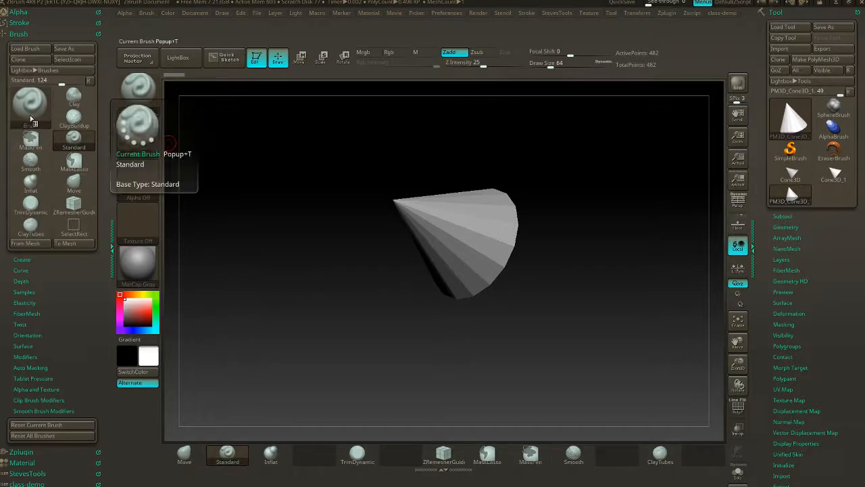
click(30, 120)
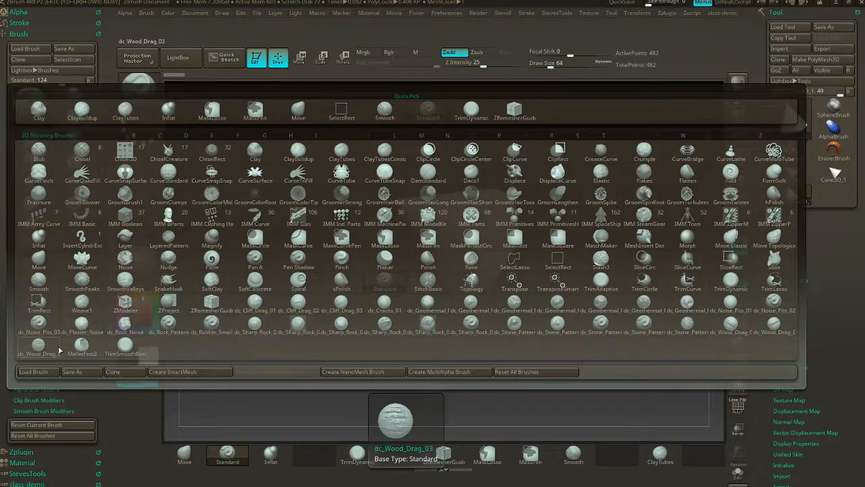
click(82, 346)
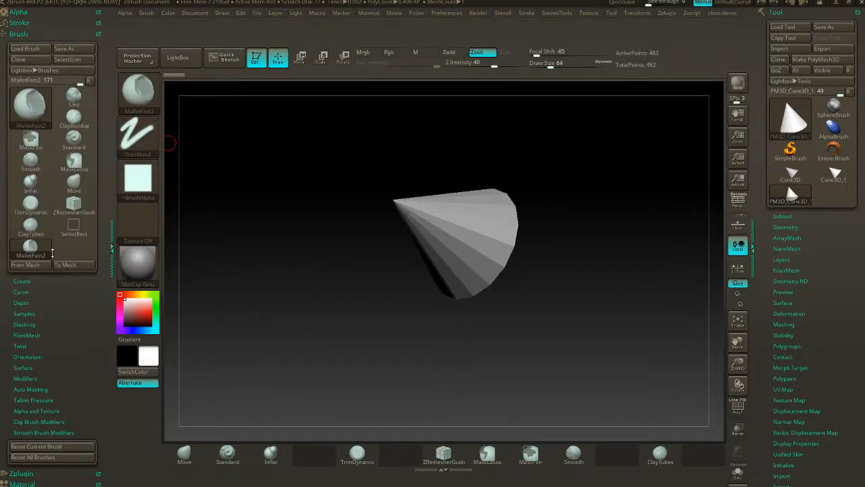
key(ctrl)
mouse_move(30, 252)
ctrl+alt+mouse_down()
mouse_move(155, 318)
mouse_move(311, 454)
ctrl+alt+mouse_up()
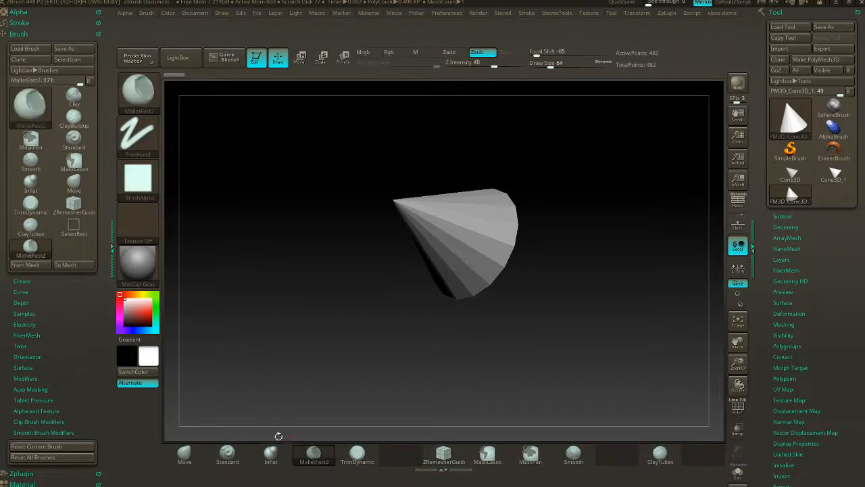
- Move the docked MalletFast2 brush into the untitled class-demo subpalette and title that subpalette ROCK BRUSHES
scroll(92, 324, down, 5)
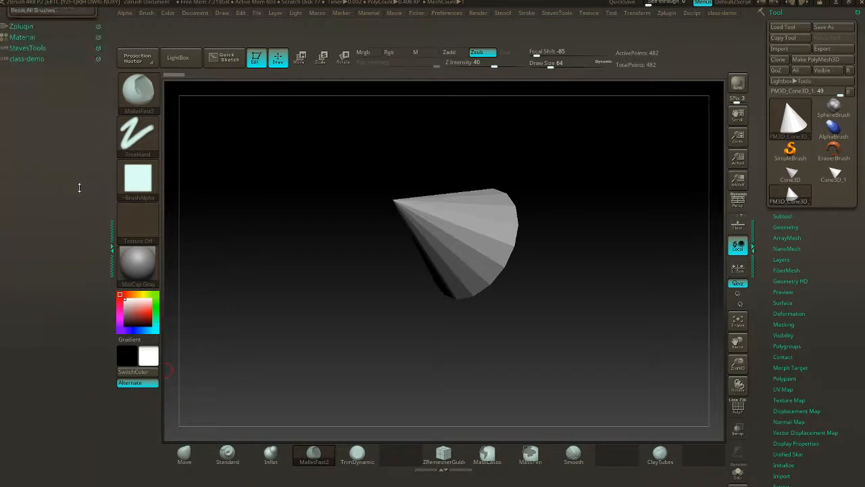
click(32, 254)
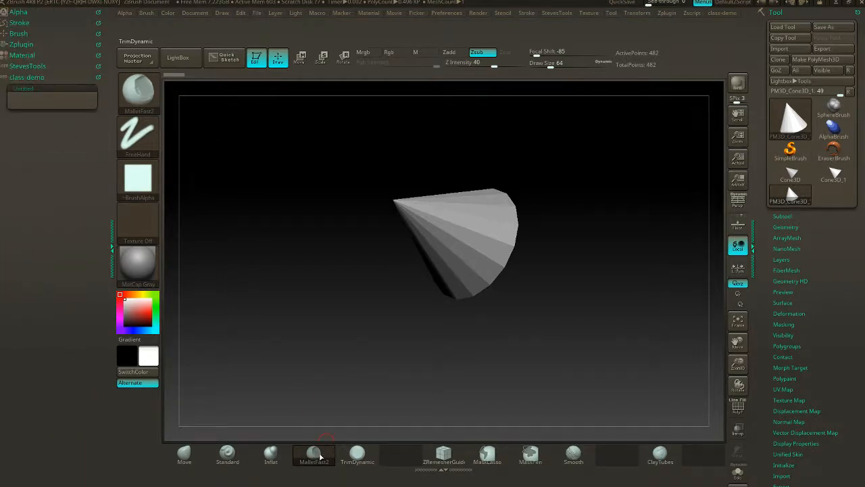
key(ctrl)
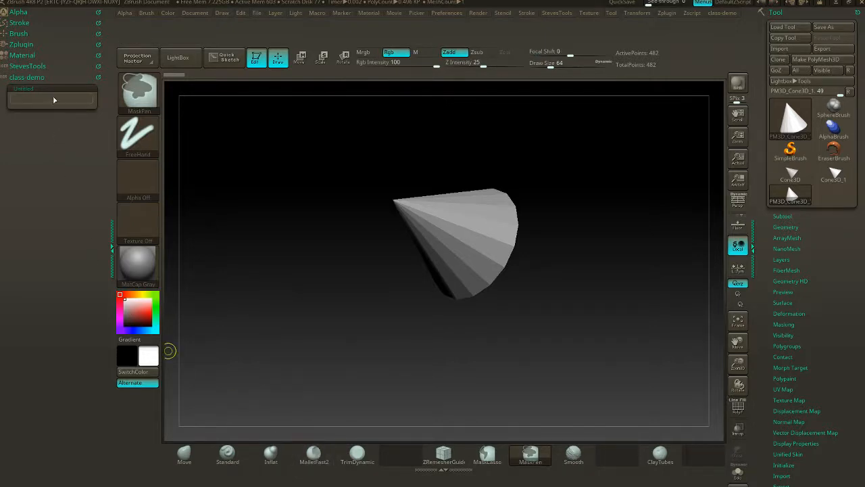
key(ctrl)
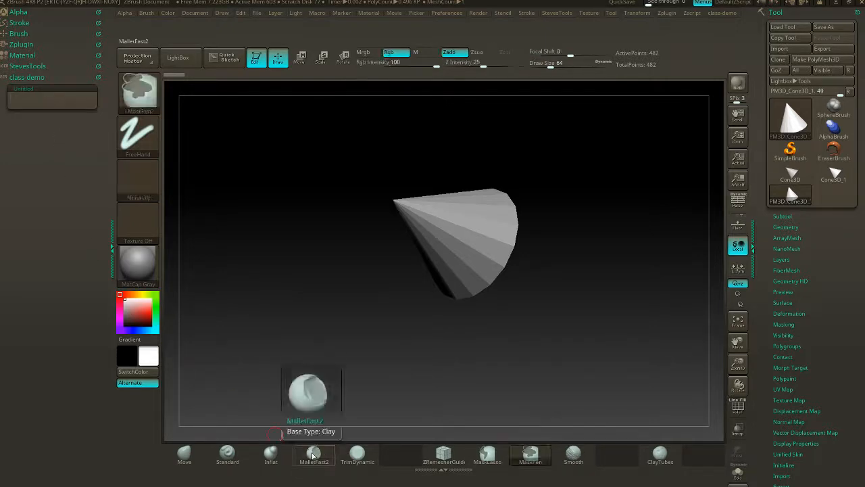
mouse_move(313, 455)
ctrl+alt+mouse_down()
mouse_move(192, 385)
mouse_move(59, 136)
mouse_move(55, 93)
mouse_move(43, 106)
mouse_move(29, 104)
ctrl+alt+mouse_up()
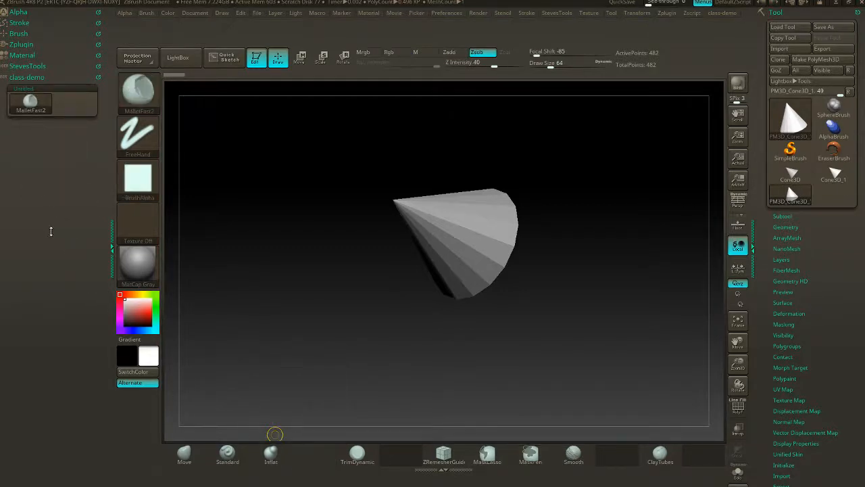
key(ctrl+shift)
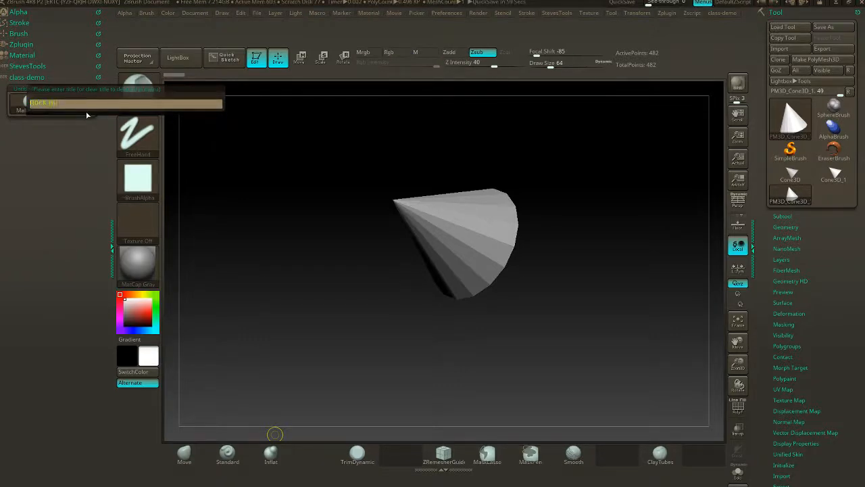
key(Return)
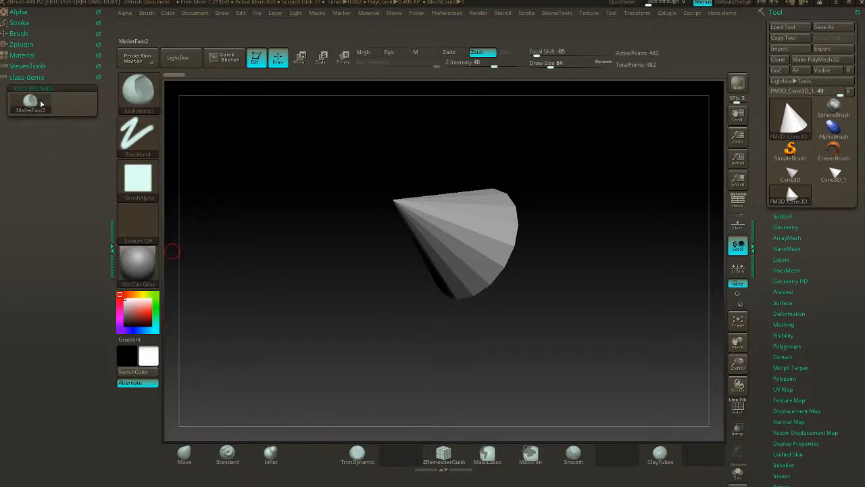
- Choose the TrimSmoothBorder brush from the brush library and dock it in the empty brush shelf slot beside Inflat
click(19, 33)
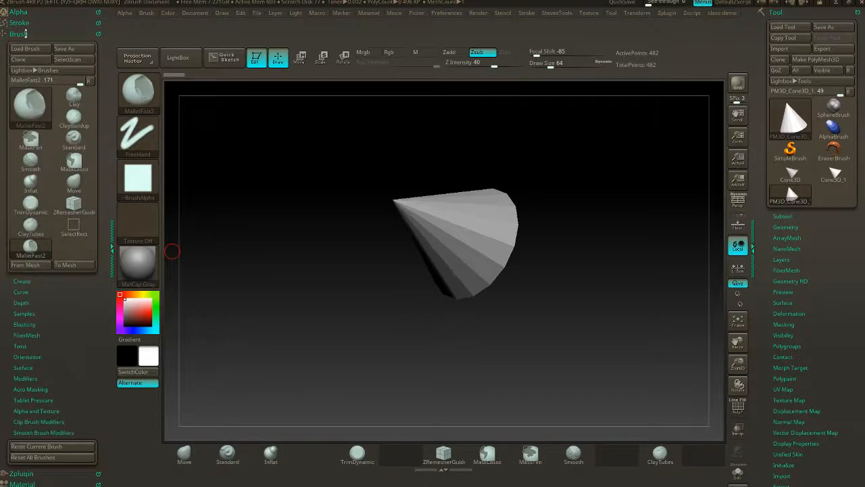
click(26, 116)
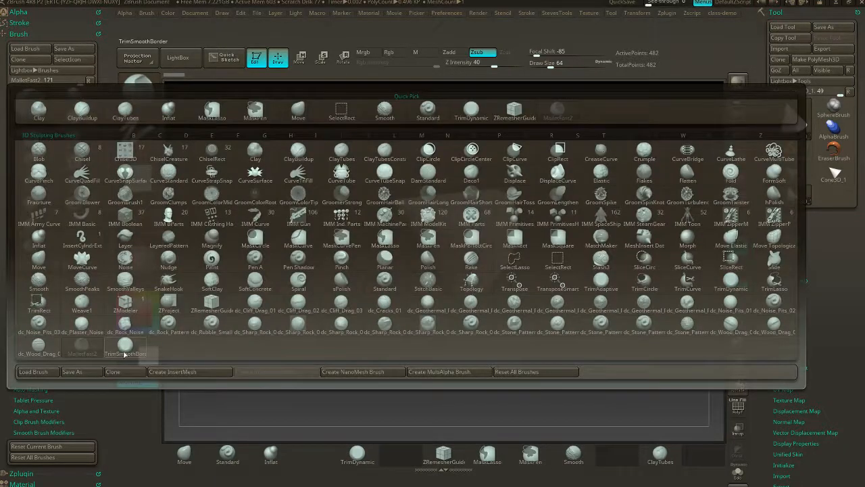
click(125, 346)
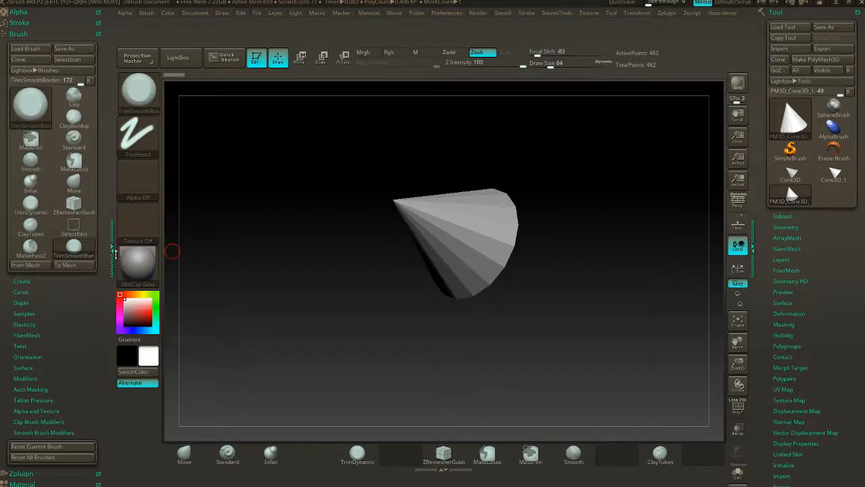
key(ctrl)
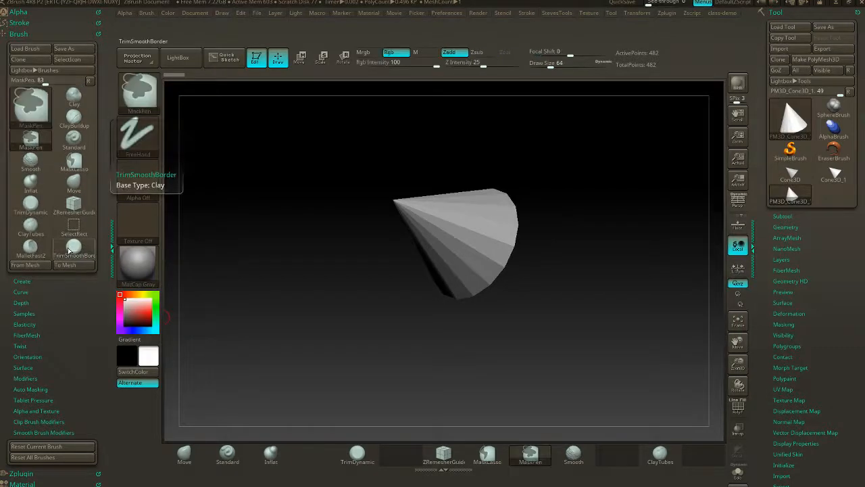
click(68, 250)
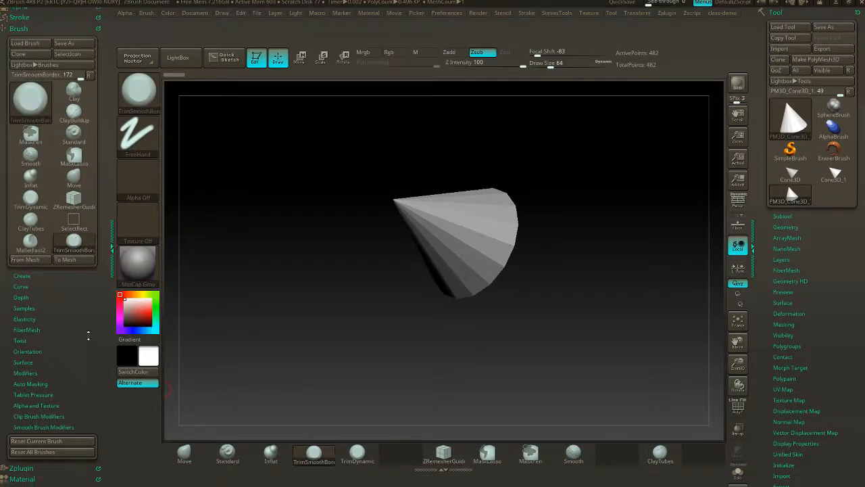
- Move the TrimDynamic, Inflat and Standard brushes from the brush shelf into the ROCK BRUSHES subpalette
scroll(88, 335, down, 3)
click(33, 308)
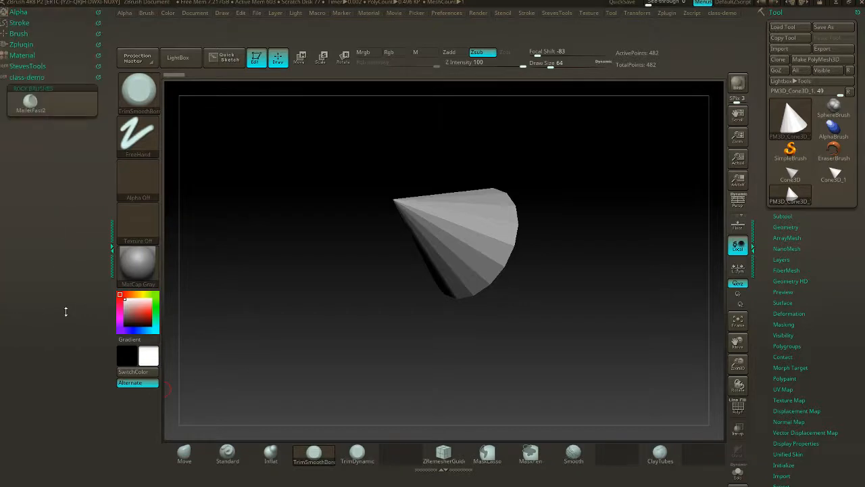
key(ctrl)
mouse_move(353, 459)
ctrl+alt+mouse_down()
mouse_move(138, 251)
mouse_move(73, 106)
ctrl+alt+mouse_up()
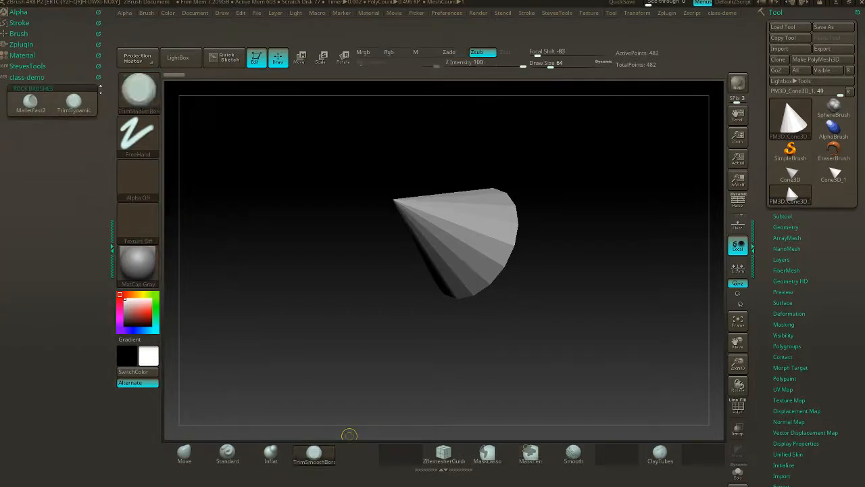
click(54, 89)
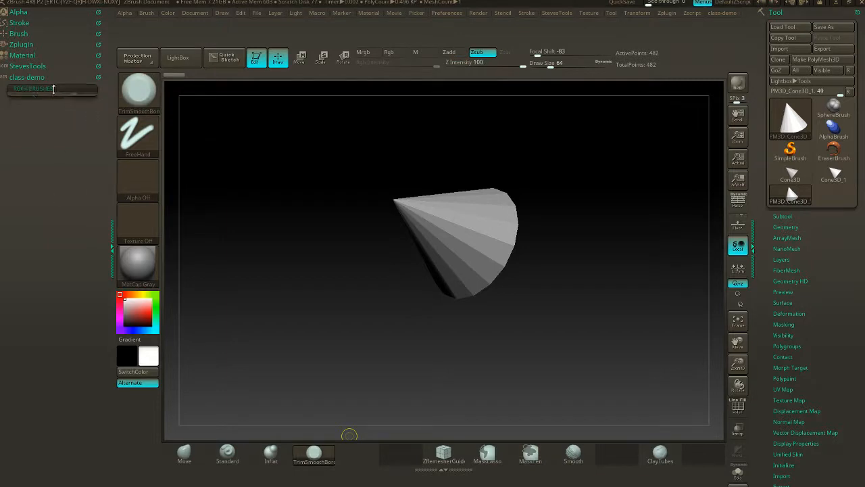
click(54, 88)
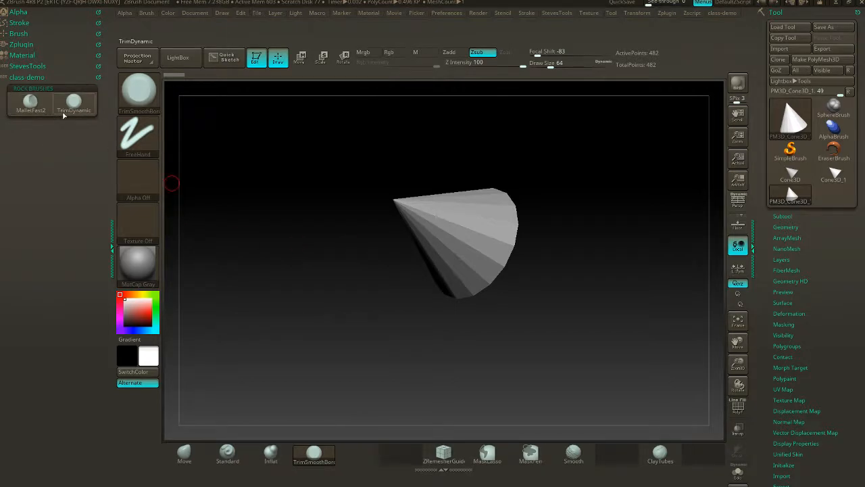
ctrl+alt+drag(271, 452, 67, 115)
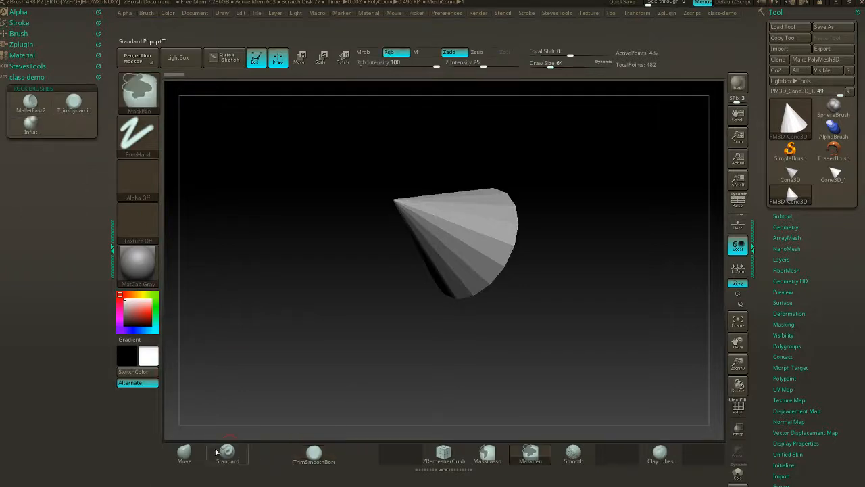
ctrl+alt+drag(228, 454, 74, 123)
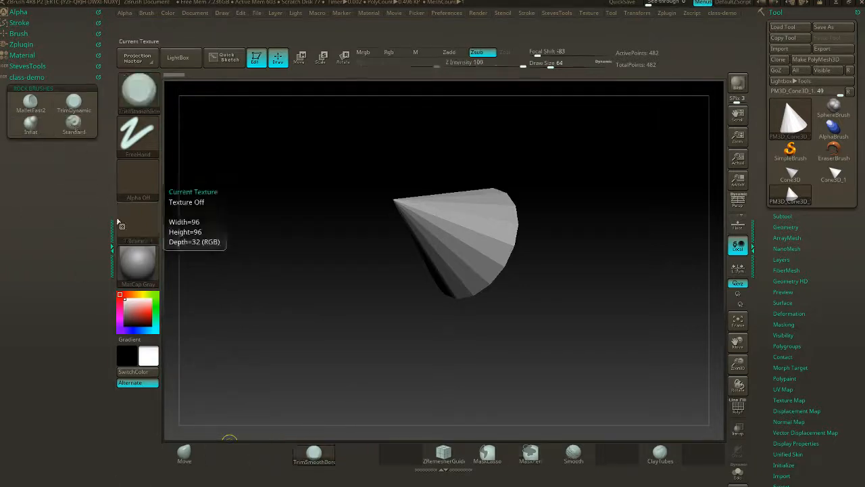
- Insert a full-width UI filler from the Custom UI preferences between the two brush rows of ROCK BRUSHES
click(438, 14)
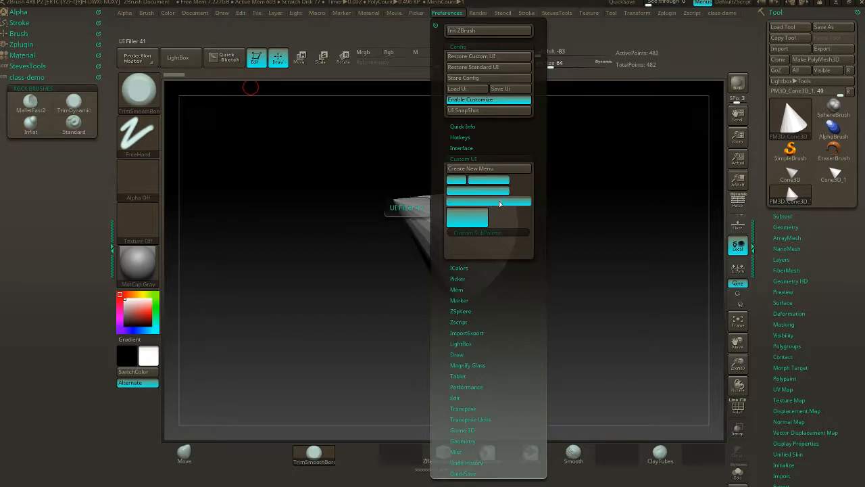
key(ctrl)
mouse_move(499, 203)
ctrl+mouse_down()
mouse_move(282, 192)
mouse_move(27, 145)
mouse_move(52, 120)
ctrl+mouse_up()
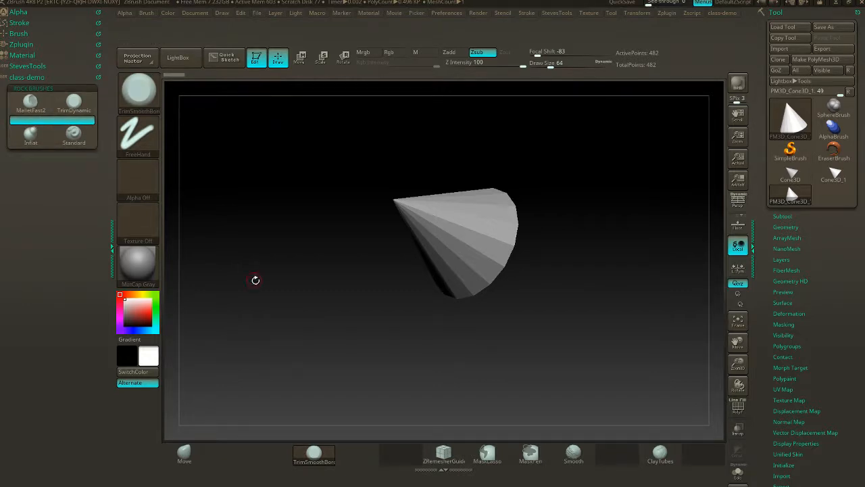
- Add the Inflate, Squeeze and Noise deformation sliders beneath the brushes in the ROCK BRUSHES subpalette
click(788, 313)
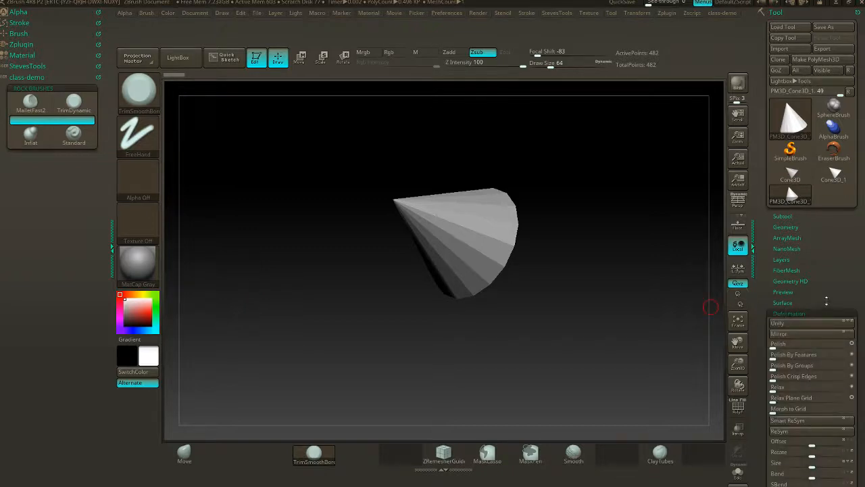
scroll(794, 209, down, 5)
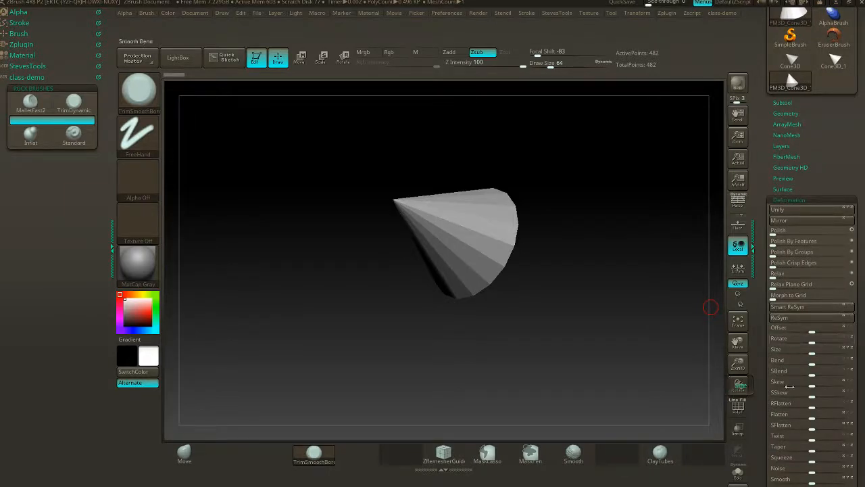
scroll(828, 110, down, 4)
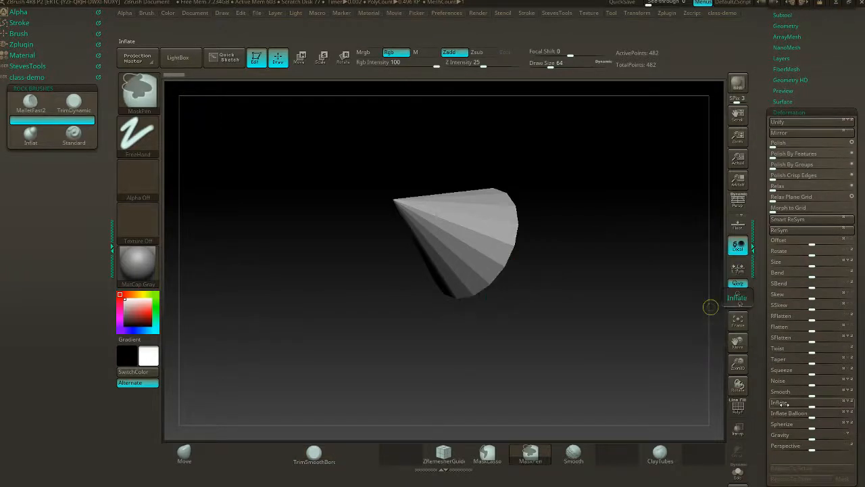
mouse_move(783, 405)
ctrl+alt+mouse_down()
mouse_move(120, 238)
mouse_move(20, 150)
ctrl+alt+mouse_up()
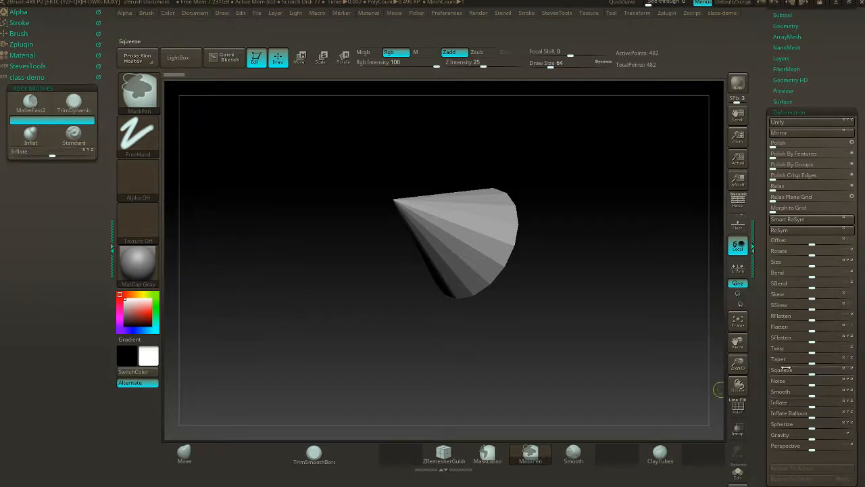
mouse_move(785, 370)
ctrl+alt+mouse_down()
mouse_move(358, 265)
mouse_move(95, 163)
mouse_move(27, 162)
ctrl+alt+mouse_up()
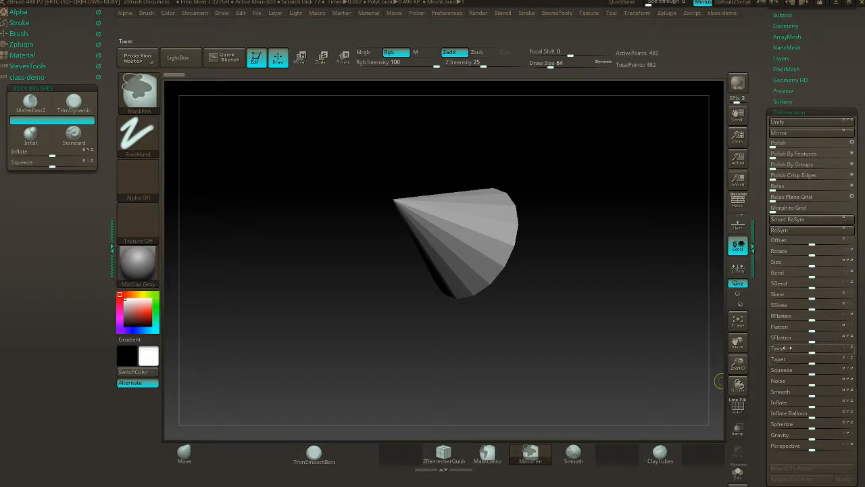
ctrl+alt+drag(783, 381, 27, 173)
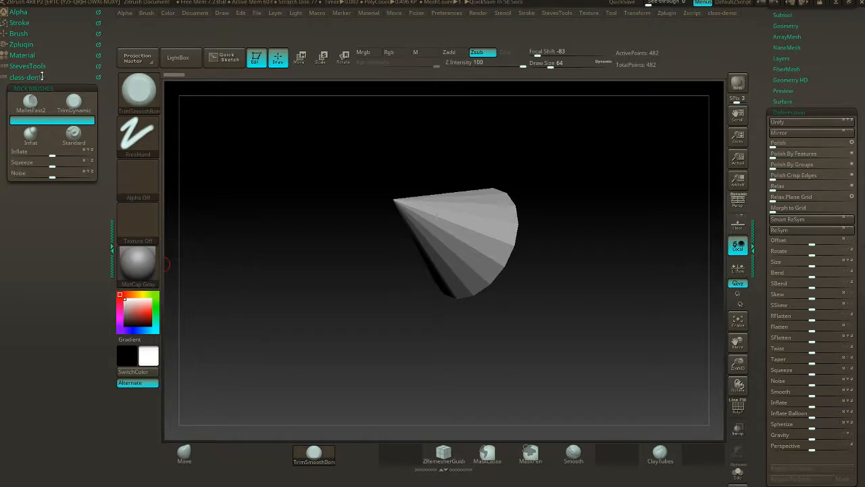
- Collapse class-demo and expand the Tools subpalette of StevesTools to examine how its controls are grouped
click(42, 76)
click(35, 67)
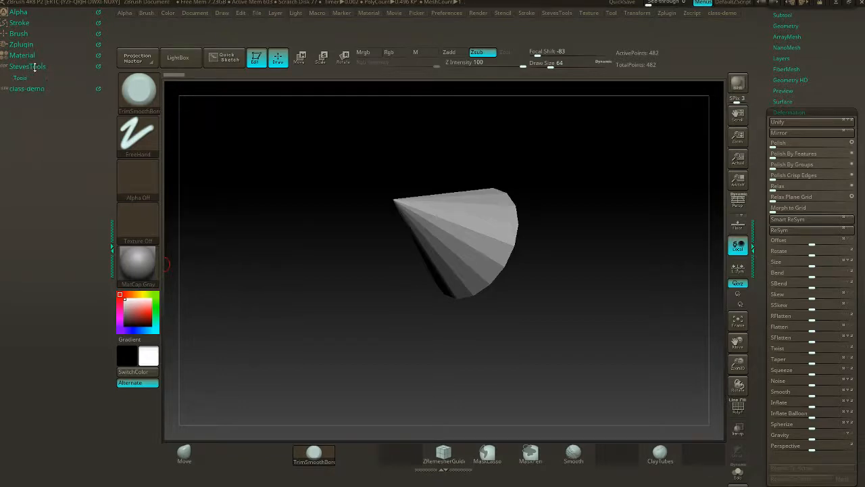
click(28, 76)
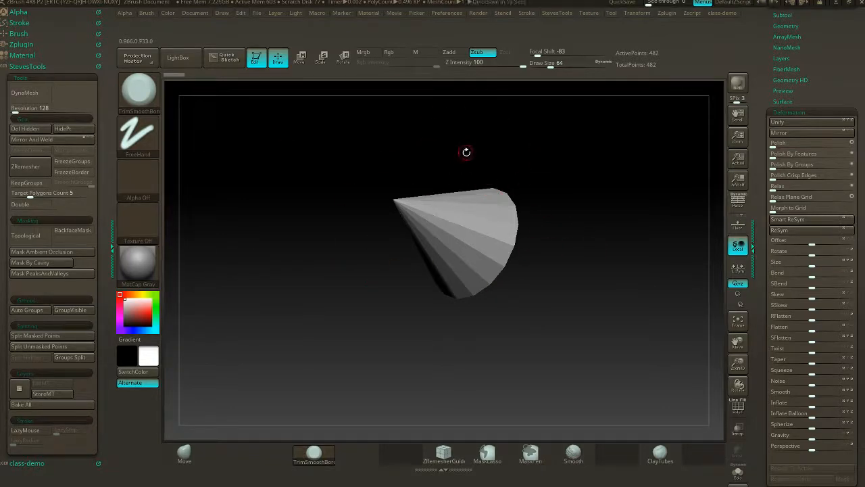
click(452, 15)
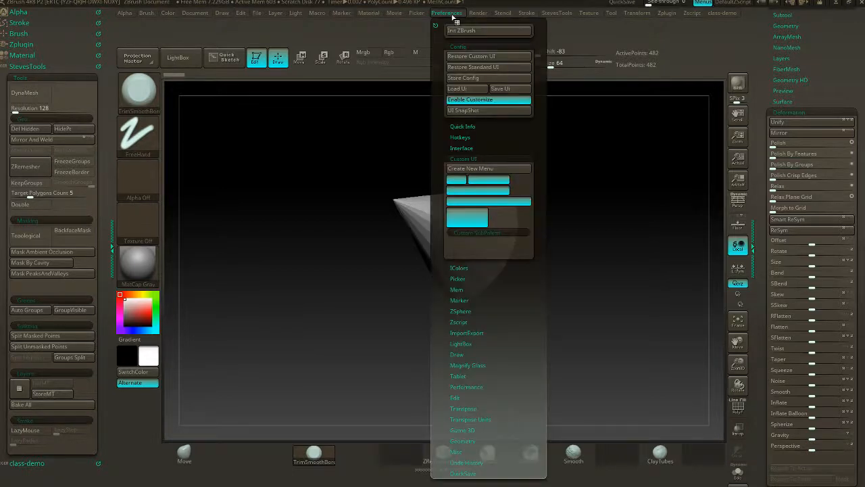
click(456, 21)
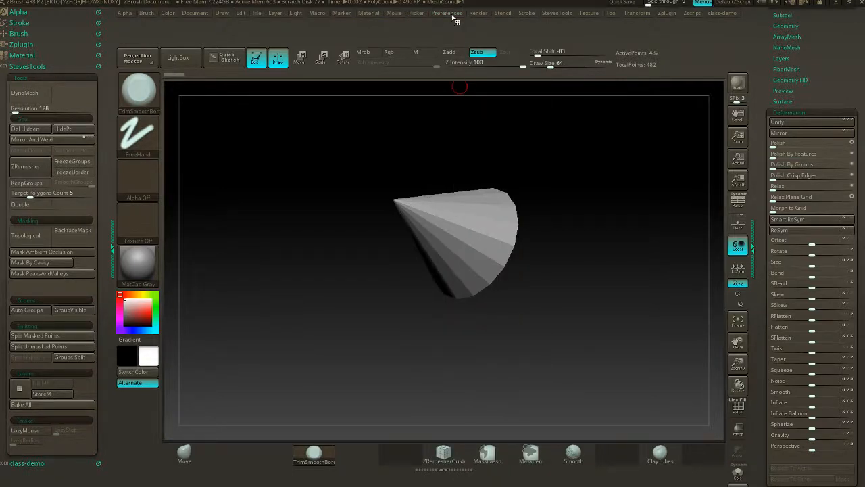
key(ctrl)
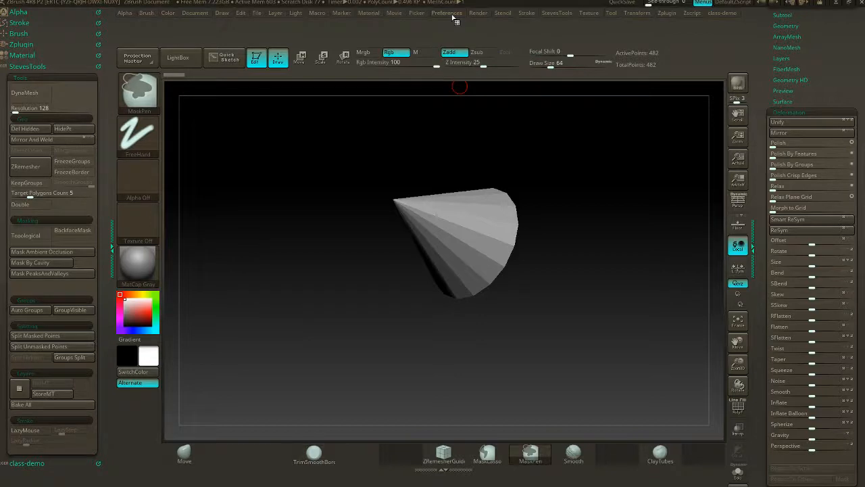
- Expand the Hotkeys section of the preferences to examine its store, load and save options
click(456, 17)
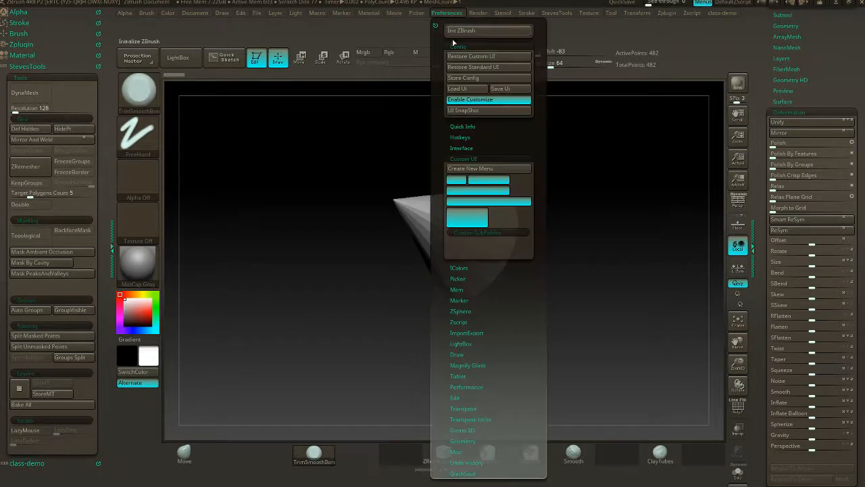
click(460, 146)
click(459, 137)
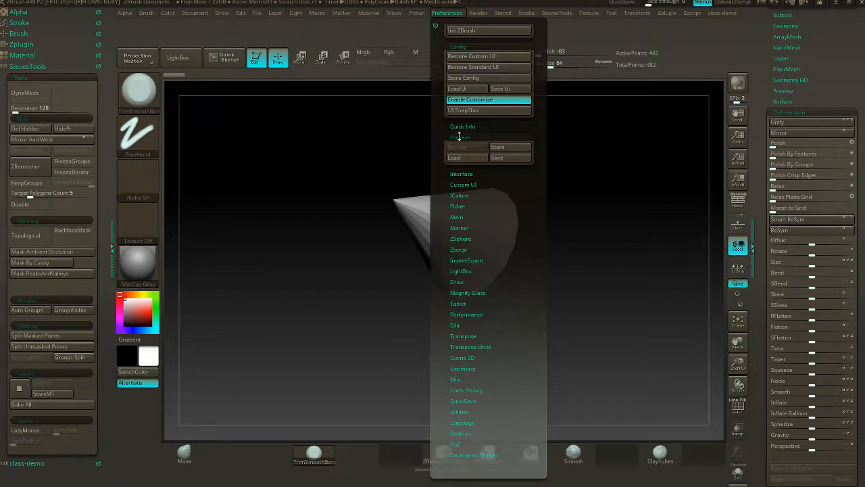
click(439, 12)
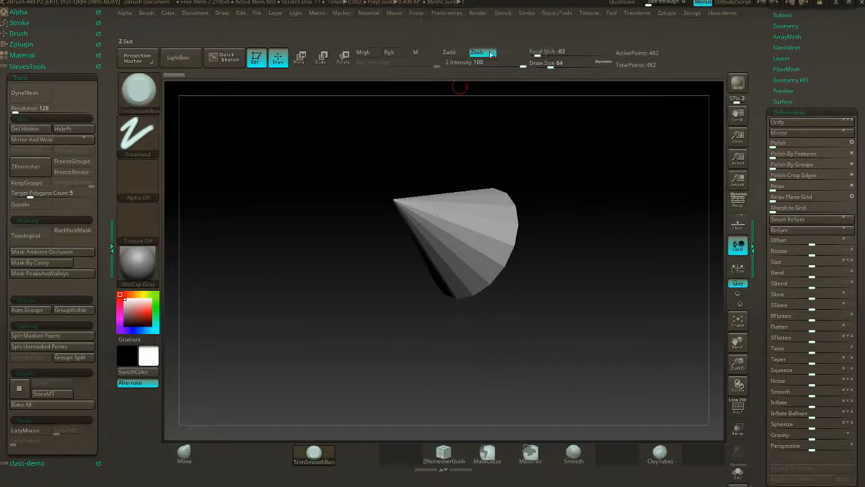
- Open the class-demo menu to examine its ROCK BRUSHES brushes and deformation sliders
key(ctrl)
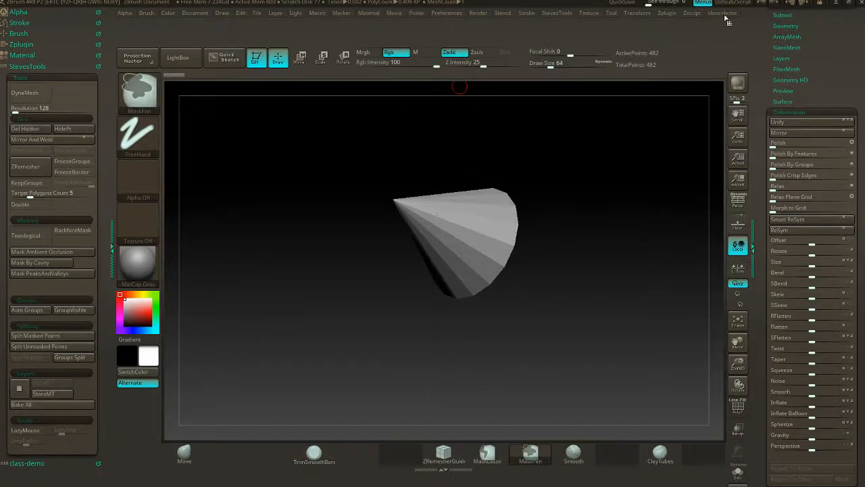
key(ctrl+shift)
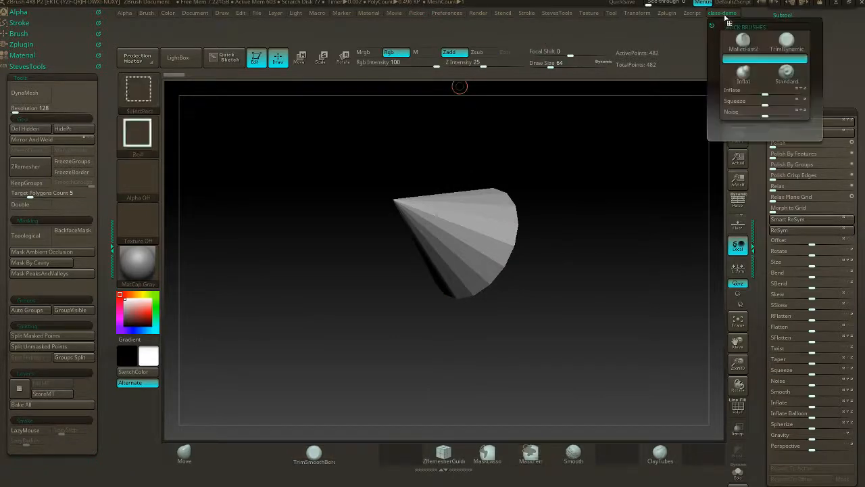
click(712, 25)
key(ctrl)
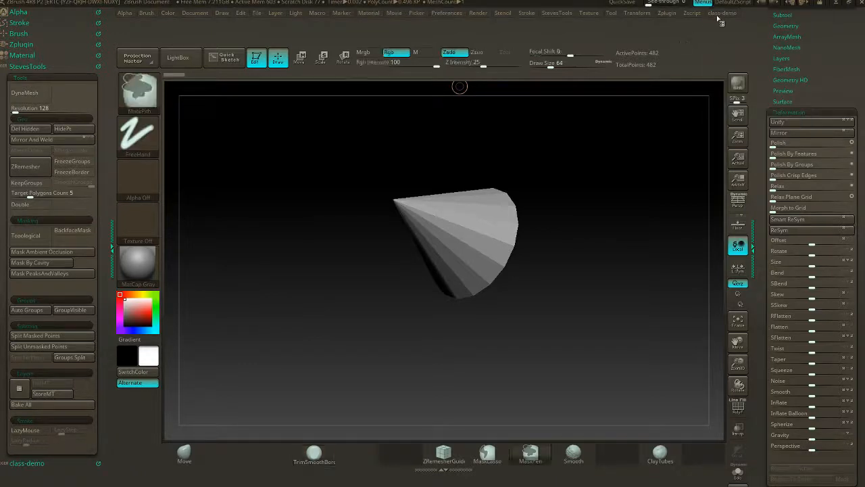
mouse_move(720, 23)
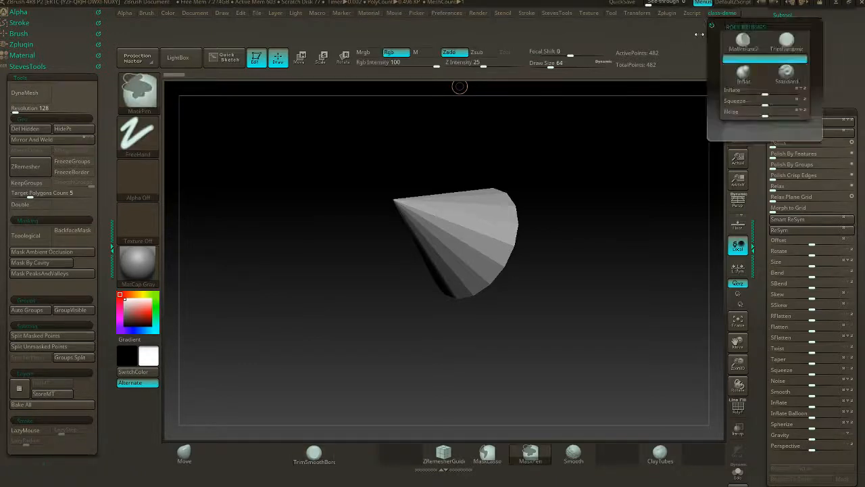
key(ctrl)
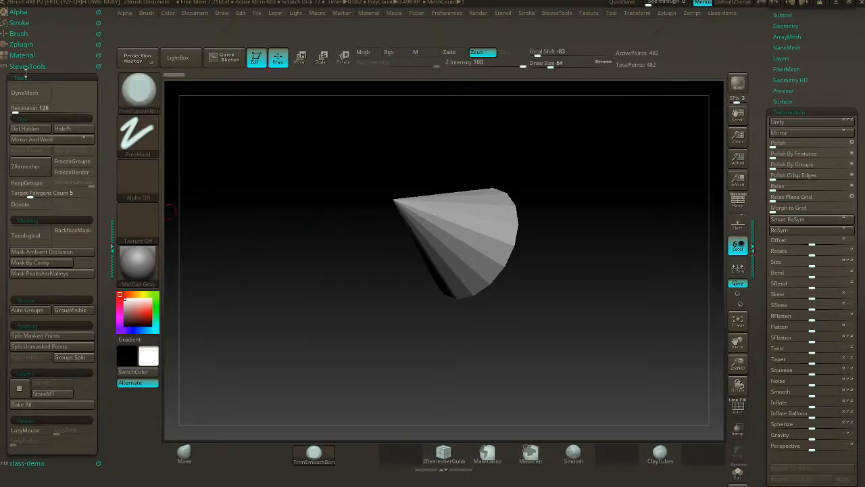
- Collapse the Tools subpalette of StevesTools and disable interface customization with Enable Customize
click(452, 14)
click(63, 78)
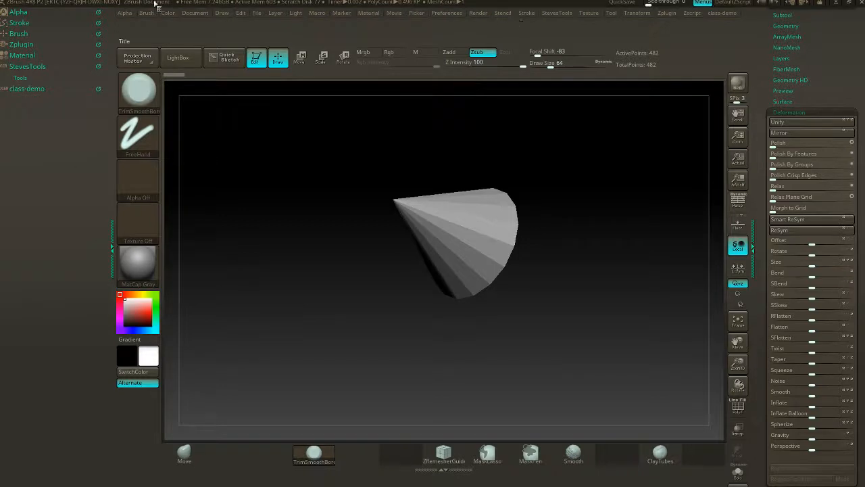
click(450, 14)
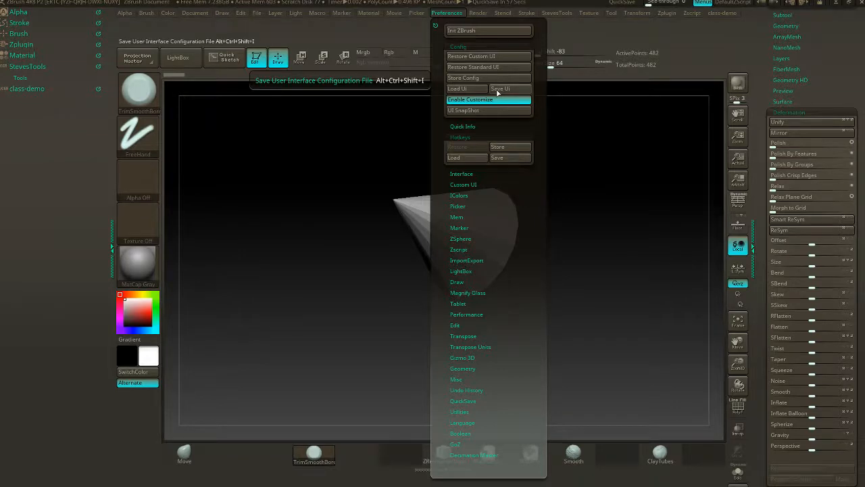
click(461, 99)
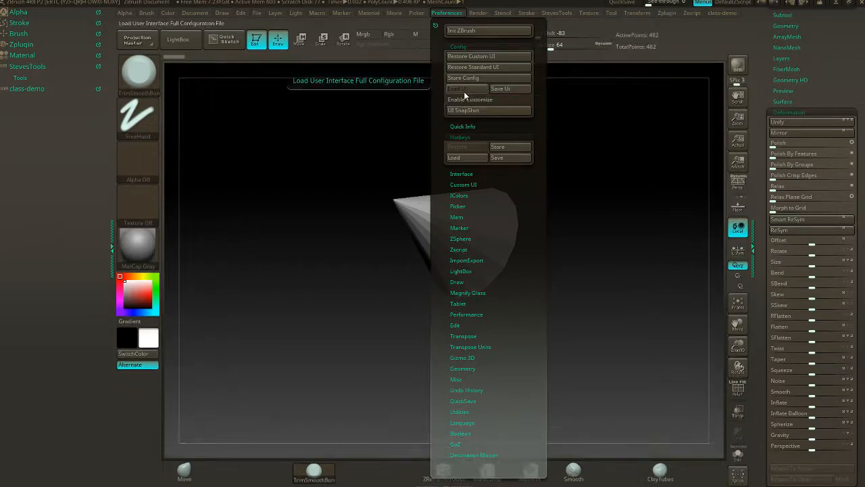
- Load the interface configuration steve_new_config.cfg from the nested zbrush_stuff folder on the Desktop
click(464, 91)
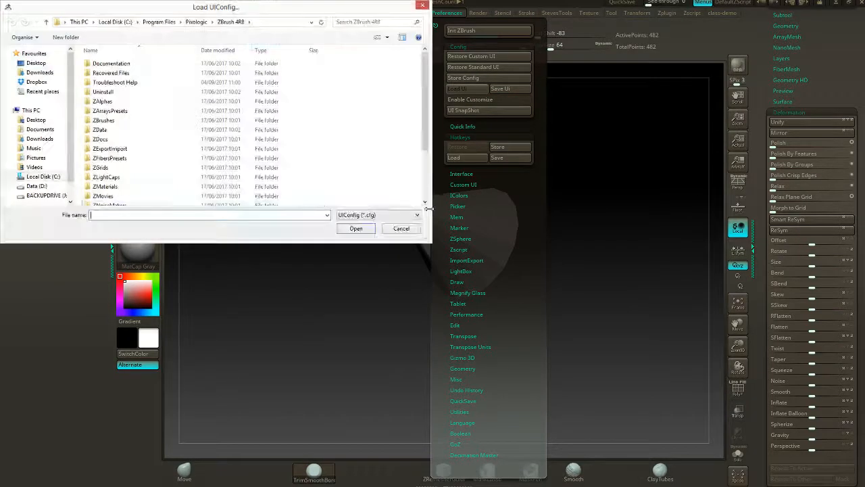
click(34, 72)
click(36, 63)
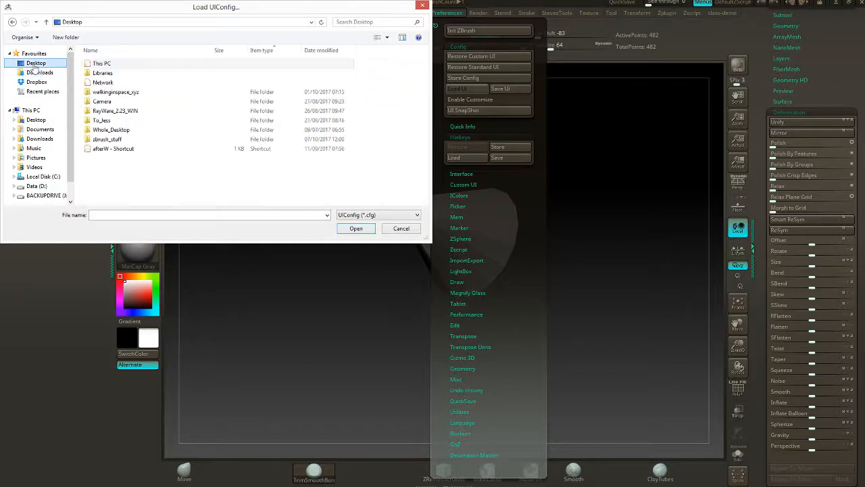
double_click(112, 139)
double_click(109, 73)
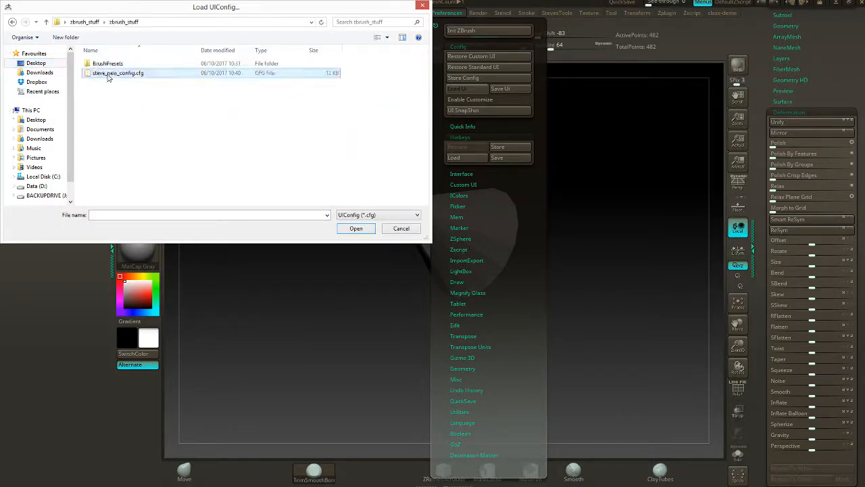
click(108, 73)
click(364, 230)
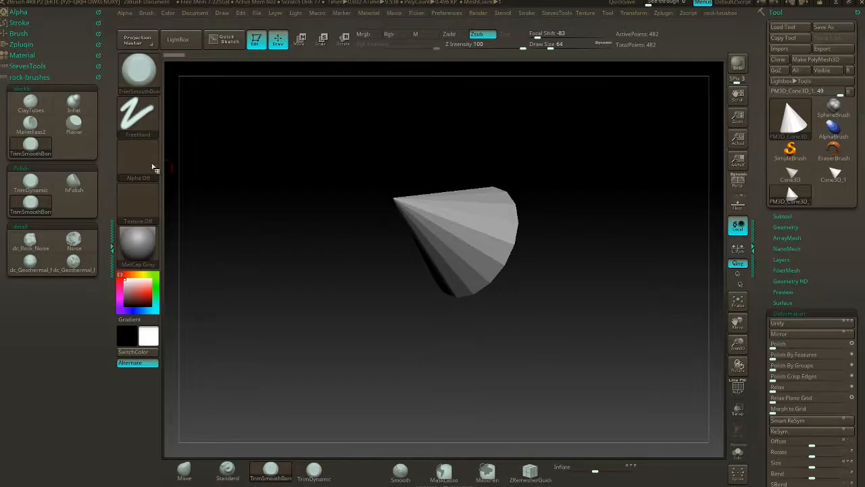
- Examine the StevesTools pop-up menu and the blockin, polish and detail groups of rock-brushes, leaving rock-brushes collapsed
click(34, 77)
key(space)
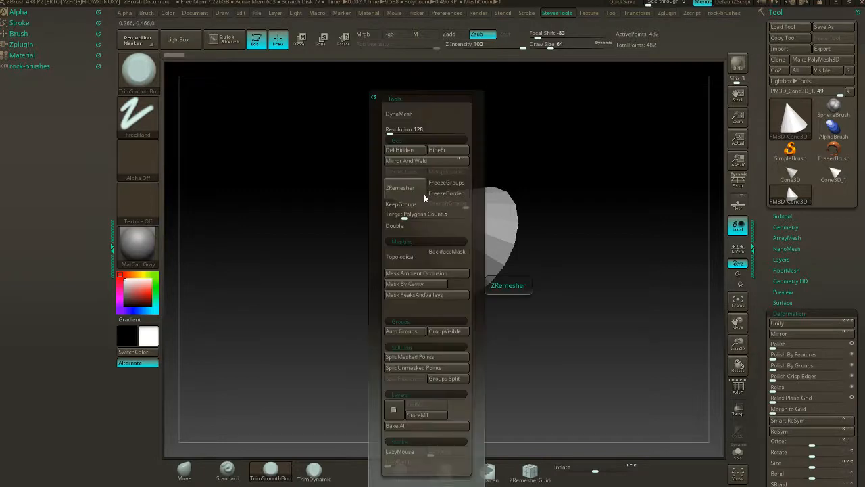
key(space)
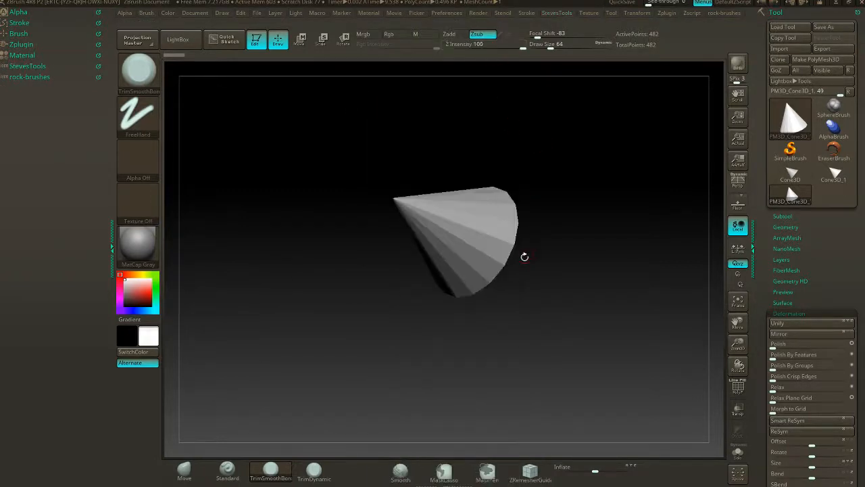
key(space)
click(32, 78)
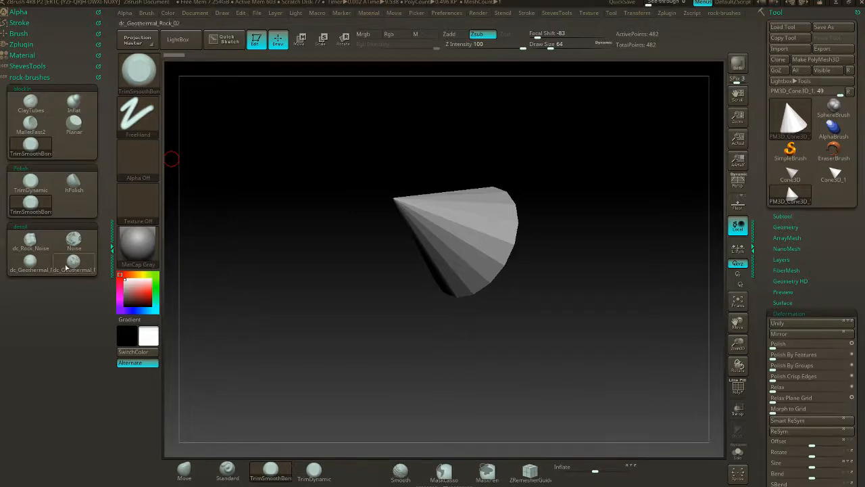
click(29, 77)
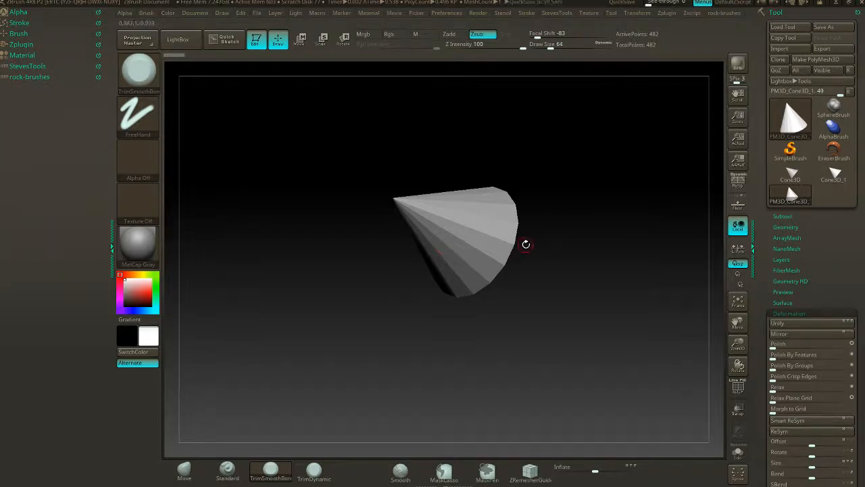
drag(526, 243, 549, 317)
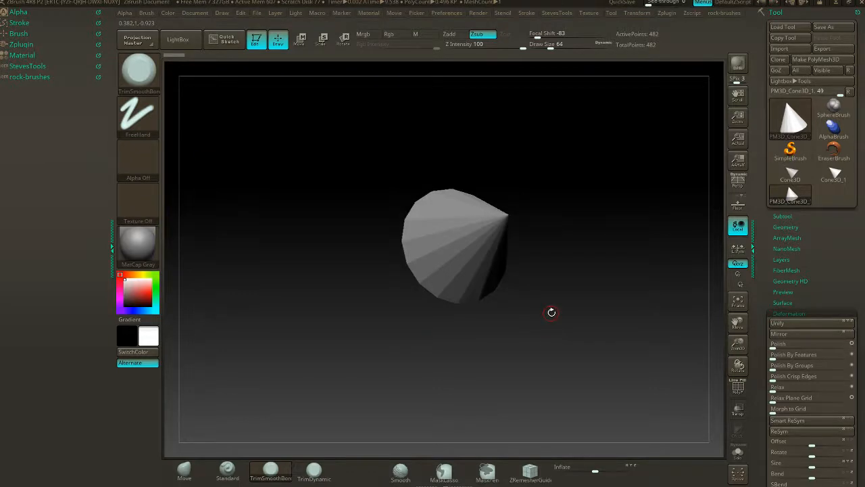
- Switch to Photoshop and move its window with the rock reference board fully into view
key(alt+Tab)
key(alt+Tab)
key(alt+Tab)
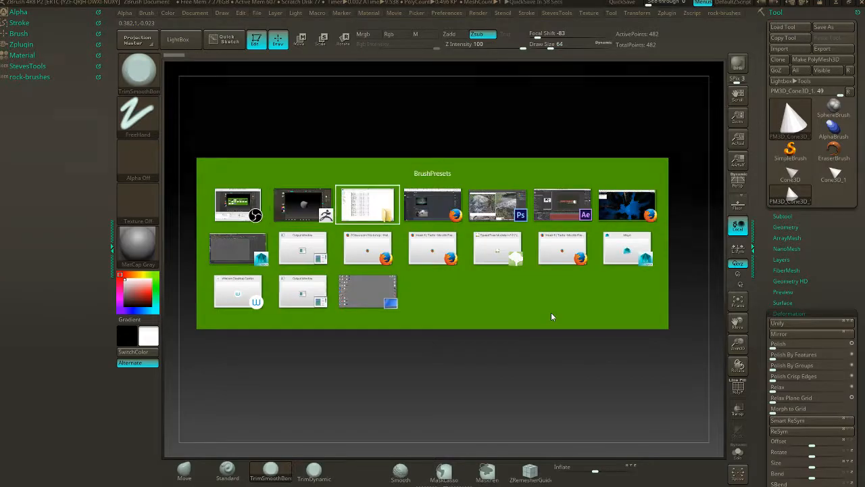
key(alt+Tab)
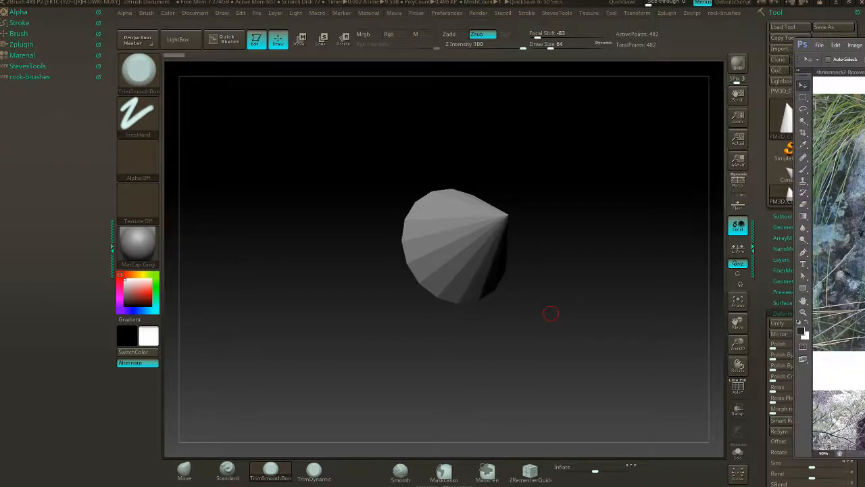
key(alt+Tab)
mouse_move(864, 53)
mouse_down()
mouse_move(630, 70)
mouse_move(864, 73)
mouse_up()
drag(864, 42, 383, 32)
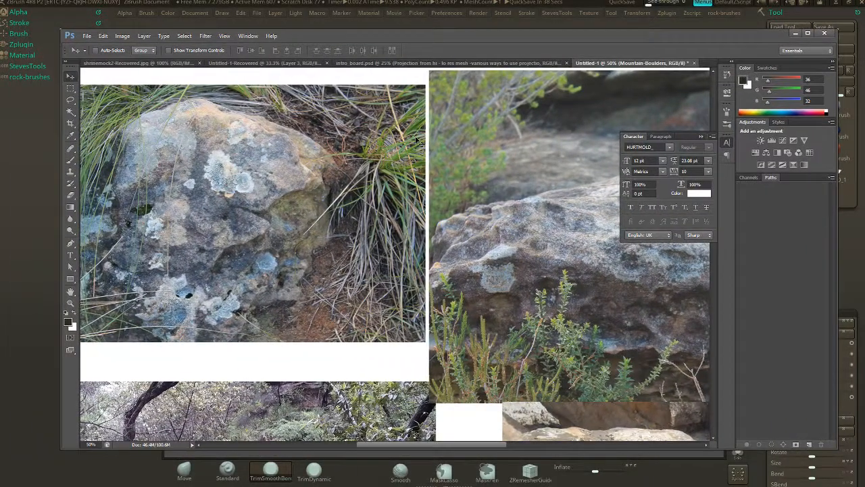
- Examine the boulder photos on the reference board for rock shapes and surface detail
key(ctrl+minus)
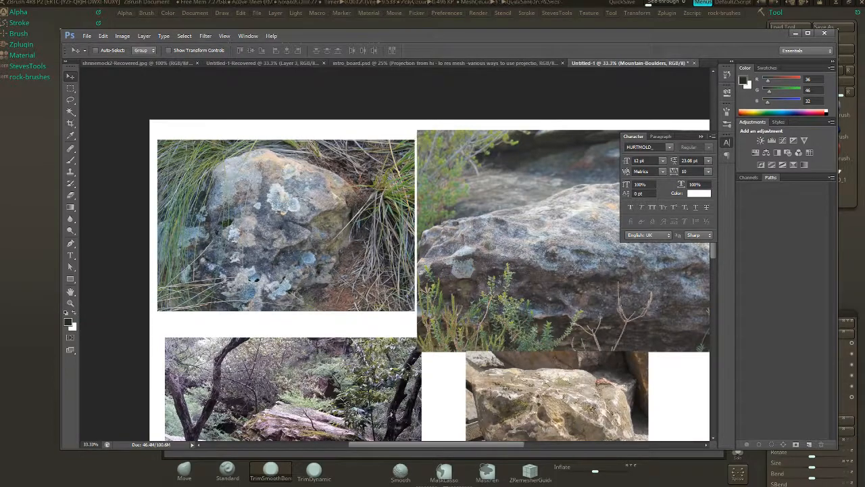
scroll(568, 176, down, 6)
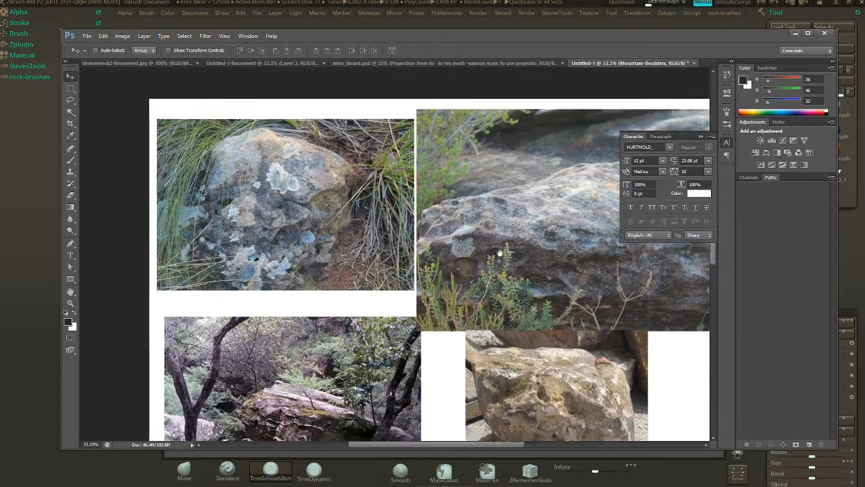
ctrl+scroll(517, 237, right, 3)
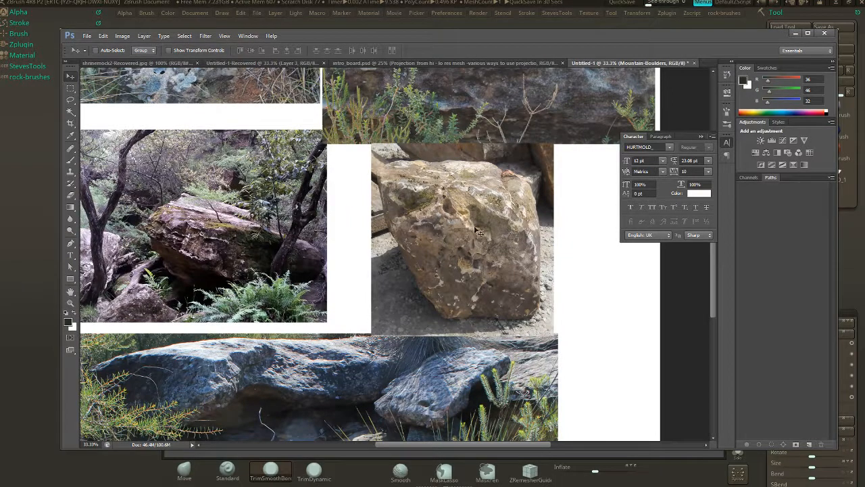
scroll(483, 273, down, 1)
ctrl+scroll(480, 278, left, 1)
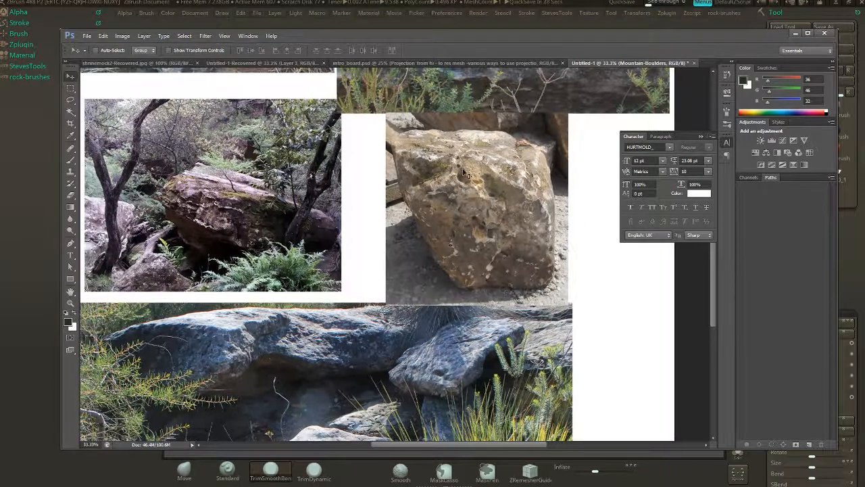
scroll(473, 284, up, 3)
scroll(433, 257, up, 2)
ctrl+scroll(324, 162, left, 3)
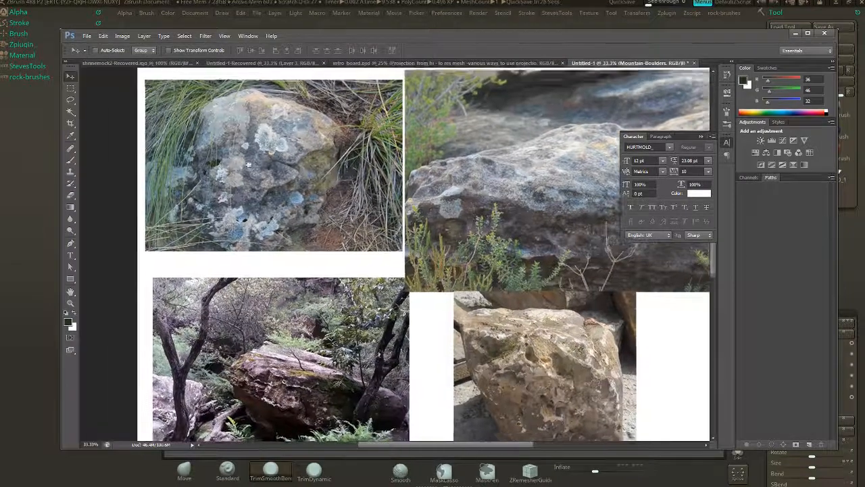
drag(362, 246, 380, 226)
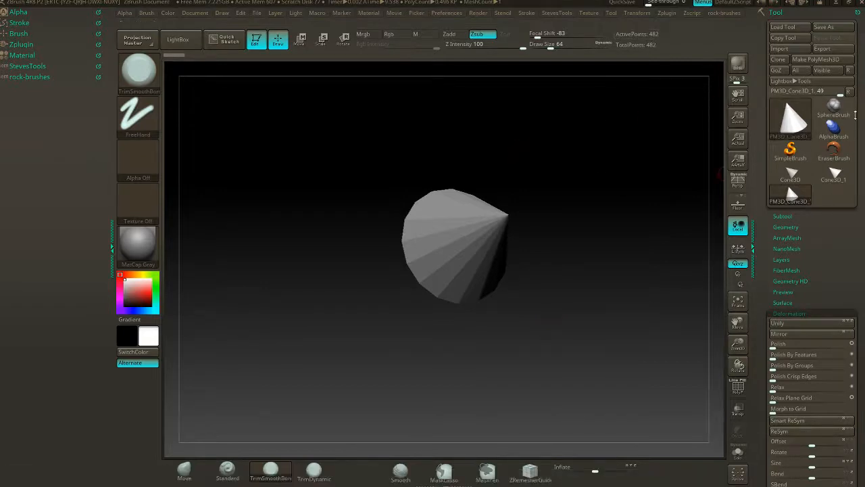
- Return to ZBrush and replace the cone on the canvas with the Cube3D primitive
click(792, 118)
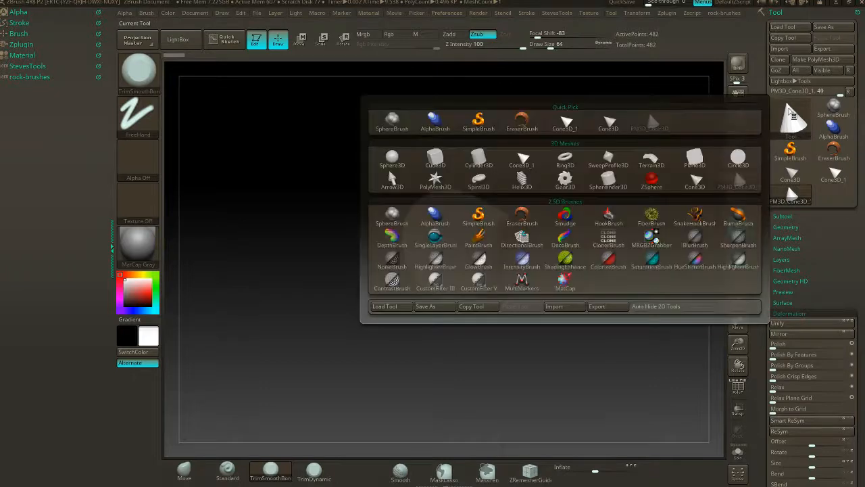
click(438, 158)
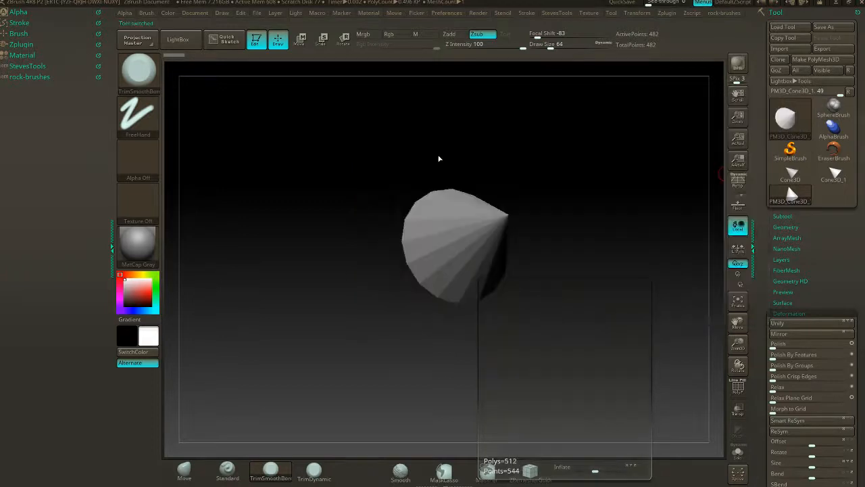
click(597, 307)
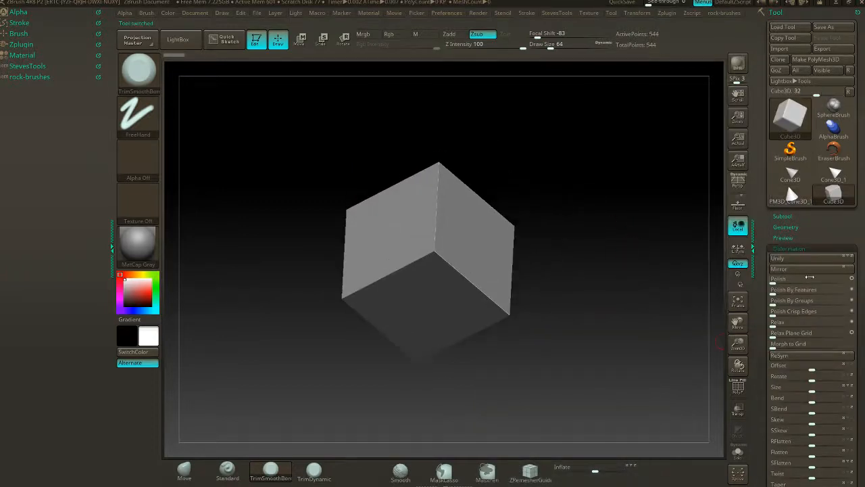
- Collapse the Deformation section and expand the Subtool and Geometry sections of the Cube3D tool
click(807, 248)
click(785, 216)
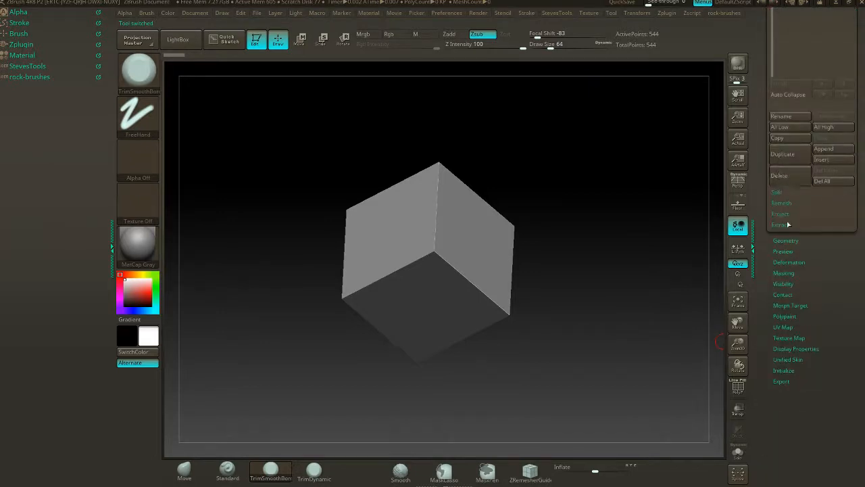
click(782, 240)
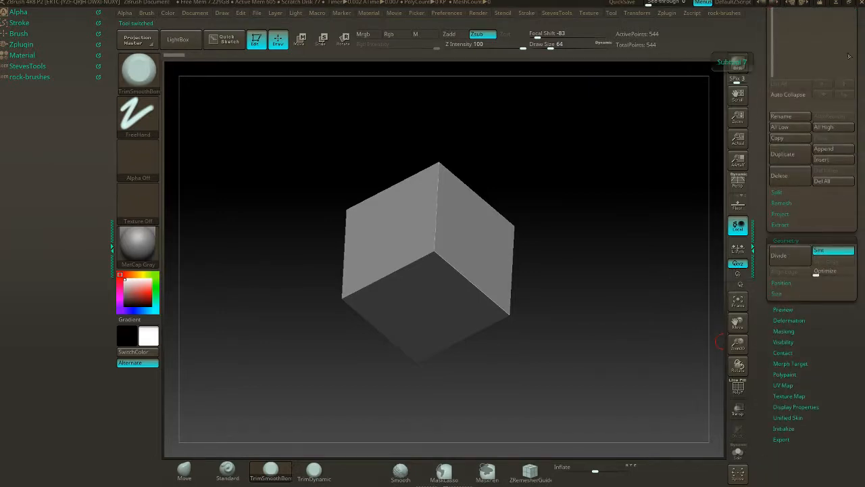
drag(858, 54, 858, 373)
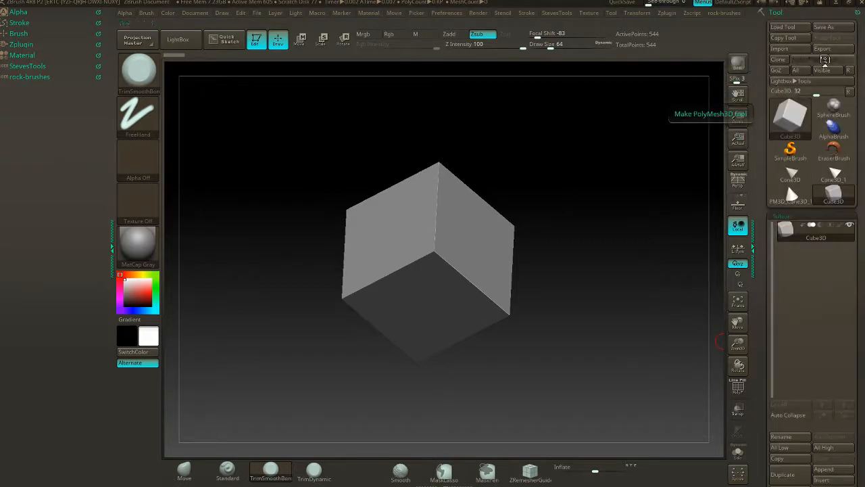
- Convert the cube to a PolyMesh3D, subdivide it to level 3, and check its wireframe
click(826, 60)
scroll(853, 229, down, 10)
click(783, 311)
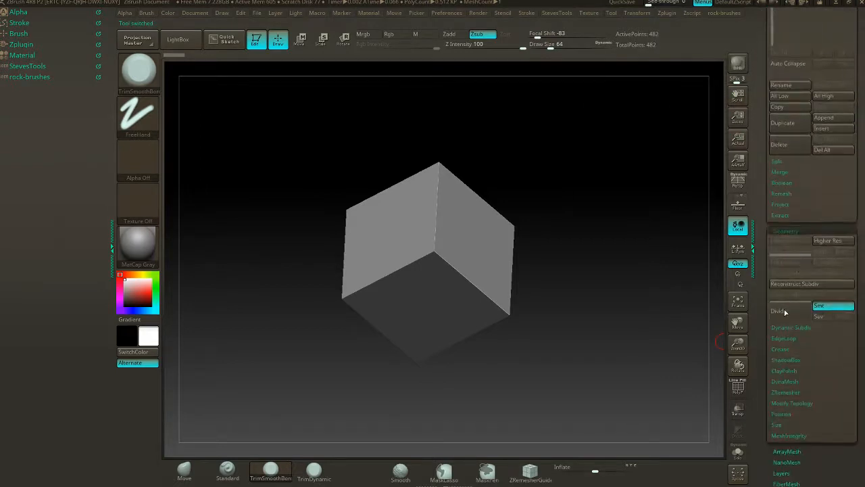
click(785, 312)
drag(617, 193, 565, 230)
click(738, 387)
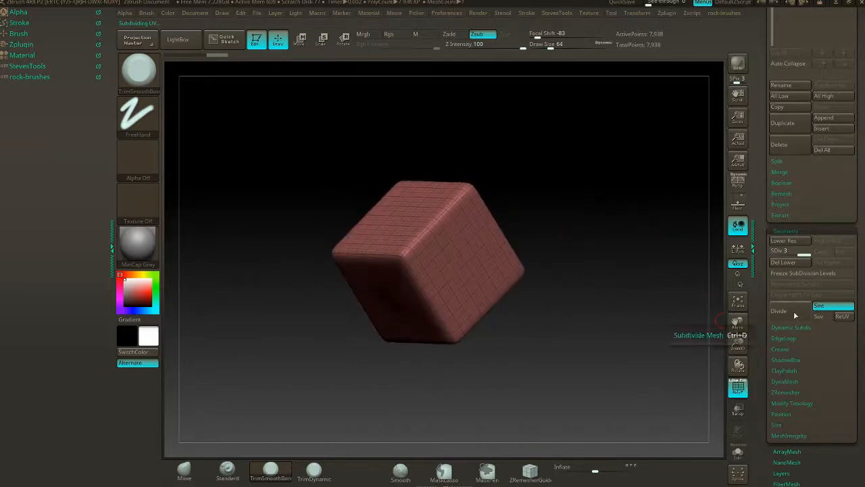
drag(589, 243, 571, 236)
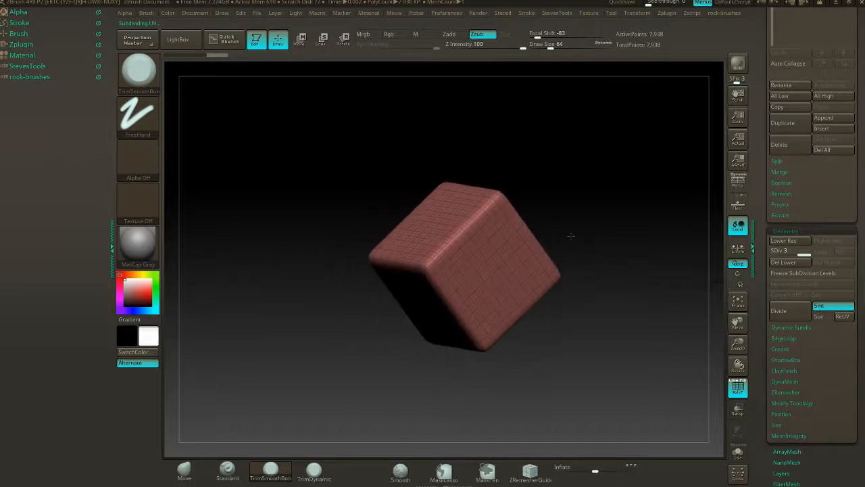
click(738, 386)
- Add surface noise to the subdivided cube with a Noise Scale of 296.58331 and a Strength of about 0.014
click(798, 231)
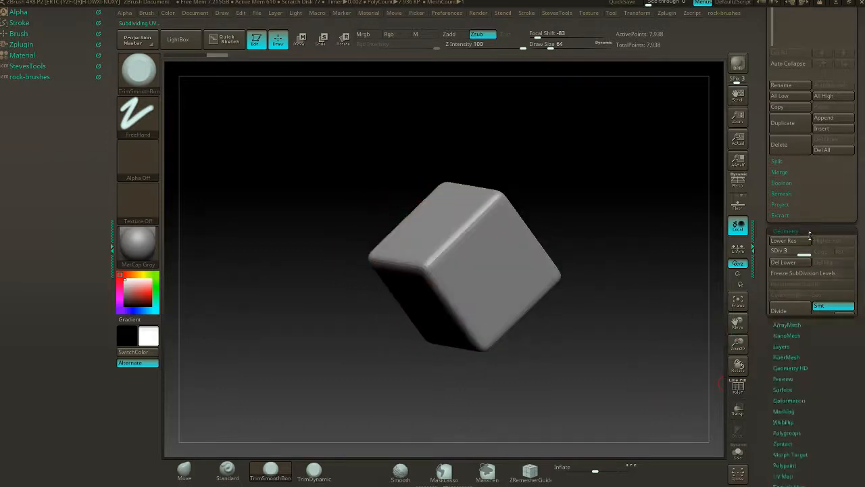
scroll(841, 232, down, 2)
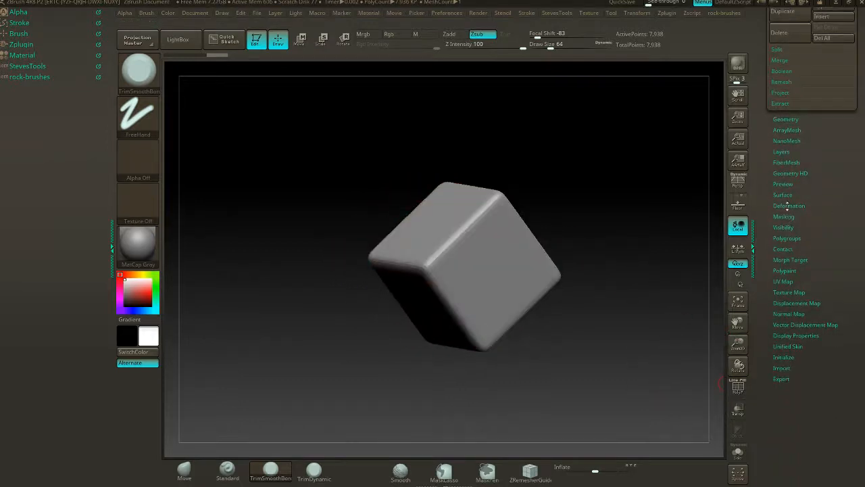
click(785, 195)
click(787, 240)
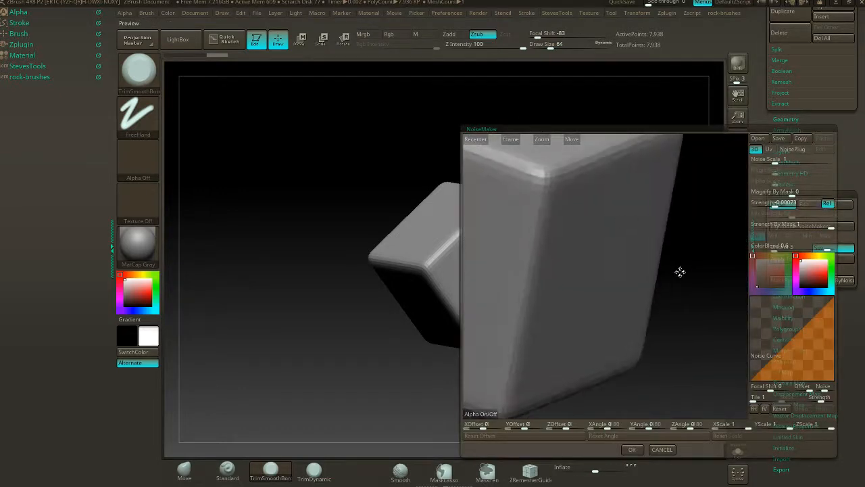
alt+drag(680, 271, 666, 247)
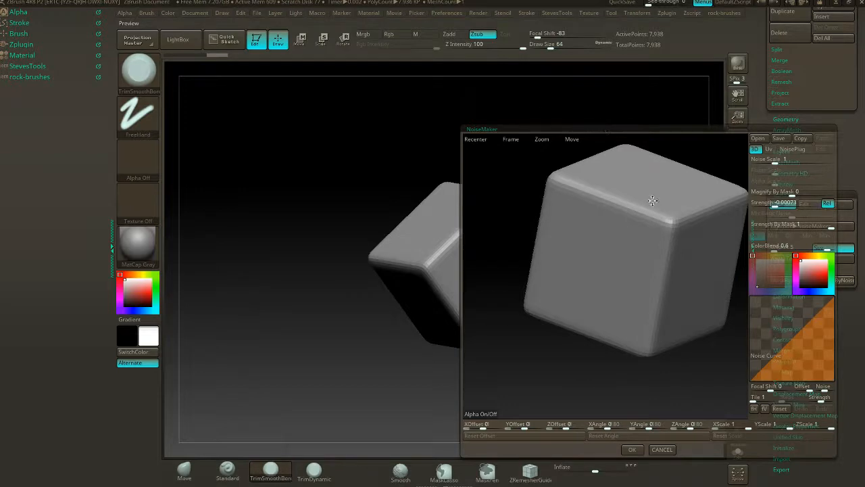
drag(775, 162, 823, 168)
drag(779, 202, 802, 204)
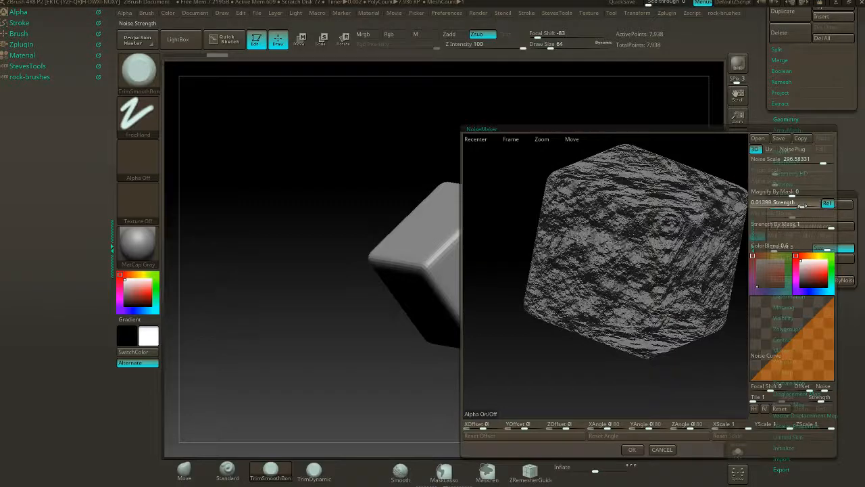
drag(694, 166, 699, 142)
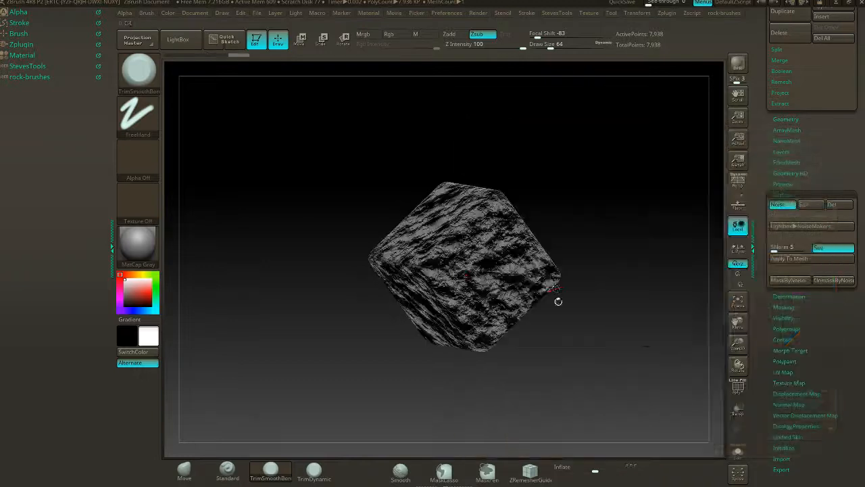
click(632, 450)
- Try applying the surface noise directly to the cube mesh, and undo it
drag(546, 247, 571, 211)
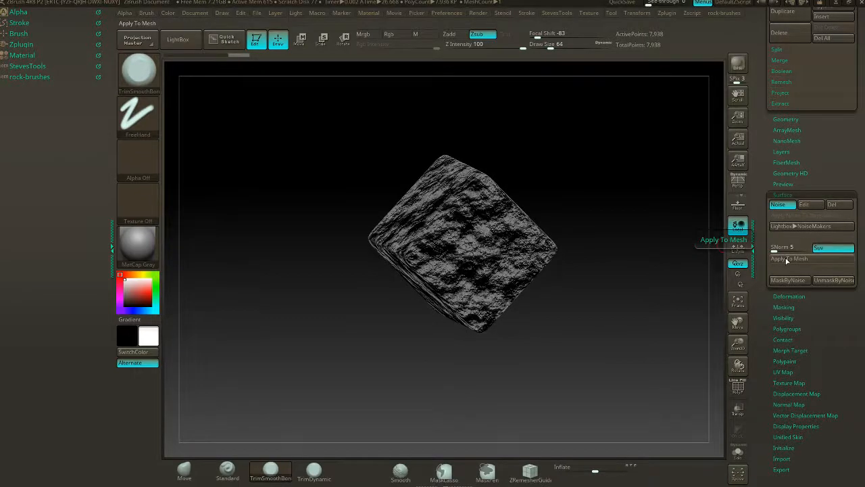
click(786, 260)
drag(568, 161, 649, 158)
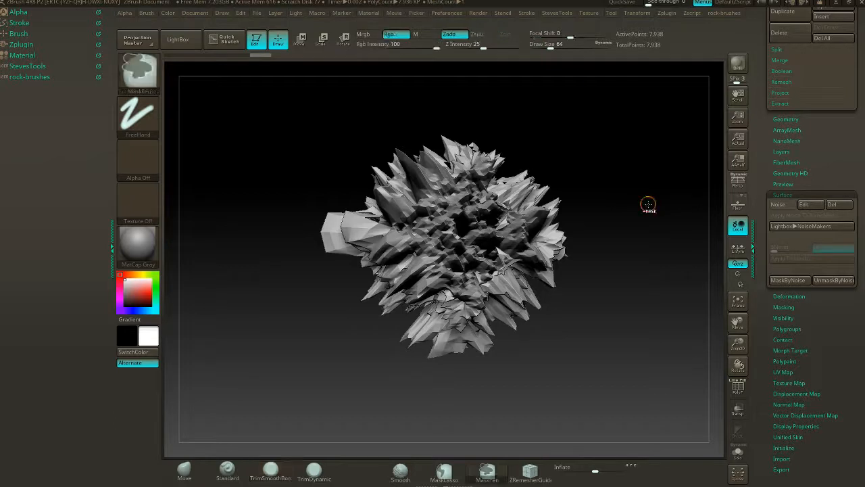
key(ctrl+z)
- Create a new sculpt layer on the cube and apply the surface noise to the mesh on it
click(783, 194)
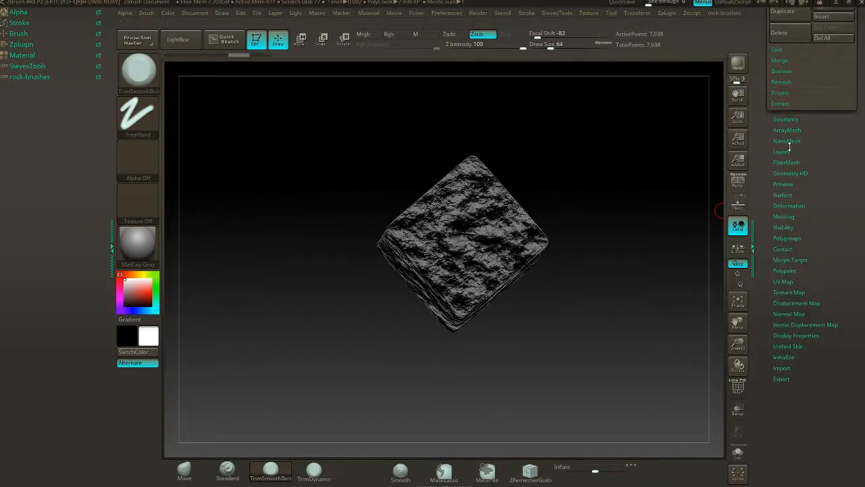
click(782, 151)
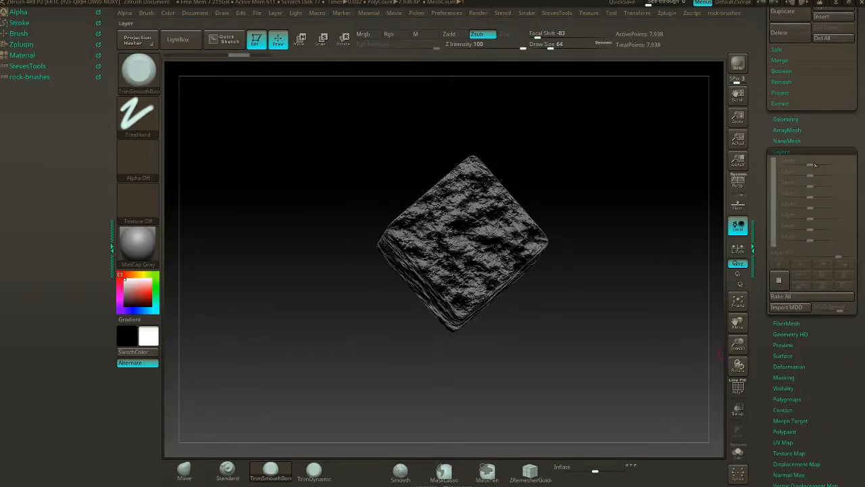
click(779, 280)
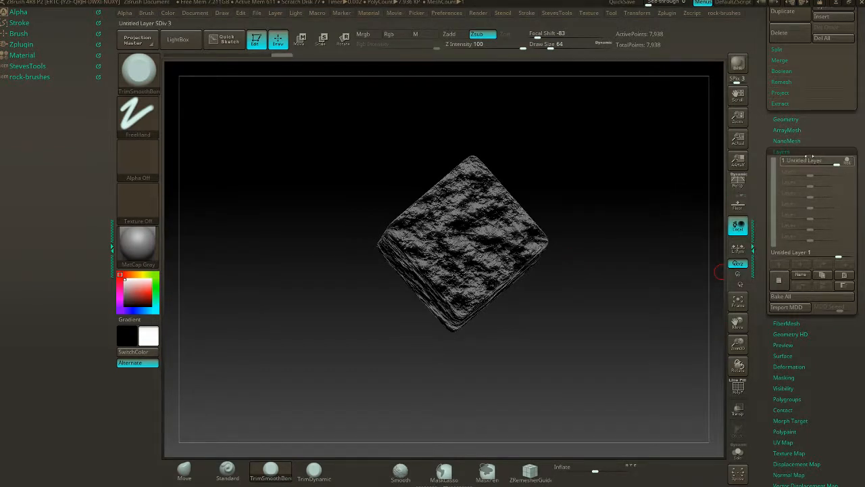
drag(810, 139, 810, 128)
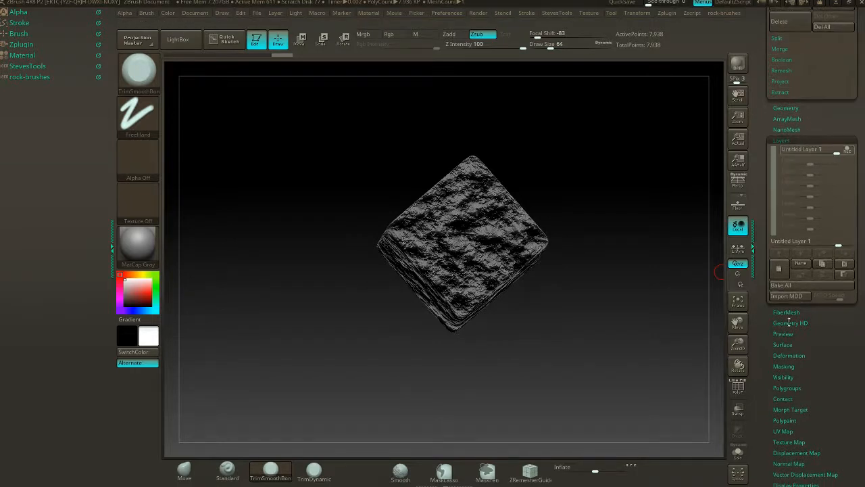
click(783, 345)
click(783, 354)
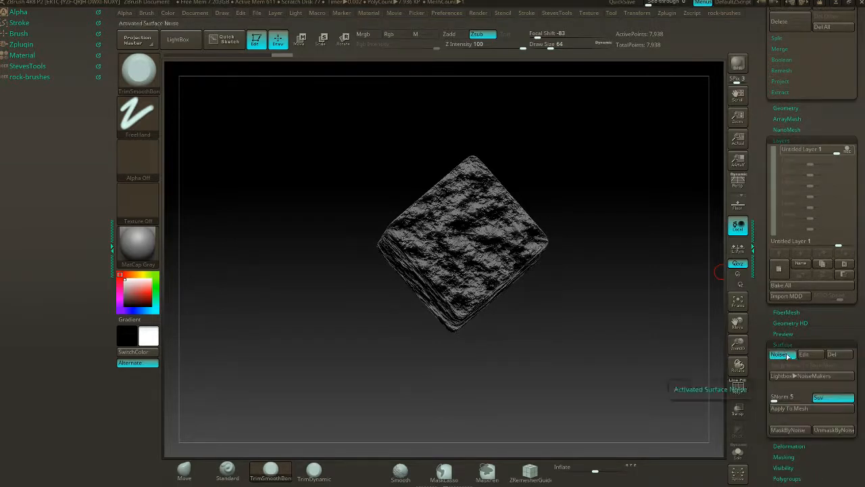
click(791, 411)
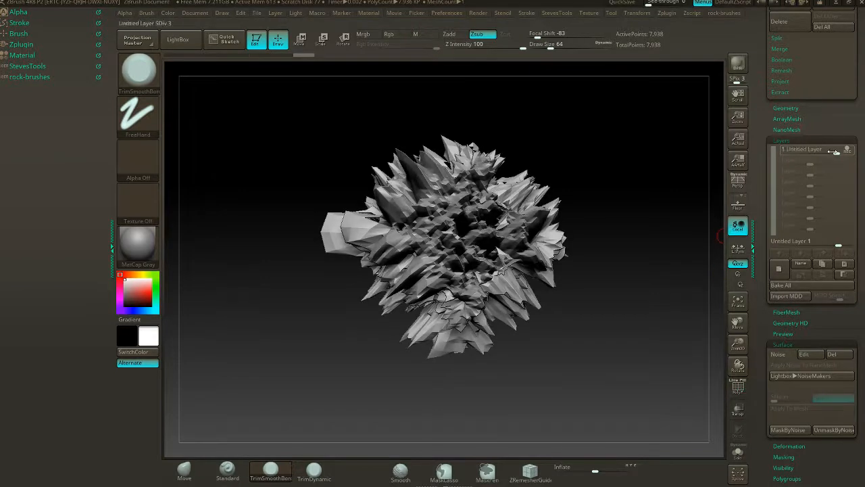
- Reduce the noise layer's intensity to 0.15044 and bake all layers
drag(822, 153, 818, 153)
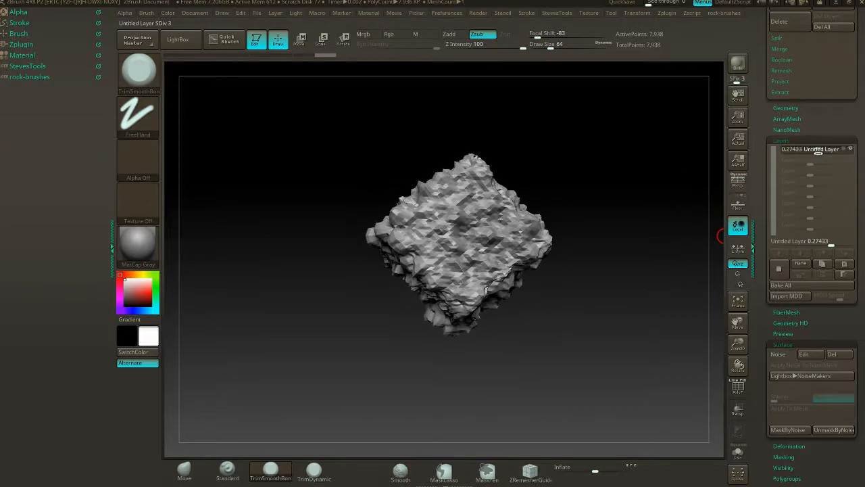
mouse_move(489, 155)
mouse_down()
mouse_move(561, 160)
mouse_move(585, 183)
mouse_move(595, 177)
mouse_move(572, 198)
mouse_move(589, 222)
mouse_move(571, 245)
mouse_move(563, 290)
mouse_move(622, 308)
mouse_move(589, 319)
mouse_move(618, 325)
mouse_move(595, 287)
mouse_up()
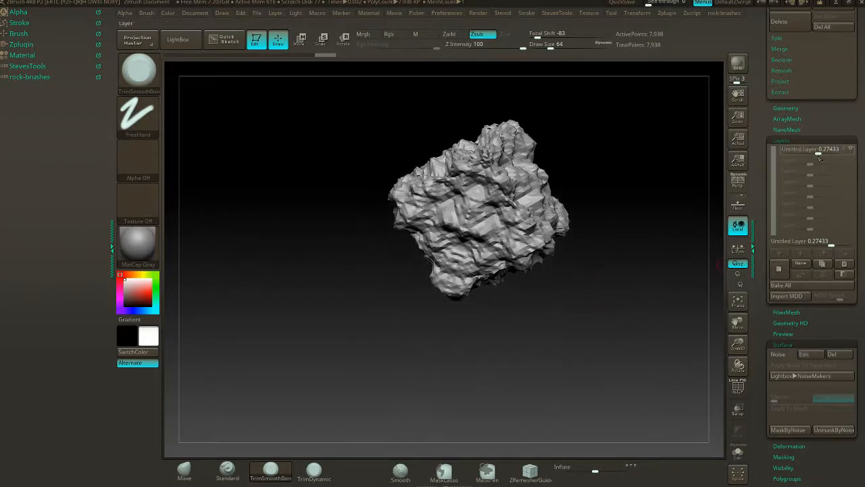
drag(819, 154, 815, 154)
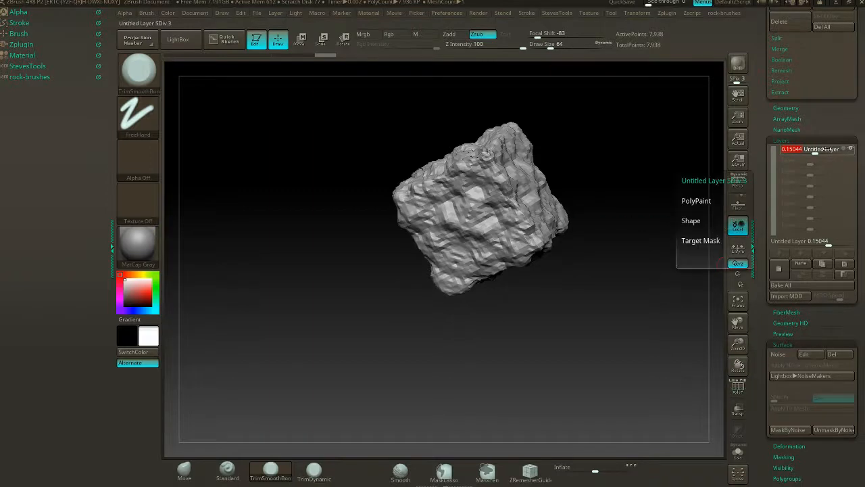
click(794, 286)
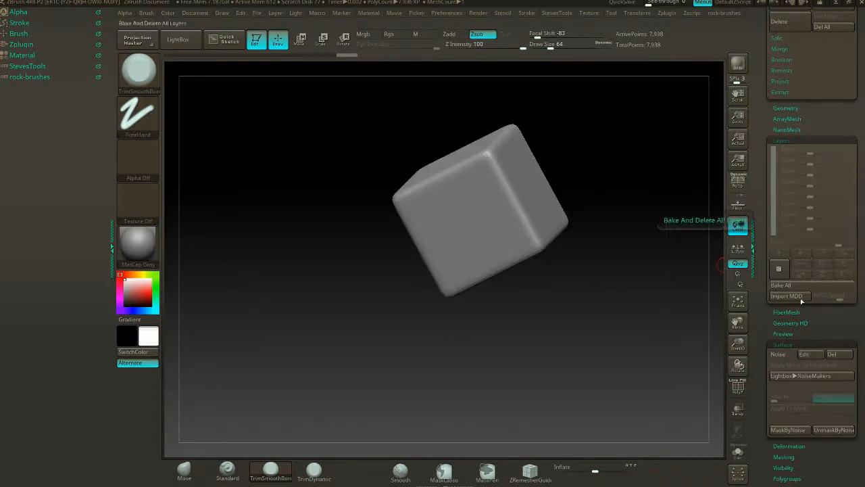
- Turn the cube's surface noise back on and set its Noise Scale to 512 and Strength to 0.00093
click(778, 354)
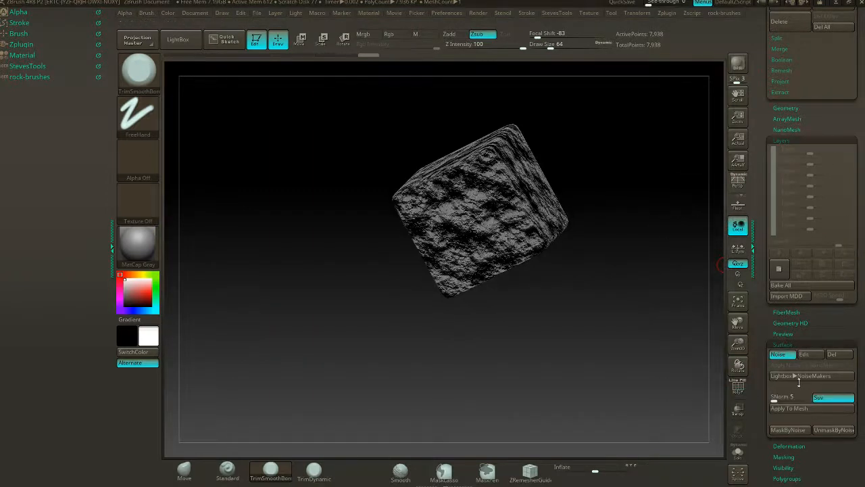
click(804, 354)
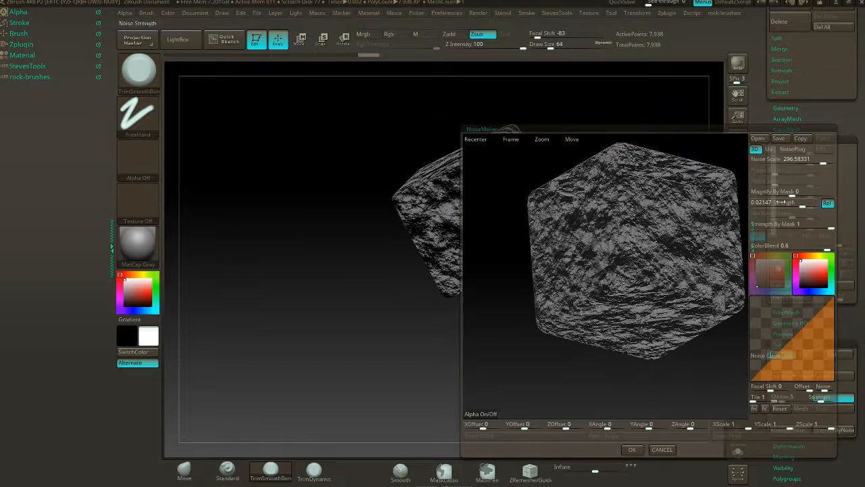
drag(826, 162, 833, 161)
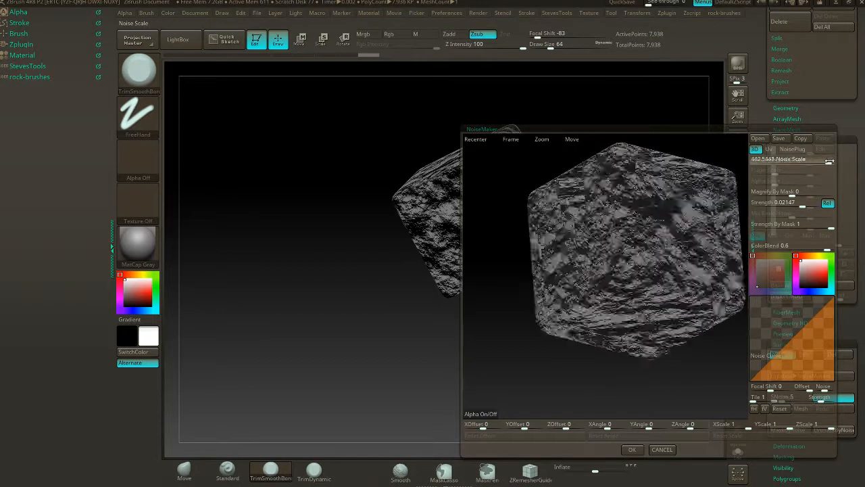
drag(801, 205, 795, 205)
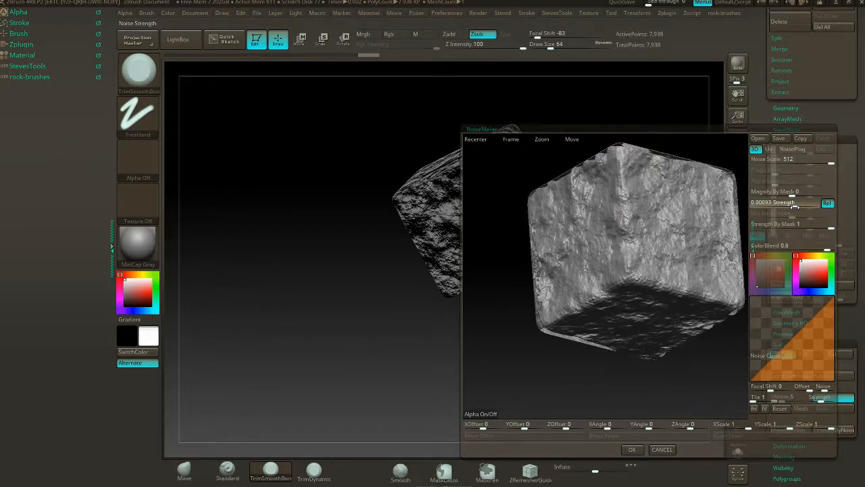
click(632, 449)
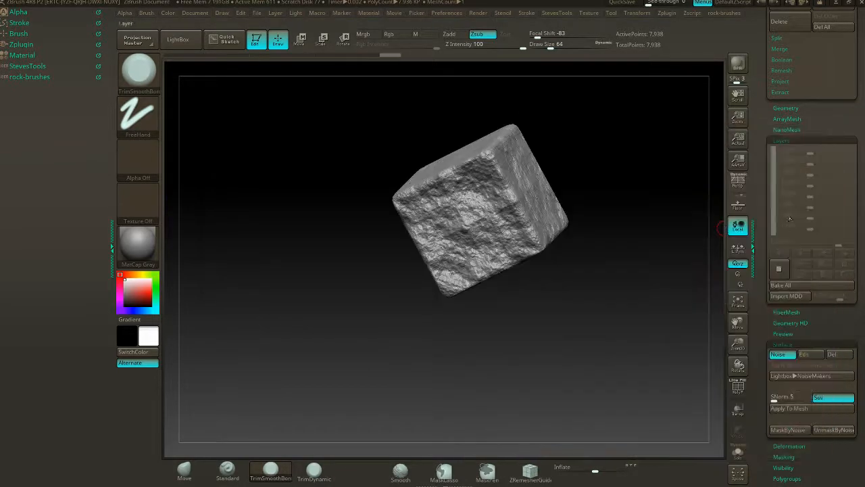
- Add a new sculpt layer and apply the edited surface noise to the cube mesh on it
click(780, 270)
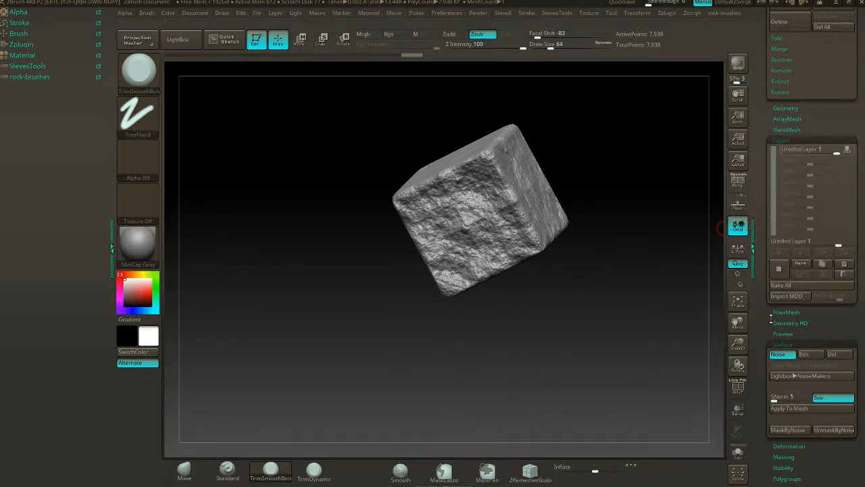
click(803, 411)
drag(601, 313, 415, 263)
drag(648, 315, 600, 262)
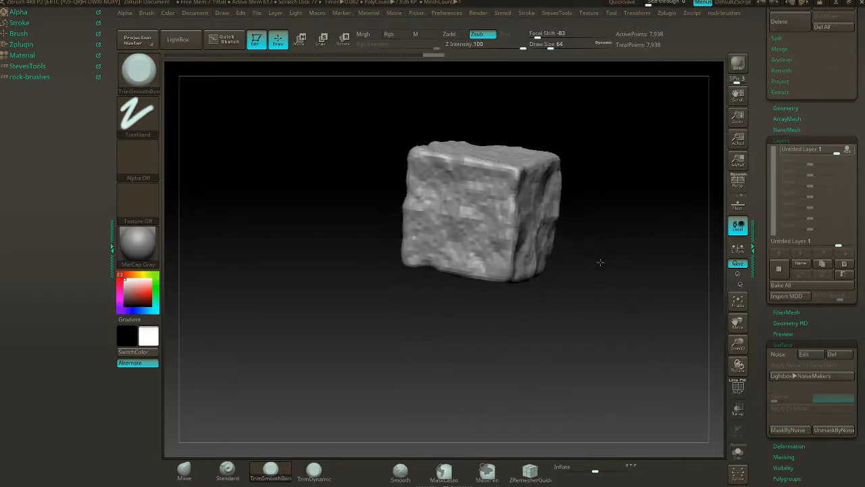
- Stop recording on the noise layer and set its intensity to -2.15926
click(809, 150)
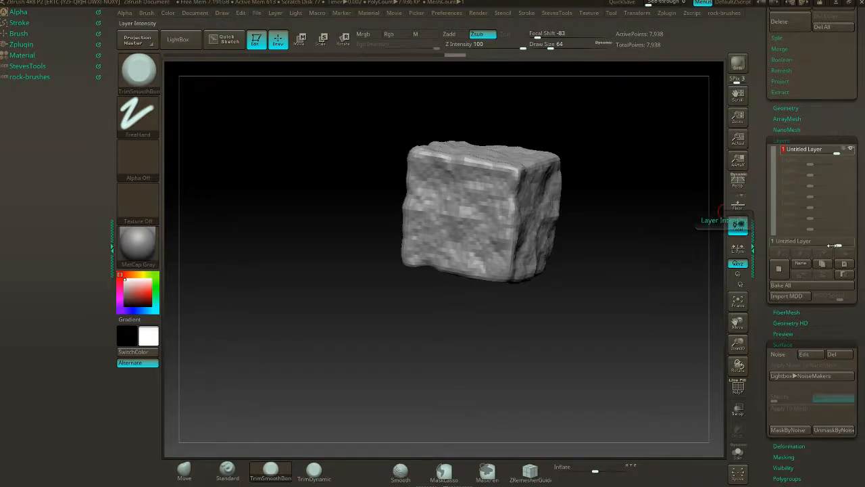
drag(840, 242, 781, 245)
drag(614, 274, 649, 264)
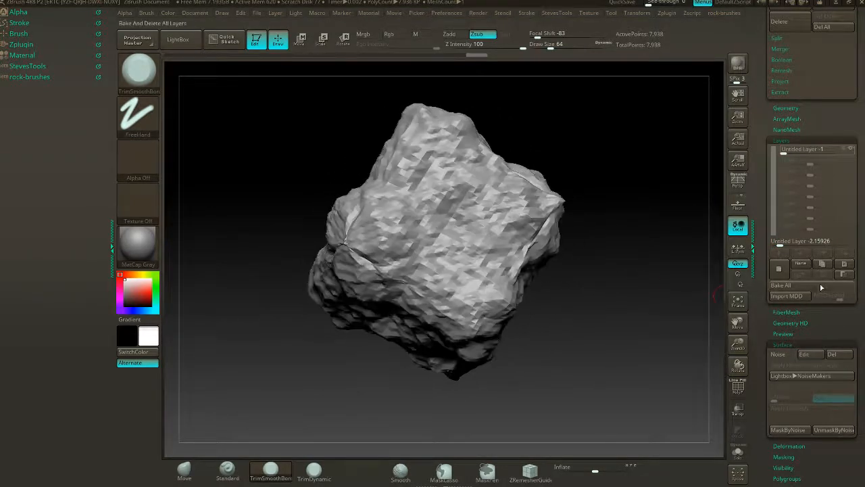
- Set the noise layer's intensity to 1.91791 and check the rock shape from other angles
drag(770, 242, 843, 247)
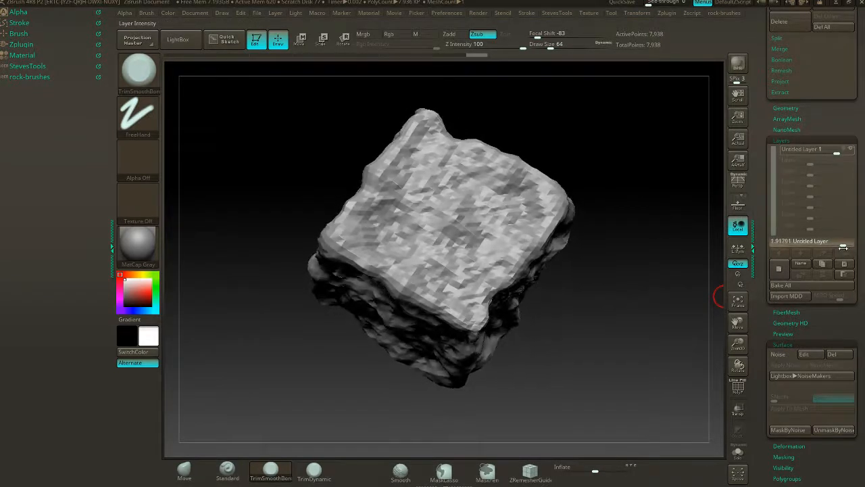
drag(595, 248, 645, 216)
drag(593, 198, 650, 202)
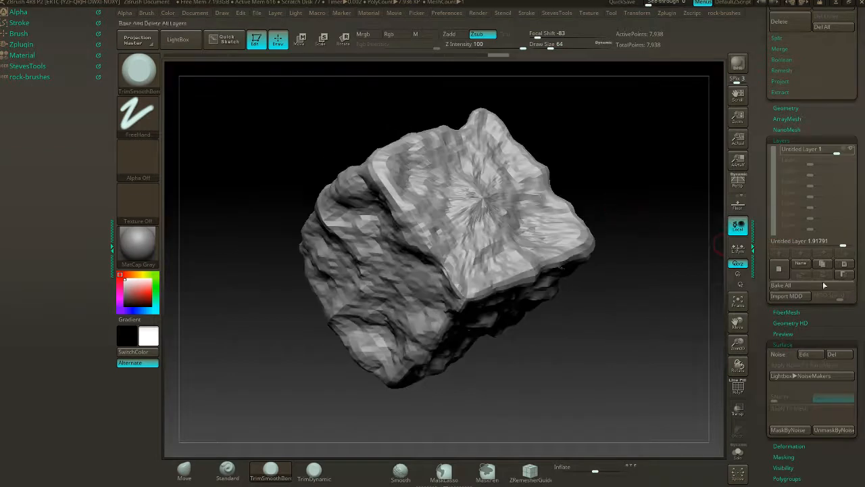
- Collapse the Layers and Surface sections and expand the Geometry section of the rock's tool
click(799, 142)
click(810, 181)
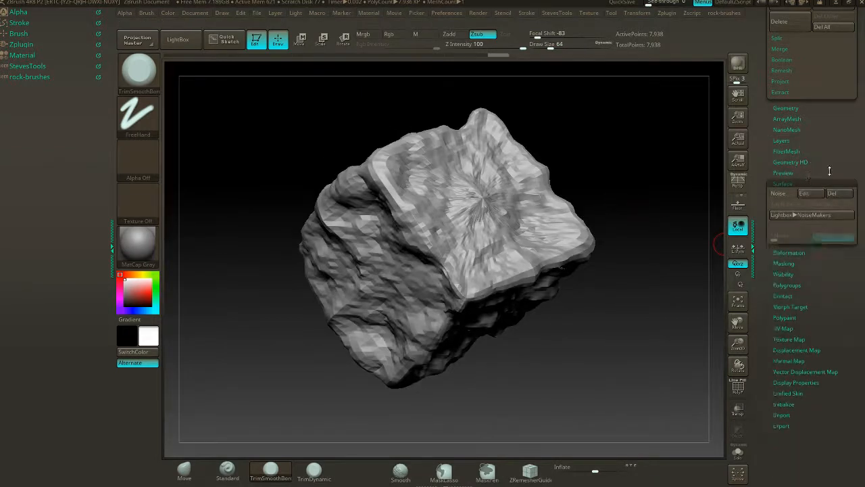
drag(831, 169, 843, 216)
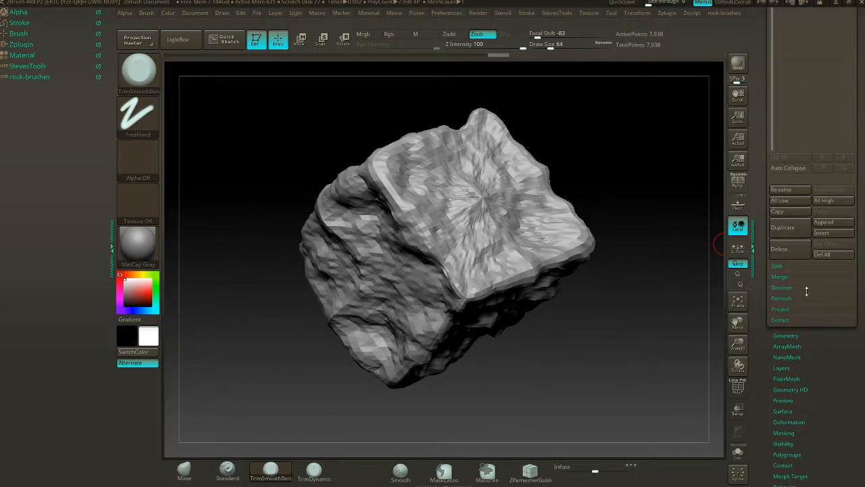
click(786, 335)
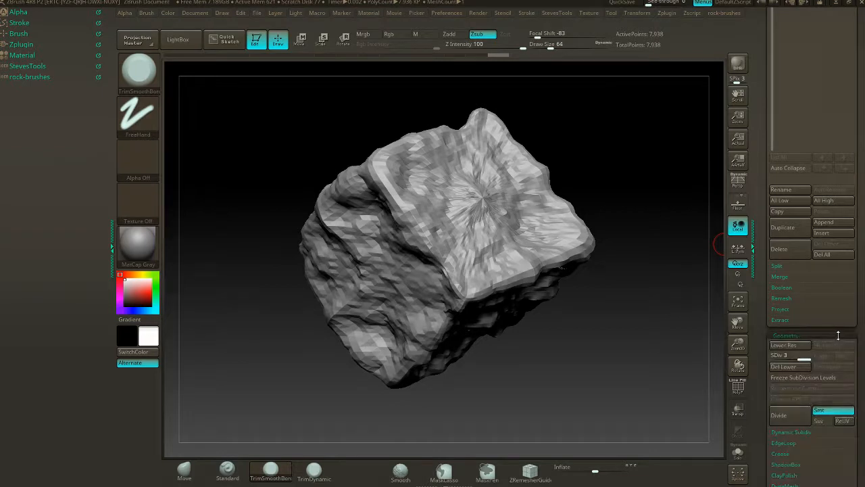
- Try to convert the rock to DynaMesh at resolution 128, agreeing to freeze its subdivision levels
drag(854, 329, 852, 252)
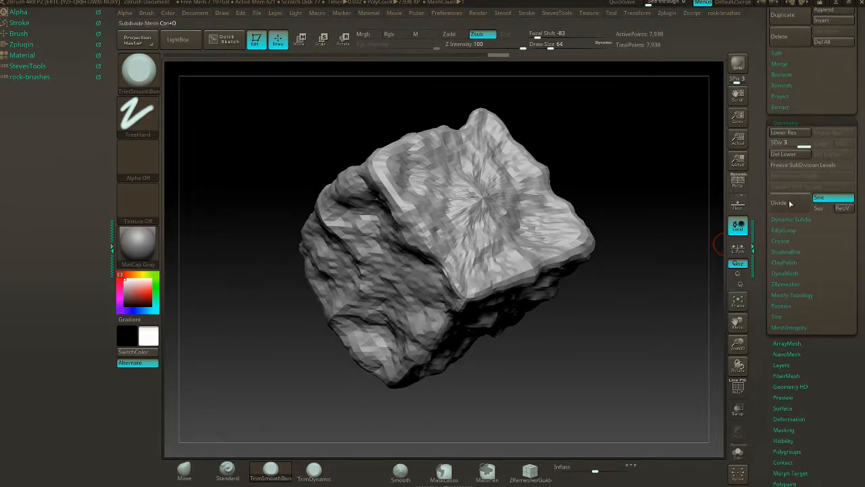
click(792, 274)
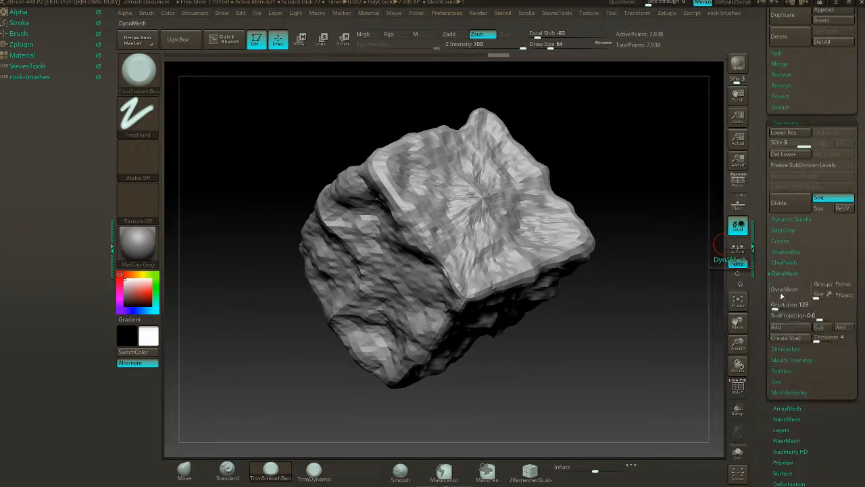
click(784, 292)
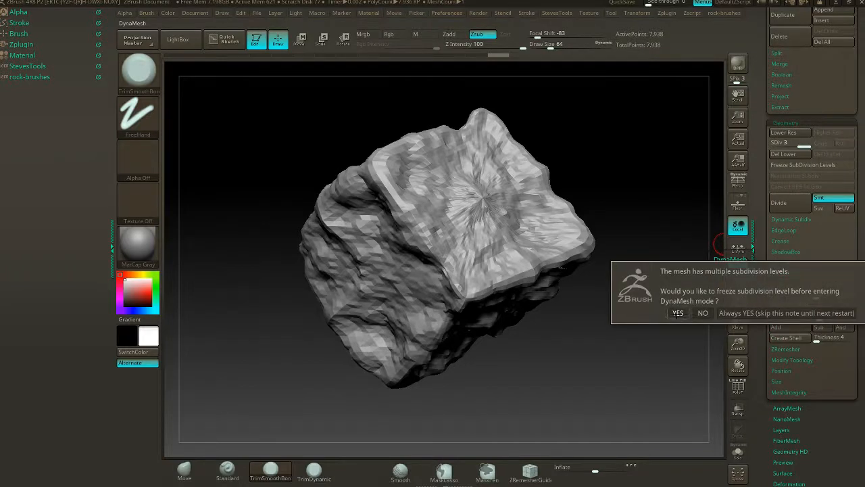
click(677, 313)
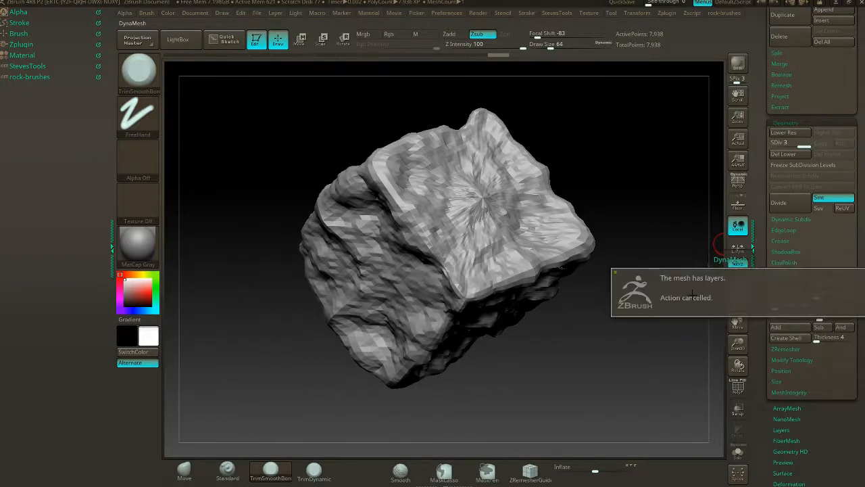
- Bake all of the rock's sculpt layers into the mesh
drag(850, 124, 848, 105)
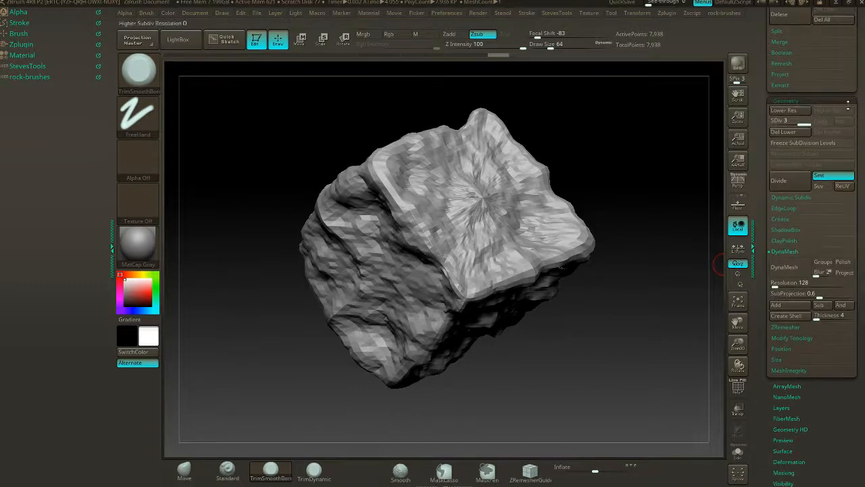
drag(814, 419, 820, 295)
click(782, 393)
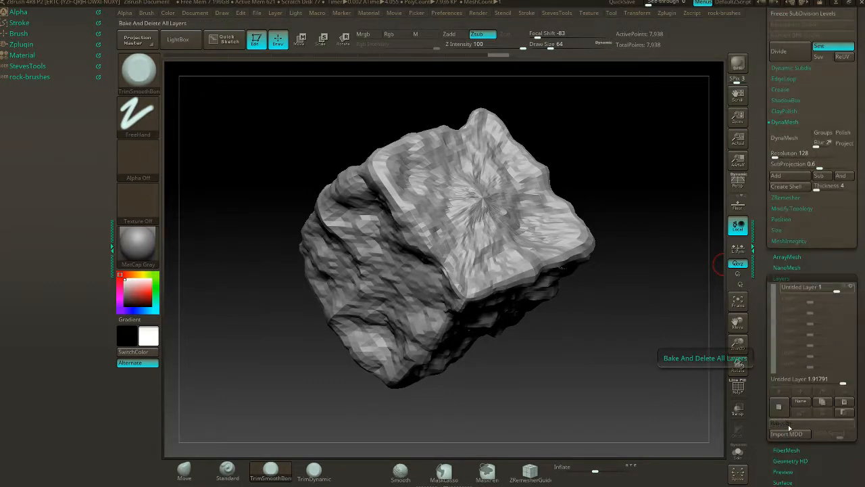
click(788, 424)
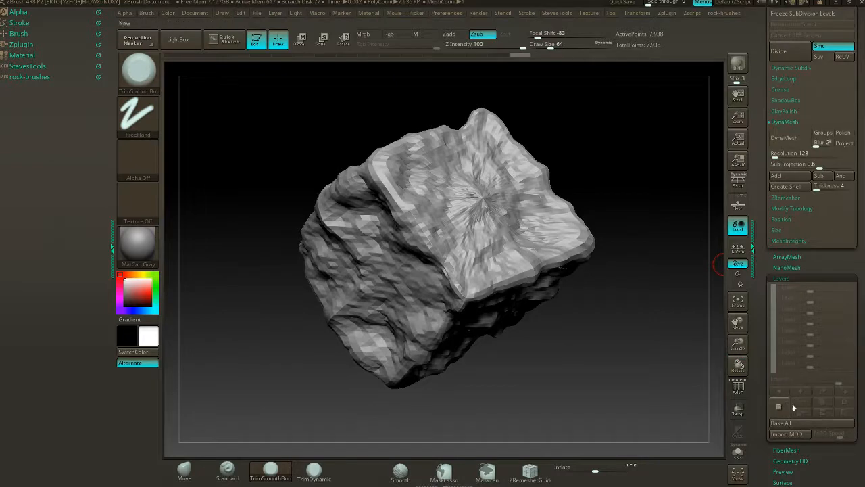
- Delete the rock's lower subdivision levels and convert it to DynaMesh at resolution 128
drag(824, 261, 824, 342)
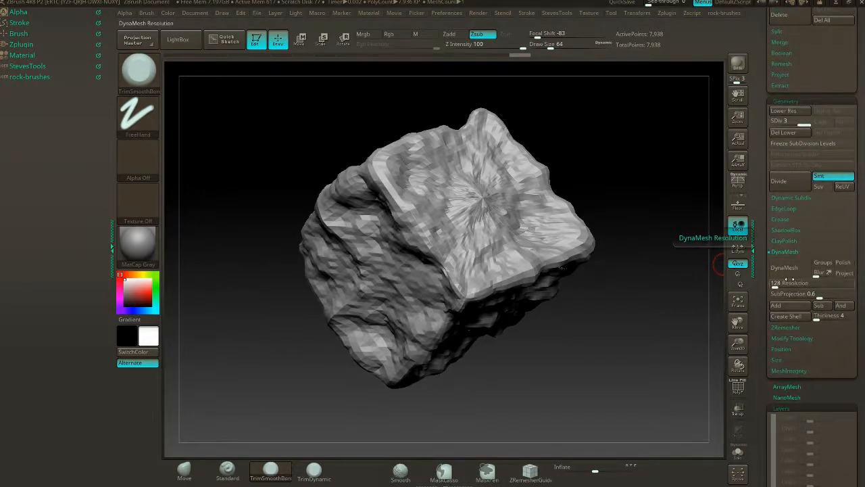
click(788, 132)
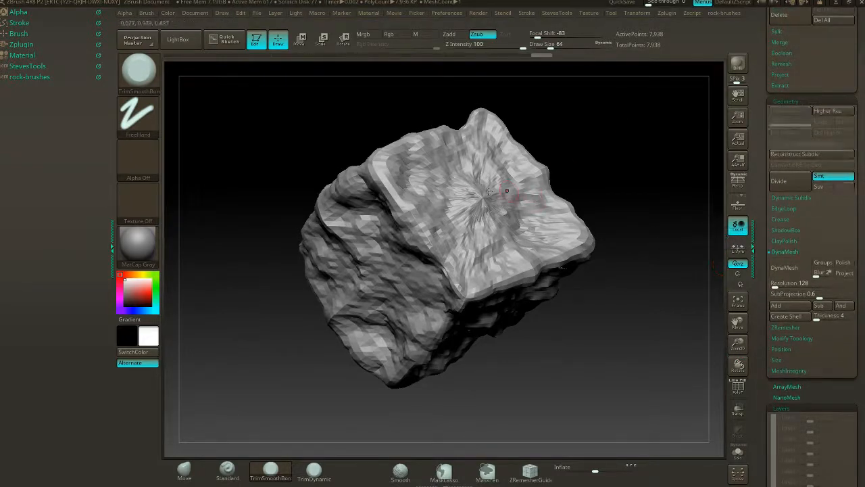
click(784, 267)
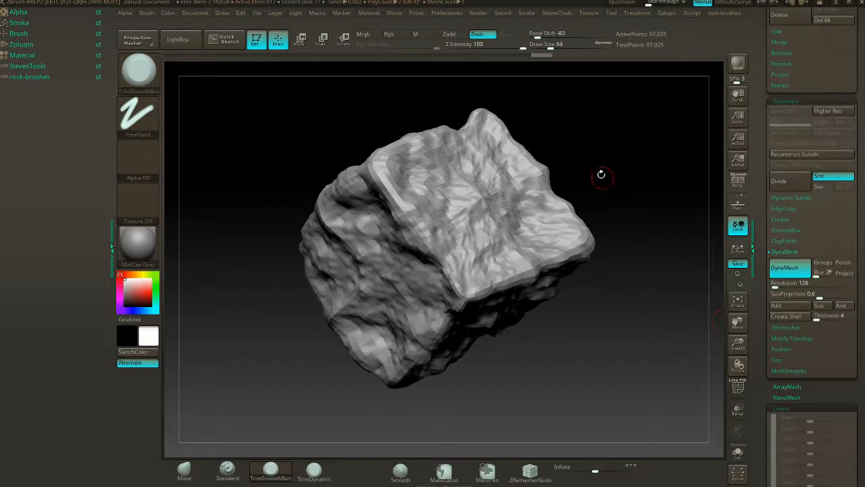
- Display the polyframe to examine the remeshed rock's topology from several sides, and hide it again
drag(601, 174, 619, 216)
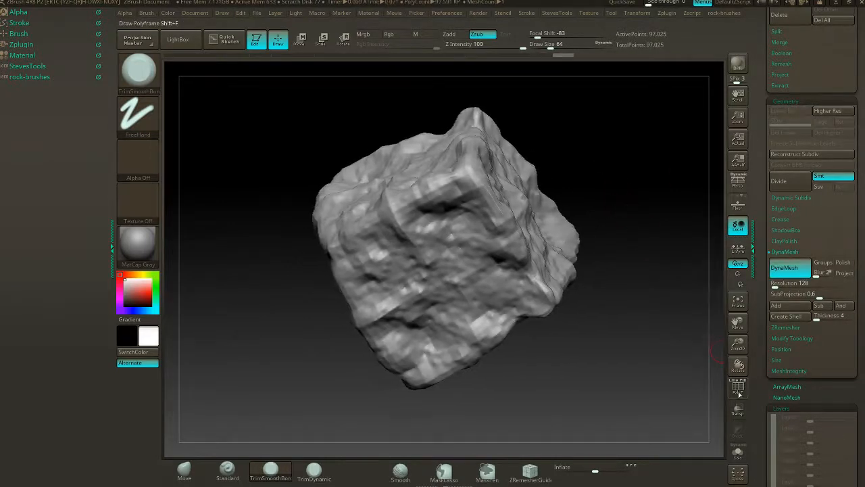
click(739, 394)
drag(663, 391, 567, 343)
alt+drag(664, 359, 628, 350)
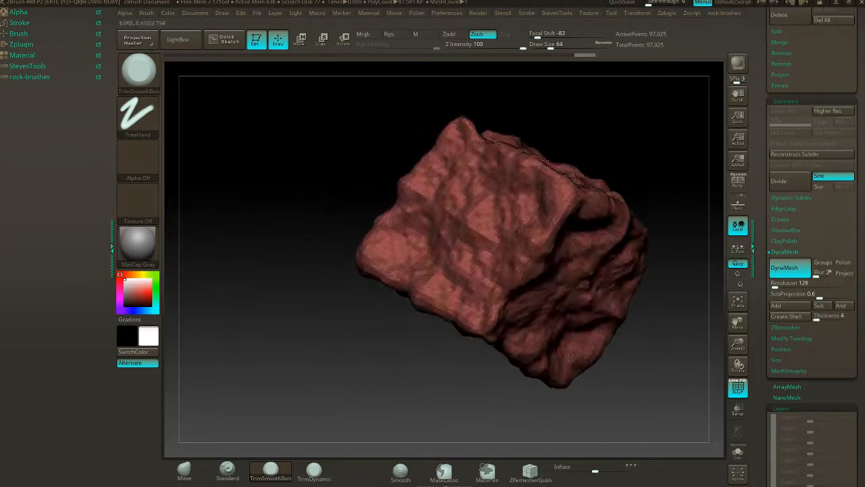
drag(605, 149, 591, 174)
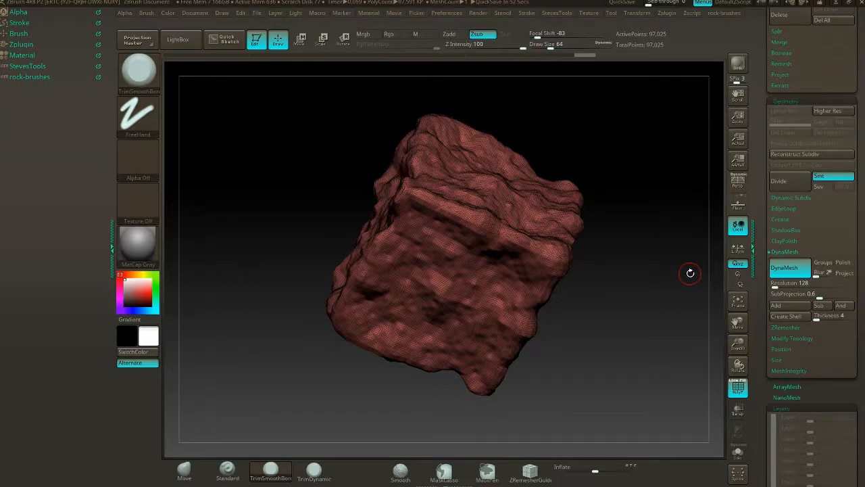
mouse_move(613, 257)
mouse_down()
mouse_move(667, 289)
mouse_move(632, 258)
mouse_move(636, 239)
mouse_up()
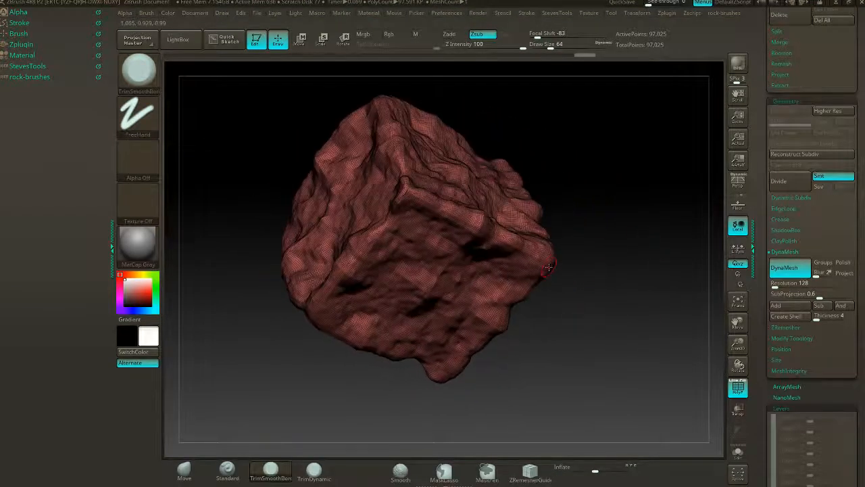
drag(548, 267, 601, 237)
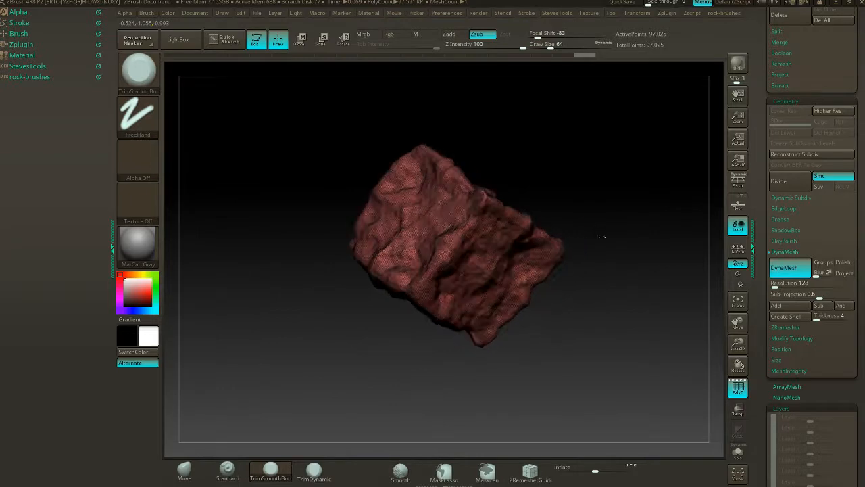
click(738, 385)
- Expand the rock-brushes palette and choose the Move brush with a draw size of 305
mouse_move(653, 376)
mouse_down()
mouse_move(607, 232)
mouse_move(603, 240)
mouse_move(633, 242)
mouse_up()
key(s)
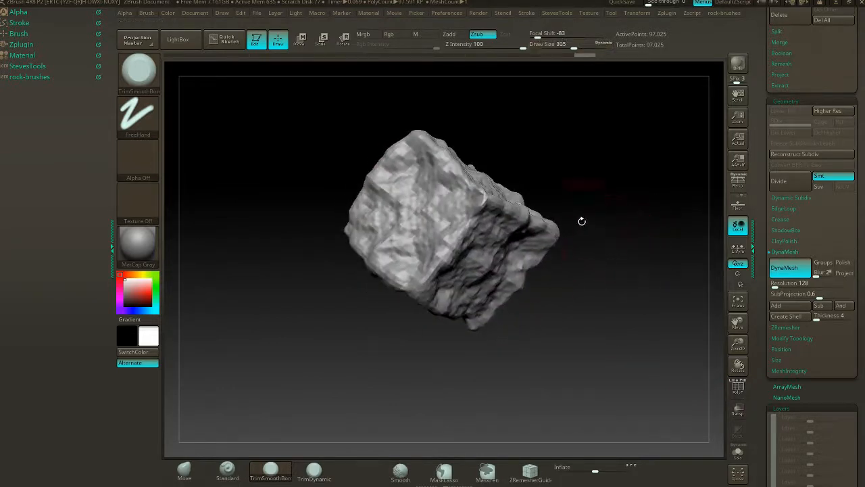
drag(582, 221, 602, 263)
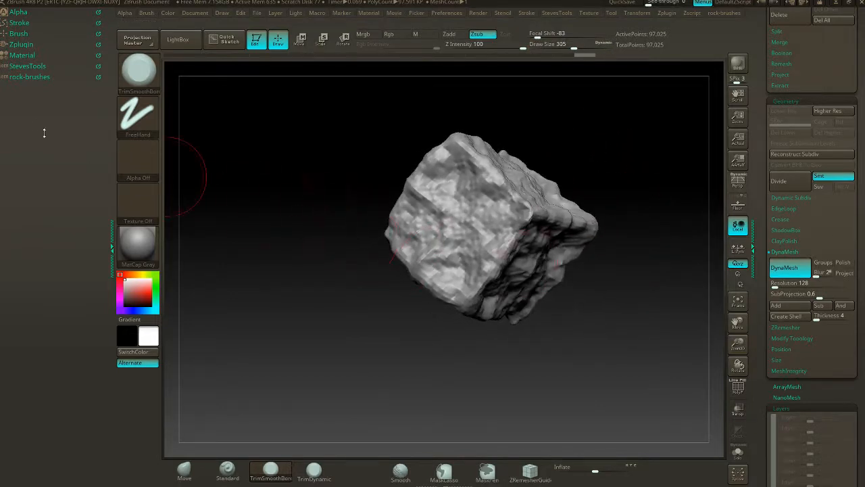
click(50, 77)
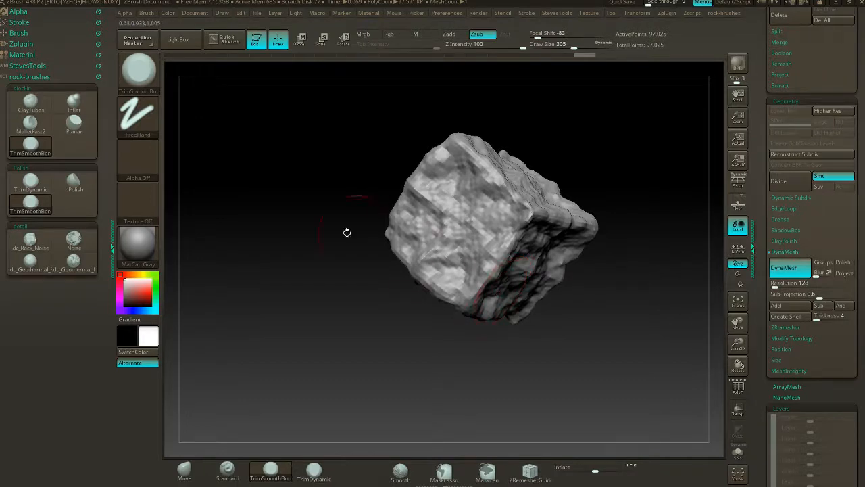
drag(611, 164, 590, 233)
click(184, 469)
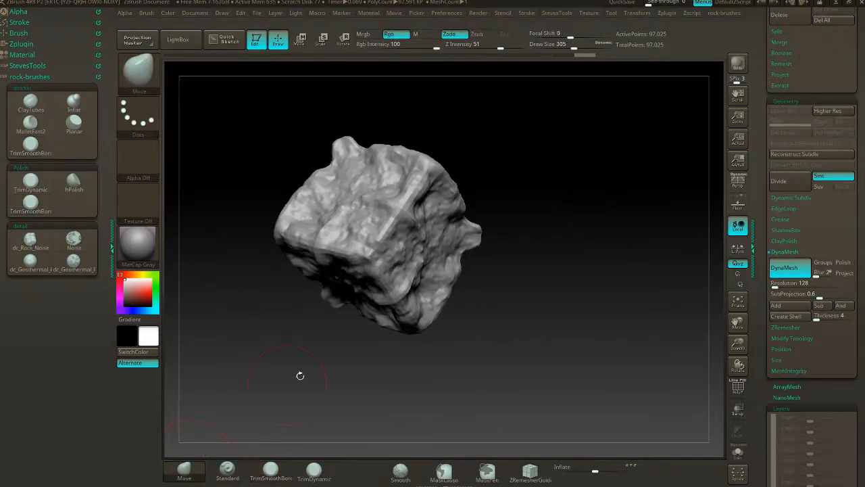
drag(536, 246, 570, 238)
key(alt+Tab)
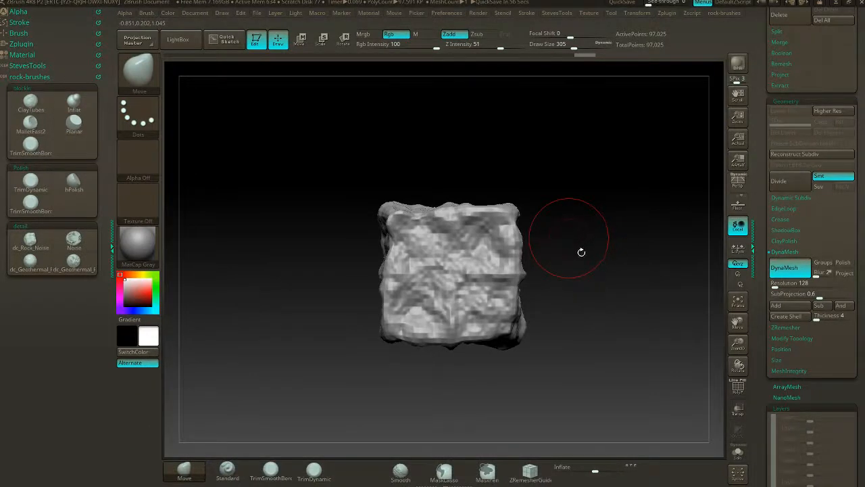
mouse_move(581, 252)
mouse_down()
mouse_move(608, 253)
mouse_move(588, 244)
mouse_up()
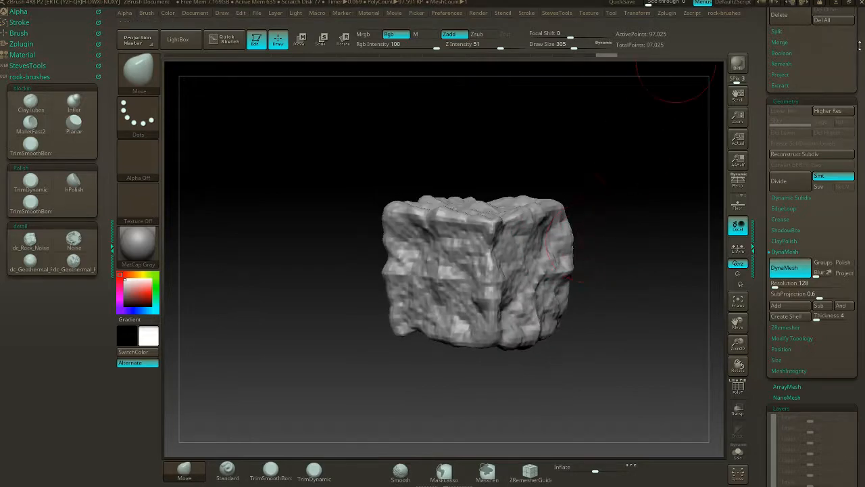
- Save the rock tool to the Desktop as demo_rock
drag(860, 45, 860, 484)
click(824, 27)
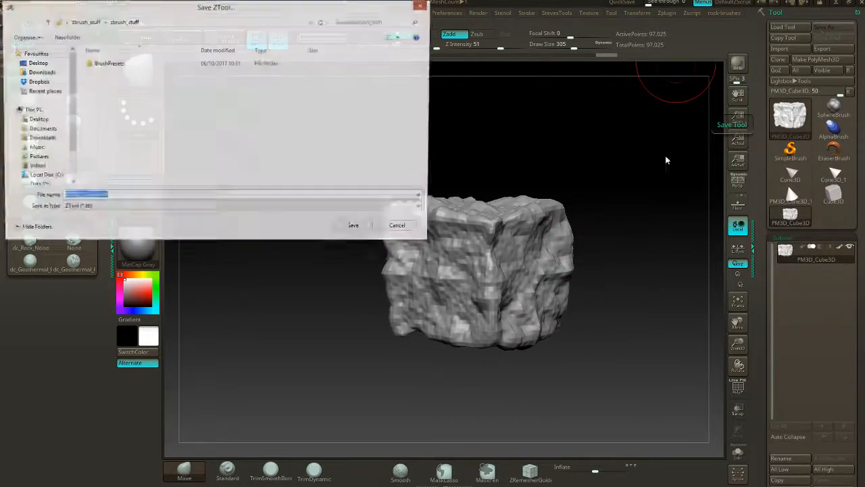
click(35, 63)
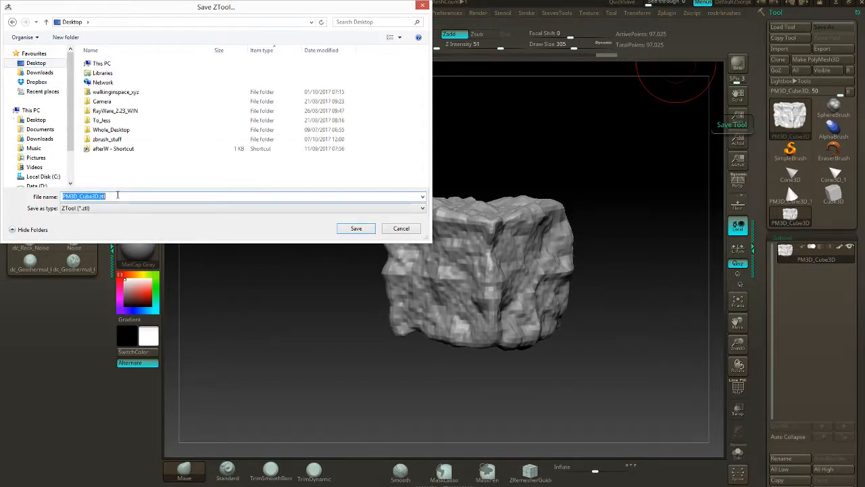
text(demo_rock)
key(Return)
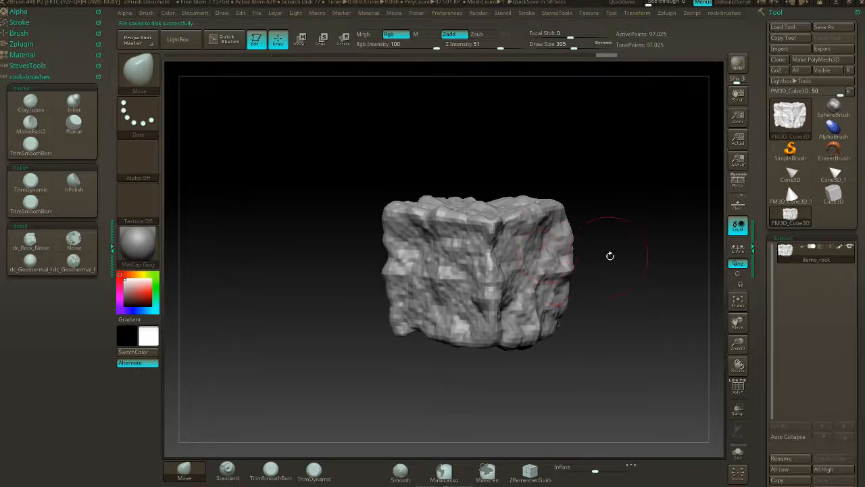
- Push and pull the rock's corners and edges with the Move brush to break up the cube shape
mouse_move(610, 256)
mouse_down()
mouse_move(628, 249)
mouse_move(615, 255)
mouse_up()
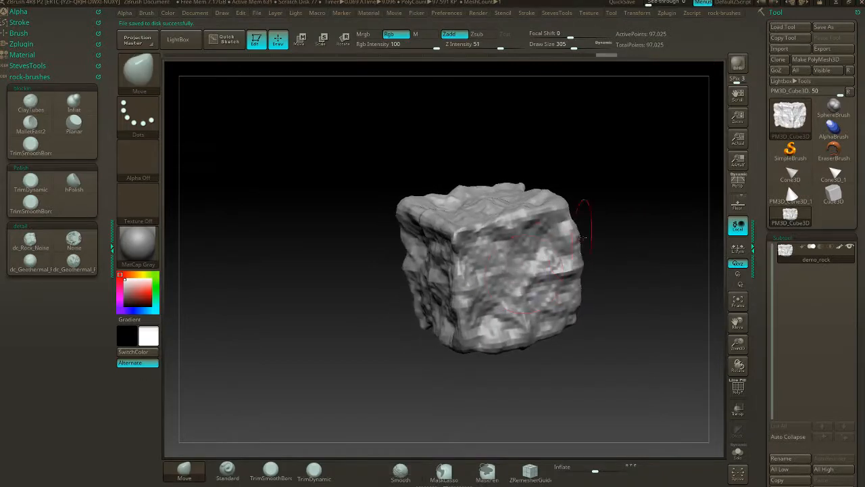
key(shift)
drag(570, 181, 555, 205)
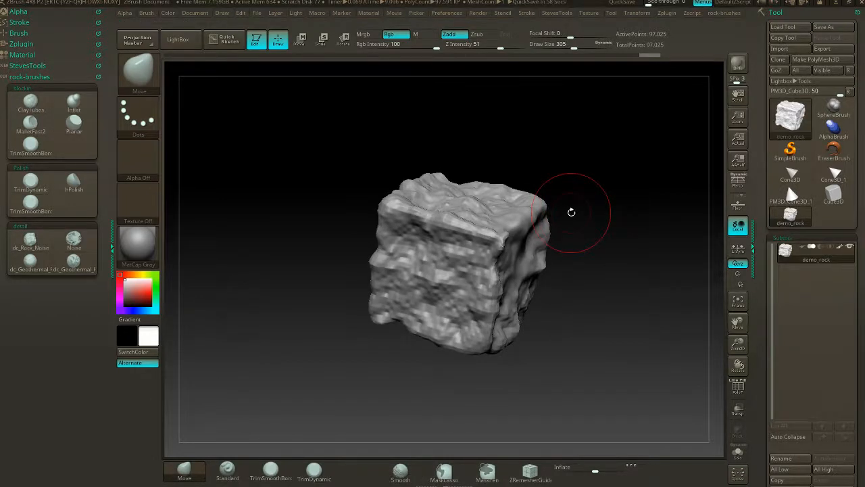
drag(566, 139, 475, 203)
drag(602, 232, 591, 243)
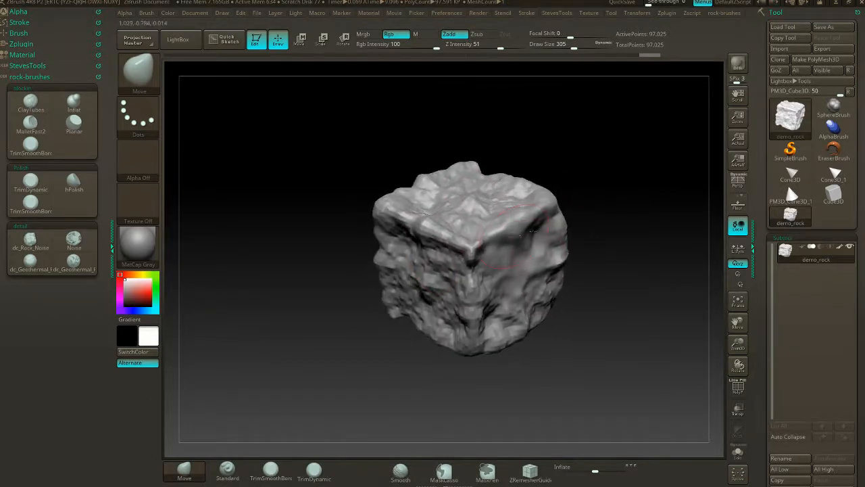
drag(516, 239, 523, 232)
mouse_move(602, 232)
mouse_down()
mouse_move(624, 232)
mouse_move(599, 213)
mouse_move(611, 213)
mouse_up()
key(s)
drag(596, 230, 602, 227)
drag(489, 241, 482, 249)
mouse_move(577, 227)
mouse_down()
mouse_move(594, 200)
mouse_move(584, 242)
mouse_move(597, 257)
mouse_move(581, 259)
mouse_move(595, 257)
mouse_move(585, 222)
mouse_up()
- Increase the draw size to 921 and stretch the whole rock into an irregular, elongated form with the Move brush
key(s)
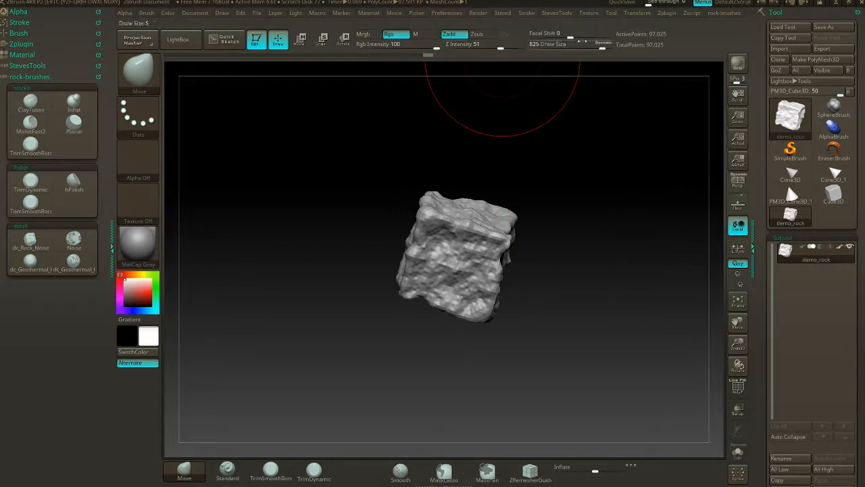
click(605, 45)
mouse_move(553, 229)
mouse_down()
mouse_move(562, 234)
mouse_move(497, 246)
mouse_move(585, 223)
mouse_move(511, 269)
mouse_move(591, 221)
mouse_move(523, 234)
mouse_move(591, 240)
mouse_move(595, 207)
mouse_move(561, 233)
mouse_move(589, 280)
mouse_move(580, 277)
mouse_up()
drag(637, 258, 458, 138)
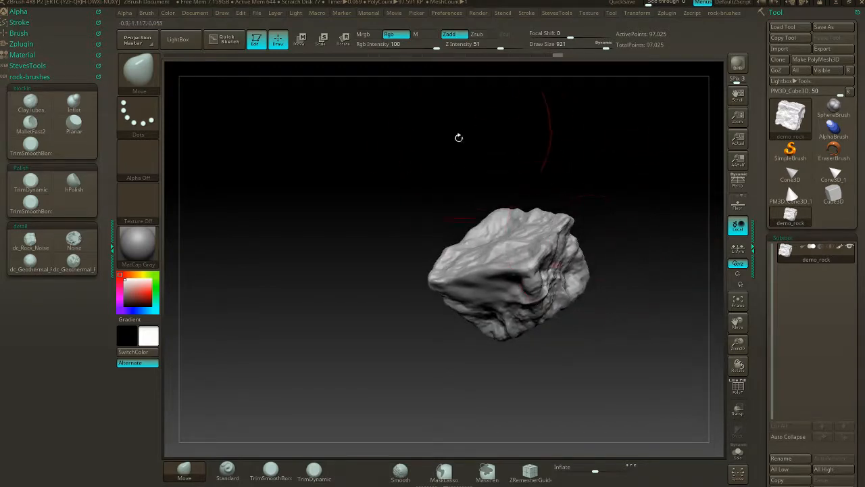
mouse_move(600, 255)
mouse_down()
mouse_move(582, 254)
mouse_move(573, 238)
mouse_up()
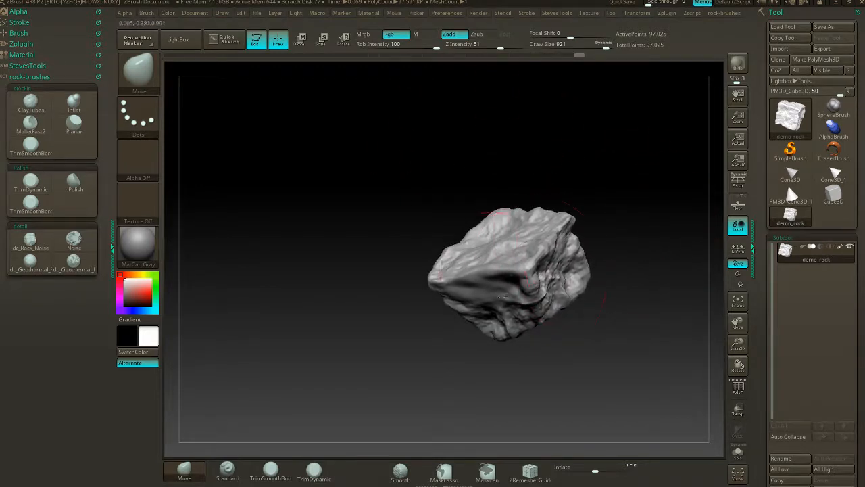
- Flatten broad planes on the rock's top and side faces with the TrimSmoothBorder brush
click(31, 147)
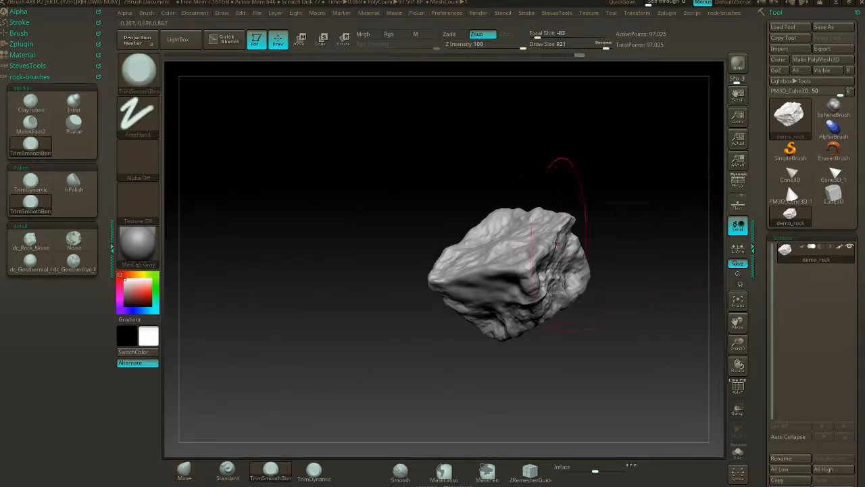
mouse_move(539, 261)
mouse_down()
mouse_move(564, 223)
mouse_move(593, 284)
mouse_up()
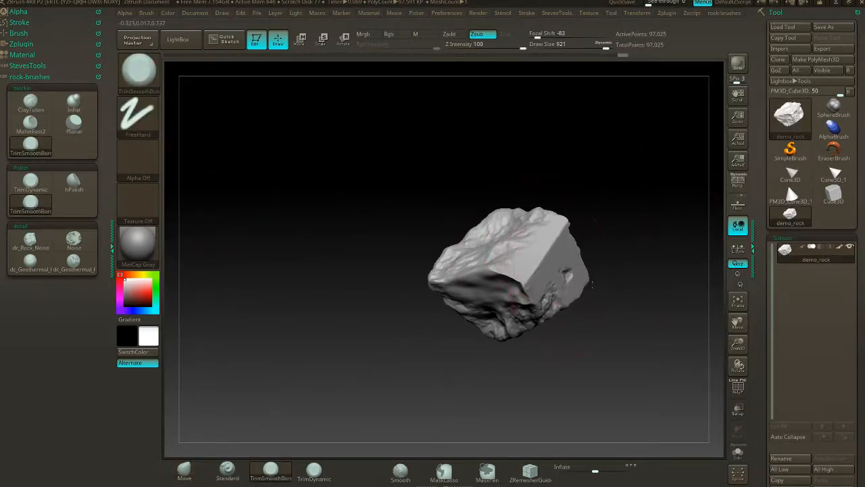
drag(564, 319, 618, 315)
mouse_move(477, 307)
mouse_down()
mouse_move(523, 292)
mouse_move(507, 283)
mouse_up()
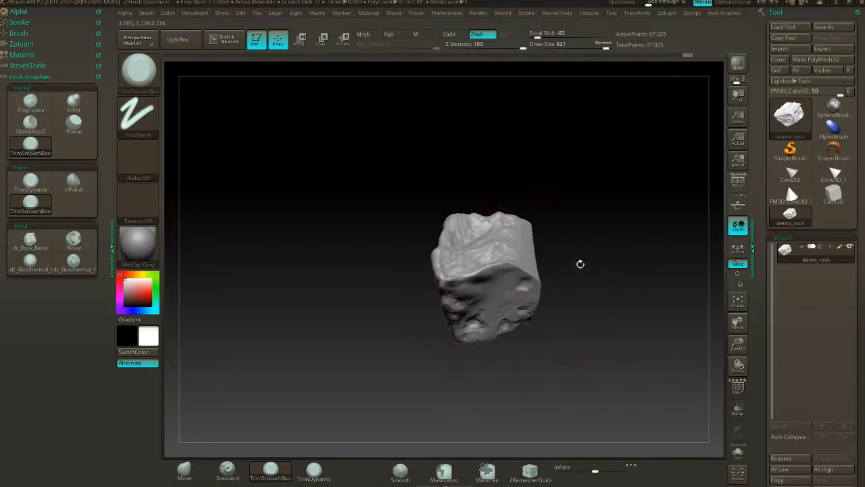
- Reduce the draw size to 400, then smooth and trim the rock's front upper edge
key(s)
mouse_move(599, 255)
mouse_down()
mouse_move(555, 255)
mouse_move(576, 284)
mouse_up()
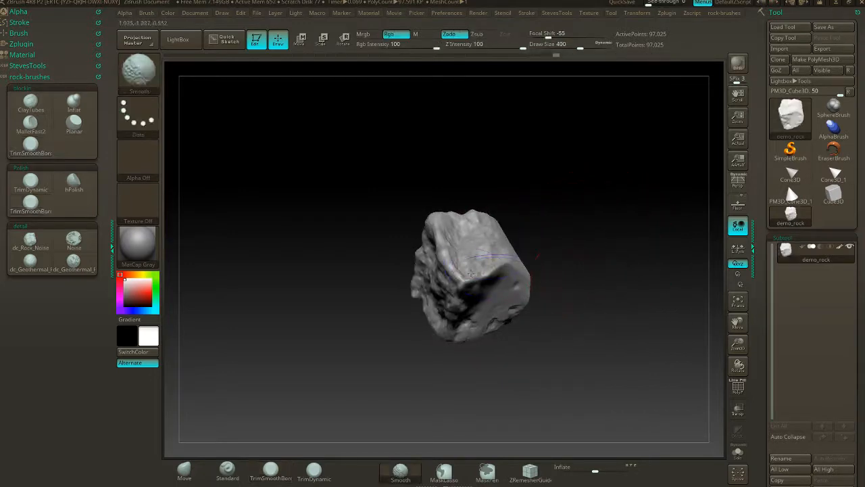
mouse_move(459, 268)
shift+mouse_down()
mouse_move(485, 271)
mouse_move(465, 297)
shift+mouse_up()
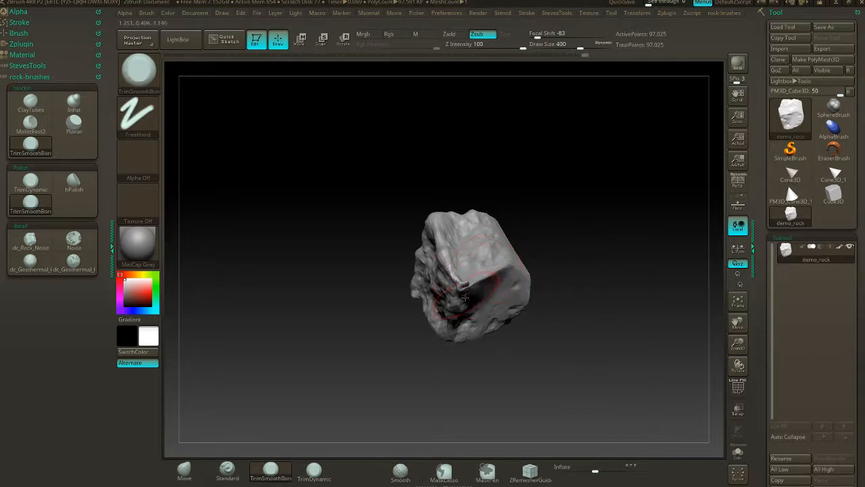
- Trim the rock's front corner flat with the TrimSmoothBorder brush and smooth the adjoining edge
shift+drag(467, 282, 464, 284)
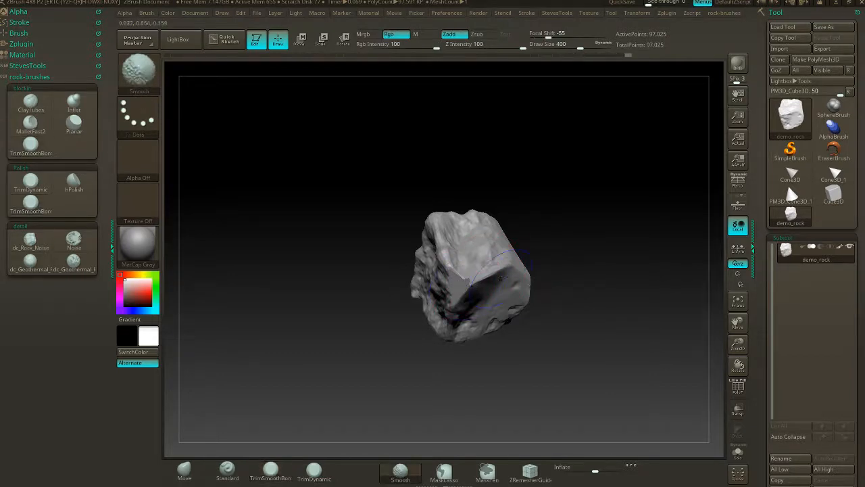
mouse_move(549, 255)
mouse_down()
mouse_move(603, 238)
mouse_move(564, 258)
mouse_move(521, 261)
mouse_move(541, 262)
mouse_up()
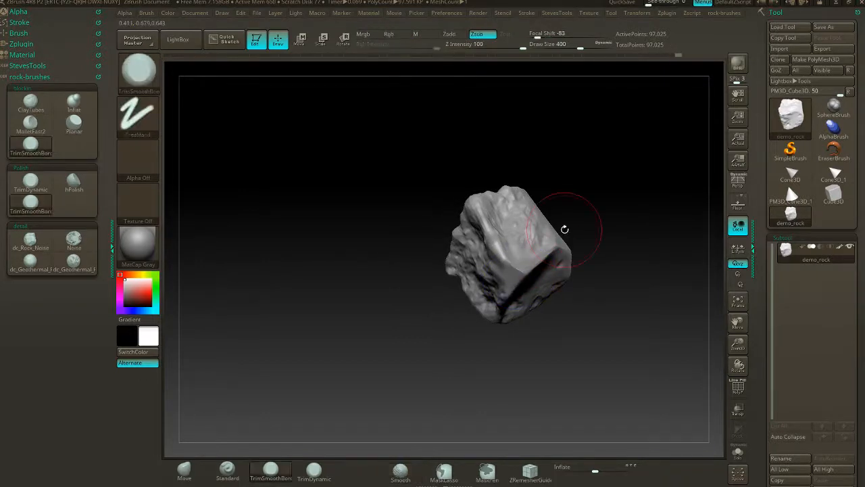
- Load the Smooth Stronger brush from the Smooth folder of the LightBox brush library
click(178, 39)
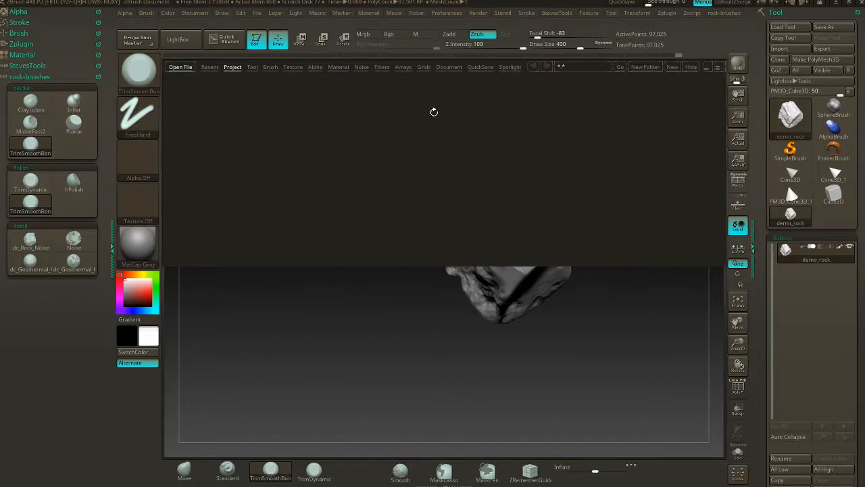
click(267, 67)
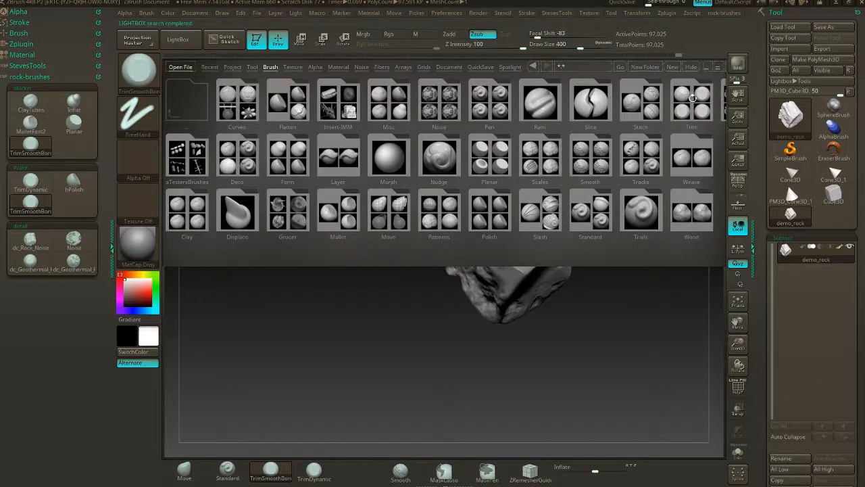
double_click(586, 169)
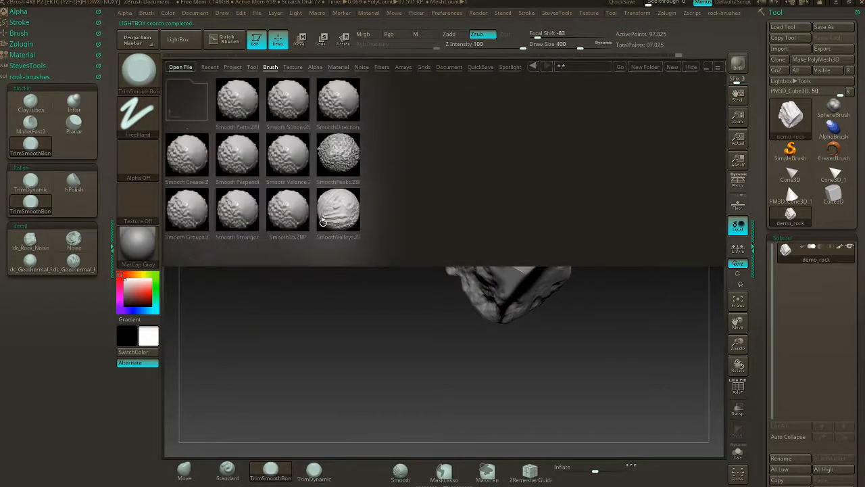
double_click(251, 218)
click(218, 240)
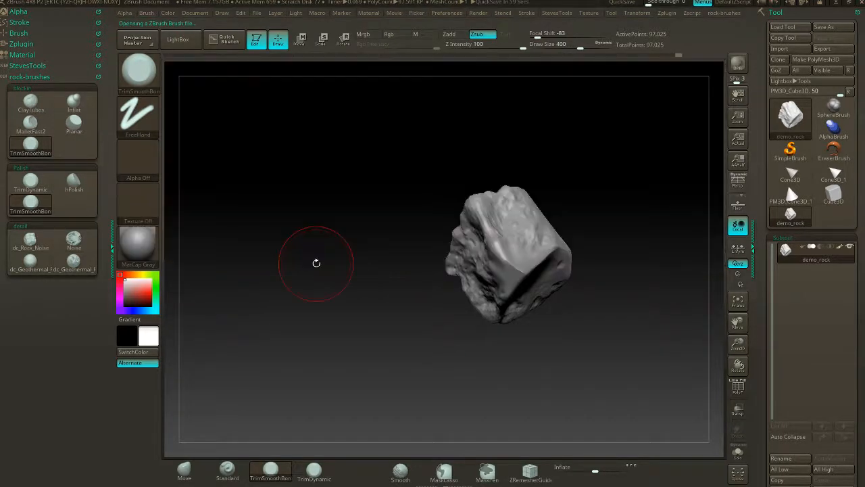
- Smooth away the bumpy noise on the rock's upper face and edges with Smooth Stronger
drag(659, 248, 595, 229)
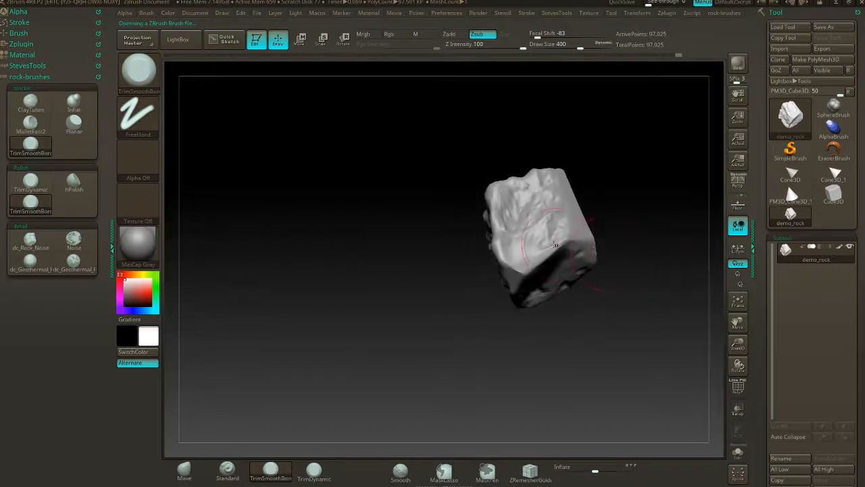
drag(553, 212, 561, 187)
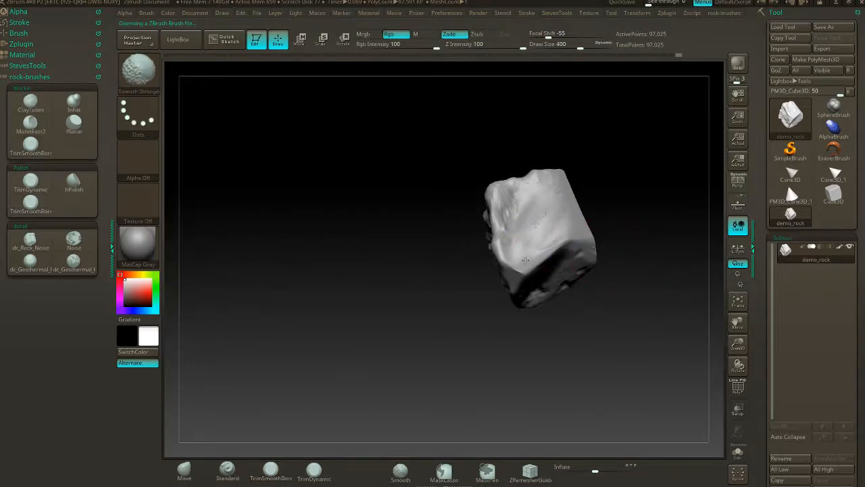
mouse_move(546, 321)
mouse_down()
mouse_move(528, 270)
mouse_move(569, 284)
mouse_move(548, 273)
mouse_move(605, 218)
mouse_move(521, 236)
mouse_up()
drag(489, 274, 499, 274)
drag(525, 299, 562, 287)
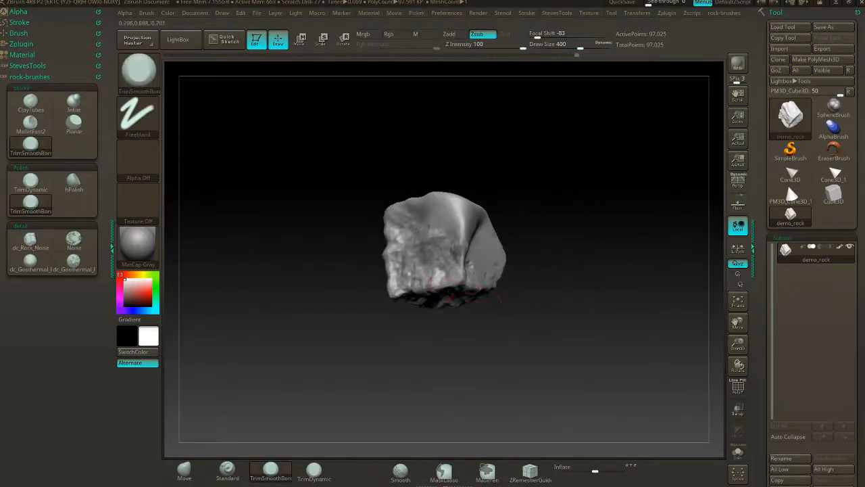
- Cut flat planes into the rock's rough side corner with TrimSmoothBorder and remesh it with DynaMesh
drag(448, 287, 477, 282)
mouse_move(522, 302)
mouse_down()
mouse_move(514, 269)
mouse_move(469, 272)
mouse_up()
mouse_move(431, 303)
mouse_down()
mouse_move(464, 294)
mouse_move(465, 302)
mouse_up()
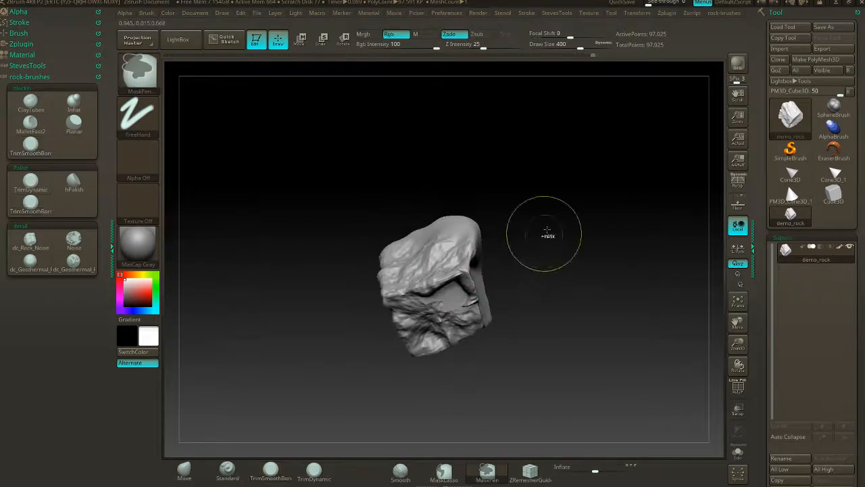
ctrl+drag(550, 231, 588, 276)
- Trim and smooth the torn ledge and corner on the rock's side, updating the DynaMesh between strokes
mouse_move(528, 215)
mouse_down()
mouse_move(541, 241)
mouse_move(498, 257)
mouse_up()
mouse_move(415, 256)
mouse_down()
mouse_move(452, 267)
mouse_move(461, 288)
mouse_up()
mouse_move(508, 300)
mouse_down()
mouse_move(504, 271)
mouse_move(482, 274)
mouse_up()
drag(428, 300, 488, 289)
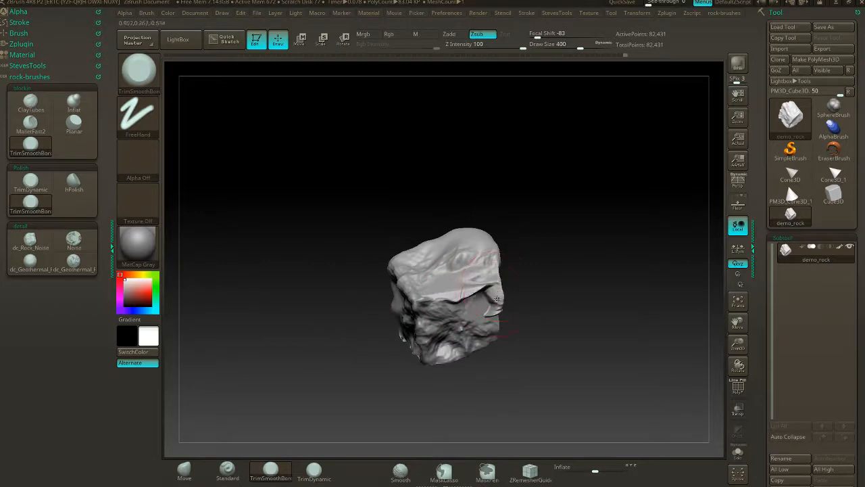
mouse_move(513, 315)
mouse_down()
mouse_move(556, 280)
mouse_move(551, 252)
mouse_up()
key(shift)
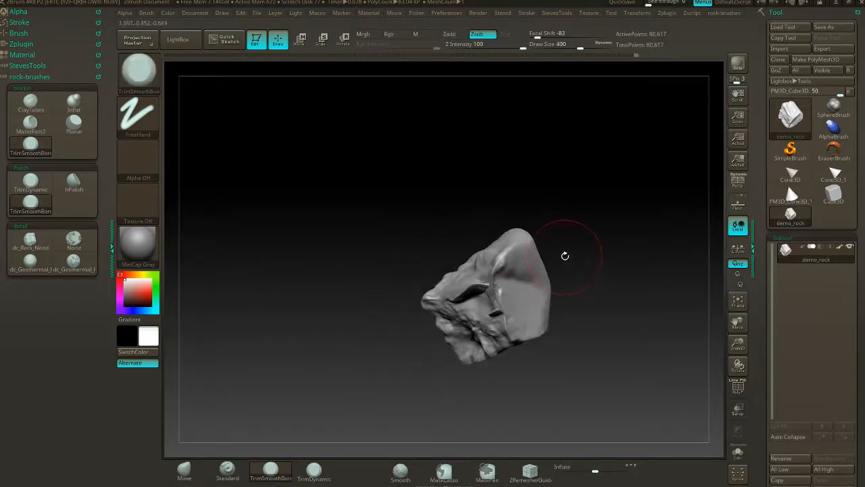
drag(565, 295, 517, 312)
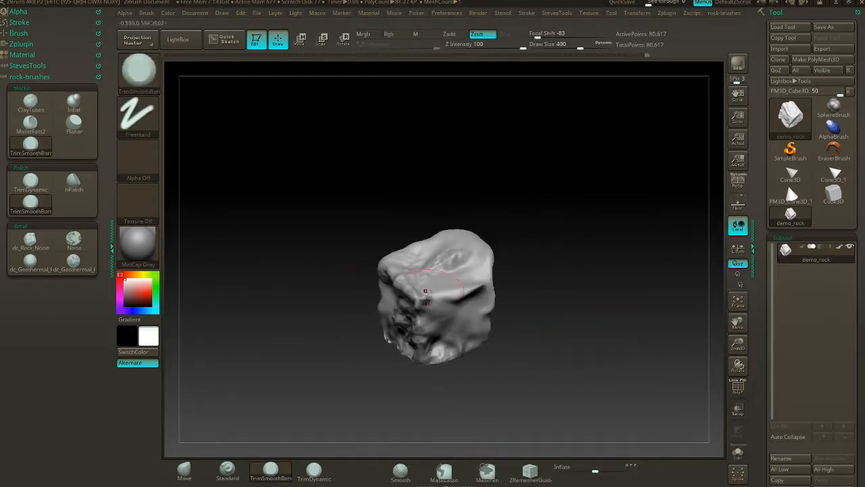
- Trim flat facets across the rock's rough lower sides with the TrimSmoothBorder brush
drag(544, 267, 589, 244)
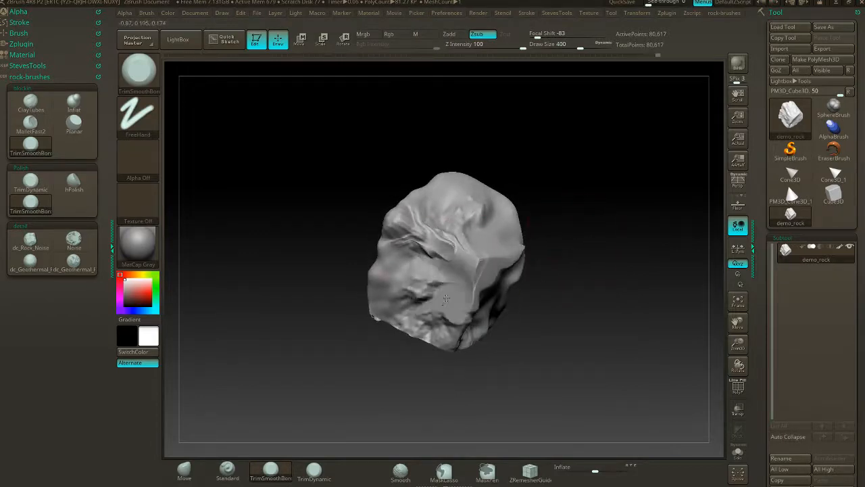
drag(495, 372, 481, 322)
drag(432, 289, 542, 273)
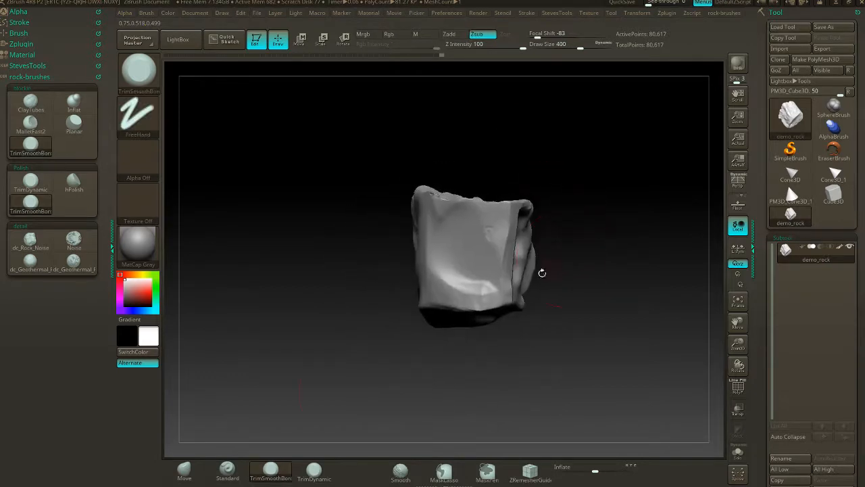
- Push the rock's upper corners and edge inward with the Move brush to taper the boxy silhouette
click(196, 465)
mouse_move(522, 218)
mouse_down()
mouse_move(505, 205)
mouse_move(480, 207)
mouse_up()
drag(515, 245, 467, 261)
drag(481, 229, 466, 225)
mouse_move(551, 237)
mouse_down()
mouse_move(567, 188)
mouse_move(527, 249)
mouse_up()
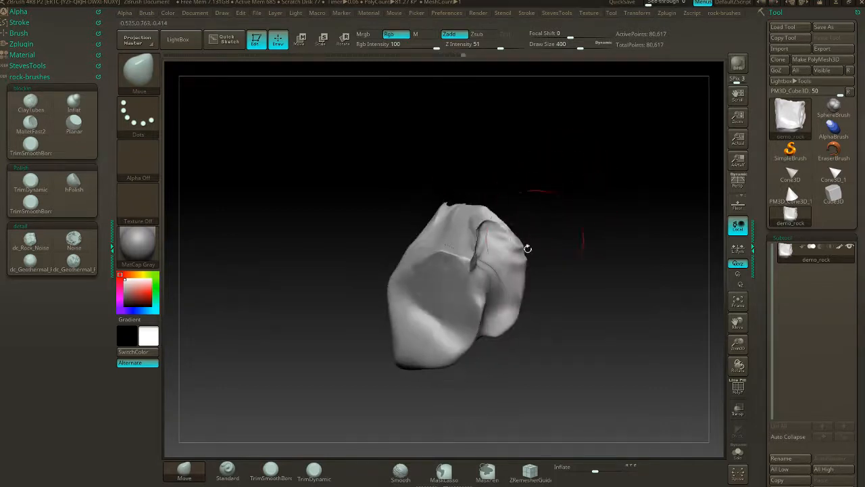
- Pull the rock's side and lower corners into irregular shapes with the Move brush and remesh with DynaMesh
drag(560, 339, 582, 293)
drag(567, 239, 598, 240)
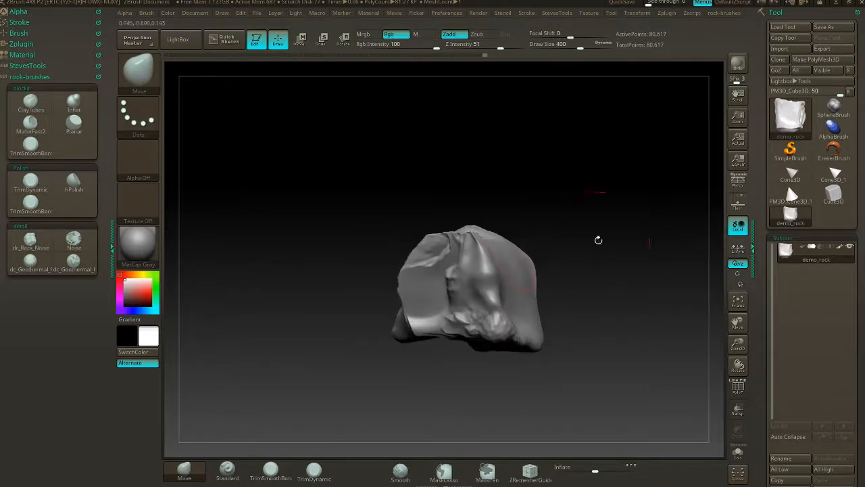
drag(515, 256, 558, 300)
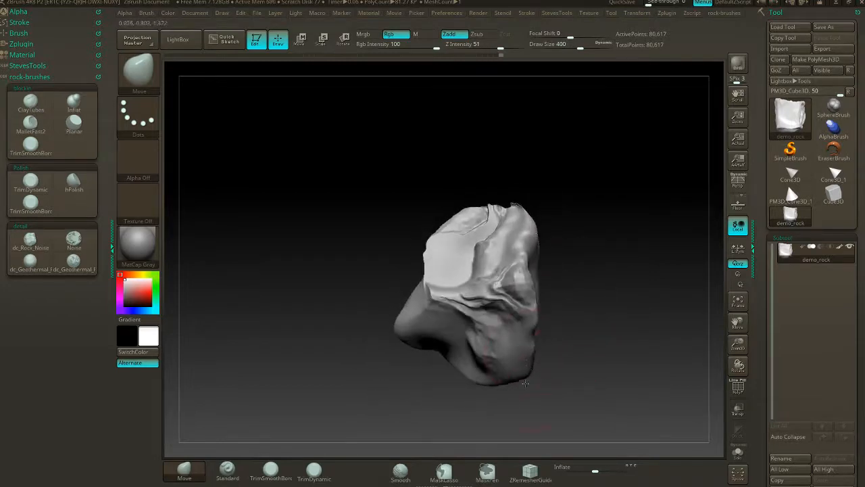
drag(530, 353, 539, 359)
drag(413, 210, 551, 197)
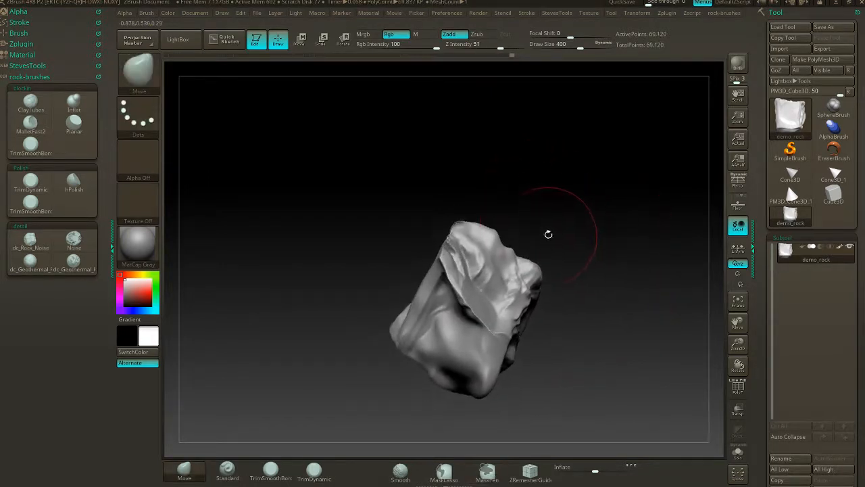
- Adjust the ridges and edges around the rock's trimmed faces with the Move brush
drag(548, 234, 485, 275)
drag(426, 297, 433, 290)
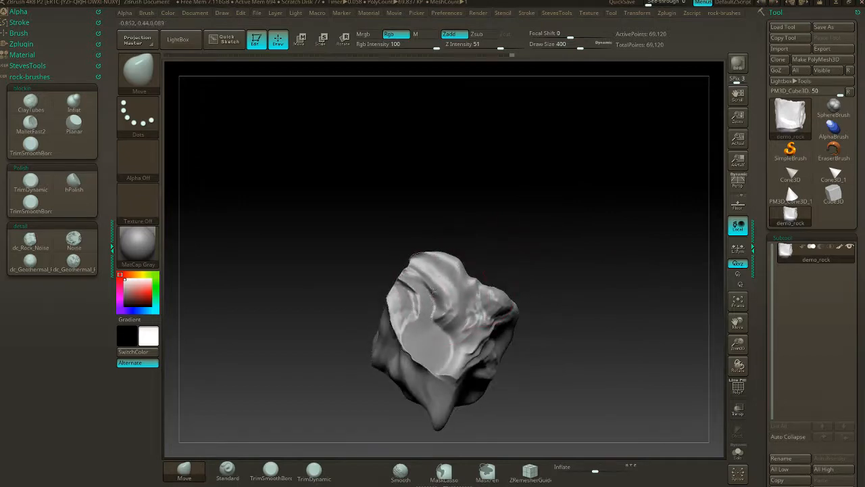
drag(394, 238, 529, 245)
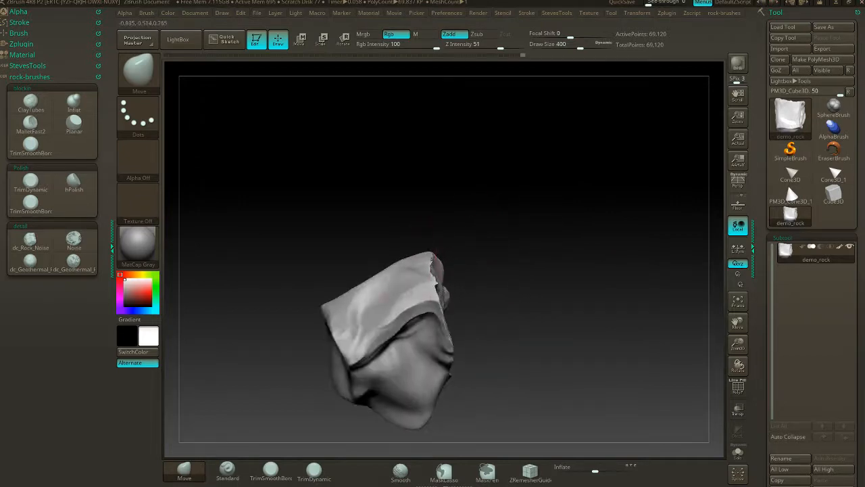
mouse_move(504, 280)
mouse_down()
mouse_move(510, 332)
mouse_move(487, 306)
mouse_move(498, 321)
mouse_move(528, 320)
mouse_up()
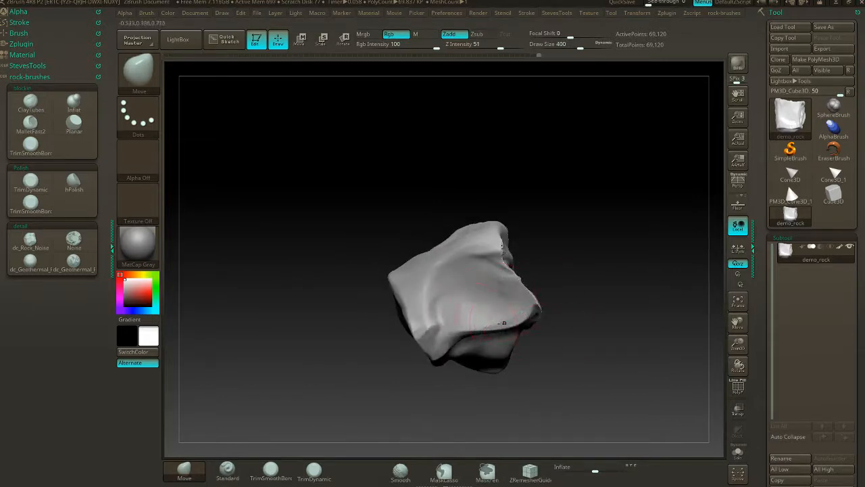
drag(468, 325, 454, 335)
- Reshape the rock's upper edge and protruding corners with the Move brush, then remesh it with DynaMesh
drag(538, 286, 572, 240)
drag(581, 276, 573, 253)
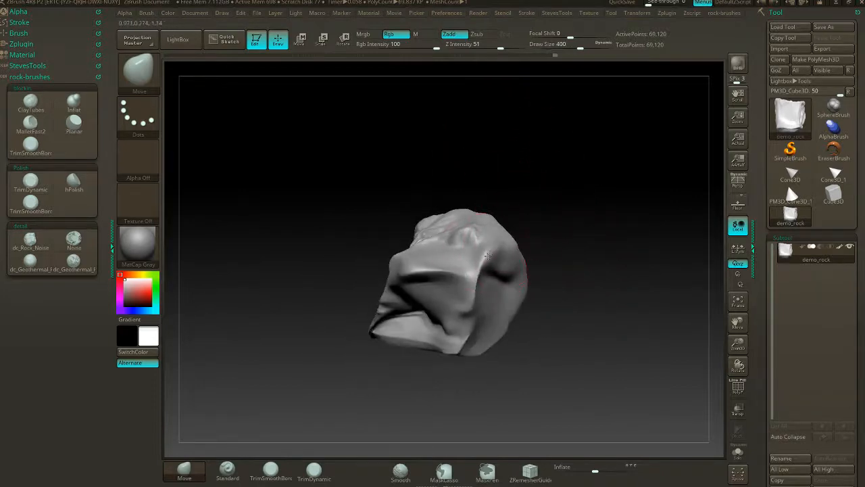
mouse_move(487, 255)
mouse_down()
mouse_move(563, 218)
mouse_move(514, 223)
mouse_up()
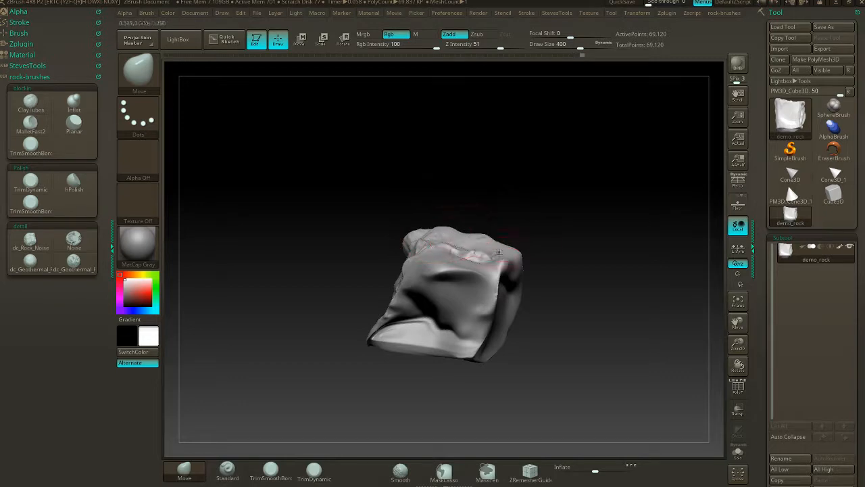
drag(499, 252, 492, 280)
drag(505, 227, 565, 252)
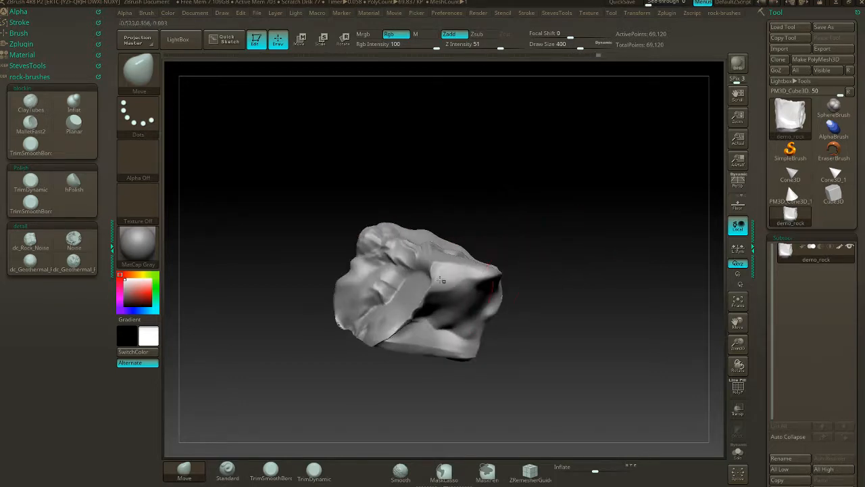
mouse_move(527, 274)
mouse_down()
mouse_move(583, 248)
mouse_move(525, 246)
mouse_move(531, 265)
mouse_up()
drag(486, 250, 484, 272)
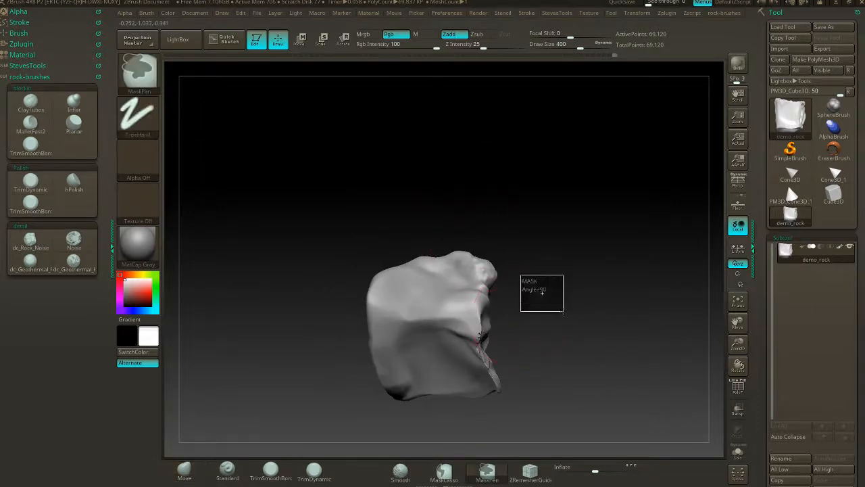
drag(541, 323, 453, 290)
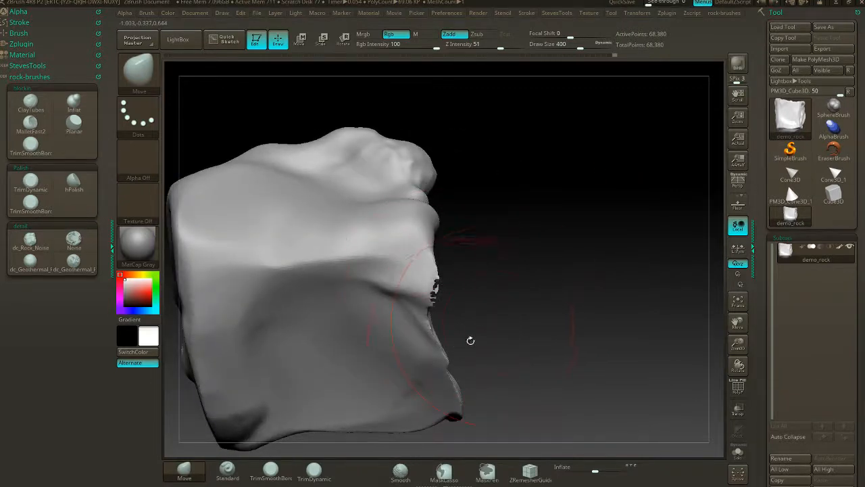
- Thicken the rock's thin, jagged edge with the Inflat brush at draw size 124 and update the DynaMesh
click(61, 111)
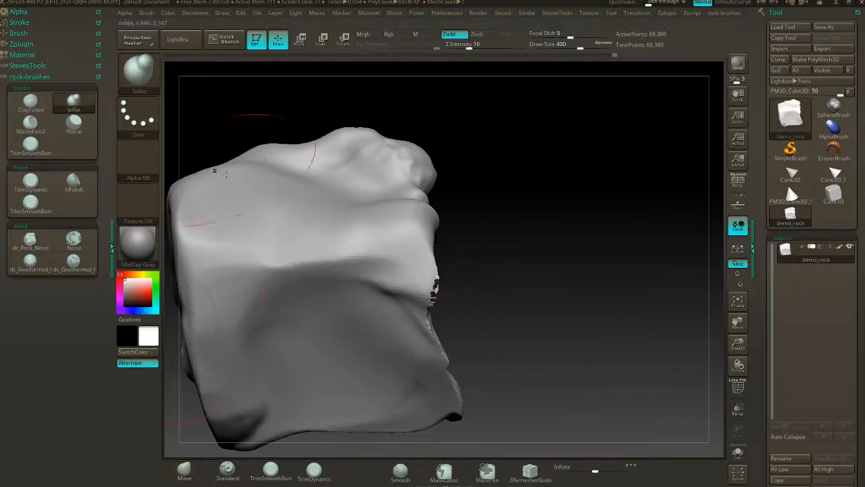
key(s)
drag(527, 280, 500, 282)
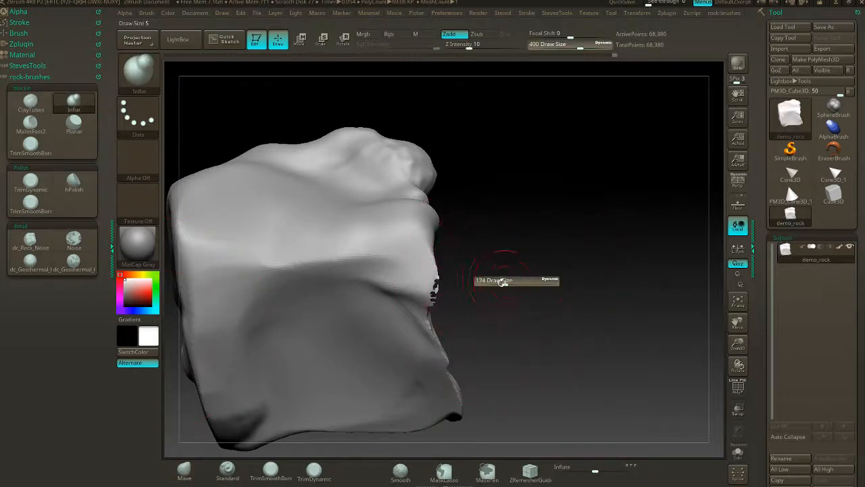
drag(436, 291, 442, 339)
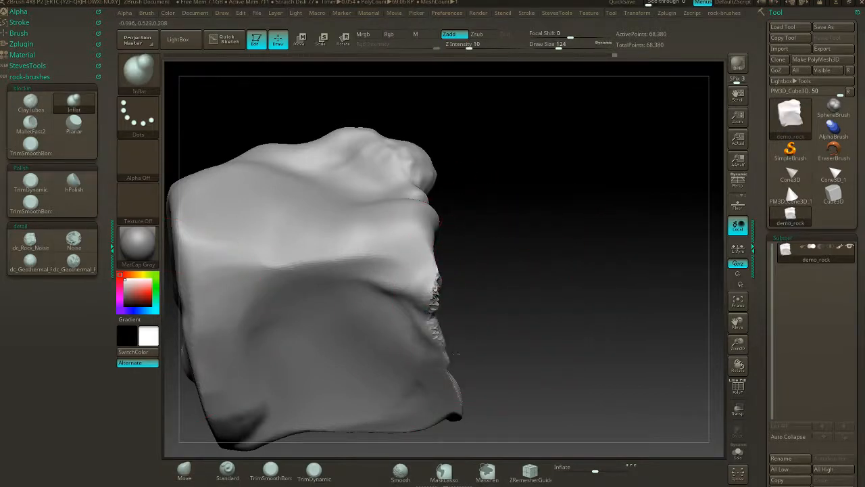
mouse_move(484, 265)
ctrl+mouse_down()
mouse_move(532, 316)
mouse_move(508, 317)
mouse_move(537, 318)
ctrl+mouse_up()
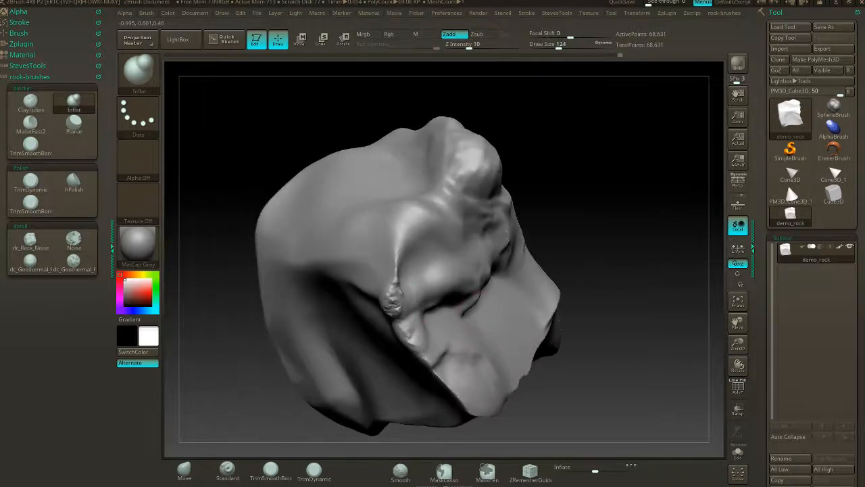
- Inflate the damaged ridge further, remesh it with DynaMesh and smooth it with Smooth Stronger
drag(394, 300, 415, 338)
ctrl+drag(545, 237, 573, 267)
mouse_move(415, 319)
shift+mouse_down()
mouse_move(396, 288)
mouse_move(409, 331)
mouse_move(436, 364)
shift+mouse_up()
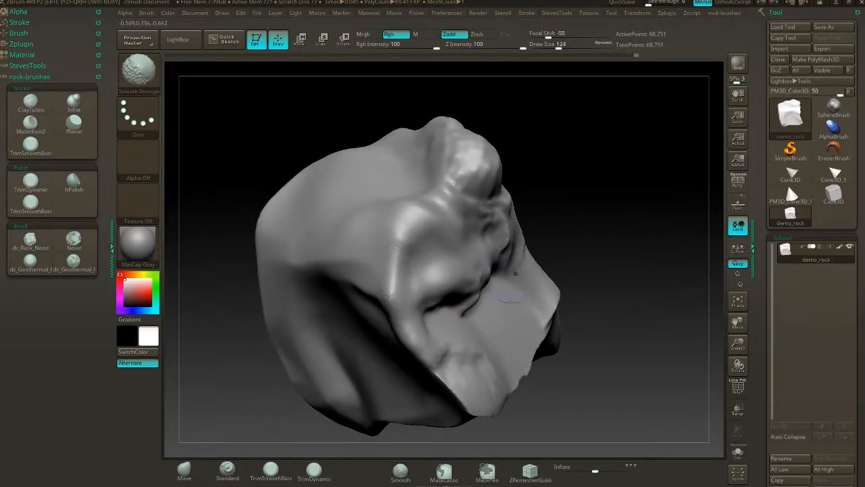
- Inflate the thin rim of the overhanging ledge along its length with the Inflat brush
drag(575, 274, 406, 278)
drag(386, 394, 449, 286)
drag(575, 281, 517, 276)
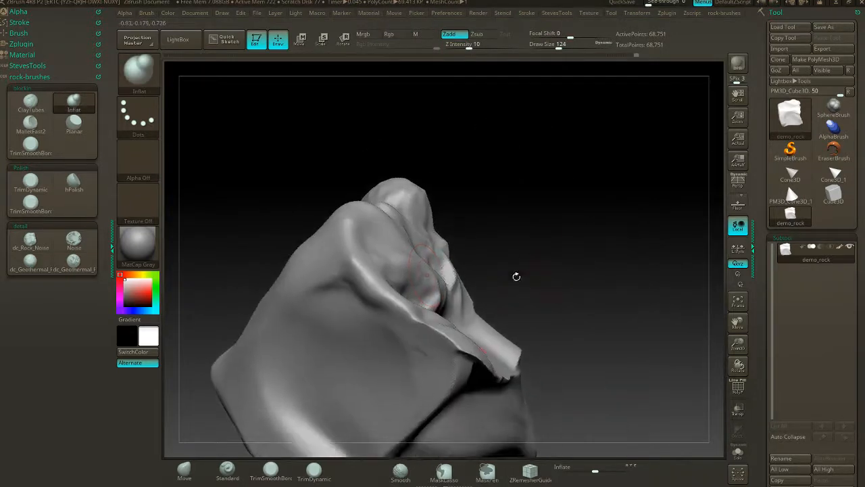
drag(421, 323, 466, 359)
drag(595, 298, 473, 334)
alt+drag(645, 313, 590, 235)
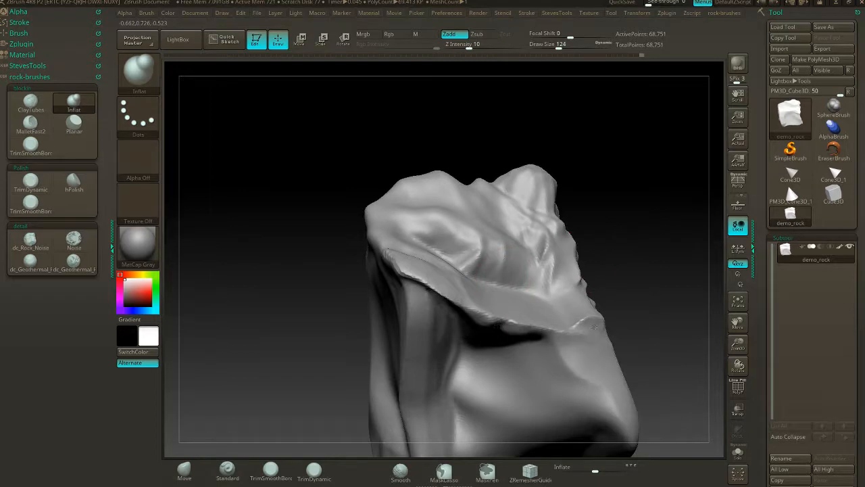
mouse_move(594, 328)
mouse_down()
mouse_move(507, 329)
mouse_move(416, 292)
mouse_move(427, 296)
mouse_up()
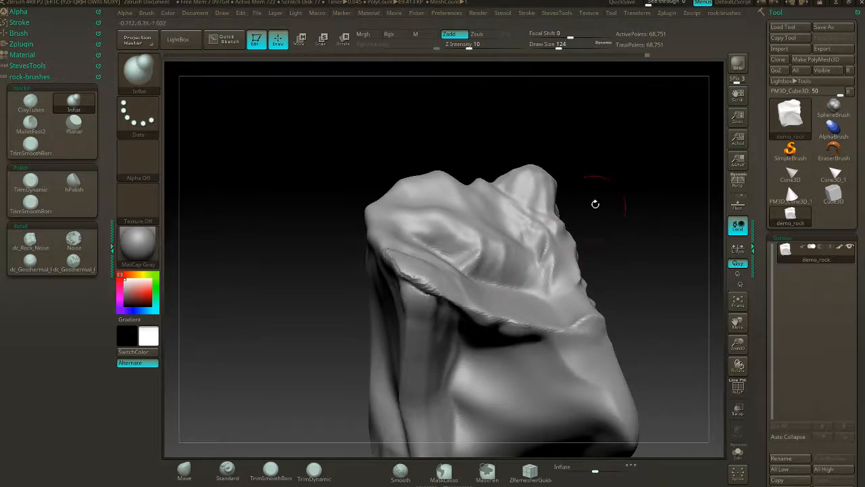
- Trim the overhanging ledge's rim and the edge beneath it with the TrimSmoothBorder brush at draw size 124
drag(624, 250, 555, 271)
click(31, 144)
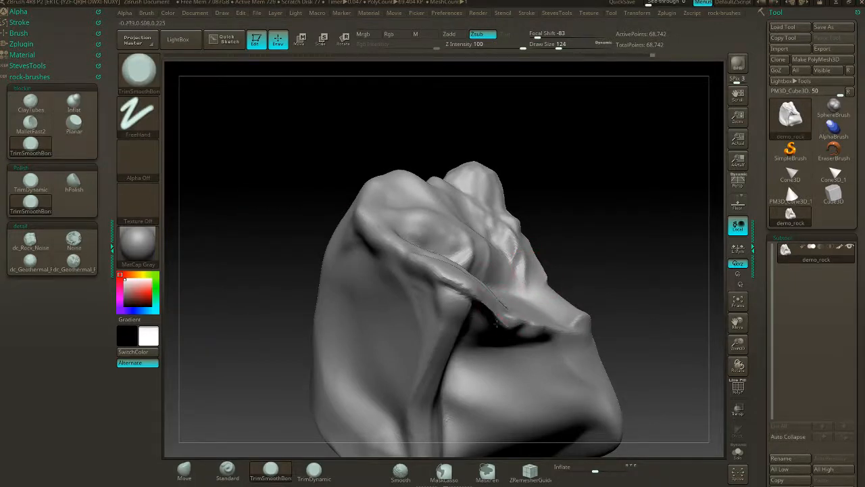
key(shift)
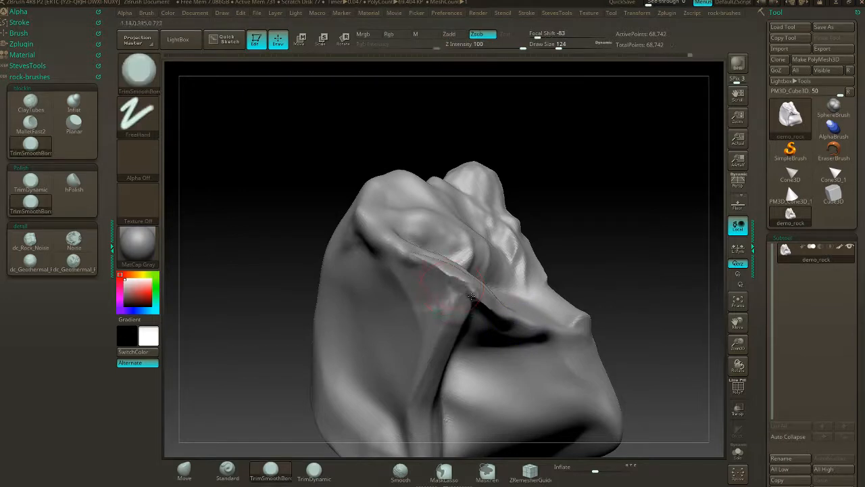
drag(622, 263, 529, 263)
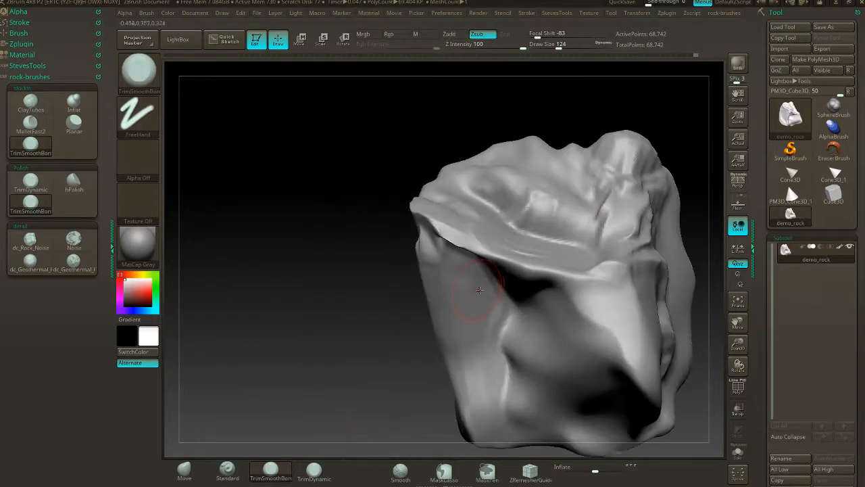
drag(394, 301, 433, 268)
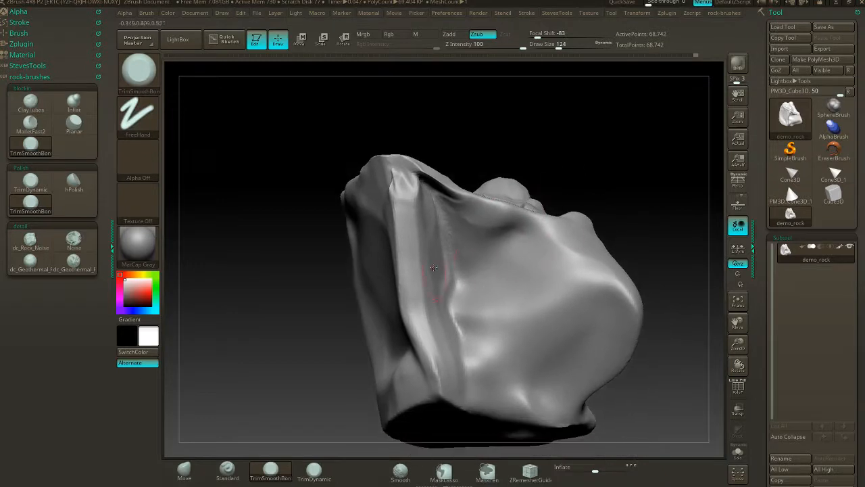
drag(602, 201, 594, 229)
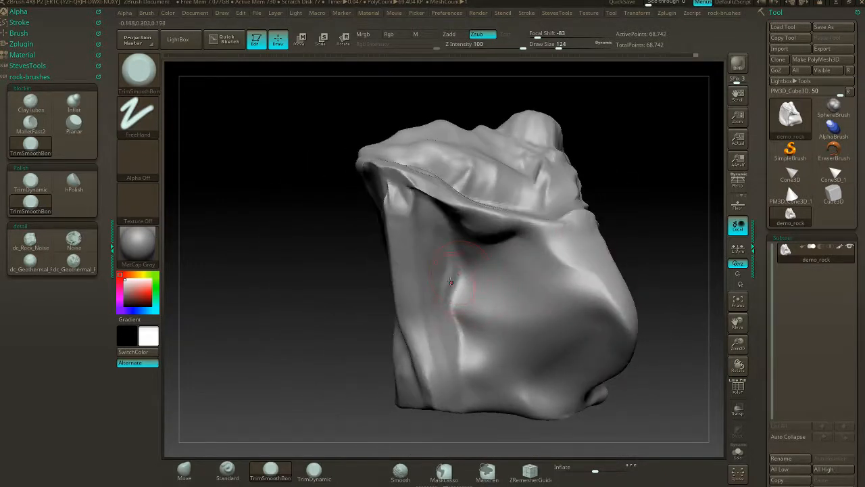
- Fill the hollow beneath the overhanging ledge with ClayTubes strokes at intensity 49 and smooth them into the side face
click(30, 103)
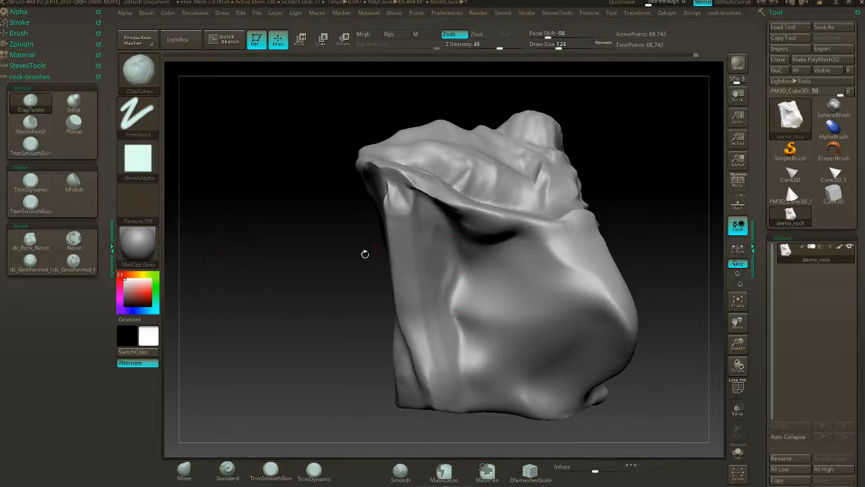
mouse_move(492, 262)
mouse_down()
mouse_move(465, 288)
mouse_move(457, 255)
mouse_move(481, 229)
mouse_move(457, 295)
mouse_move(500, 326)
mouse_up()
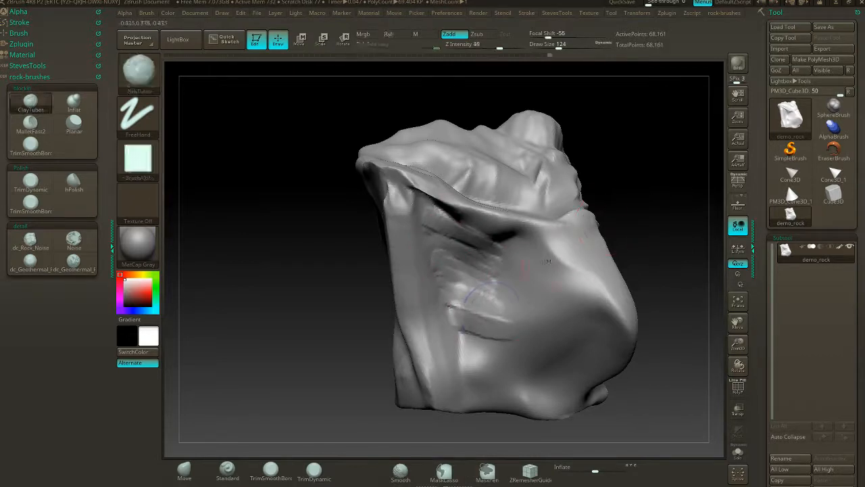
mouse_move(486, 292)
shift+mouse_down()
mouse_move(462, 329)
mouse_move(473, 322)
shift+mouse_up()
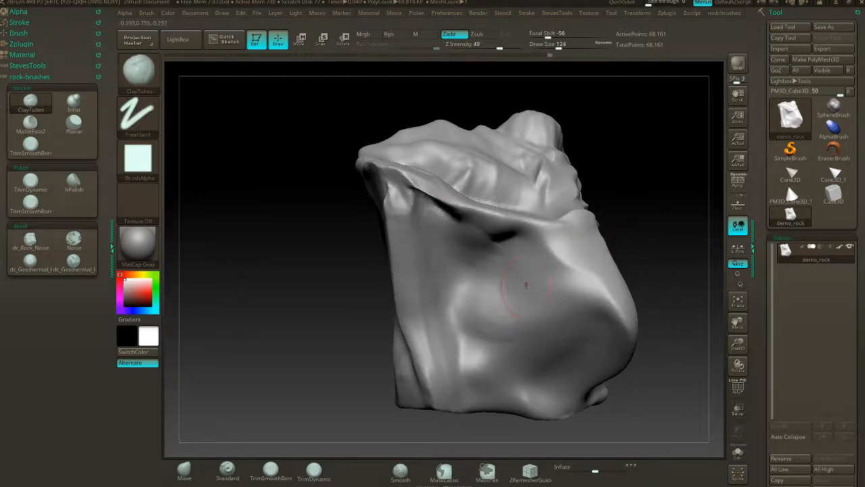
mouse_move(519, 286)
mouse_down()
mouse_move(498, 282)
mouse_move(467, 215)
mouse_move(519, 235)
mouse_up()
mouse_move(461, 326)
mouse_down()
mouse_move(466, 351)
mouse_move(447, 340)
mouse_up()
drag(515, 290, 531, 275)
mouse_move(581, 244)
shift+mouse_down()
mouse_move(556, 259)
mouse_move(520, 310)
mouse_move(502, 245)
mouse_move(457, 222)
shift+mouse_up()
shift+drag(446, 333, 463, 318)
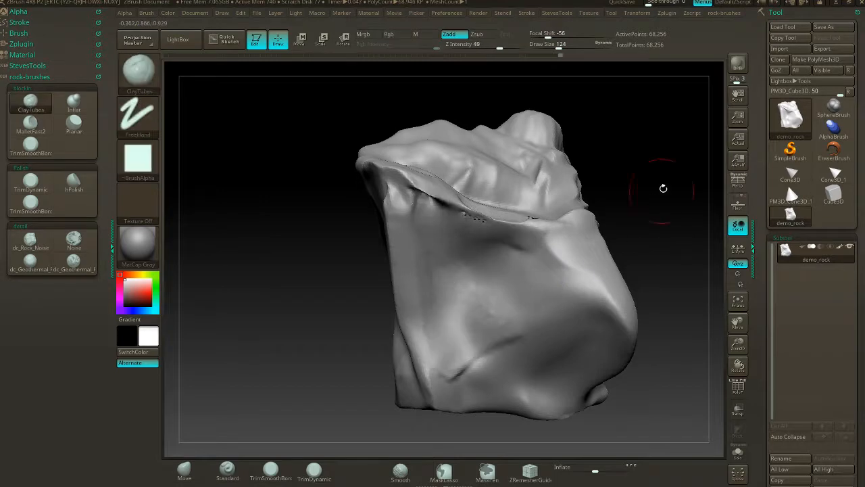
- Update the DynaMesh and blend the crease under the ledge with Smooth Stronger
ctrl+drag(663, 187, 676, 211)
mouse_move(468, 225)
shift+mouse_down()
mouse_move(504, 230)
mouse_move(463, 226)
mouse_move(427, 196)
shift+mouse_up()
shift+drag(427, 197, 541, 230)
ctrl+drag(658, 155, 643, 194)
shift+drag(483, 215, 511, 226)
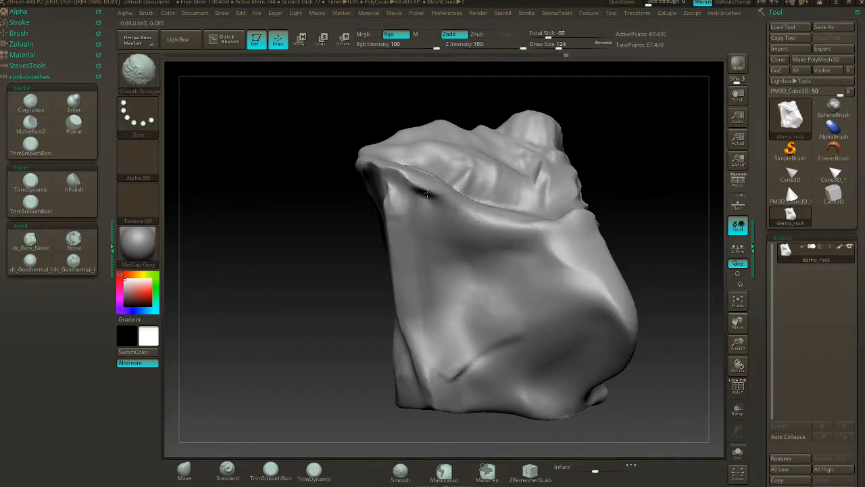
shift+drag(428, 194, 400, 184)
- Build up raised patches of clay on the rock's broad upper face with the ClayTubes brush
mouse_move(608, 154)
mouse_down()
mouse_move(676, 170)
mouse_move(547, 183)
mouse_move(579, 194)
mouse_move(561, 249)
mouse_move(612, 204)
mouse_move(624, 220)
mouse_move(578, 232)
mouse_move(592, 253)
mouse_move(479, 176)
mouse_move(487, 156)
mouse_move(479, 160)
mouse_up()
drag(524, 115, 520, 197)
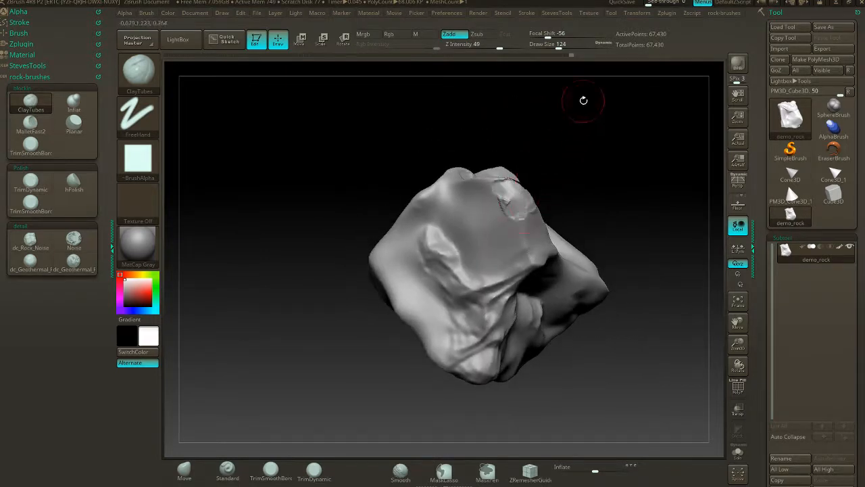
drag(587, 175, 551, 203)
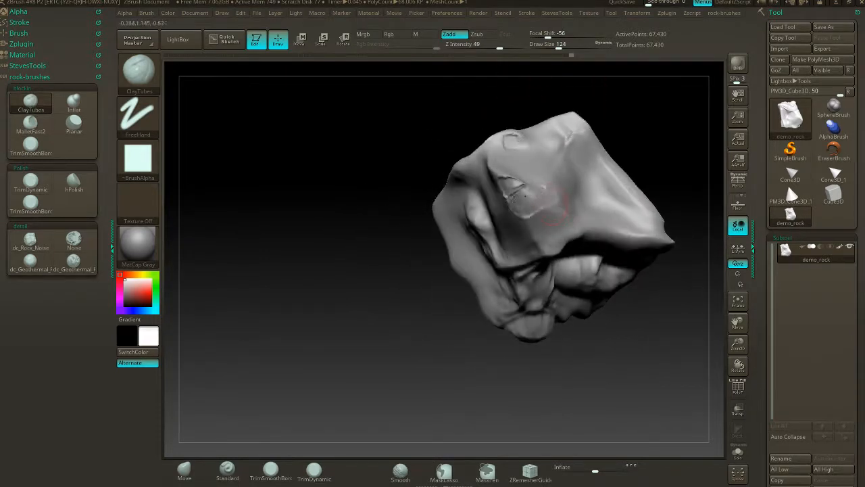
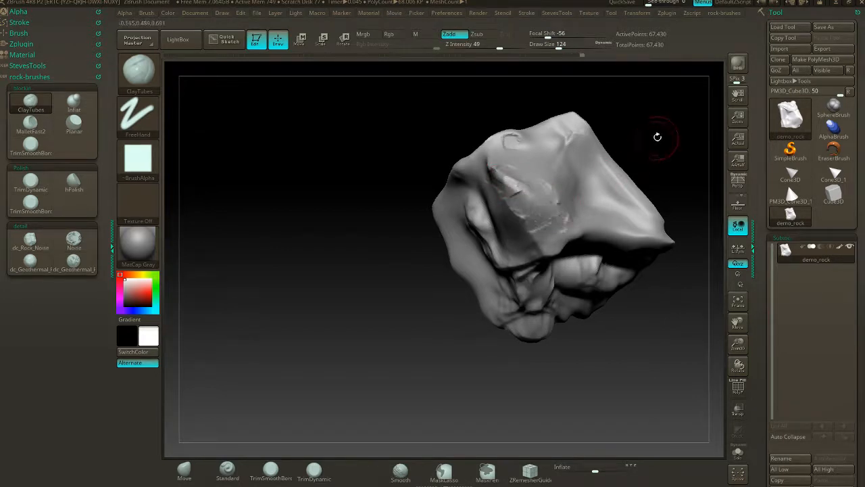
- Blend the raised clay patches on the rock's broad upper face with Smooth Stronger
drag(657, 137, 500, 191)
key(shift)
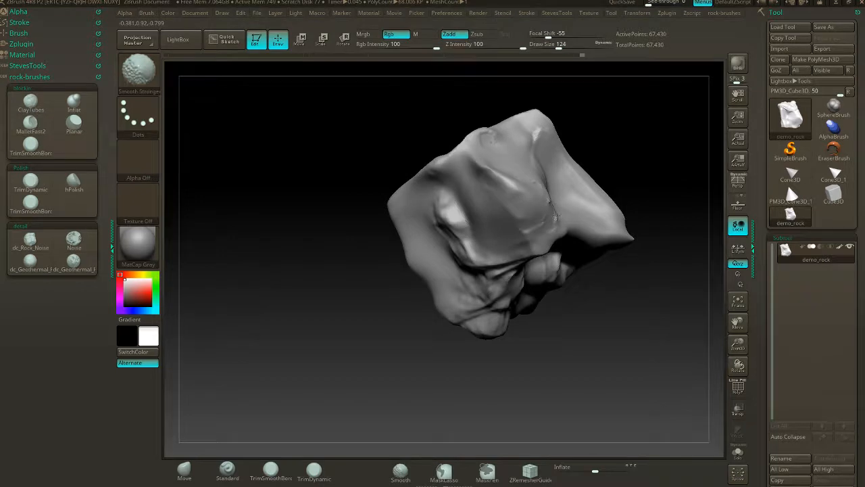
mouse_move(670, 178)
mouse_down()
mouse_move(628, 155)
mouse_move(534, 169)
mouse_move(607, 161)
mouse_move(570, 193)
mouse_move(559, 225)
mouse_move(573, 194)
mouse_move(607, 202)
mouse_up()
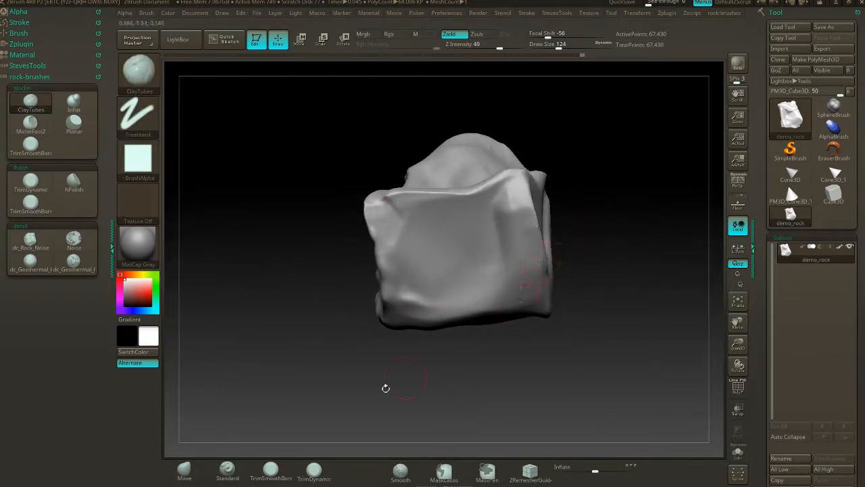
- Pull the flat face's lower corner and base edge outward with the Move brush at draw size 408
click(184, 470)
key(s)
drag(589, 235, 617, 236)
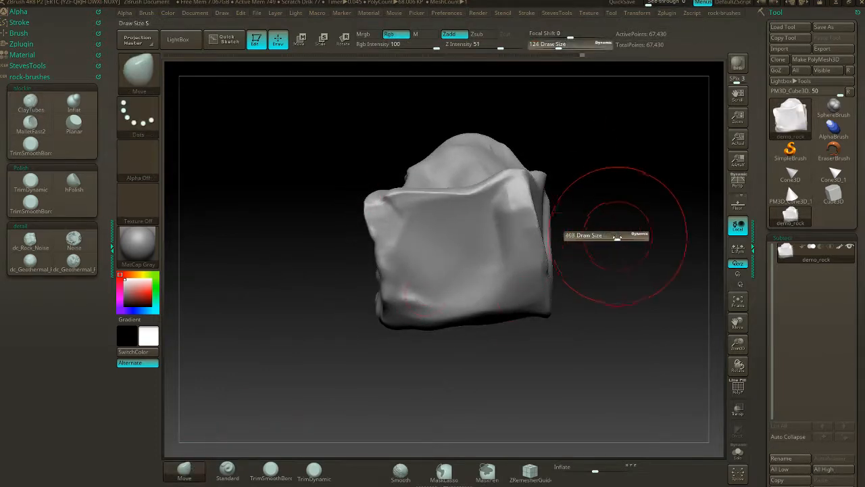
drag(542, 293, 567, 303)
drag(511, 312, 517, 320)
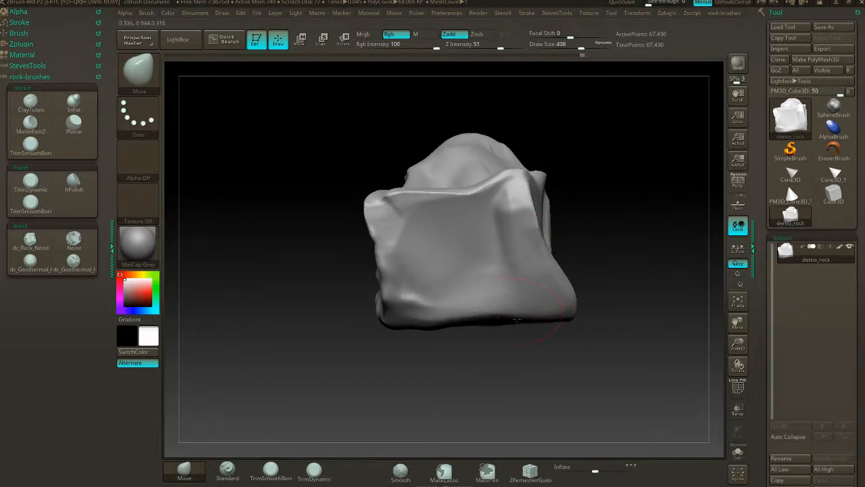
mouse_move(642, 230)
mouse_down()
mouse_move(596, 239)
mouse_move(626, 238)
mouse_up()
drag(567, 219, 581, 213)
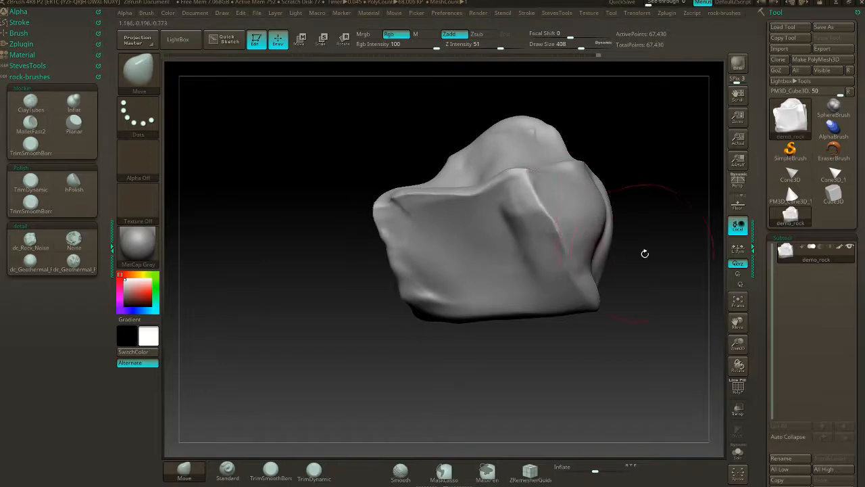
- Reshape the rock's side edges and base silhouette from several angles with the Move brush
drag(645, 254, 513, 252)
drag(575, 275, 563, 280)
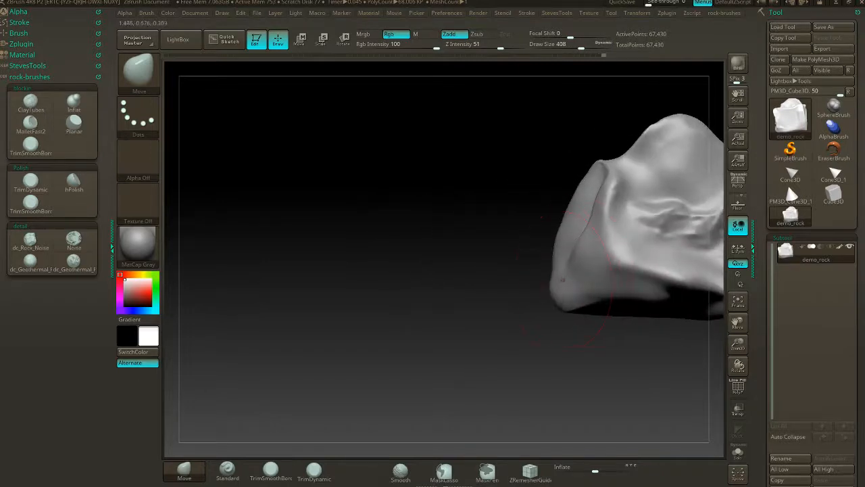
drag(581, 217, 570, 201)
mouse_move(443, 237)
mouse_down()
mouse_move(539, 246)
mouse_move(651, 147)
mouse_move(579, 158)
mouse_move(472, 215)
mouse_move(458, 213)
mouse_move(474, 205)
mouse_move(462, 195)
mouse_move(470, 208)
mouse_up()
mouse_move(577, 167)
mouse_down()
mouse_move(555, 199)
mouse_move(558, 260)
mouse_move(539, 287)
mouse_up()
mouse_move(461, 262)
mouse_down()
mouse_move(460, 276)
mouse_move(434, 271)
mouse_up()
drag(473, 271, 479, 282)
drag(587, 234, 559, 117)
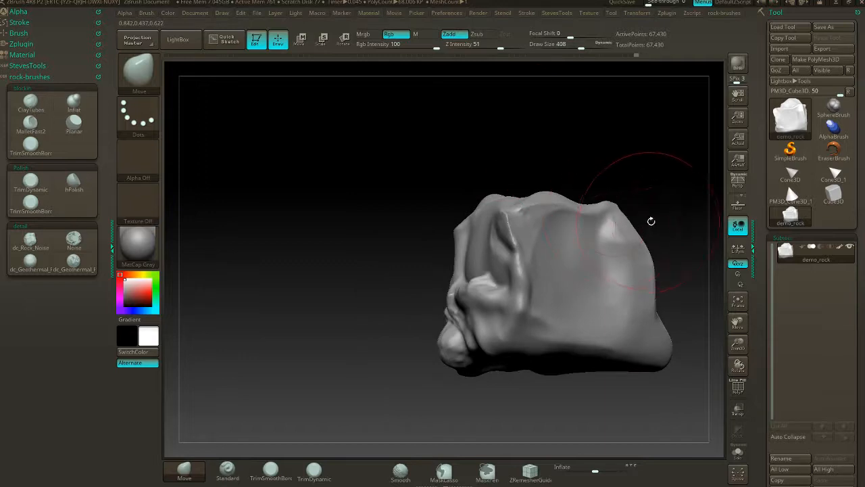
- Adjust the outline around the craggy face, including its upper rim and lower lobe, with the Move brush
mouse_move(651, 221)
mouse_down()
mouse_move(636, 149)
mouse_move(647, 196)
mouse_move(618, 205)
mouse_move(594, 146)
mouse_move(622, 188)
mouse_move(662, 219)
mouse_move(601, 239)
mouse_move(594, 219)
mouse_up()
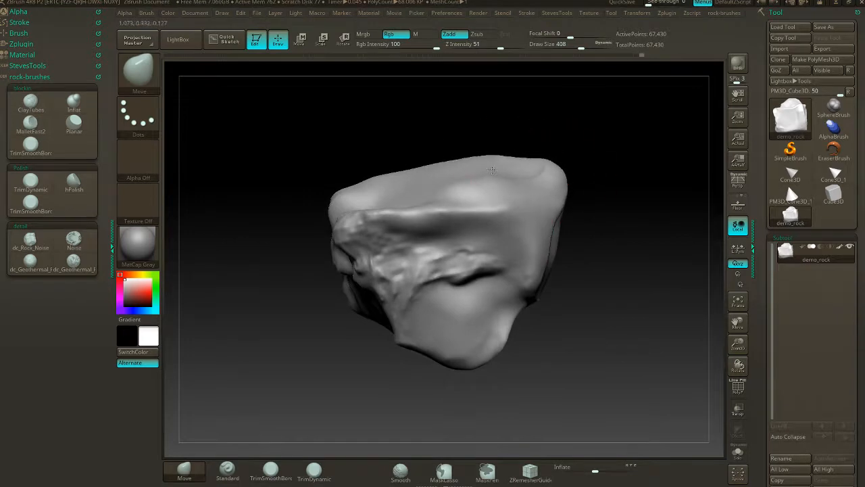
drag(492, 171, 491, 184)
drag(550, 150, 577, 156)
drag(556, 271, 522, 273)
drag(446, 308, 451, 297)
drag(555, 319, 563, 318)
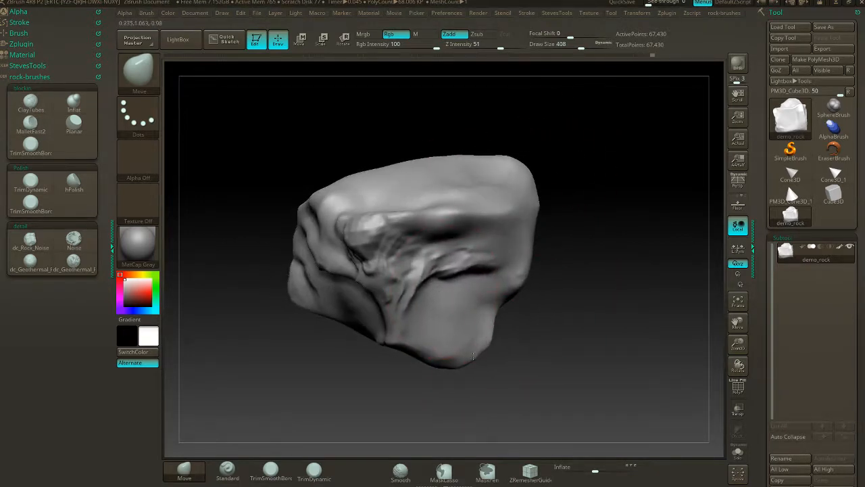
- Reshape the rock's rounded end and smooth sloping face with the Move brush, and update the DynaMesh
mouse_move(415, 363)
mouse_down()
mouse_move(426, 384)
mouse_move(432, 369)
mouse_move(499, 336)
mouse_move(568, 257)
mouse_move(601, 282)
mouse_up()
mouse_move(532, 263)
mouse_down()
mouse_move(520, 258)
mouse_move(524, 242)
mouse_up()
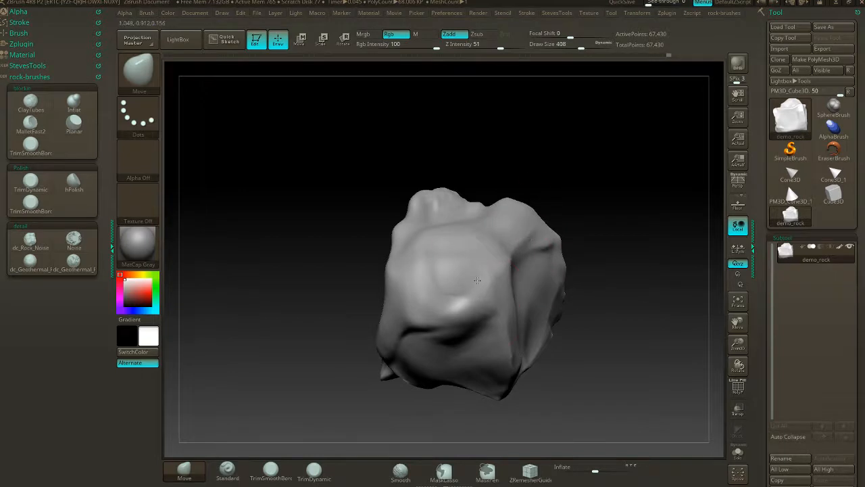
drag(567, 209, 518, 224)
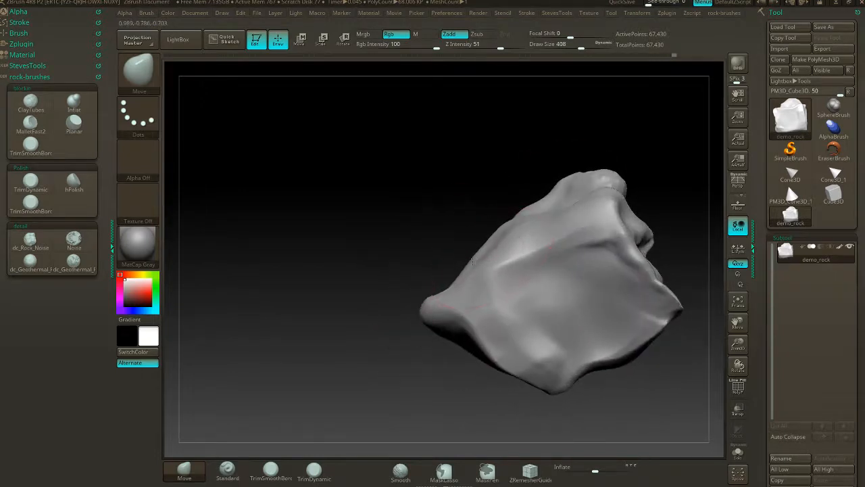
drag(466, 247, 459, 229)
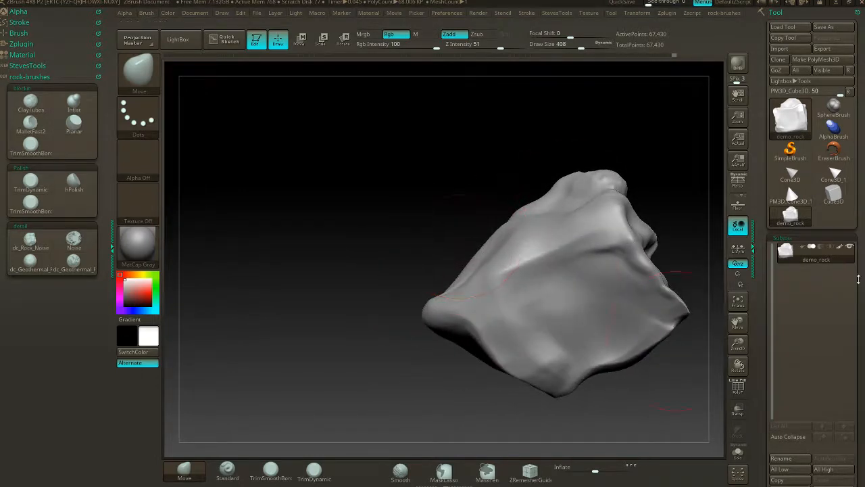
alt+drag(507, 135, 411, 137)
ctrl+drag(636, 187, 666, 220)
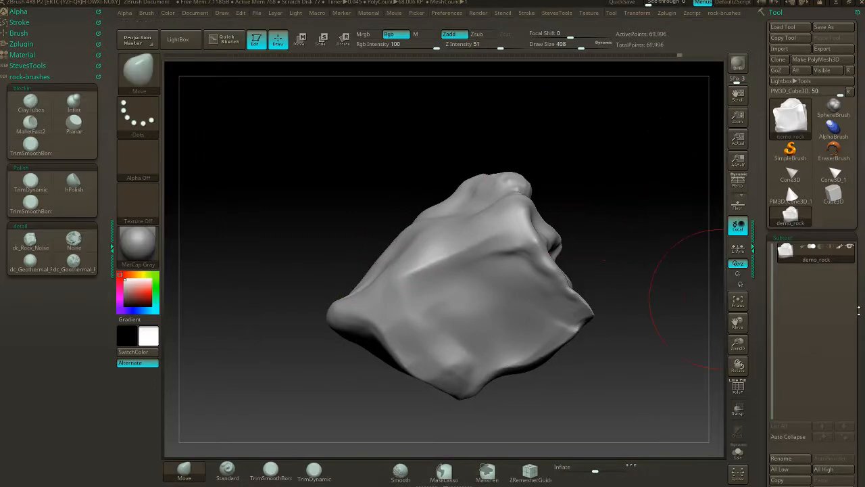
- Activate surface noise on the rock and open the noise for editing in NoiseMaker
drag(859, 309, 854, 195)
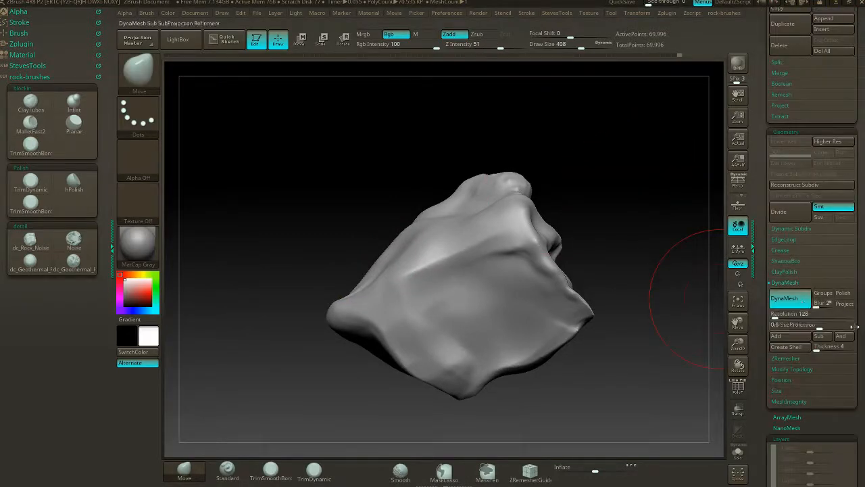
scroll(809, 270, down, 5)
scroll(805, 268, down, 3)
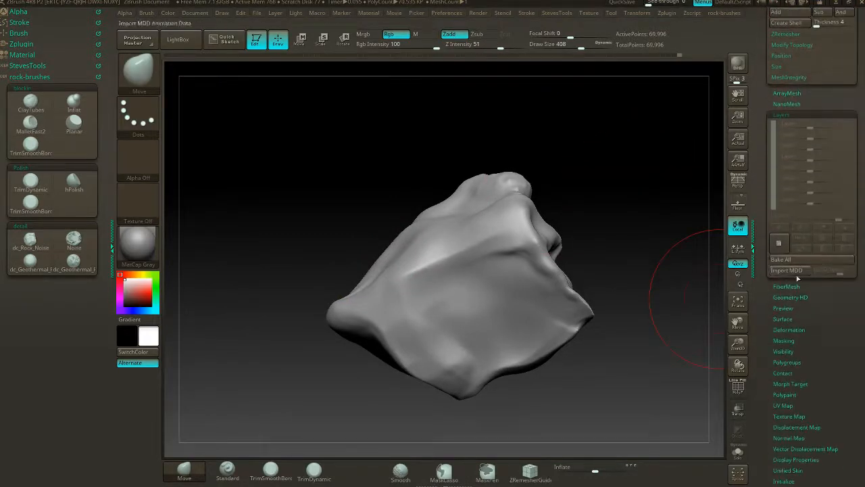
click(792, 319)
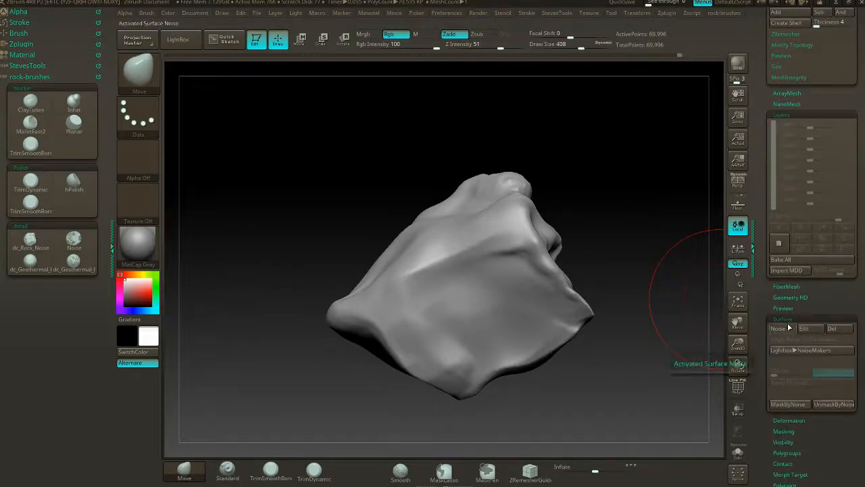
click(789, 328)
drag(568, 162, 649, 217)
click(815, 330)
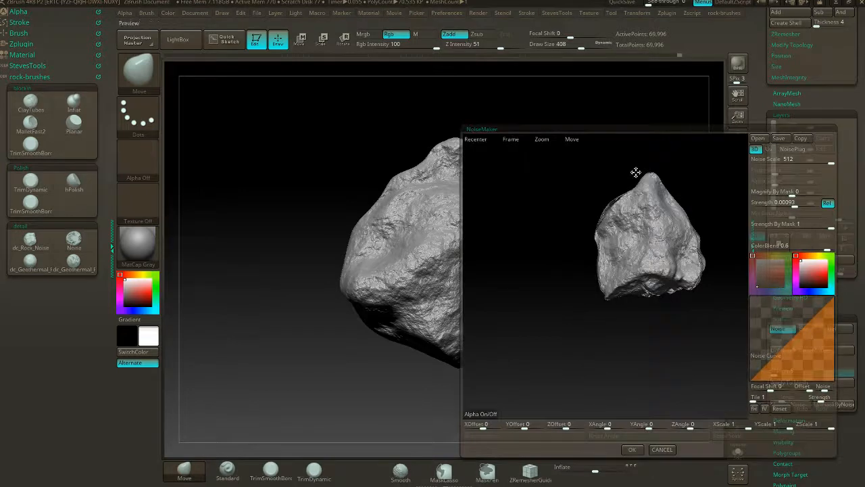
- Set the noise strength to 0.00521 with the noise scale at 512, and accept the noise settings
drag(632, 125, 658, 317)
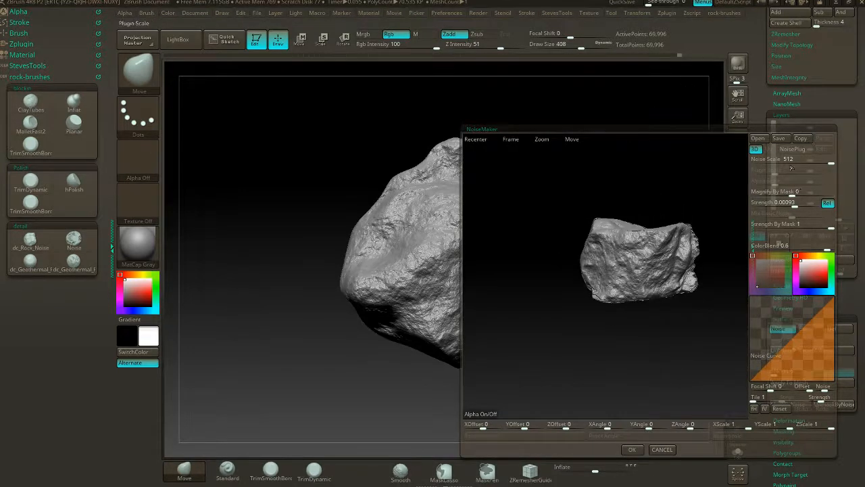
mouse_move(832, 163)
mouse_down()
mouse_move(767, 173)
mouse_move(835, 179)
mouse_up()
drag(795, 203, 800, 205)
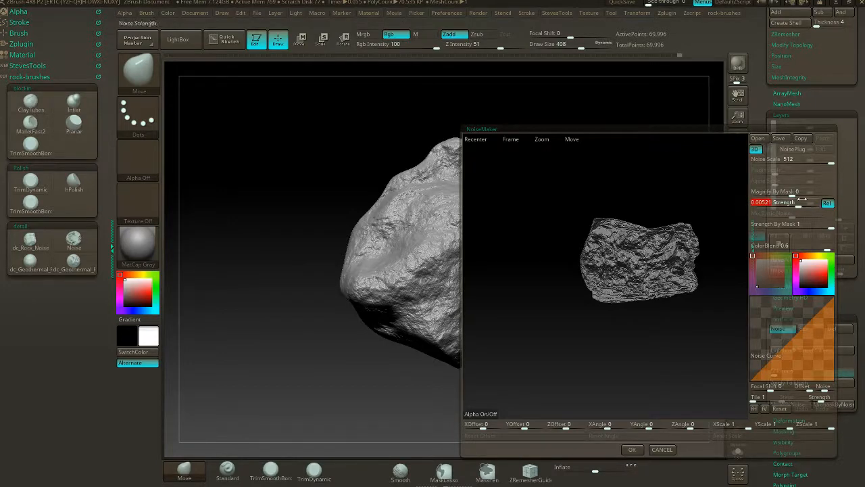
click(632, 449)
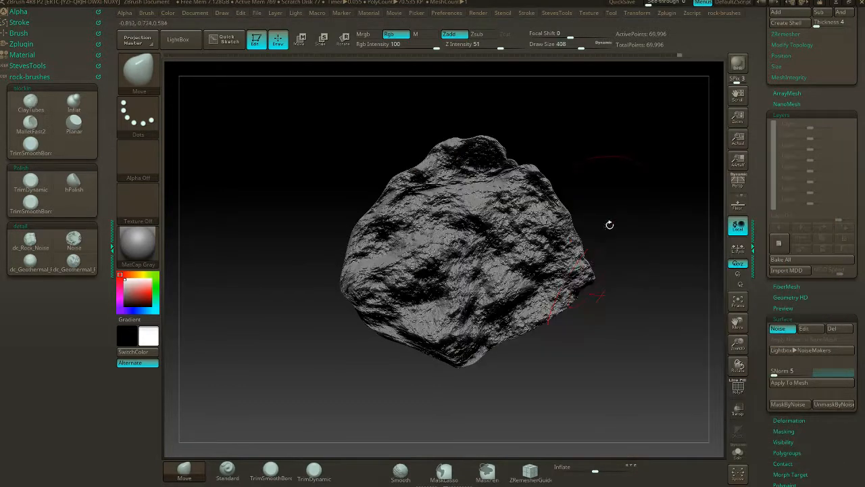
- Create a new sculpt layer and apply the surface noise to the mesh on it
drag(609, 225, 572, 196)
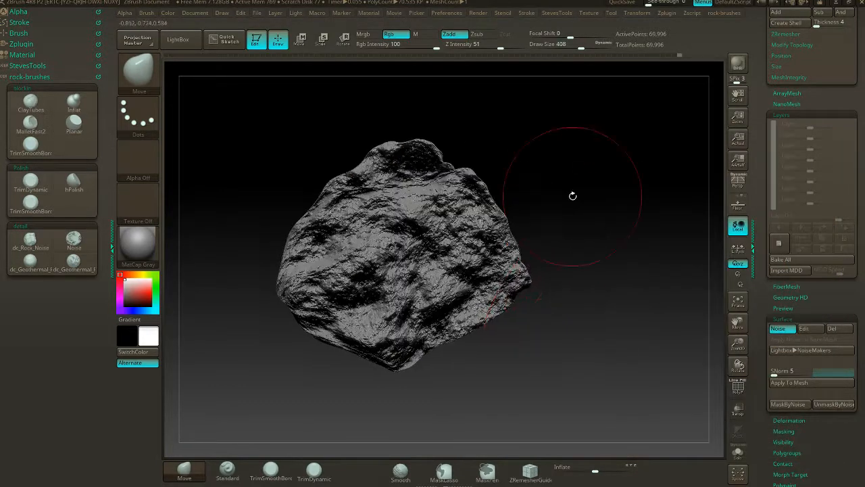
click(778, 246)
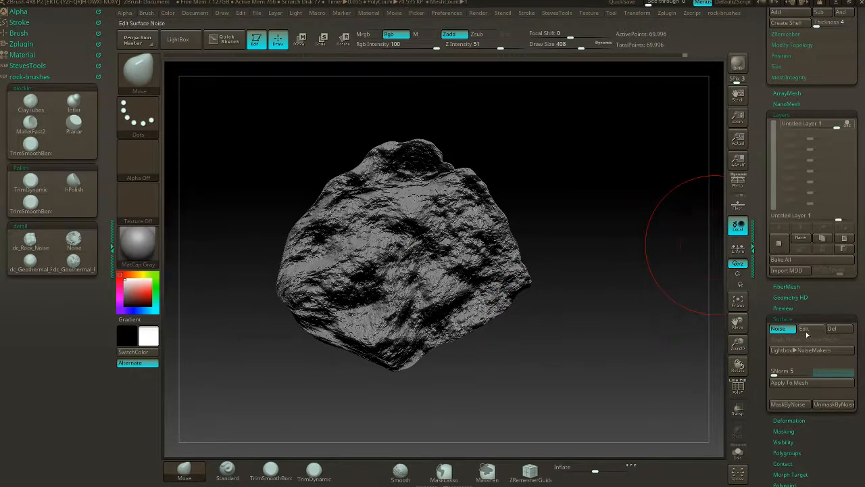
click(796, 383)
drag(555, 197, 684, 197)
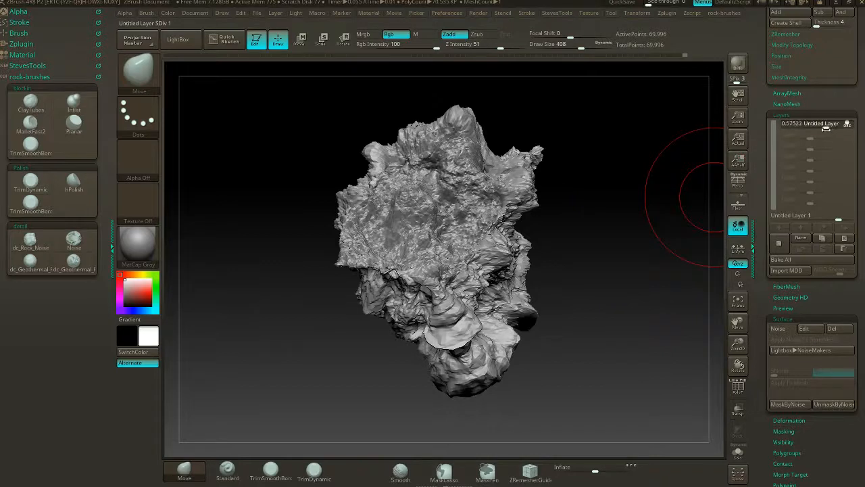
- Try noise layer intensities of 0.29203 and -0.55752 and inspect the rock from different sides
drag(826, 129, 818, 125)
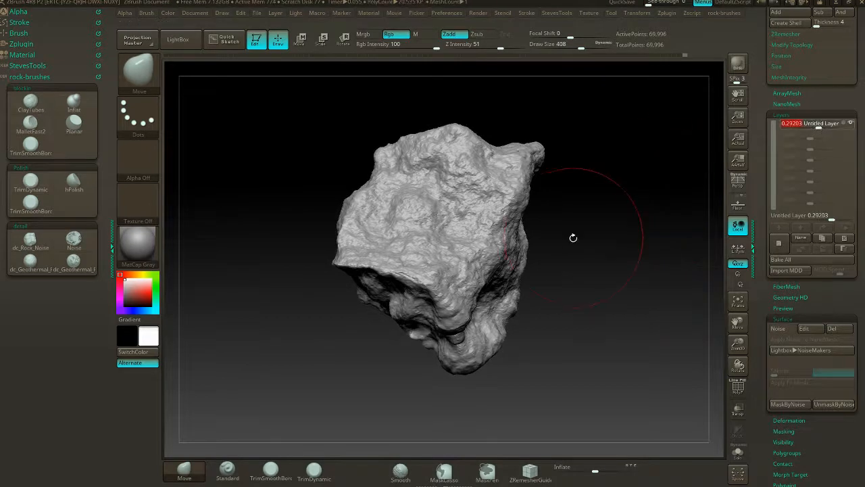
drag(572, 236, 600, 146)
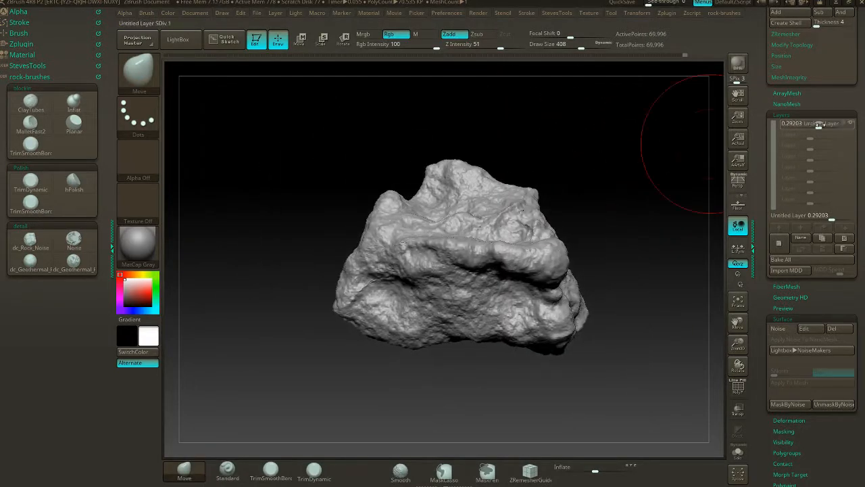
drag(819, 126, 795, 134)
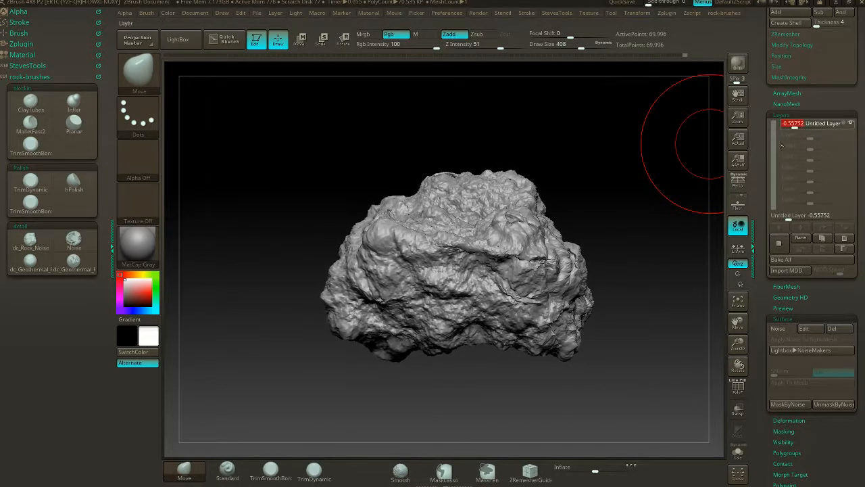
drag(463, 165, 622, 171)
- Set the noise layer's intensity to 0.22123 and bake all layers into the mesh
drag(796, 127, 817, 129)
drag(406, 189, 532, 160)
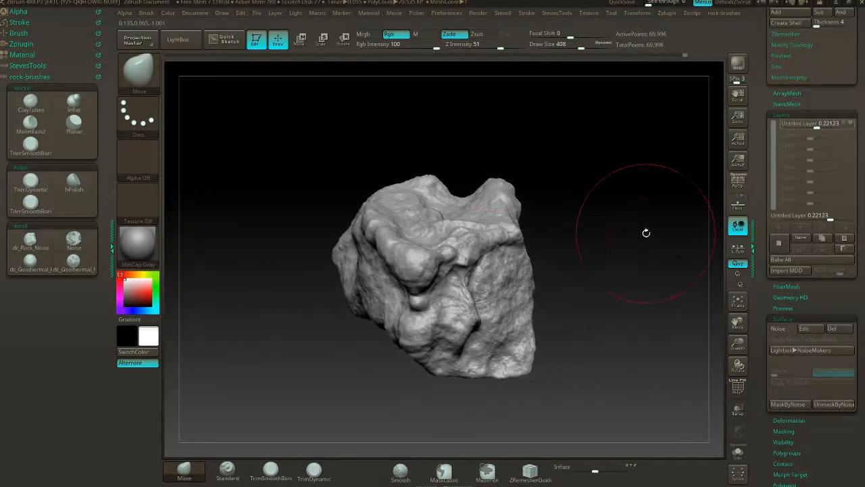
click(784, 260)
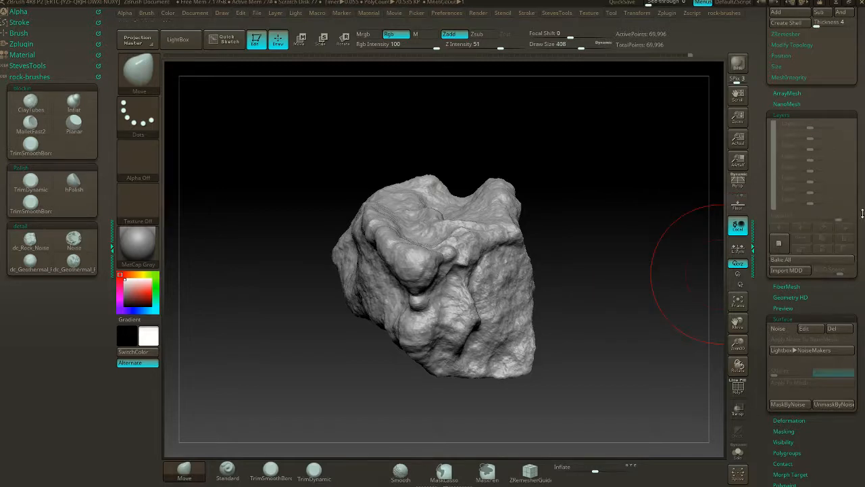
- Update the DynaMesh of the rock with its baked noise
drag(862, 214, 862, 249)
ctrl+drag(583, 165, 605, 250)
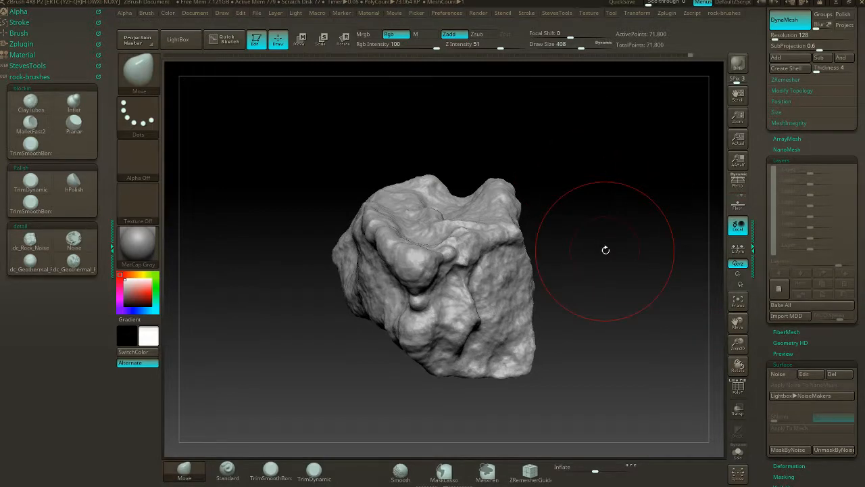
drag(656, 215, 623, 244)
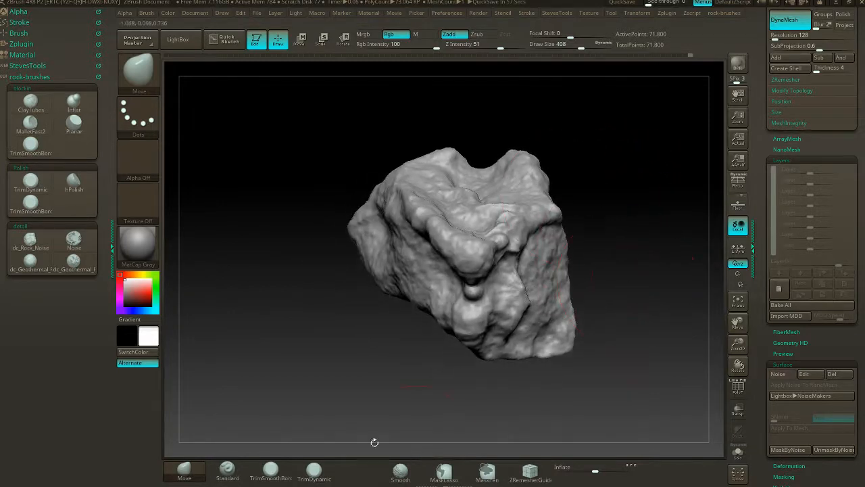
- Flatten two adjoining side faces of the rock with the Planar brush at draw size 365
click(75, 121)
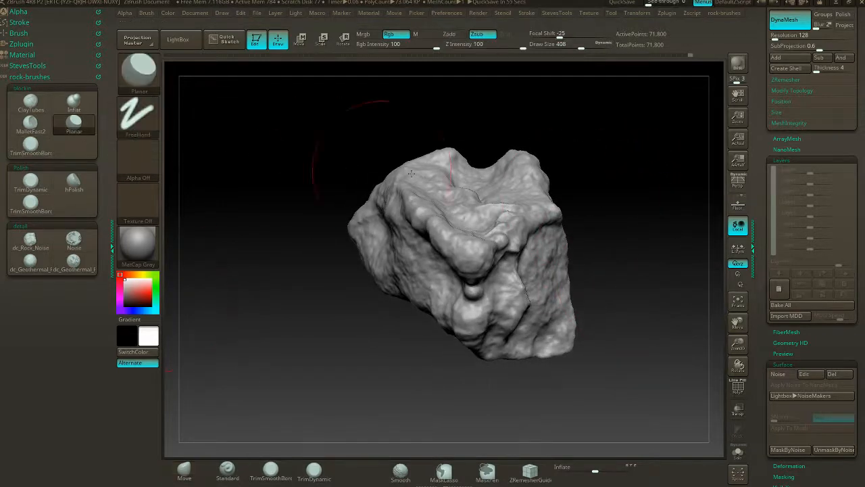
drag(660, 192, 595, 218)
key(s)
drag(520, 274, 524, 338)
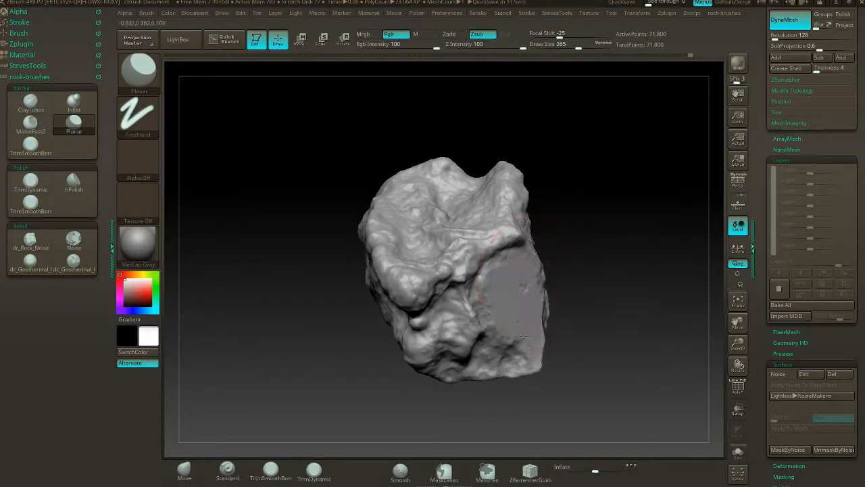
drag(597, 273, 544, 297)
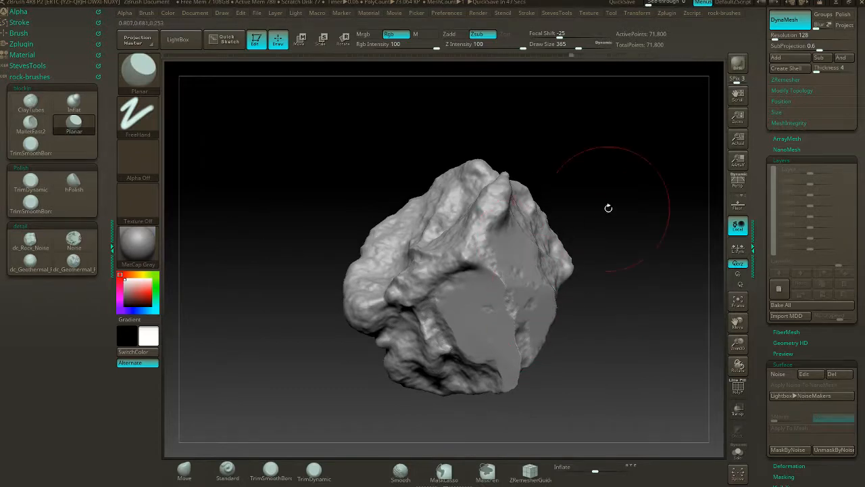
- Flatten the rough pointed side of the rock next to the existing facets with the Planar brush at draw size 365
drag(608, 207, 534, 236)
drag(554, 207, 535, 266)
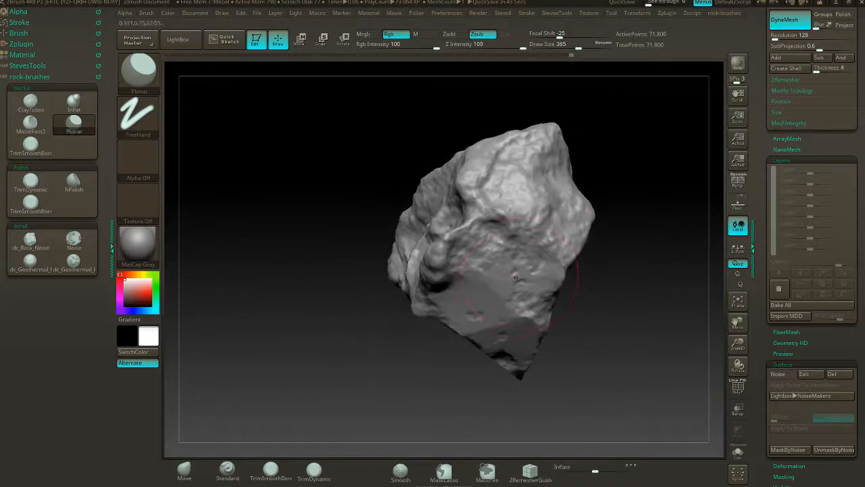
drag(636, 176, 522, 233)
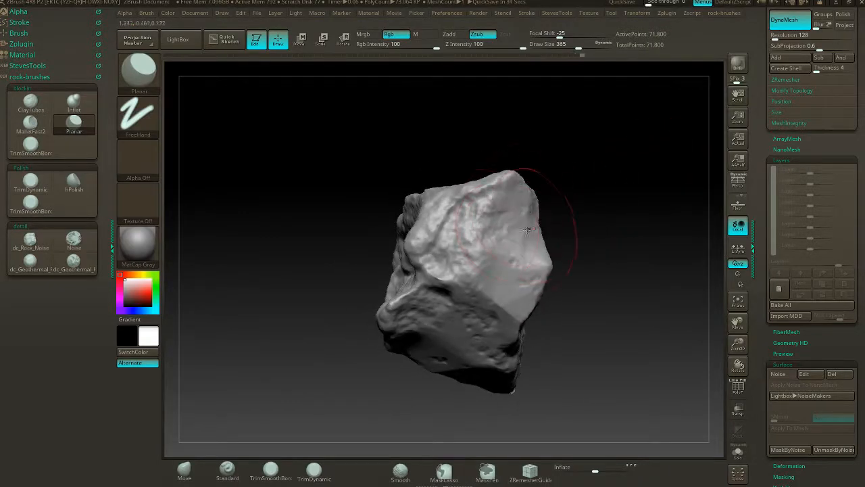
drag(502, 148, 591, 175)
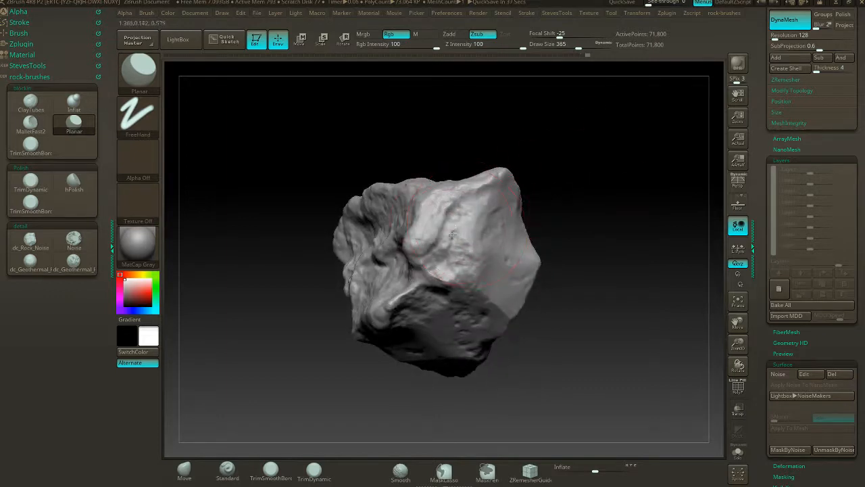
- Cut further Planar facets around the rock's projecting corner, squaring off its end and the rough side next to it
drag(452, 235, 463, 252)
drag(573, 187, 463, 211)
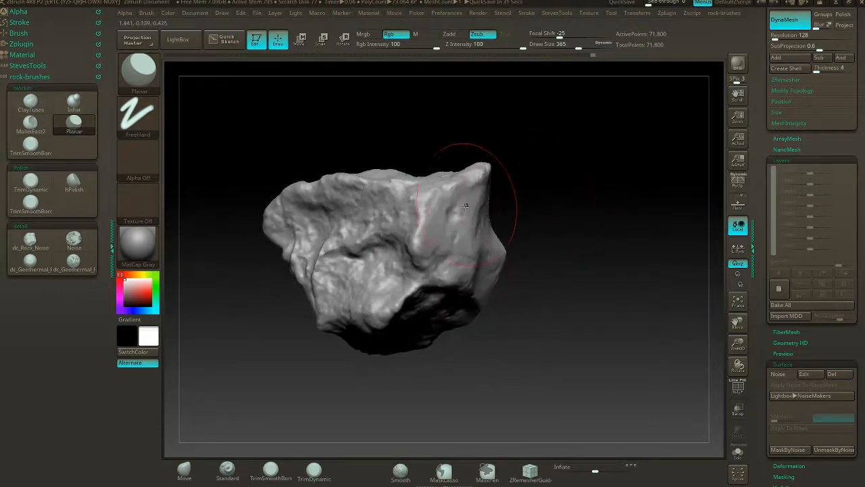
drag(518, 210, 547, 205)
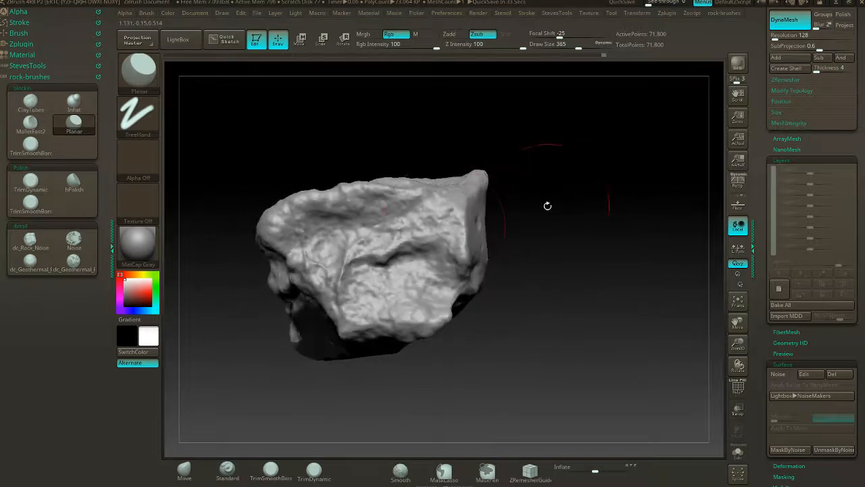
drag(445, 222, 448, 220)
drag(521, 179, 506, 212)
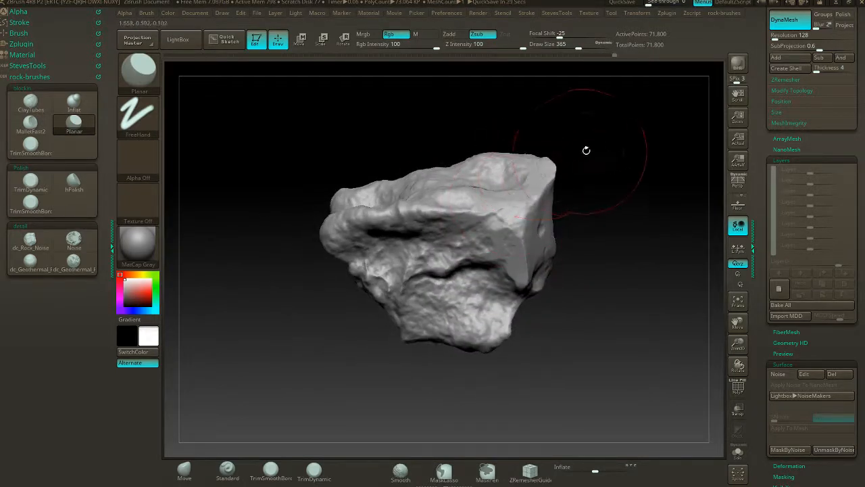
- Try flattening the rock's upper surface near the faceted end with the Planar brush and undo the strokes
mouse_move(586, 150)
mouse_down()
mouse_move(597, 145)
mouse_move(583, 191)
mouse_move(541, 210)
mouse_up()
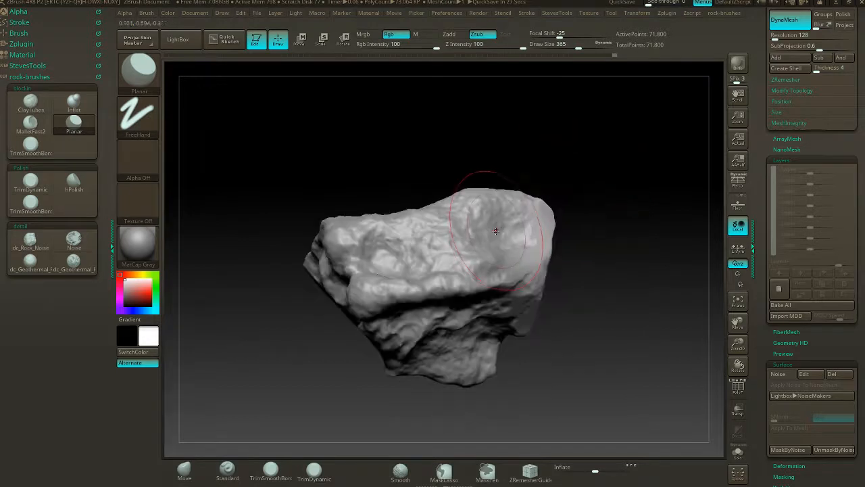
click(505, 225)
drag(615, 216, 574, 147)
key(ctrl)
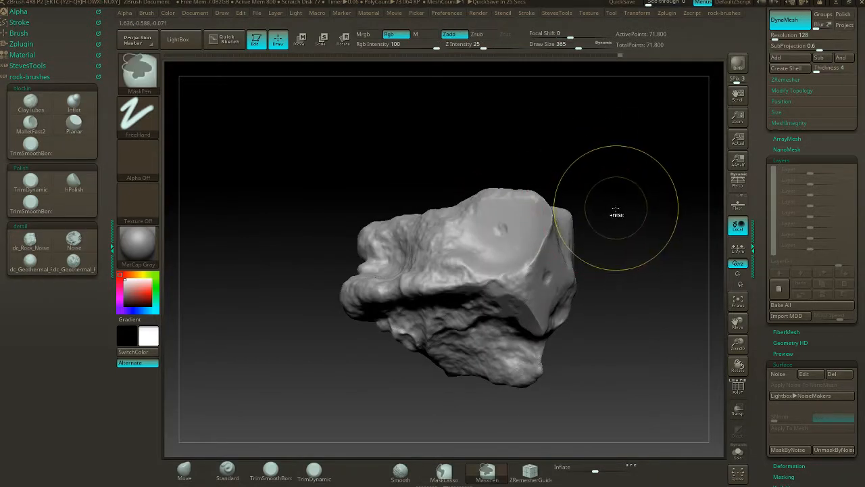
key(ctrl+z)
key(ctrl+z)
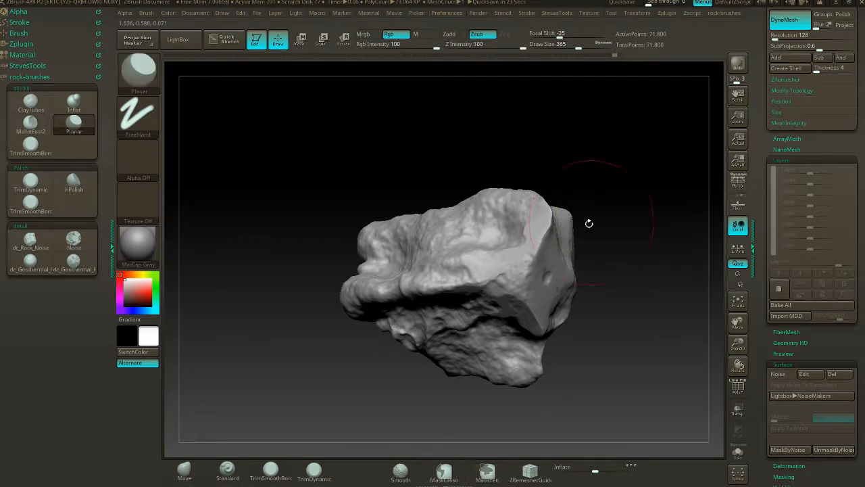
- Assign the square Alpha 28 to the Planar brush and to the TrimSmoothBorder brush
click(142, 161)
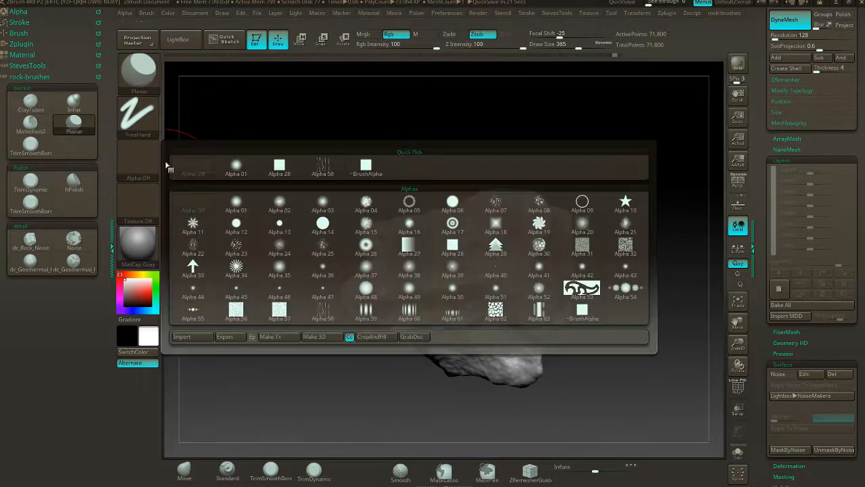
click(278, 166)
click(34, 145)
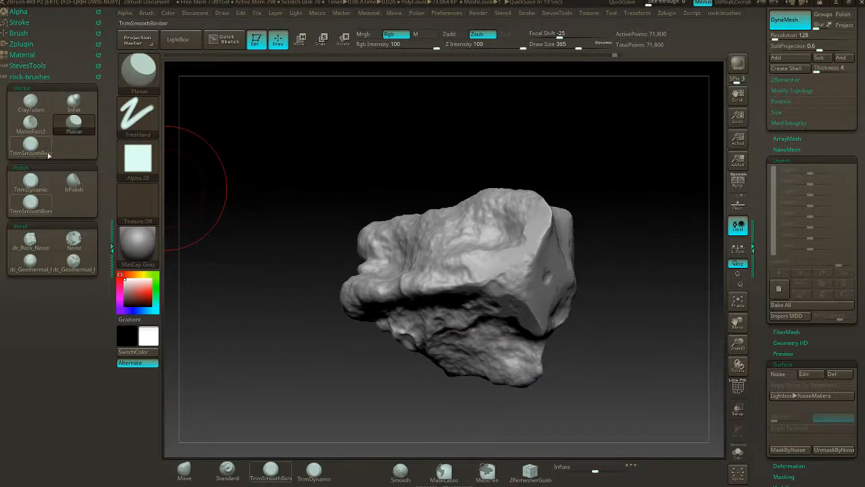
click(152, 159)
click(277, 166)
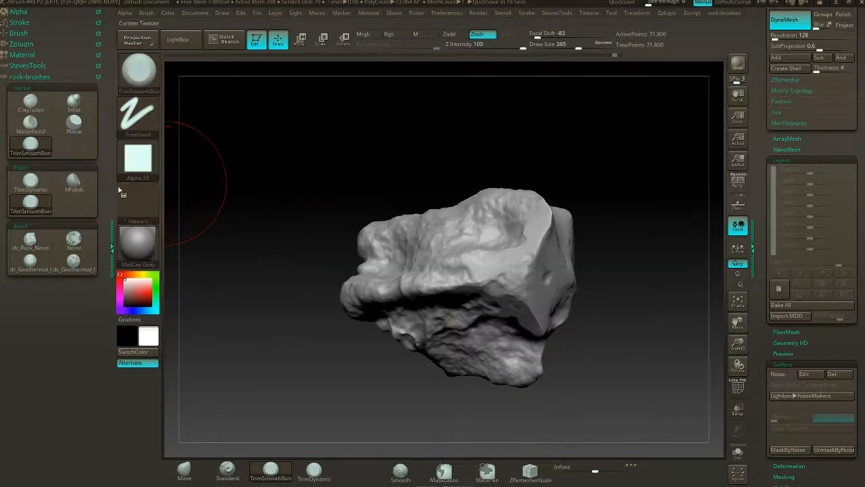
- Check the alphas used by the MalletFast2, Planar and hPolish brushes
click(31, 123)
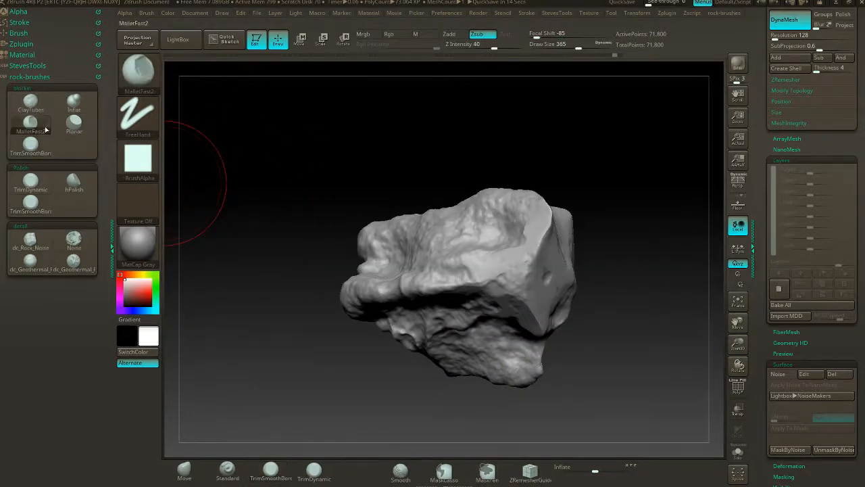
click(74, 129)
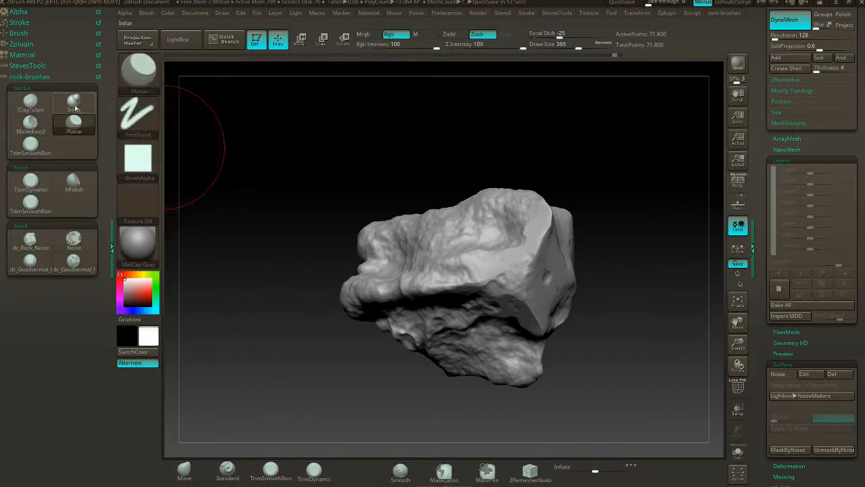
click(72, 186)
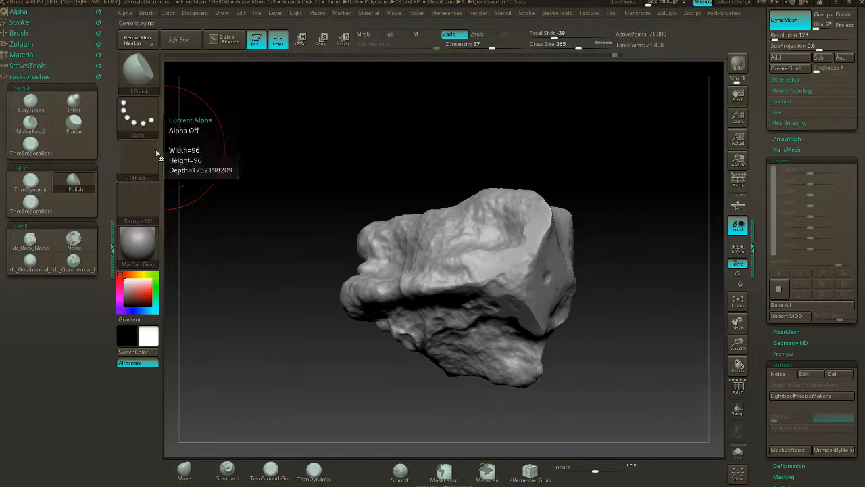
- Reduce the draw size to 239 and switch to the TrimSmoothBorder brush
mouse_move(719, 162)
mouse_down()
mouse_move(665, 184)
mouse_move(679, 185)
mouse_move(626, 185)
mouse_move(579, 168)
mouse_up()
key(s)
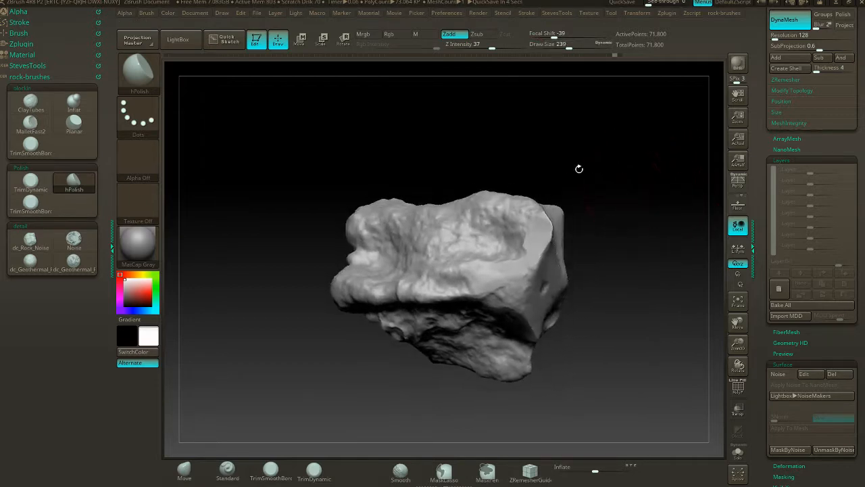
click(16, 153)
- Try TrimSmoothBorder with Alpha 01 on the rock's upper edge and undo the strokes
click(137, 163)
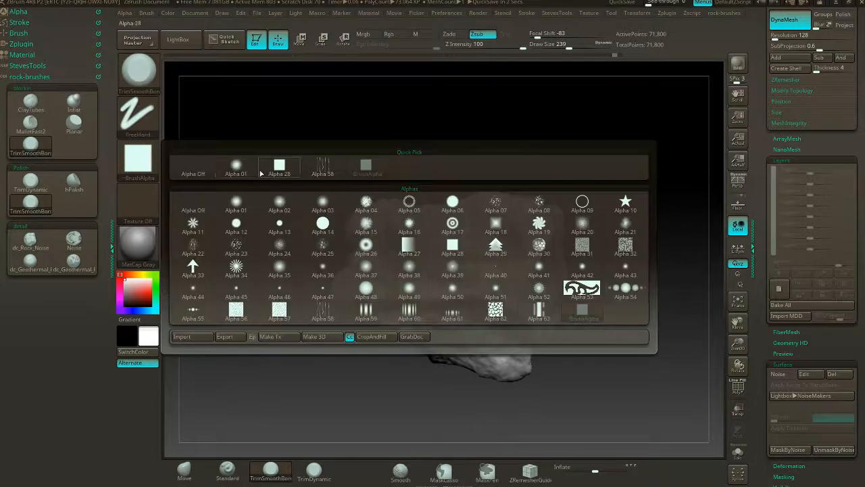
click(237, 167)
drag(630, 173, 637, 186)
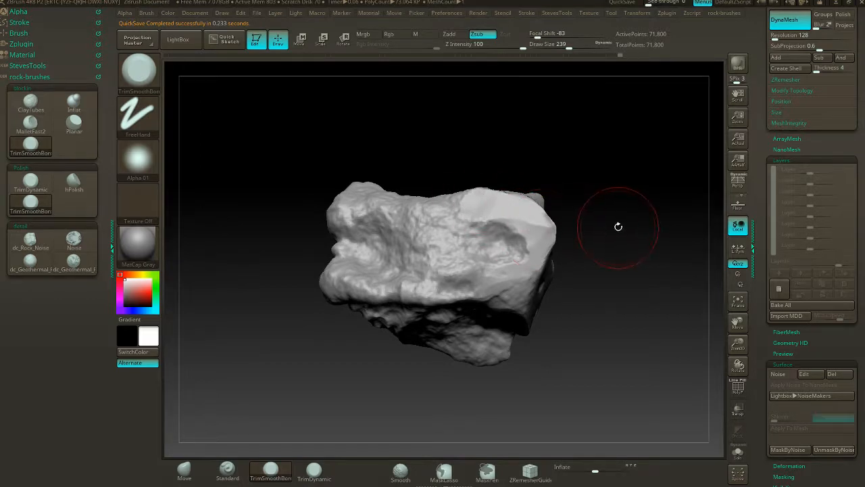
key(ctrl+z)
key(ctrl+z)
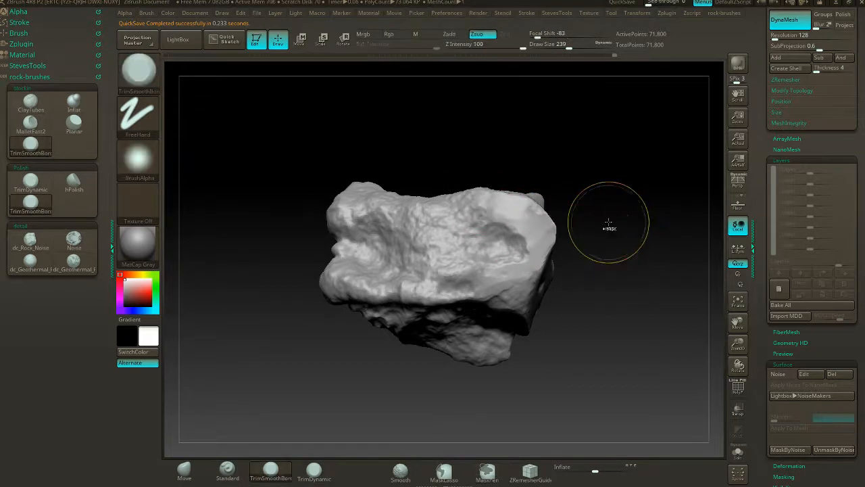
- Give TrimSmoothBorder Alpha 28 and bevel the rock's upper edge beside the faceted end
click(138, 159)
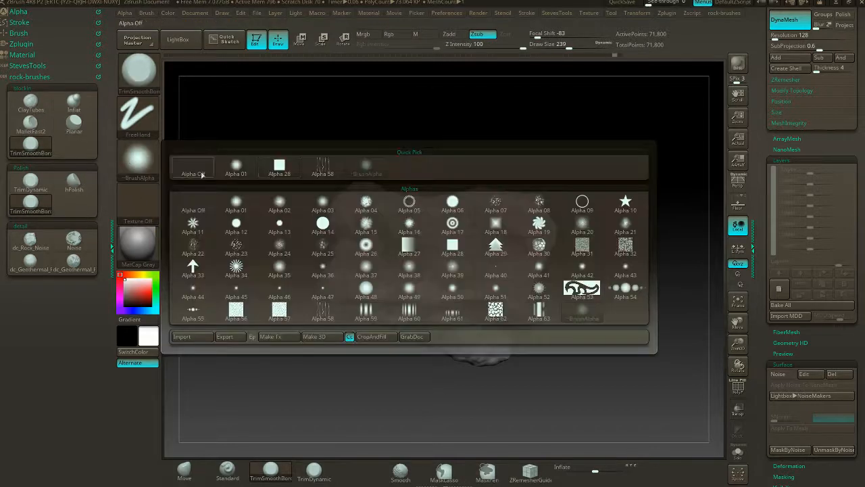
click(284, 165)
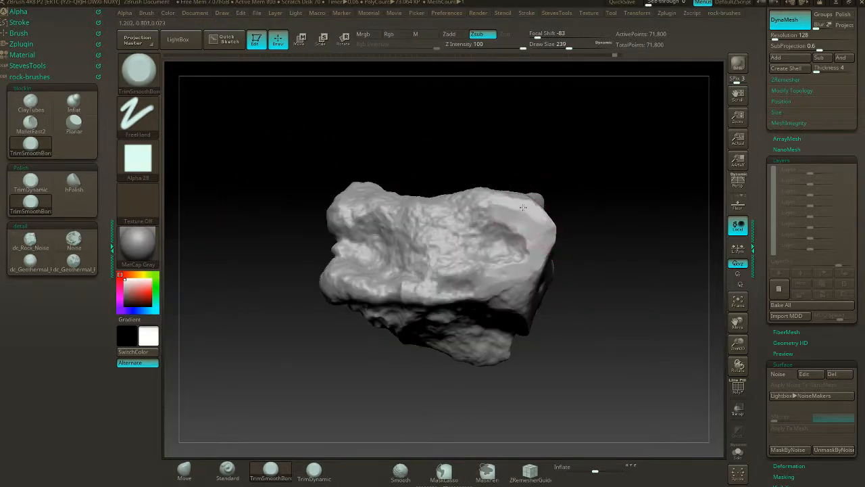
drag(572, 194, 534, 215)
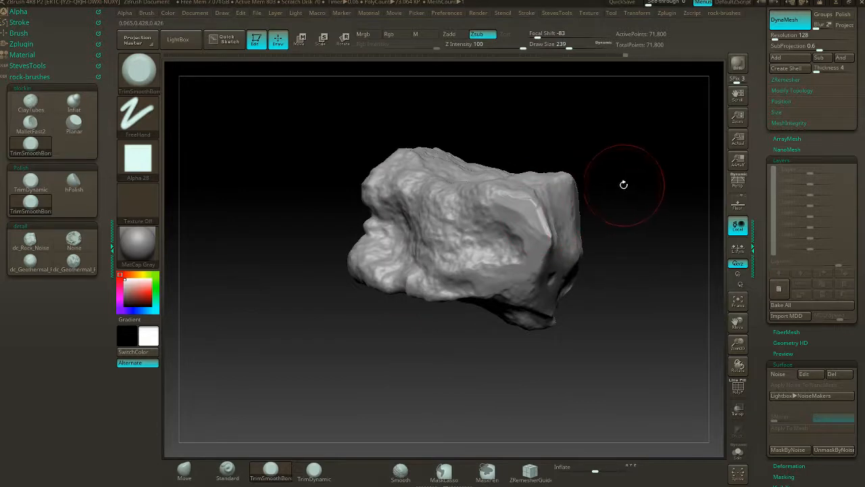
drag(624, 184, 529, 200)
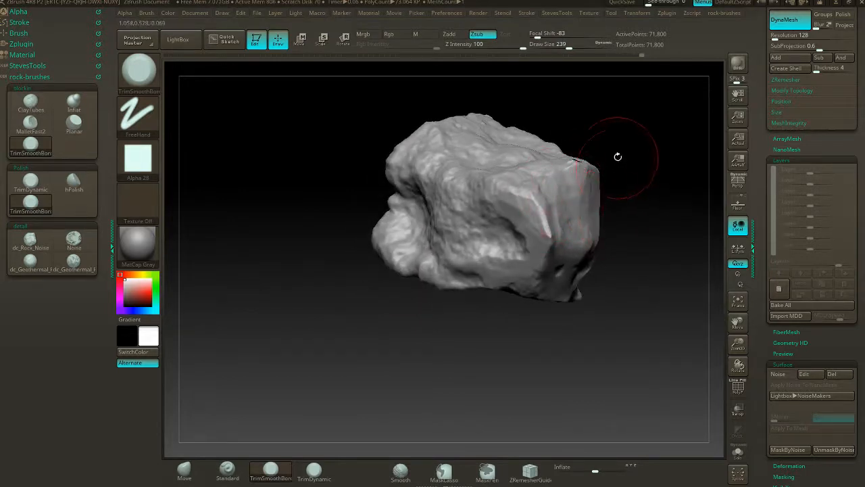
- Trim flat patches into the lower recess, the broad rough face and its upper edge with TrimSmoothBorder
mouse_move(618, 156)
mouse_down()
mouse_move(622, 141)
mouse_move(589, 187)
mouse_move(513, 224)
mouse_move(534, 245)
mouse_move(499, 251)
mouse_up()
drag(453, 301, 474, 314)
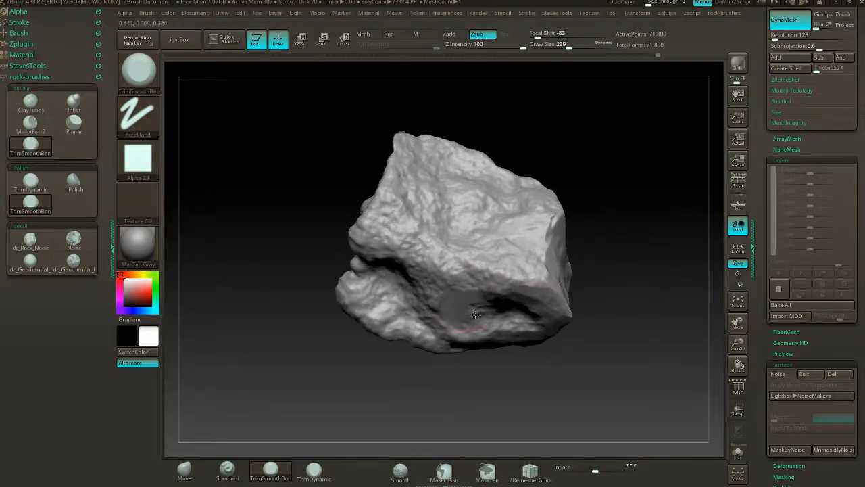
mouse_move(585, 244)
mouse_down()
mouse_move(582, 219)
mouse_move(611, 199)
mouse_move(604, 201)
mouse_up()
drag(483, 217, 466, 205)
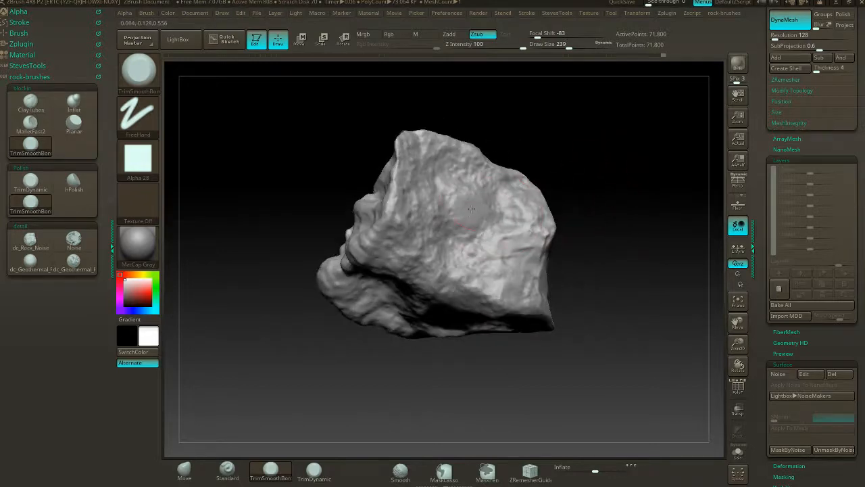
mouse_move(569, 221)
mouse_down()
mouse_move(596, 183)
mouse_move(588, 196)
mouse_up()
drag(497, 185, 527, 196)
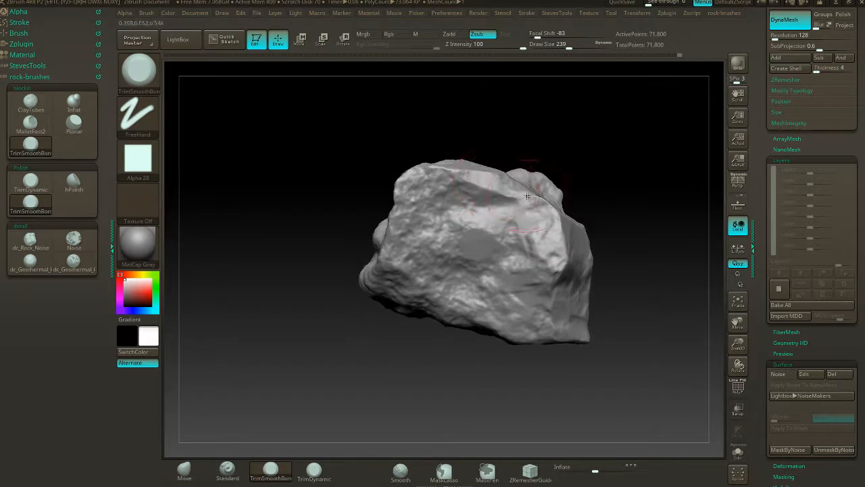
- Trim the broad face near its upper corner and the lumpy side below the large flat facet
drag(563, 174, 605, 181)
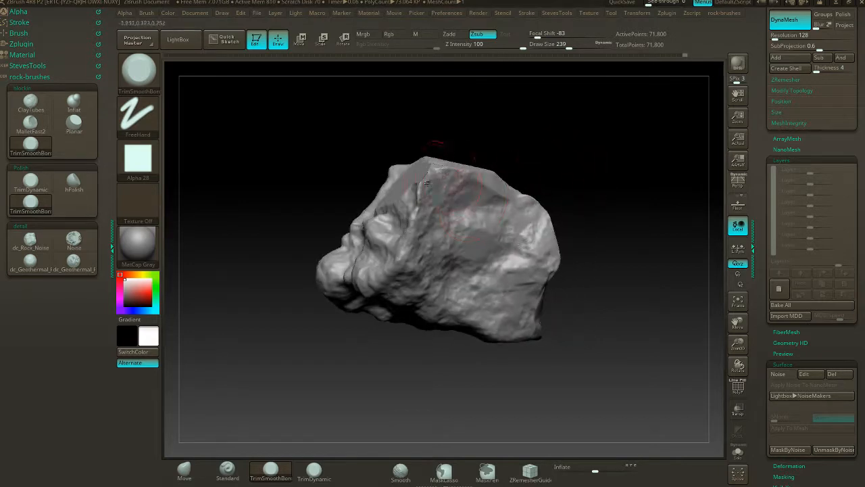
drag(445, 211, 453, 226)
drag(537, 161, 599, 169)
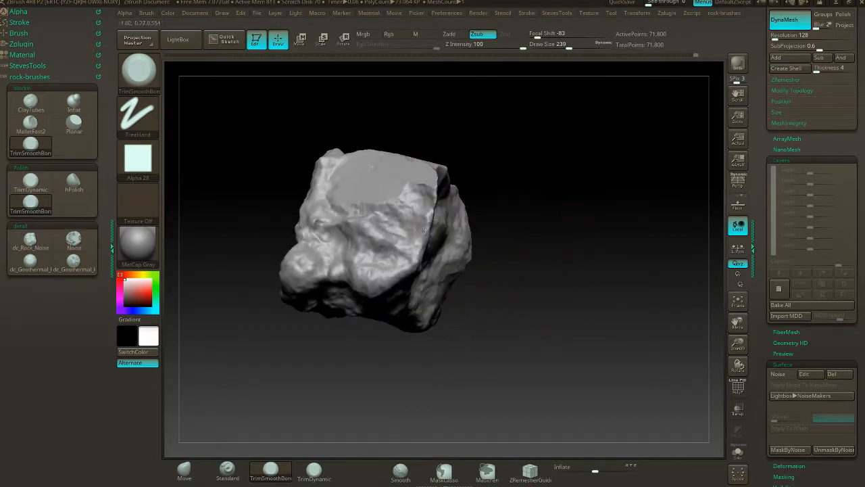
drag(411, 206, 415, 204)
- Trim the broad face's lower edge and the lumpy side beside its sharp ridge, and update the DynaMesh
mouse_move(505, 178)
mouse_down()
mouse_move(411, 219)
mouse_move(429, 258)
mouse_move(458, 278)
mouse_move(451, 254)
mouse_up()
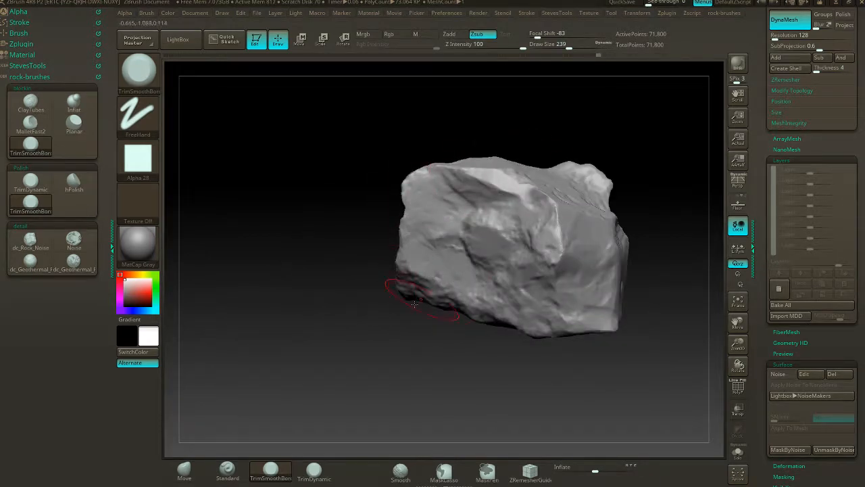
mouse_move(380, 320)
mouse_down()
mouse_move(414, 264)
mouse_move(616, 177)
mouse_move(451, 274)
mouse_up()
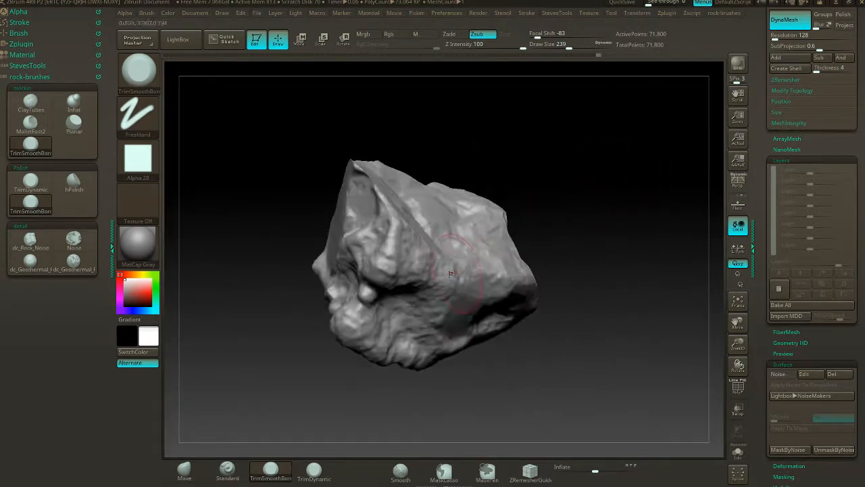
drag(547, 242, 466, 256)
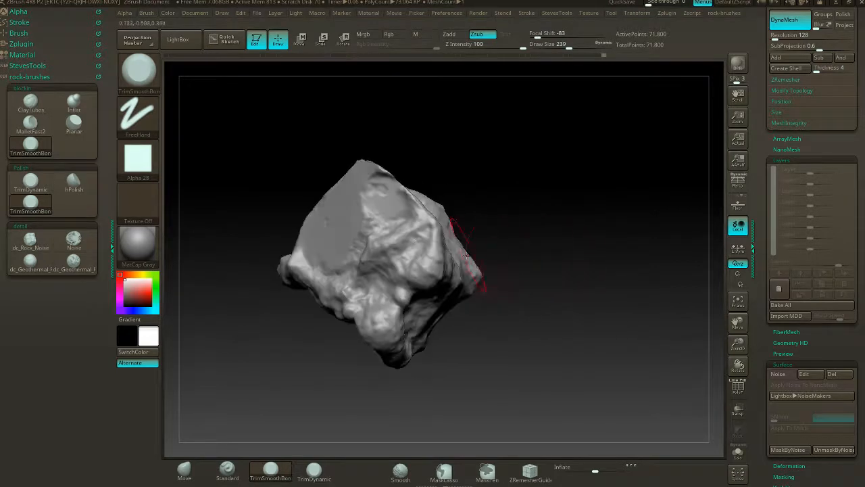
drag(421, 239, 401, 210)
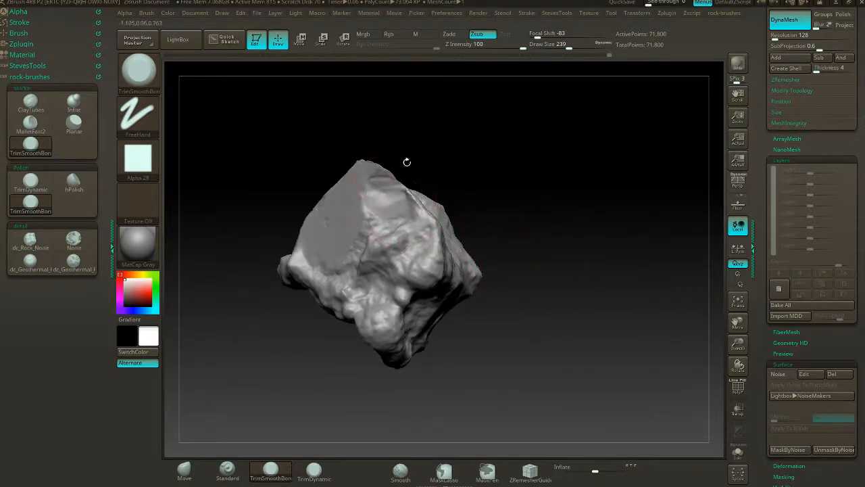
drag(405, 160, 364, 330)
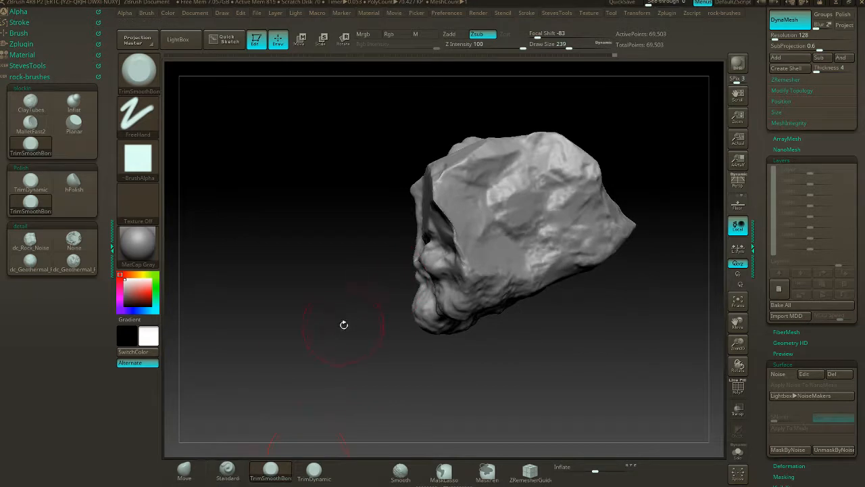
- Thicken the thin ridge beside the deep crevice with the Inflat brush at Z intensity 10 and draw size 239
click(74, 102)
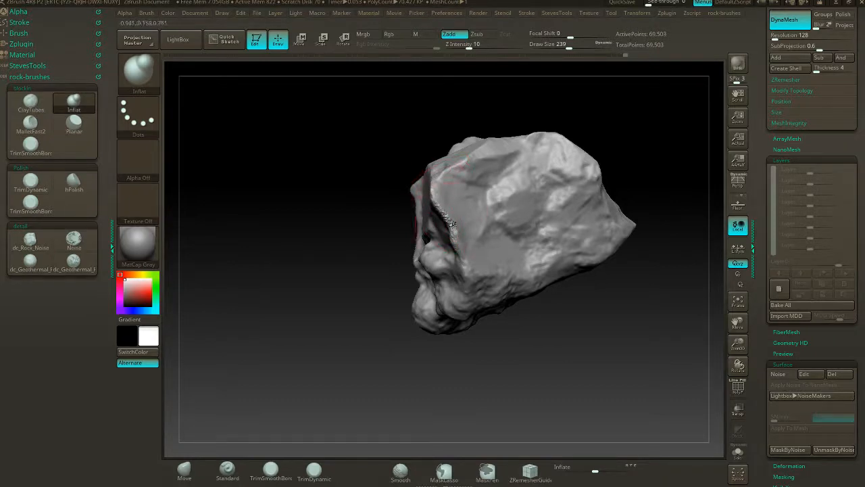
drag(372, 238, 429, 225)
drag(493, 206, 526, 221)
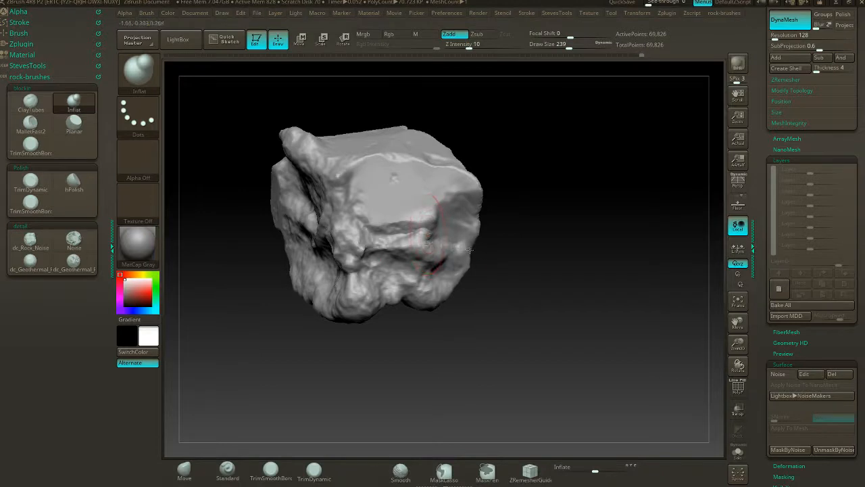
- Check the inflated ridge from several sides and update the rock's DynaMesh
mouse_move(469, 250)
mouse_down()
mouse_move(548, 247)
mouse_move(518, 261)
mouse_up()
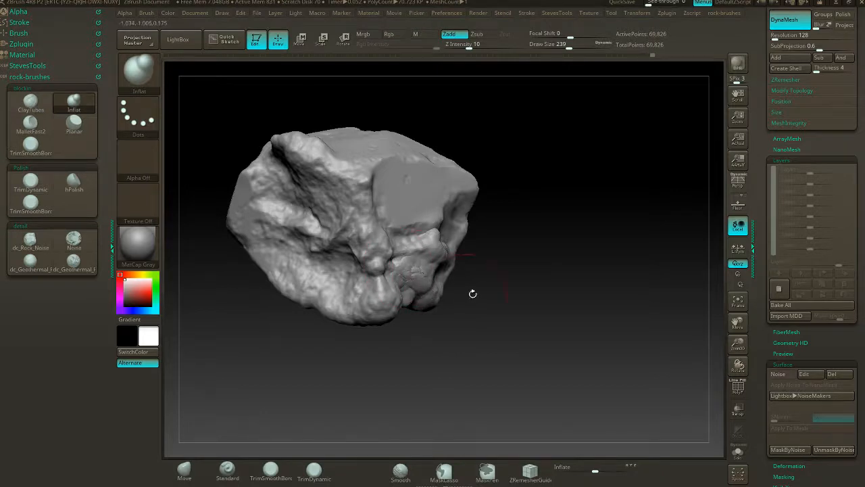
drag(473, 293, 450, 278)
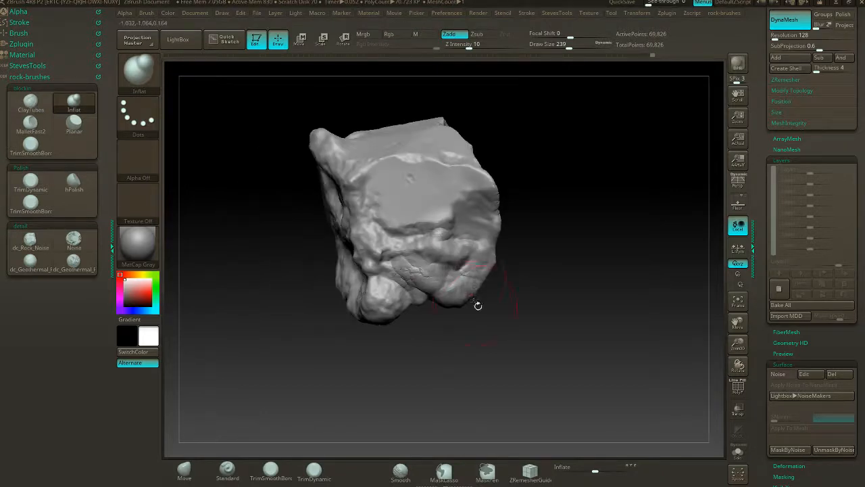
drag(477, 304, 464, 309)
key(ctrl)
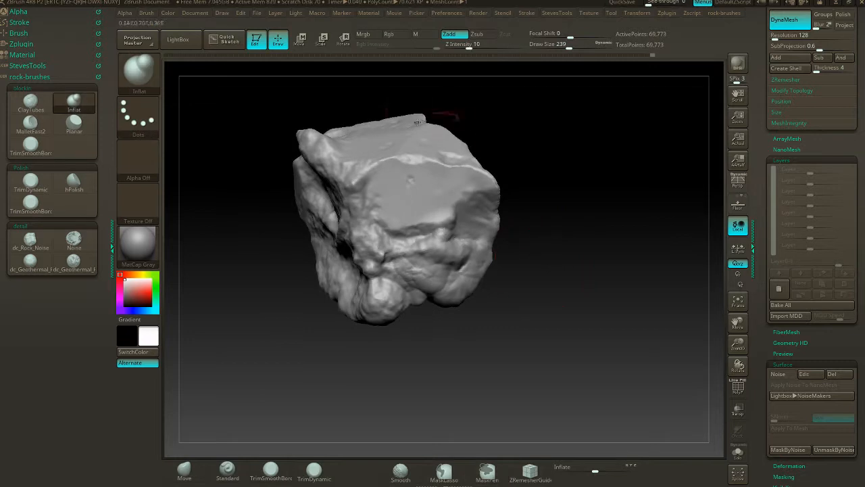
drag(544, 225, 521, 224)
- Flatten the lumpy bulge below the large flat facet with the Planar brush
click(74, 121)
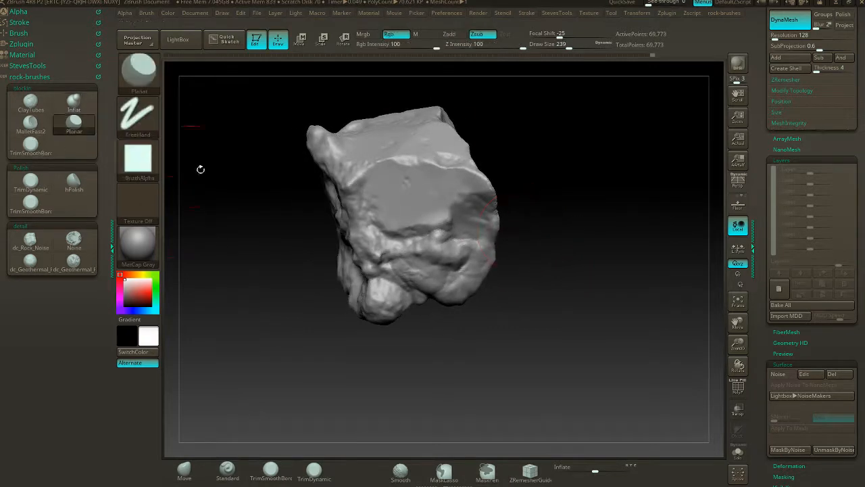
drag(424, 259, 450, 274)
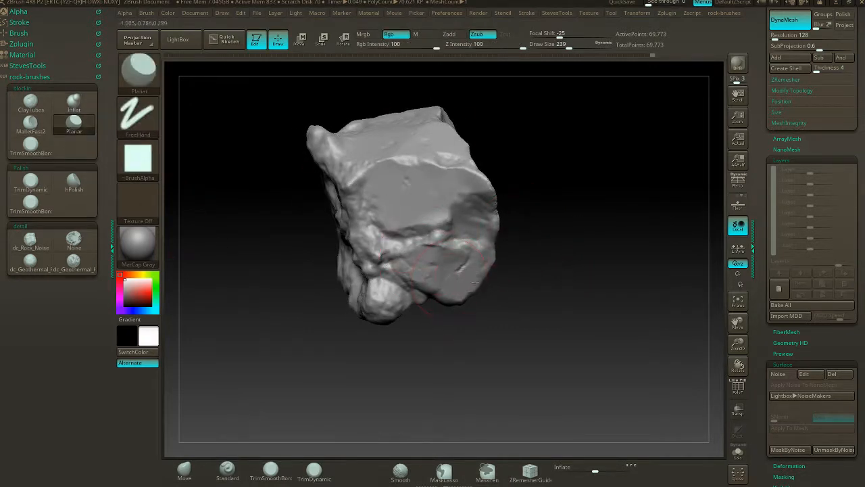
drag(415, 252, 443, 216)
drag(514, 205, 422, 217)
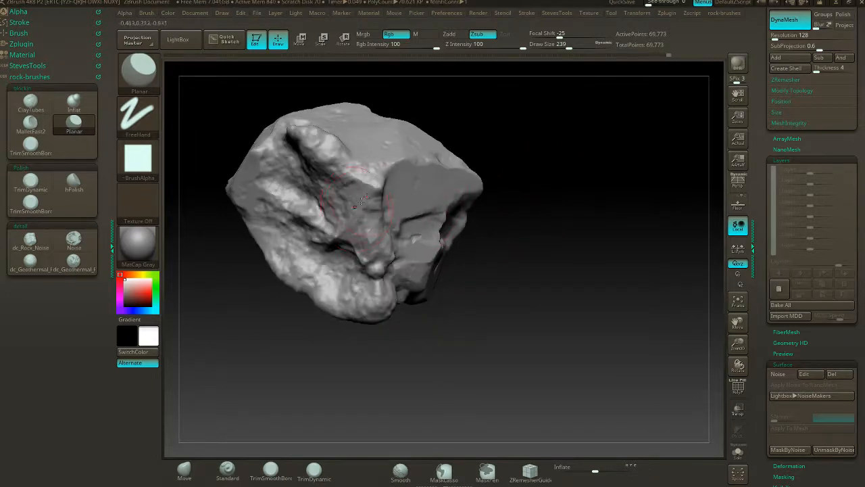
- Flatten patches on the rough, creviced side and along its ridges with the Planar brush
mouse_move(493, 155)
mouse_down()
mouse_move(534, 129)
mouse_move(567, 160)
mouse_move(419, 188)
mouse_up()
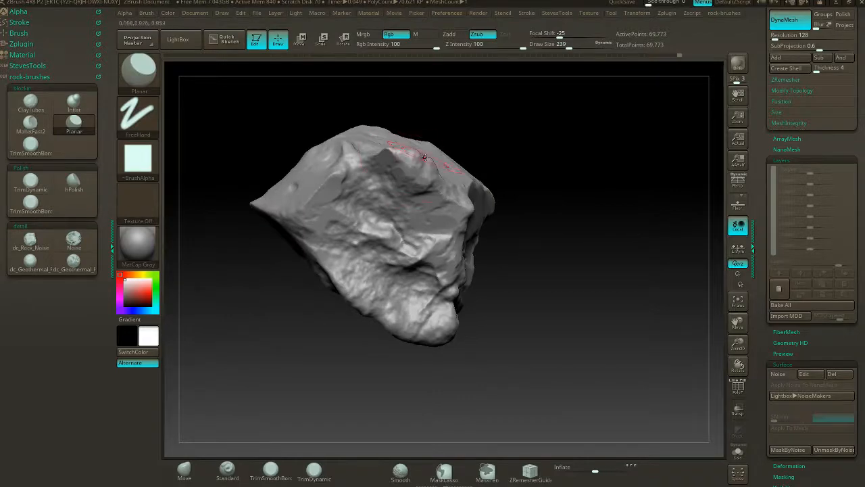
drag(504, 152, 453, 196)
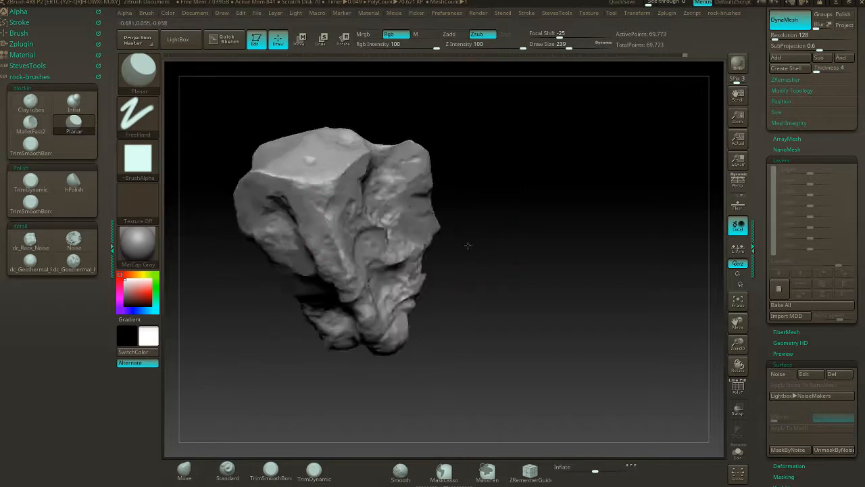
drag(466, 245, 397, 345)
mouse_move(372, 384)
mouse_down()
mouse_move(299, 364)
mouse_move(523, 233)
mouse_move(501, 225)
mouse_move(442, 278)
mouse_up()
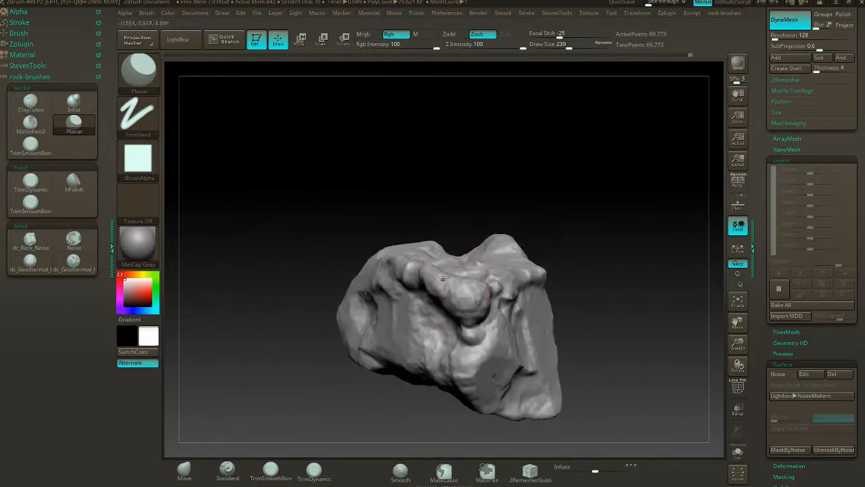
- Trim the rounded knob on the rock's underside and the lumpy ridge beside it with TrimSmoothBorder
click(32, 149)
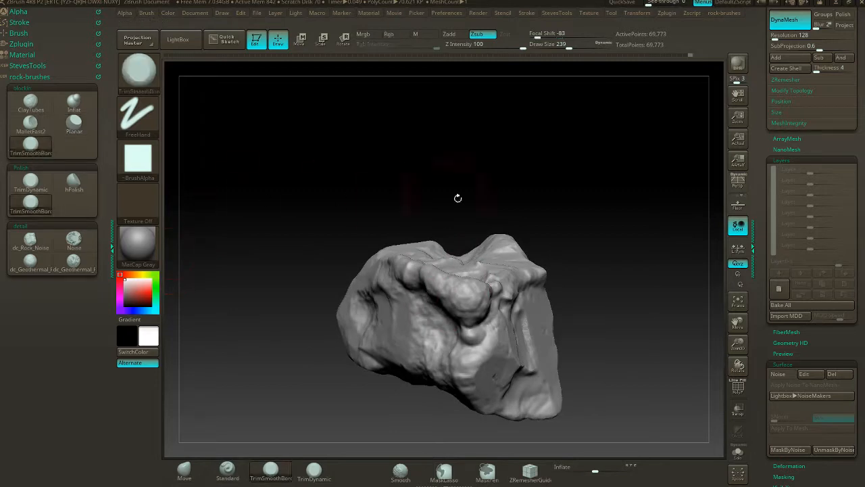
drag(578, 196, 569, 202)
mouse_move(492, 287)
mouse_down()
mouse_move(466, 300)
mouse_move(470, 315)
mouse_up()
drag(449, 282, 455, 298)
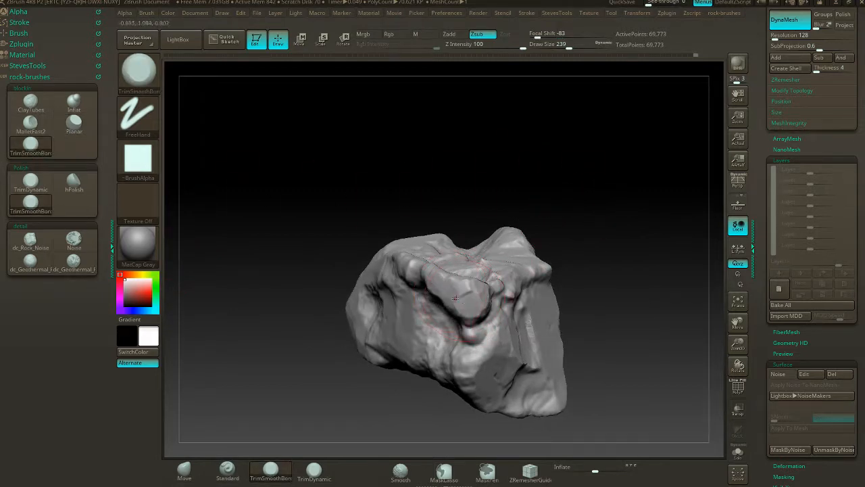
drag(516, 207, 552, 200)
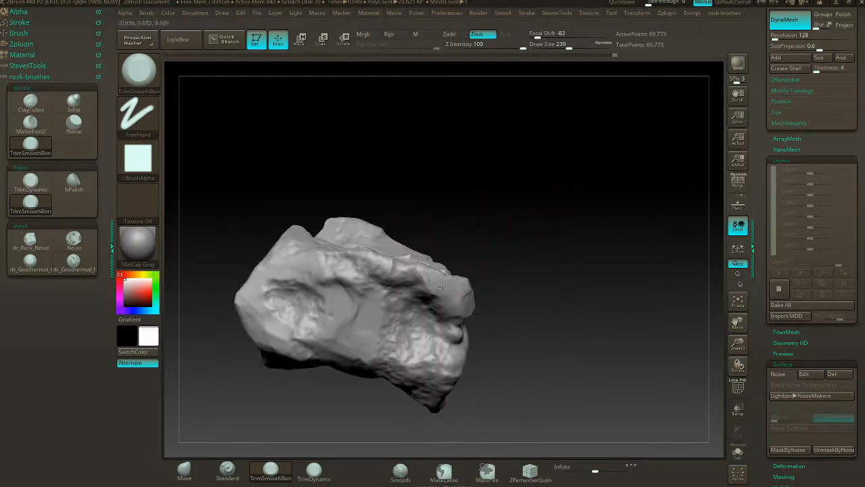
drag(510, 274, 536, 243)
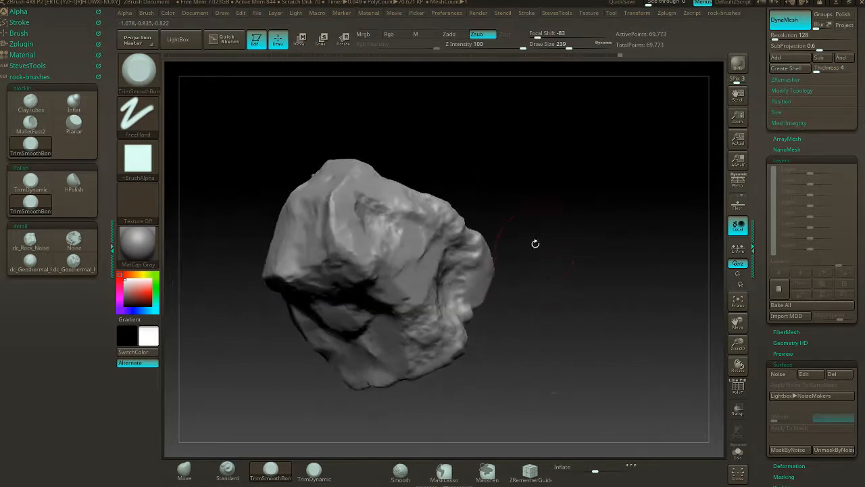
- Cut a concave notch out of the lumpy outer edge using a curved stroke of the ClipCurve brush
drag(539, 213, 525, 205)
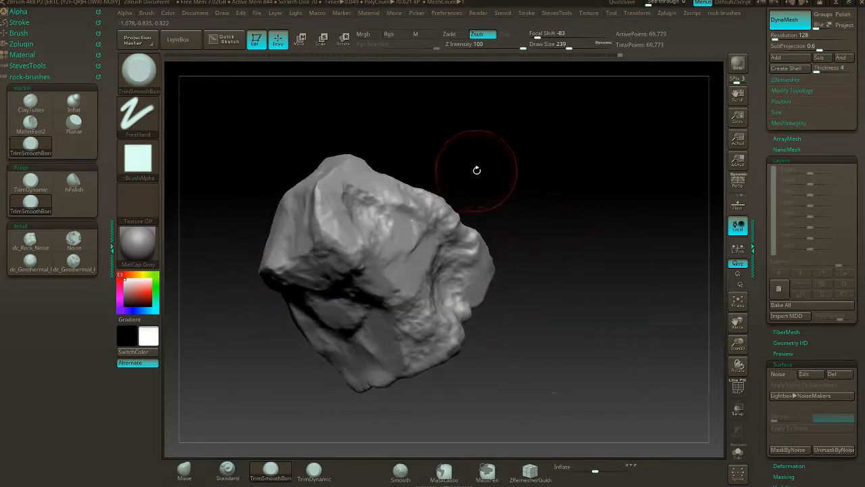
key(ctrl+shift)
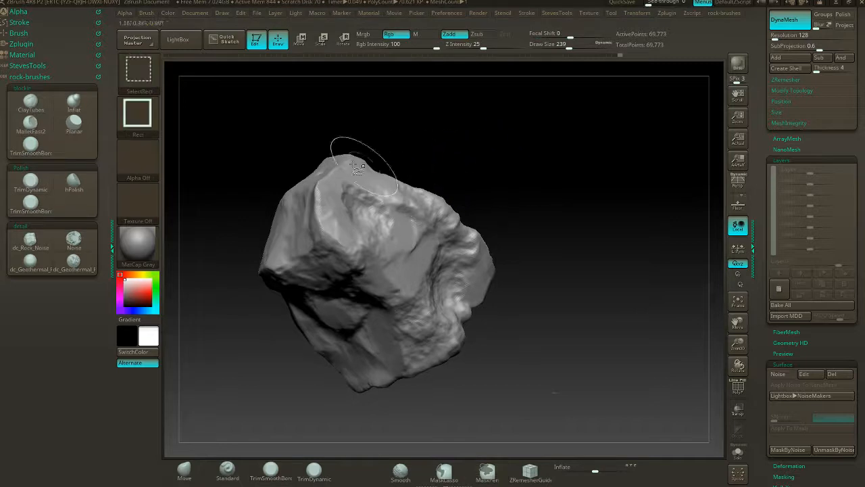
click(149, 82)
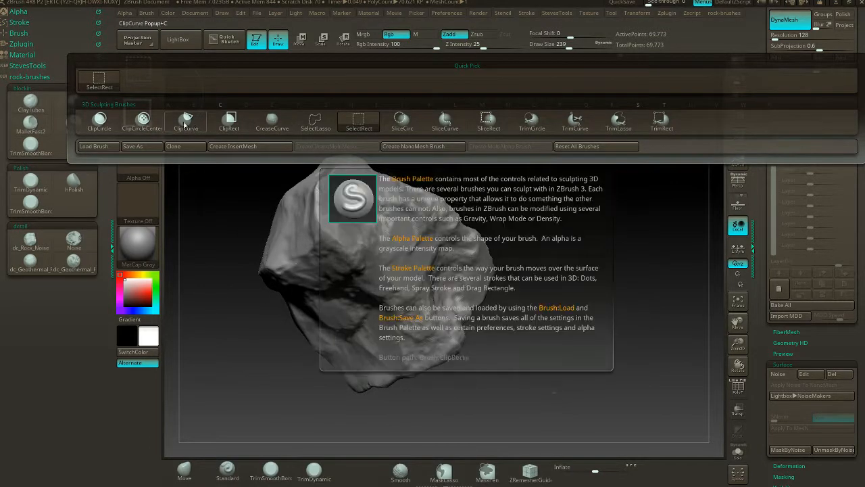
click(189, 126)
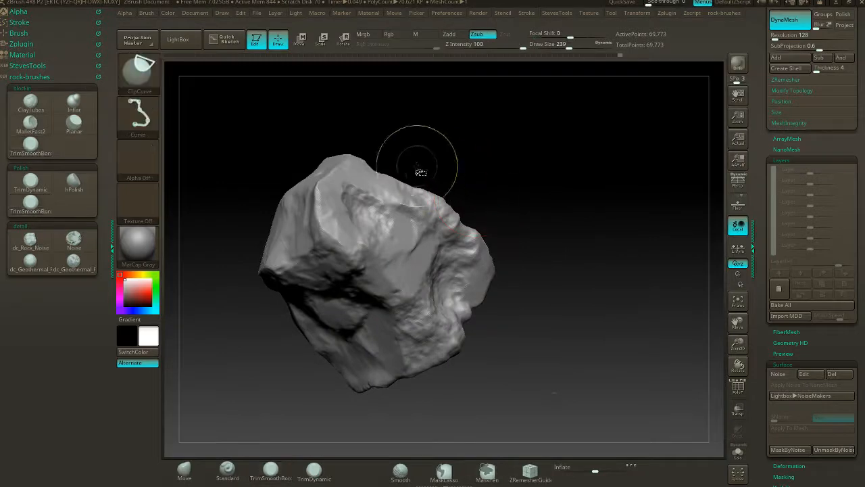
ctrl+shift+drag(386, 146, 410, 156)
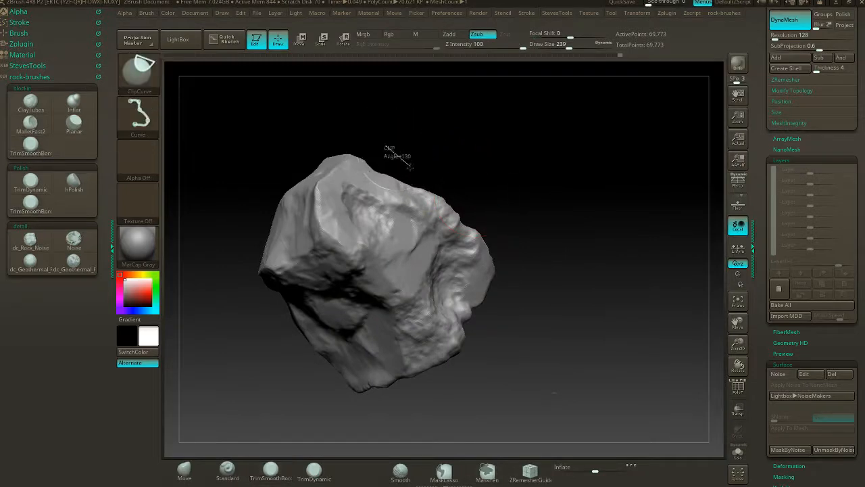
ctrl+shift+drag(436, 199, 436, 215)
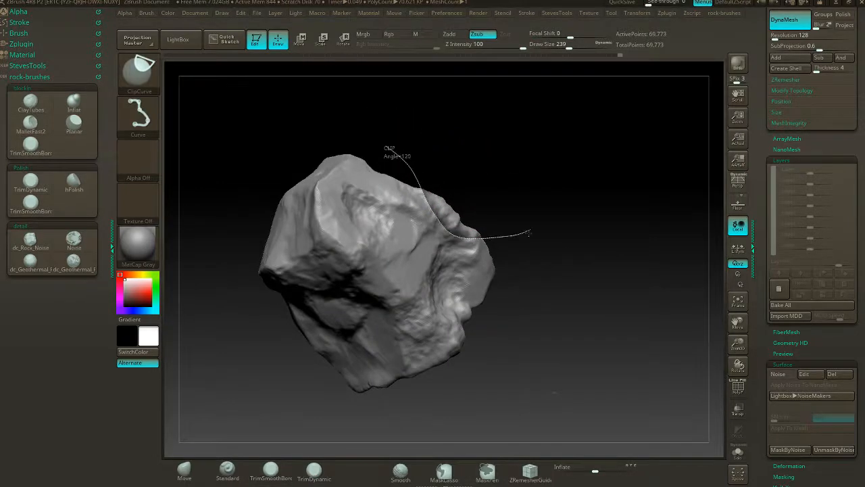
ctrl+shift+drag(530, 234, 530, 232)
- Inspect the clipped notch from several sides and update the DynaMesh to rebuild the cut surface
mouse_move(535, 194)
mouse_down()
mouse_move(524, 183)
mouse_move(475, 193)
mouse_move(536, 196)
mouse_move(498, 191)
mouse_up()
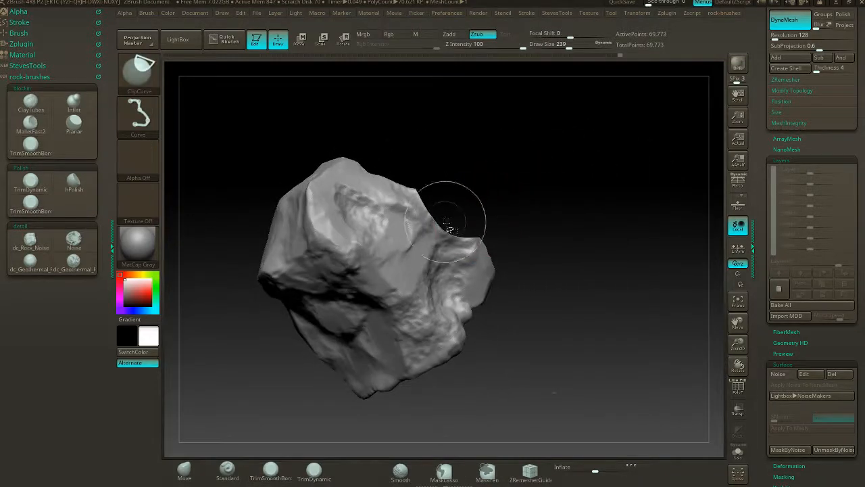
mouse_move(450, 218)
ctrl+shift+mouse_down()
mouse_move(451, 308)
mouse_move(505, 334)
ctrl+shift+mouse_up()
mouse_move(554, 205)
mouse_down()
mouse_move(525, 211)
mouse_move(518, 151)
mouse_move(575, 187)
mouse_move(512, 173)
mouse_up()
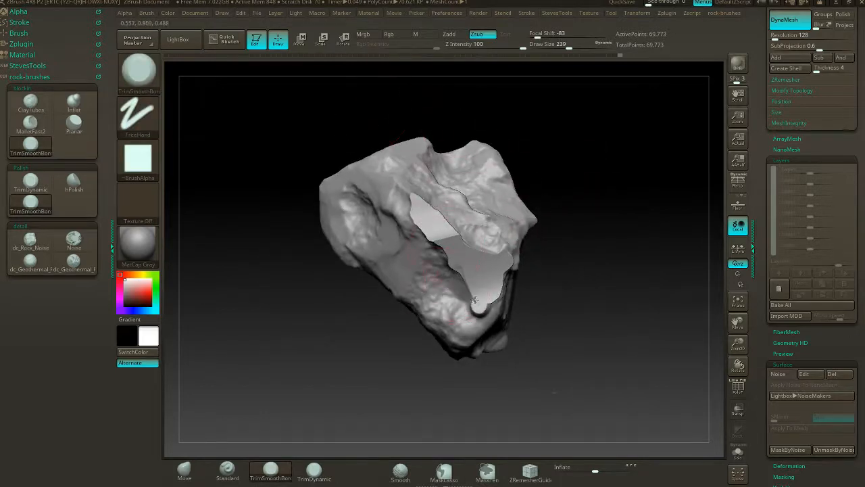
key(ctrl)
drag(561, 245, 512, 275)
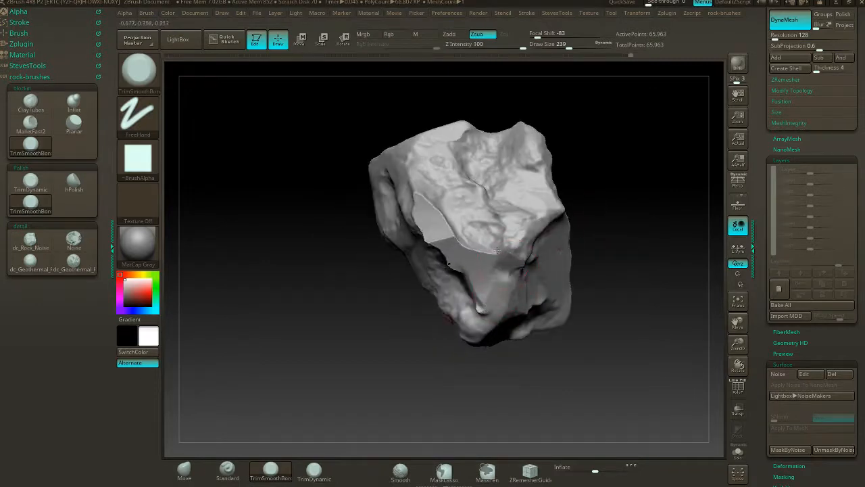
- Trim the sharp edges around the clipped notch with TrimSmoothBorder and update the DynaMesh
right_drag(504, 237, 517, 229)
drag(458, 233, 450, 232)
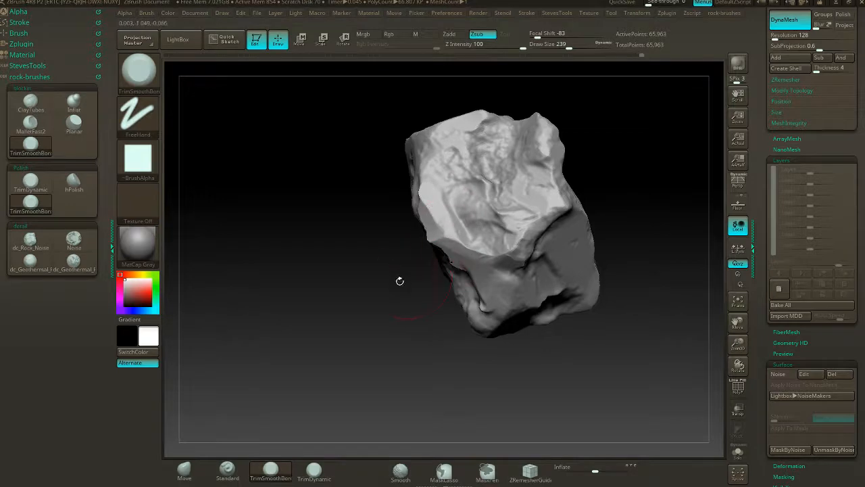
drag(400, 280, 443, 247)
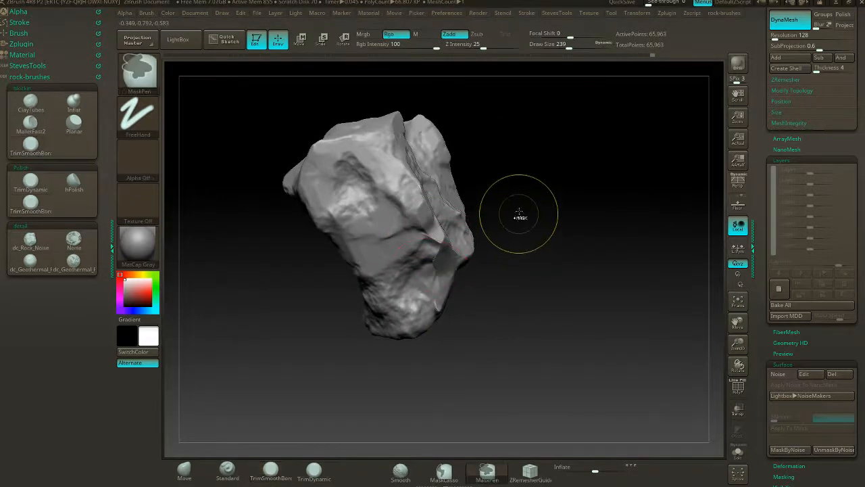
shift+drag(531, 241, 454, 260)
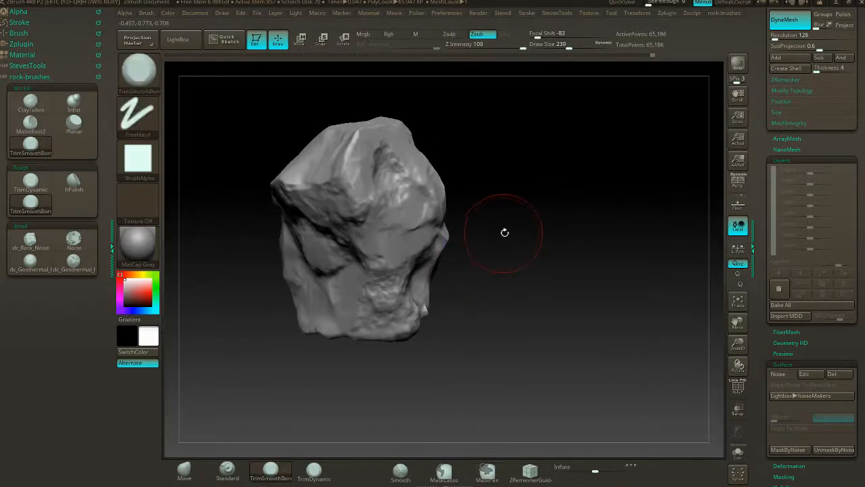
- Smooth the rough bulge at the base of the rock and update the DynaMesh
mouse_move(502, 232)
mouse_down()
mouse_move(508, 209)
mouse_move(488, 274)
mouse_move(409, 298)
mouse_up()
key(shift)
mouse_move(507, 248)
mouse_down()
mouse_move(523, 215)
mouse_move(556, 220)
mouse_move(484, 125)
mouse_up()
mouse_move(514, 231)
mouse_down()
mouse_move(523, 169)
mouse_move(537, 193)
mouse_move(521, 205)
mouse_move(555, 201)
mouse_move(526, 180)
mouse_move(633, 174)
mouse_move(618, 194)
mouse_move(508, 185)
mouse_move(557, 185)
mouse_move(510, 236)
mouse_up()
- Clip a second curved notch from the protruding, jagged side of the rock with ClipCurve
key(ctrl+shift)
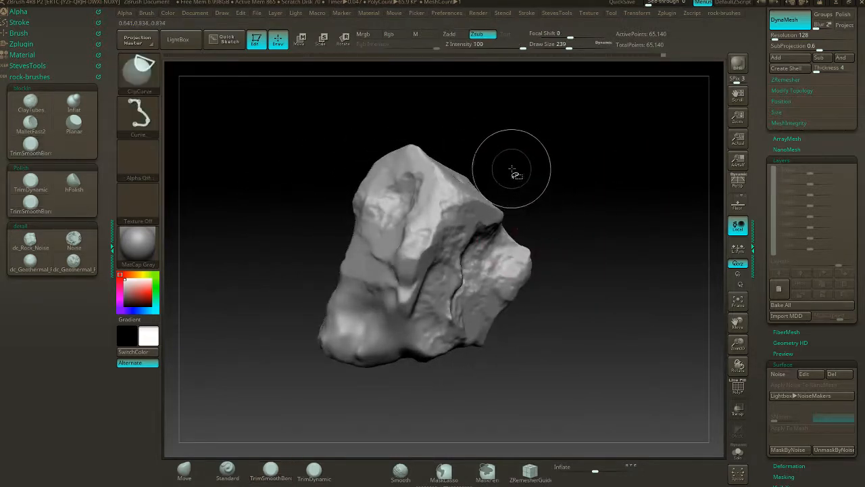
ctrl+shift+drag(519, 164, 519, 192)
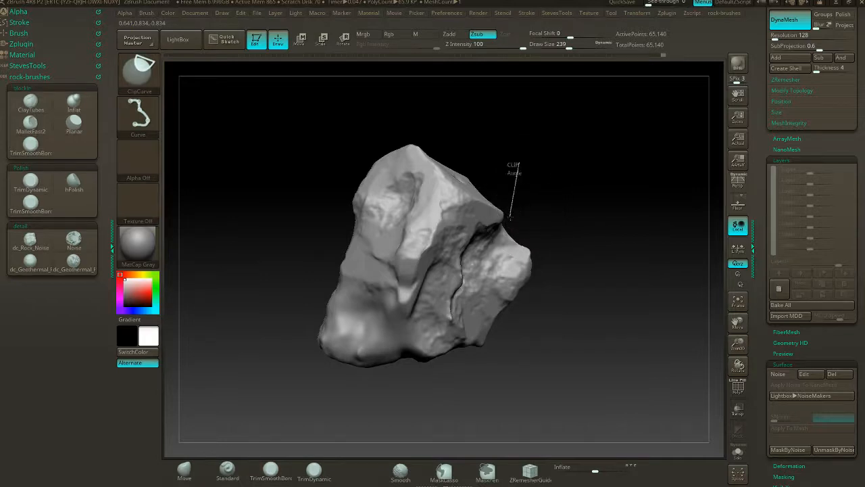
mouse_move(499, 234)
ctrl+shift+mouse_down()
mouse_move(474, 303)
mouse_move(469, 353)
mouse_move(484, 365)
mouse_move(469, 358)
mouse_move(527, 239)
mouse_move(486, 244)
mouse_move(512, 228)
mouse_move(581, 230)
ctrl+shift+mouse_up()
- Trim the border of the newly clipped face with TrimSmoothBorder and update the DynaMesh
drag(410, 312, 419, 295)
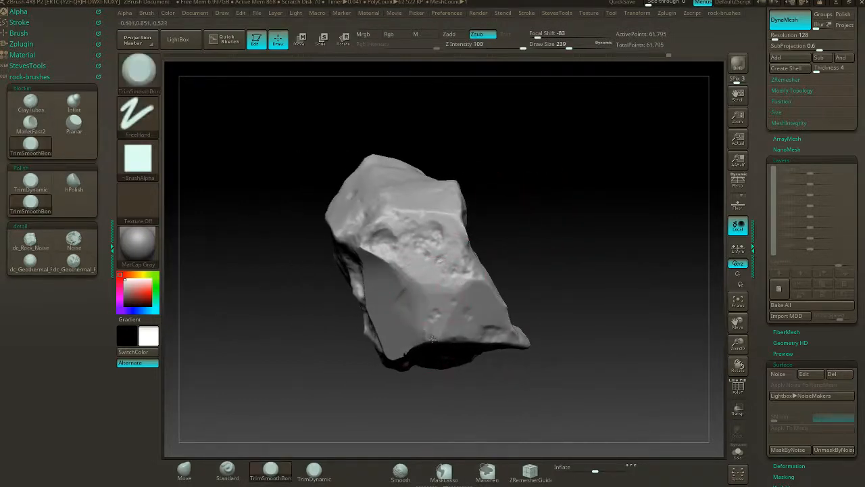
drag(536, 251, 513, 226)
mouse_move(409, 365)
mouse_down()
mouse_move(434, 340)
mouse_move(428, 327)
mouse_up()
ctrl+drag(485, 246, 450, 180)
drag(428, 144, 487, 223)
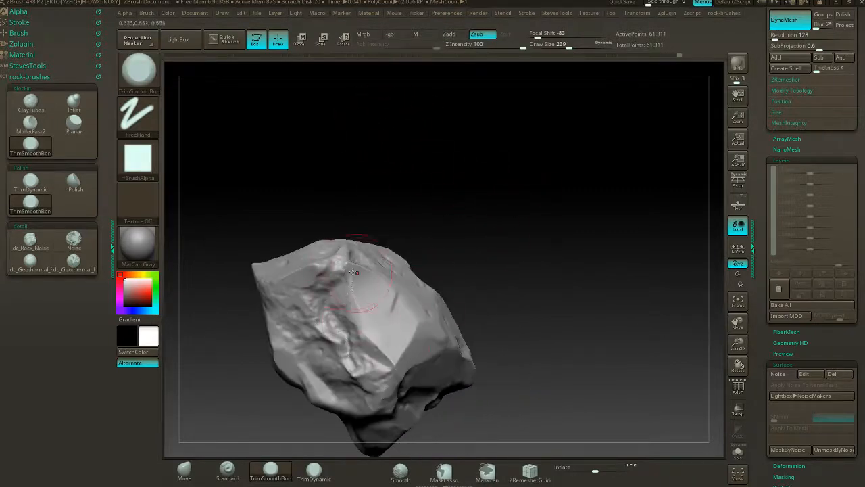
- Trim the upper end of the clipped face and the ledge above the rough recess, and update the DynaMesh
drag(368, 269, 404, 281)
mouse_move(483, 249)
mouse_down()
mouse_move(445, 270)
mouse_move(358, 266)
mouse_up()
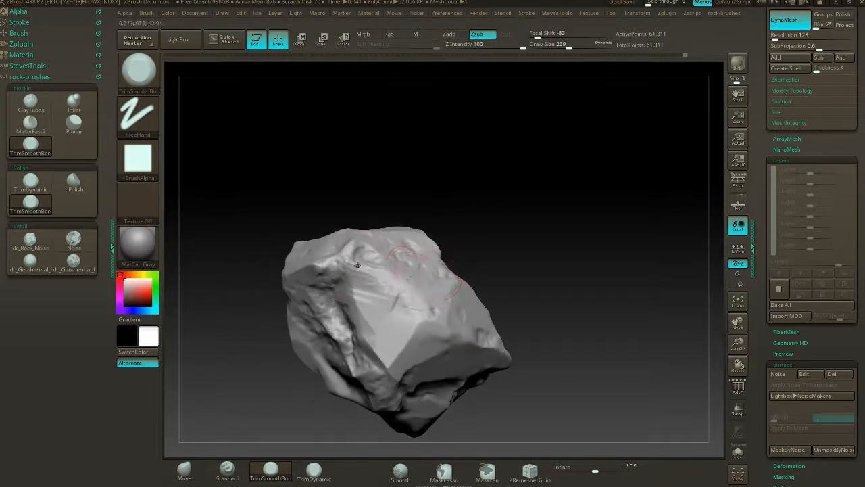
mouse_move(408, 308)
mouse_down()
mouse_move(468, 348)
mouse_move(541, 284)
mouse_move(559, 222)
mouse_up()
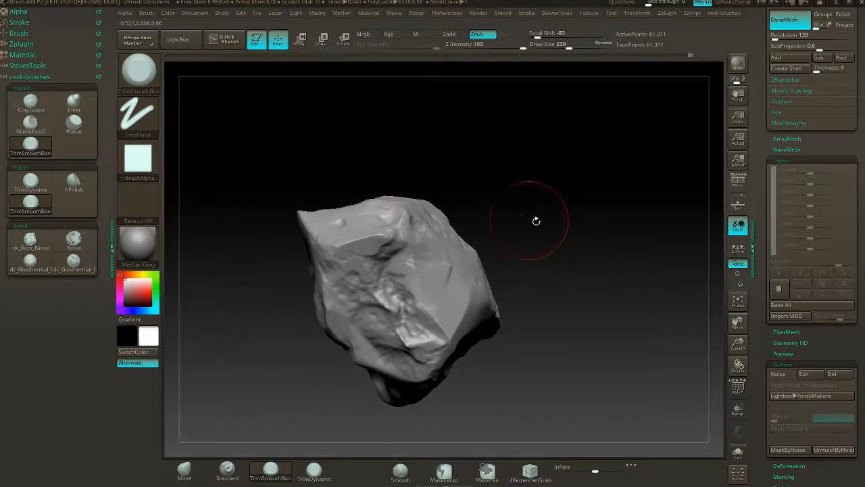
mouse_move(389, 234)
mouse_down()
mouse_move(358, 239)
mouse_move(401, 231)
mouse_up()
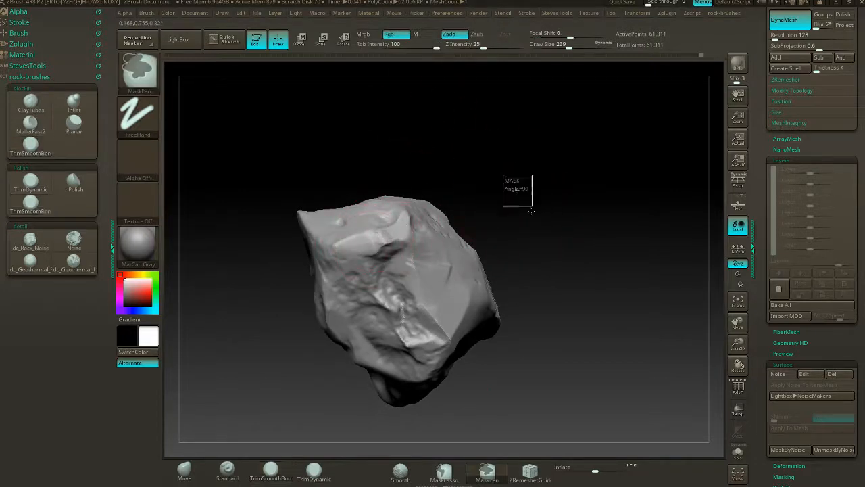
drag(516, 188, 545, 230)
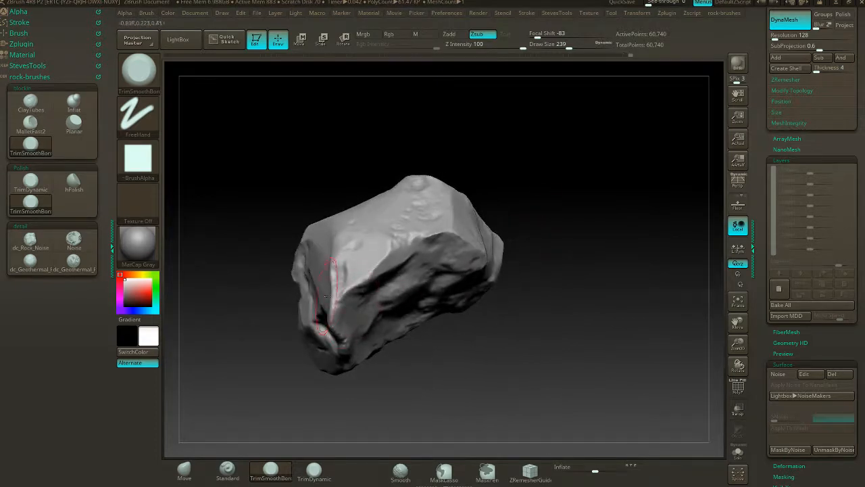
- Trim the raised crease near the rock's narrow end into a flatter facet
drag(513, 180, 458, 272)
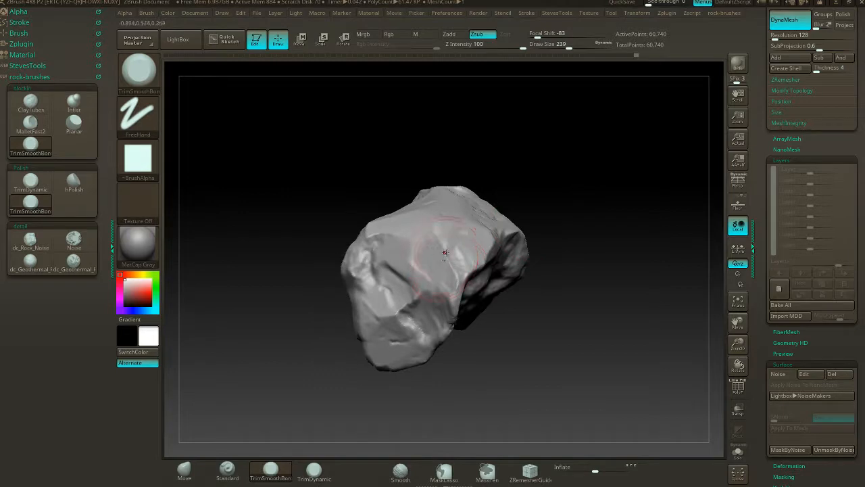
drag(438, 237, 449, 263)
mouse_move(549, 217)
mouse_down()
mouse_move(560, 220)
mouse_move(510, 209)
mouse_move(556, 210)
mouse_move(630, 161)
mouse_move(562, 191)
mouse_move(575, 154)
mouse_move(610, 214)
mouse_move(632, 203)
mouse_move(602, 210)
mouse_up()
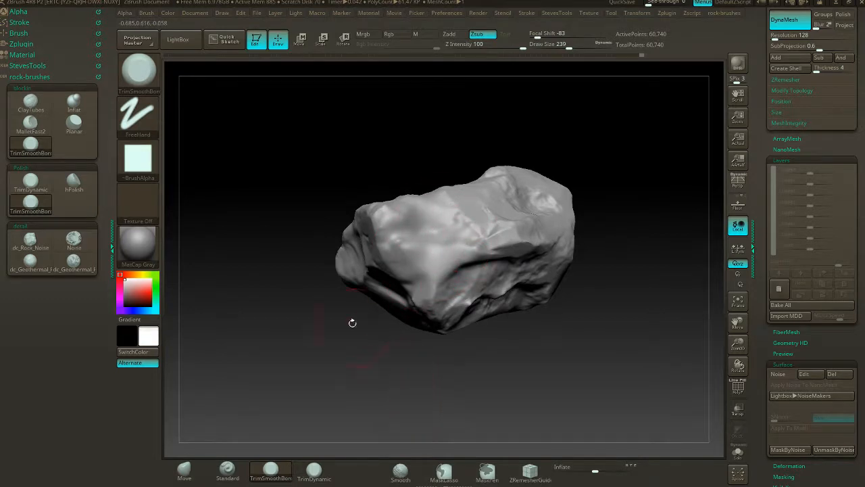
- Roughen the rock's broad front face with the Noise brush at draw size 239 and update the DynaMesh
click(75, 239)
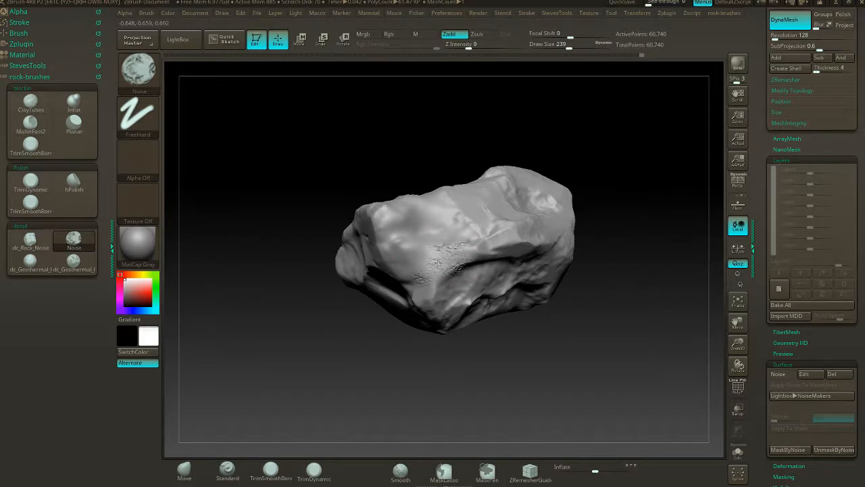
drag(433, 248, 479, 235)
mouse_move(549, 146)
alt+mouse_down()
mouse_move(557, 145)
mouse_move(355, 169)
alt+mouse_up()
mouse_move(404, 185)
alt+mouse_down()
mouse_move(463, 232)
mouse_move(430, 265)
alt+mouse_up()
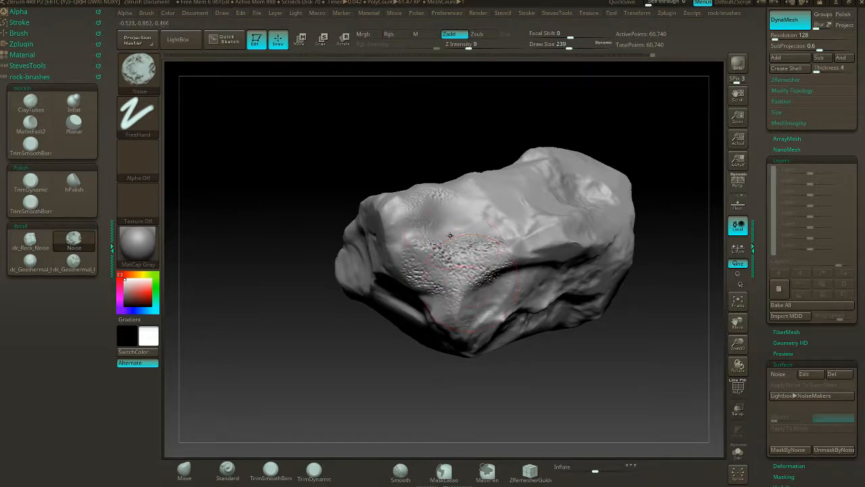
mouse_move(402, 360)
mouse_down()
mouse_move(373, 363)
mouse_move(402, 366)
mouse_up()
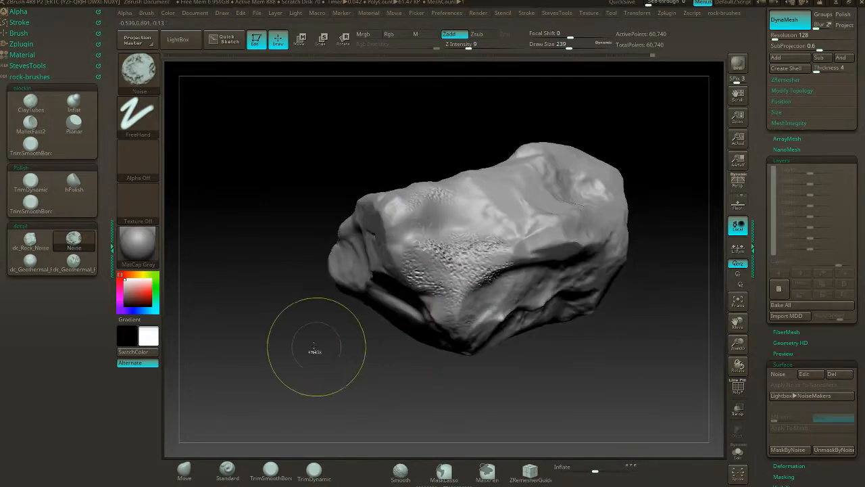
ctrl+drag(324, 350, 384, 382)
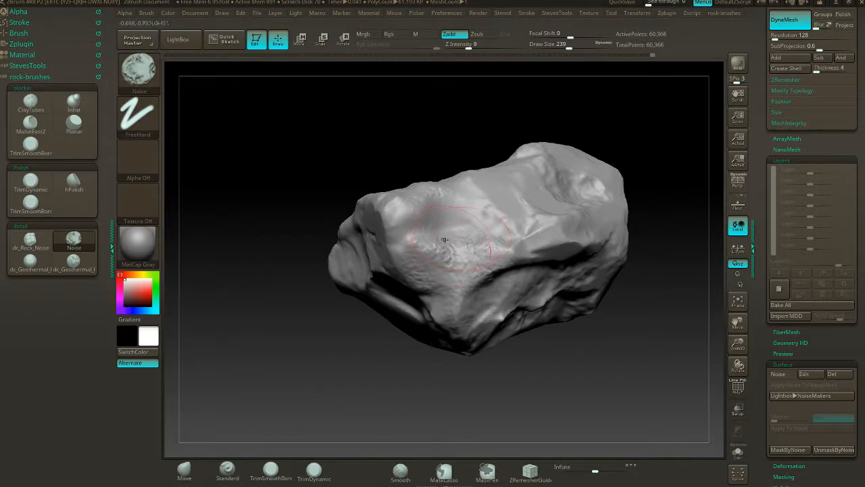
- Add coarser Noise brush texture to the front face at draw size 629, reduce the size to 338, and update the DynaMesh
key(s)
drag(471, 259, 495, 258)
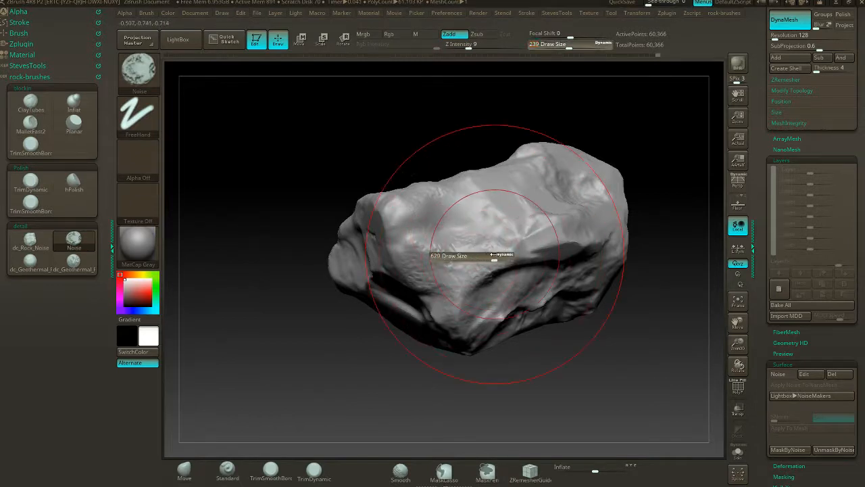
click(455, 273)
key(s)
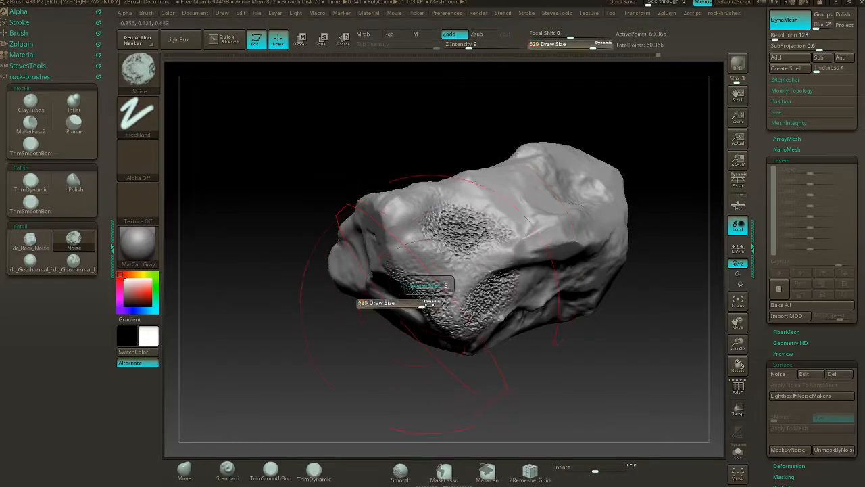
drag(429, 304, 412, 305)
ctrl+drag(327, 326, 340, 340)
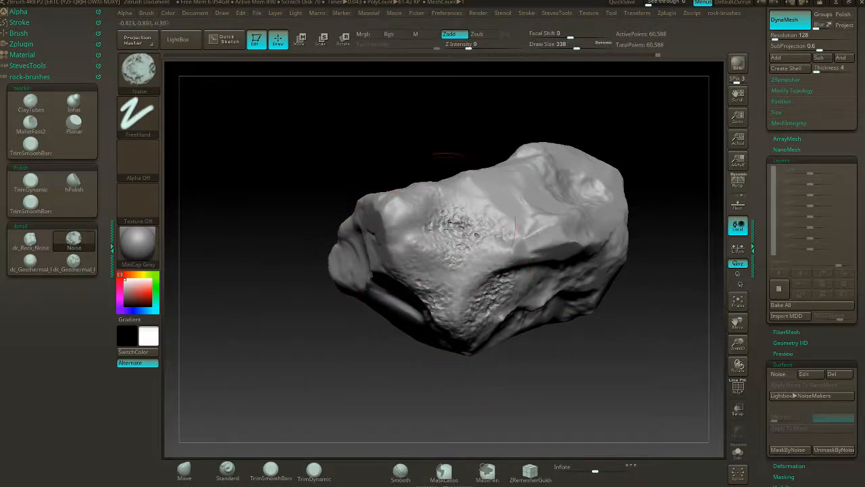
- Trim the noisy patch on the front face into small facets with TrimSmoothBorder at draw size 158, undoing the first oversized strokes
click(30, 143)
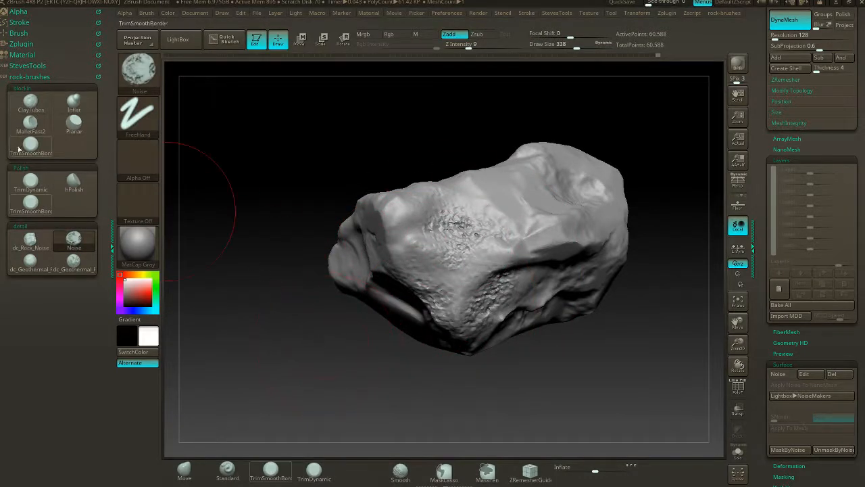
mouse_move(484, 223)
mouse_down()
mouse_move(444, 226)
mouse_move(456, 242)
mouse_move(468, 228)
mouse_move(482, 236)
mouse_up()
key(ctrl+z)
key(s)
key(ctrl+z)
key(s)
mouse_move(454, 268)
mouse_down()
mouse_move(443, 291)
mouse_move(501, 298)
mouse_move(473, 312)
mouse_move(432, 291)
mouse_move(484, 272)
mouse_up()
mouse_move(468, 242)
mouse_down()
mouse_move(463, 219)
mouse_move(486, 223)
mouse_move(495, 238)
mouse_up()
- Trim the rough edge between the front face and the clipped notch at the rock's narrow end
drag(388, 361, 386, 315)
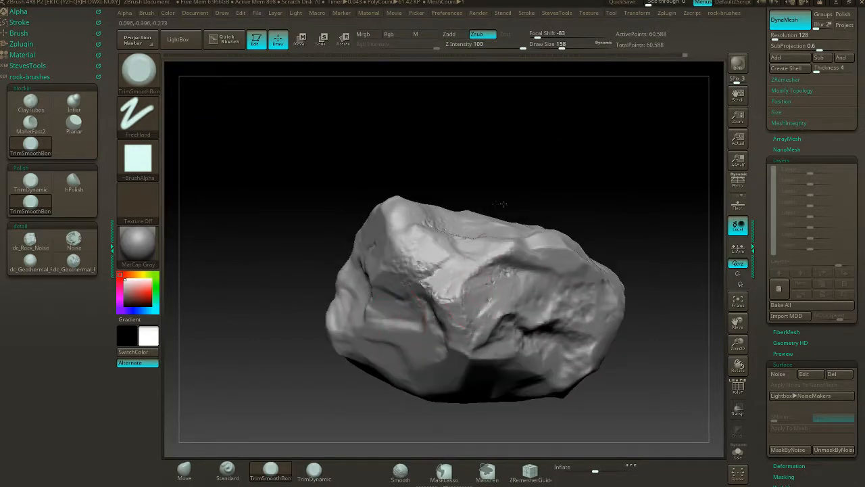
drag(503, 204, 435, 271)
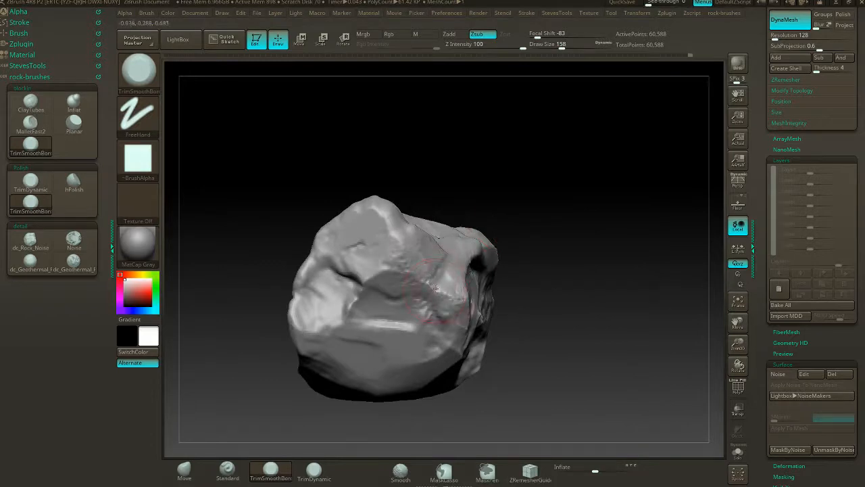
mouse_move(549, 301)
mouse_down()
mouse_move(484, 297)
mouse_move(526, 304)
mouse_up()
mouse_move(630, 170)
mouse_down()
mouse_move(554, 187)
mouse_move(473, 134)
mouse_move(535, 191)
mouse_move(535, 182)
mouse_move(520, 223)
mouse_move(583, 198)
mouse_move(558, 196)
mouse_move(572, 207)
mouse_move(501, 207)
mouse_move(518, 207)
mouse_move(498, 161)
mouse_move(501, 212)
mouse_move(488, 212)
mouse_move(577, 218)
mouse_move(591, 210)
mouse_move(554, 205)
mouse_move(541, 217)
mouse_move(588, 203)
mouse_move(629, 171)
mouse_move(570, 160)
mouse_move(502, 171)
mouse_move(550, 174)
mouse_move(475, 243)
mouse_up()
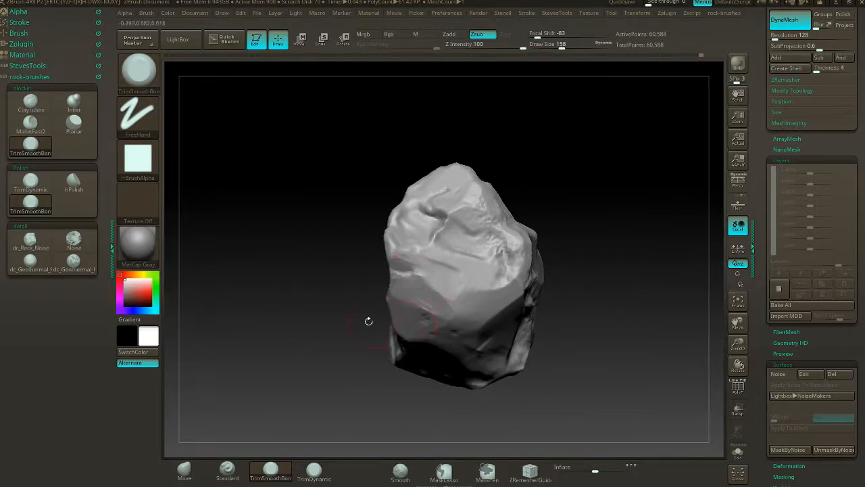
- Trim the raised ridge and the uneven edges around the rock's opposite side and upper corner
mouse_move(369, 321)
mouse_down()
mouse_move(458, 247)
mouse_move(413, 252)
mouse_up()
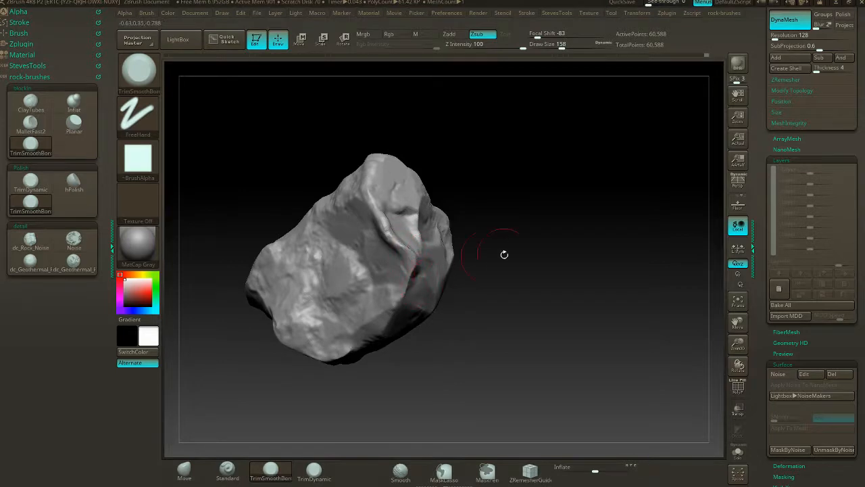
drag(505, 254, 428, 271)
drag(346, 307, 401, 296)
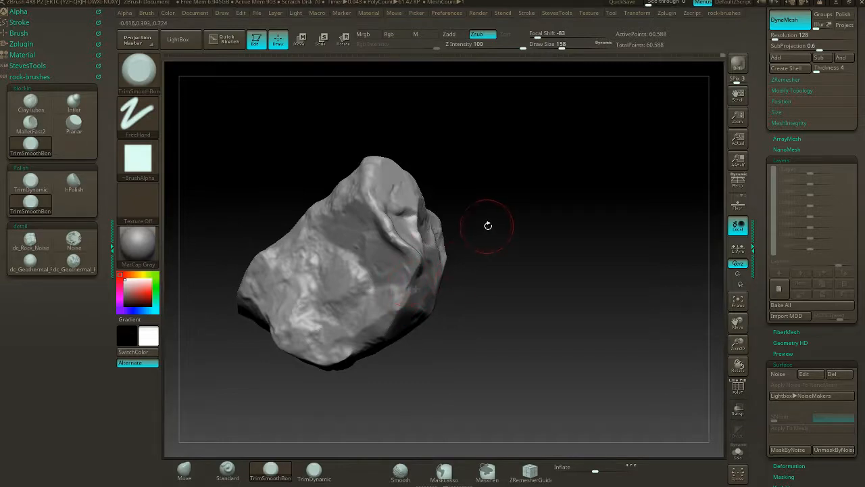
drag(488, 226, 505, 229)
alt+drag(458, 212, 520, 195)
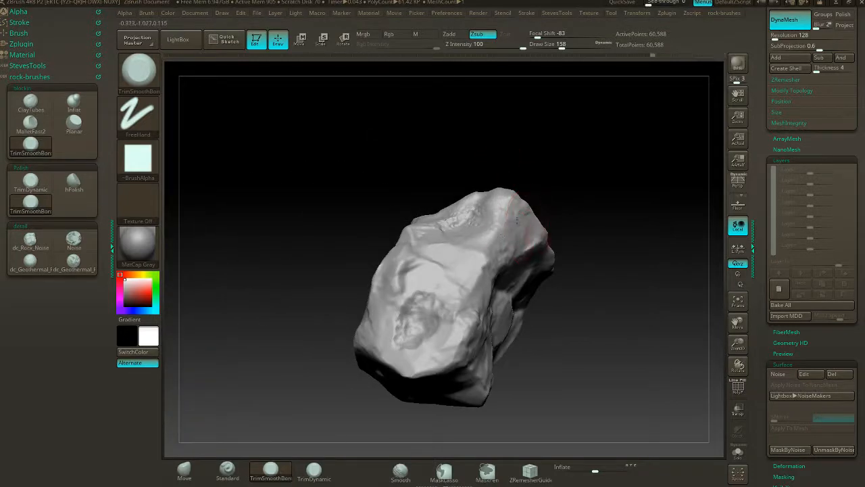
drag(518, 177, 296, 235)
drag(543, 246, 558, 210)
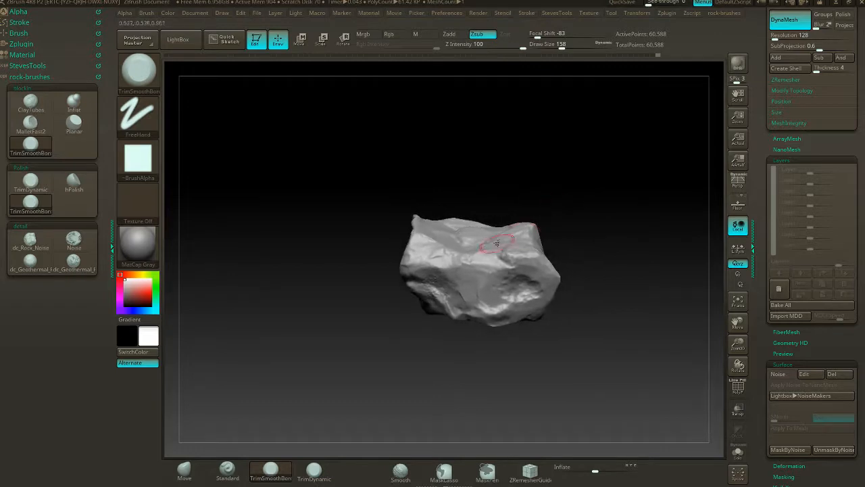
- Reshape the rock's upper rim and silhouette with the Move brush at draw size 408
click(194, 471)
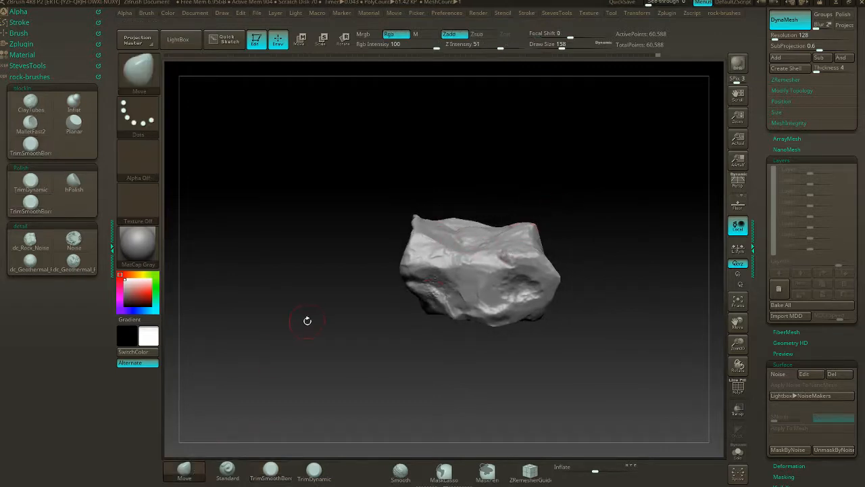
key(s)
drag(336, 315, 356, 315)
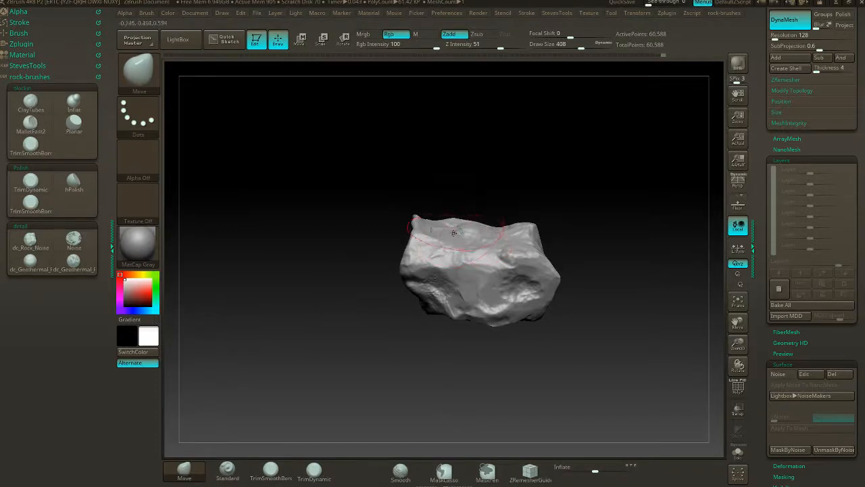
mouse_move(583, 218)
mouse_down()
mouse_move(475, 215)
mouse_move(494, 205)
mouse_move(515, 231)
mouse_move(561, 224)
mouse_up()
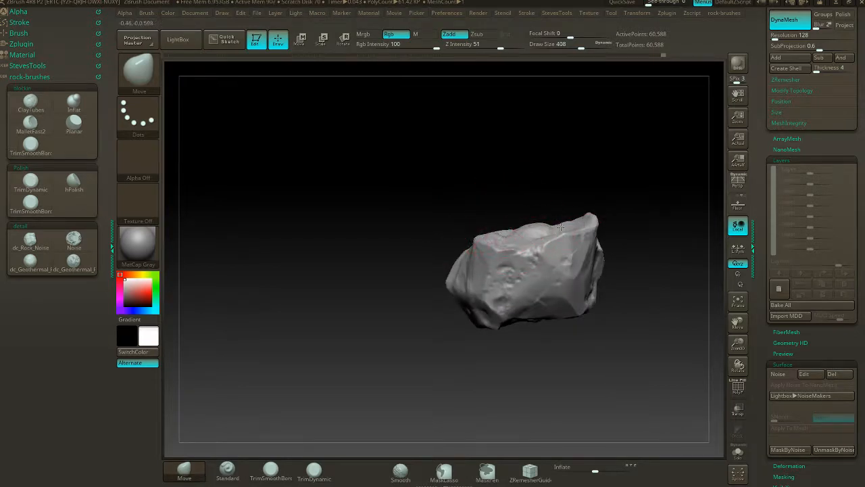
mouse_move(481, 219)
mouse_down()
mouse_move(566, 217)
mouse_move(509, 218)
mouse_move(451, 233)
mouse_up()
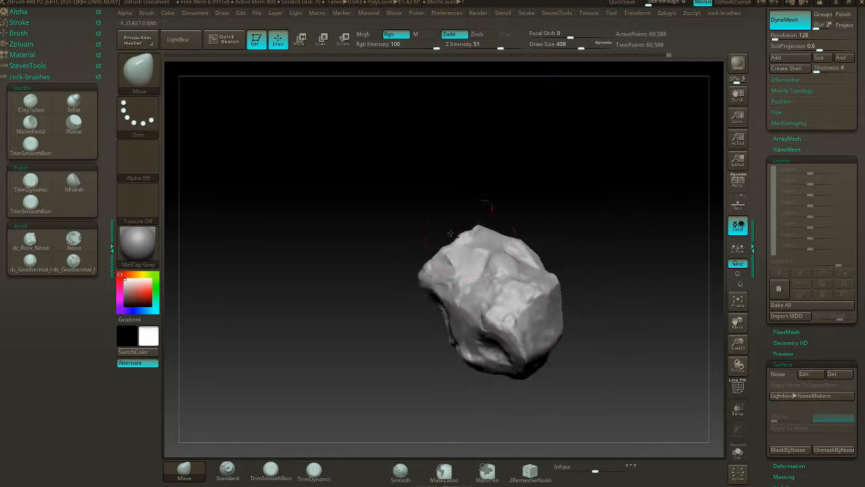
- Flatten the bumps in the middle of the rock's upper surface with TrimSmoothBorder at draw size 182
click(30, 145)
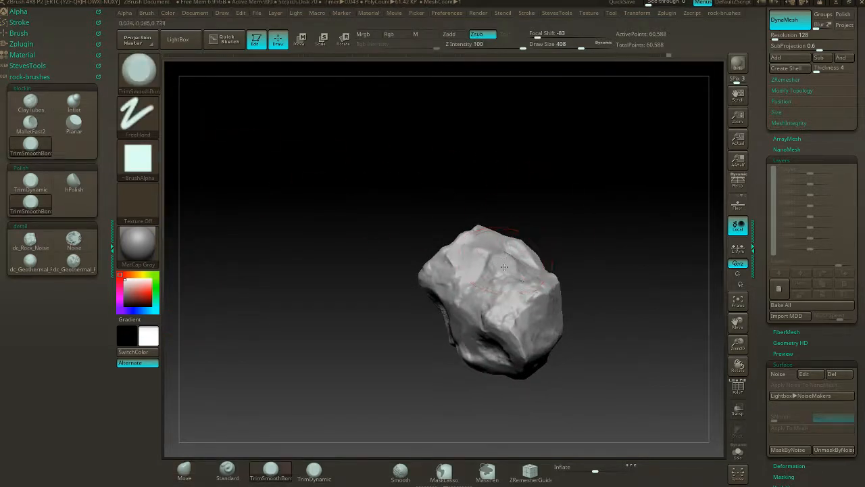
key(s)
drag(549, 234, 531, 235)
drag(498, 260, 523, 265)
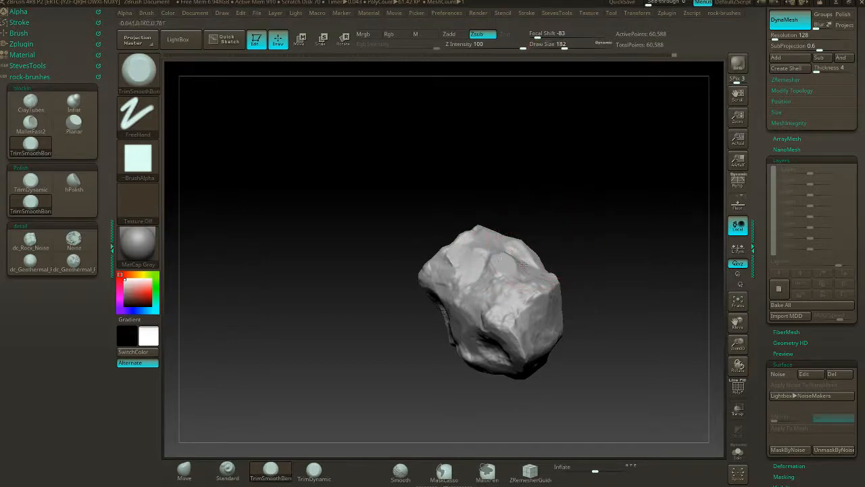
alt+drag(568, 226, 611, 233)
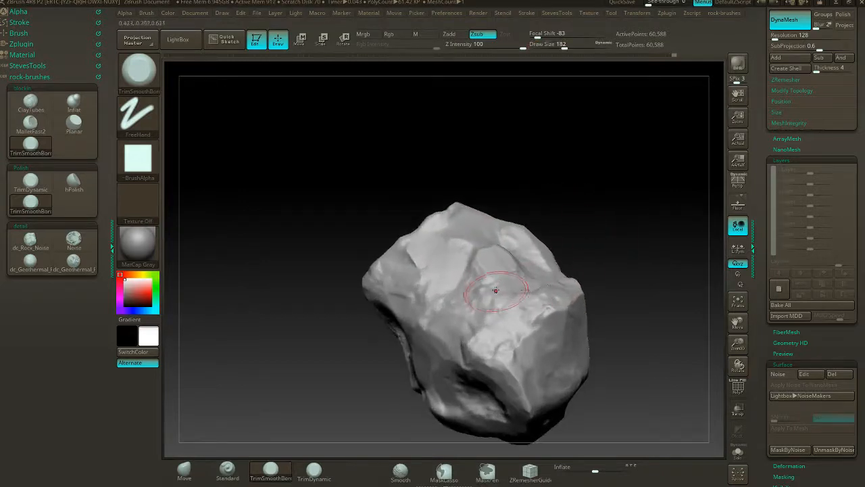
drag(480, 263, 503, 251)
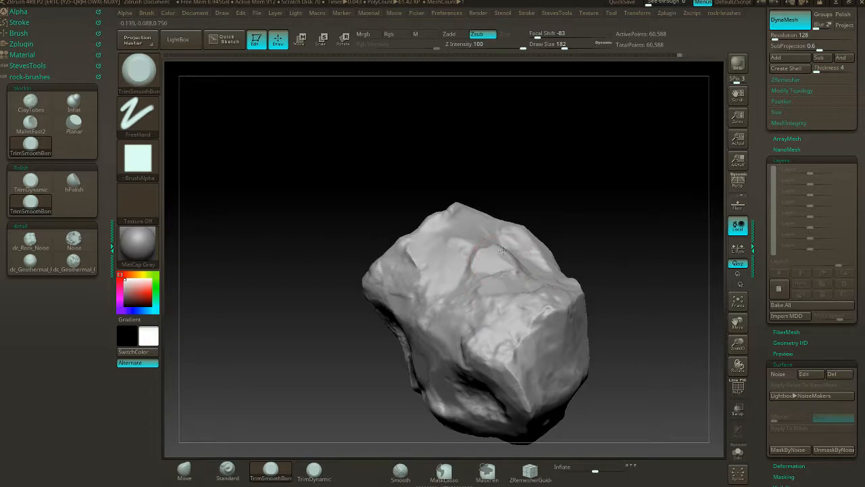
- Trim the ridge along the edge of the upper surface, working from several angles
drag(560, 241, 590, 236)
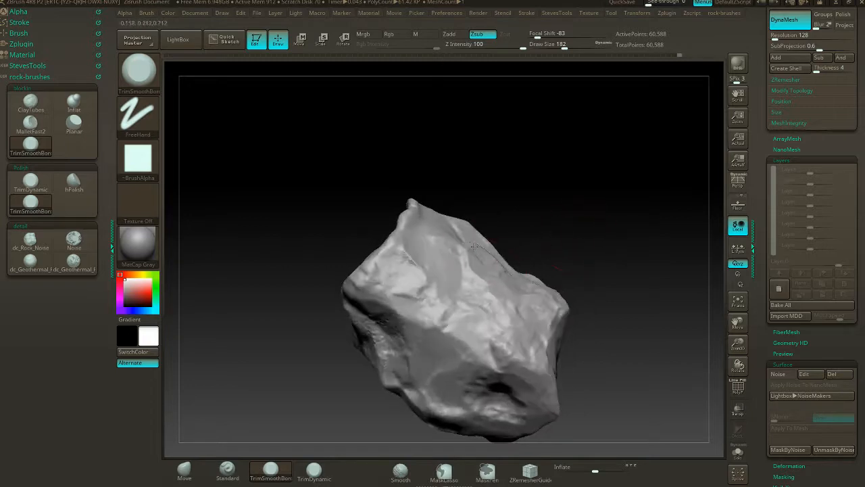
drag(505, 280, 507, 293)
drag(575, 260, 557, 274)
drag(499, 284, 482, 243)
mouse_move(613, 211)
mouse_down()
mouse_move(635, 206)
mouse_move(567, 220)
mouse_move(499, 207)
mouse_move(503, 195)
mouse_move(514, 205)
mouse_move(457, 196)
mouse_move(506, 230)
mouse_move(493, 197)
mouse_move(541, 230)
mouse_move(514, 217)
mouse_move(534, 209)
mouse_move(541, 216)
mouse_move(539, 199)
mouse_move(520, 193)
mouse_move(554, 245)
mouse_move(563, 203)
mouse_move(537, 213)
mouse_move(553, 216)
mouse_move(513, 190)
mouse_up()
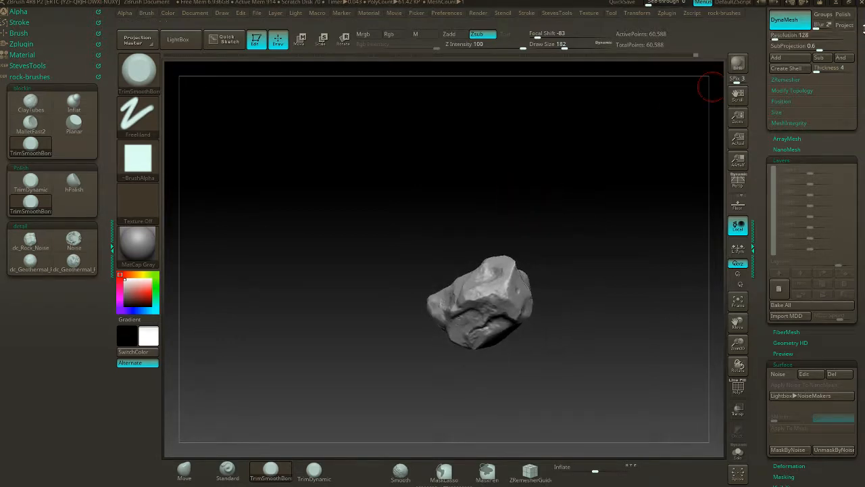
- Save the rock tool as demo_rock.ztl on the Desktop, overwriting the existing file
scroll(786, 113, up, 10)
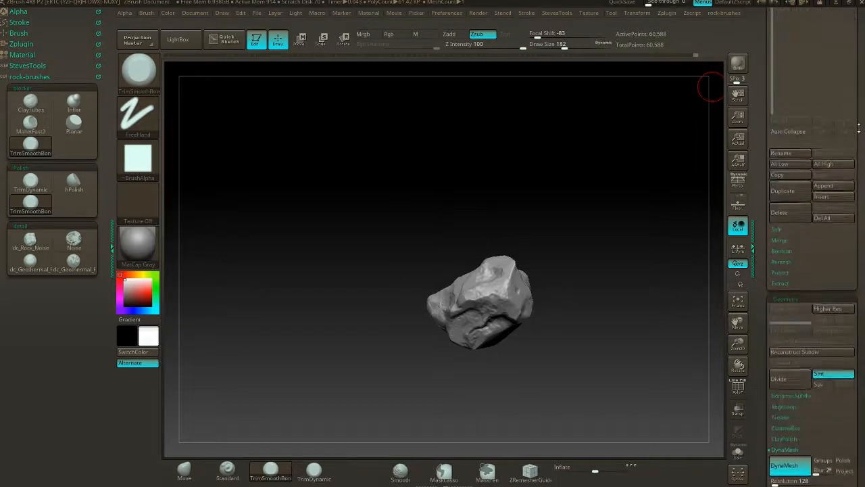
scroll(786, 113, up, 3)
click(833, 27)
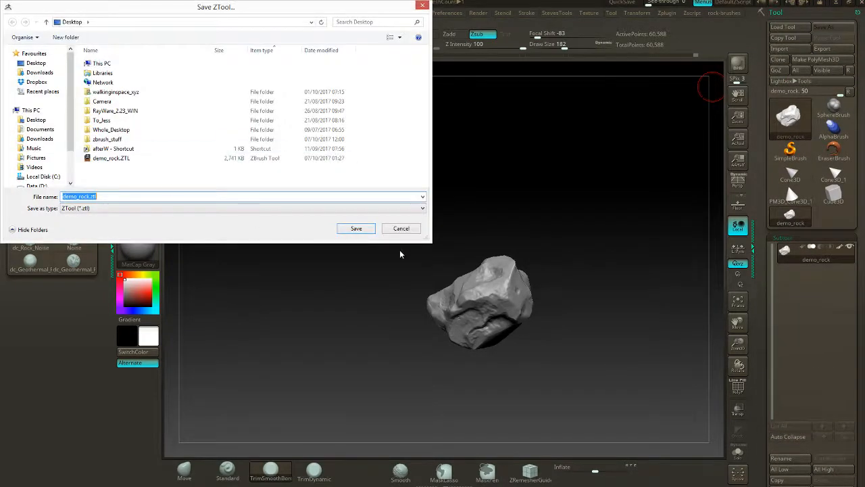
click(359, 229)
click(436, 237)
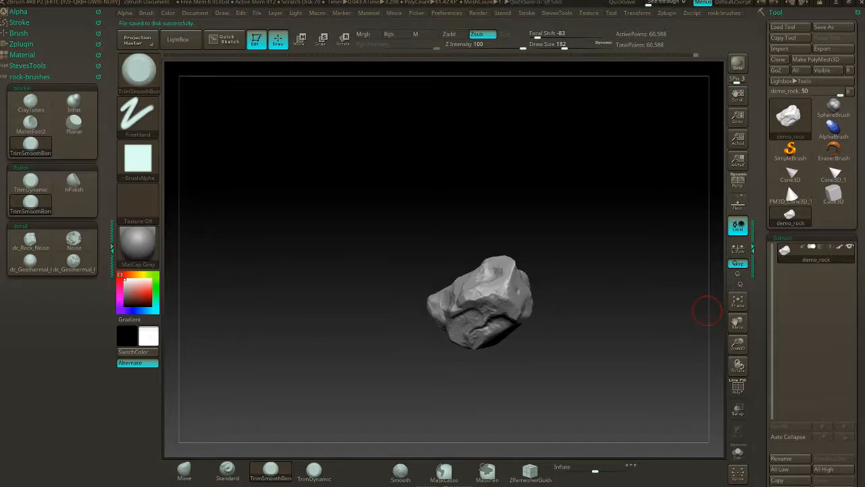
- Switch to Photoshop and examine the surfaces, edges and hollows of the rocks in the reference photos, and return to ZBrush
key(super)
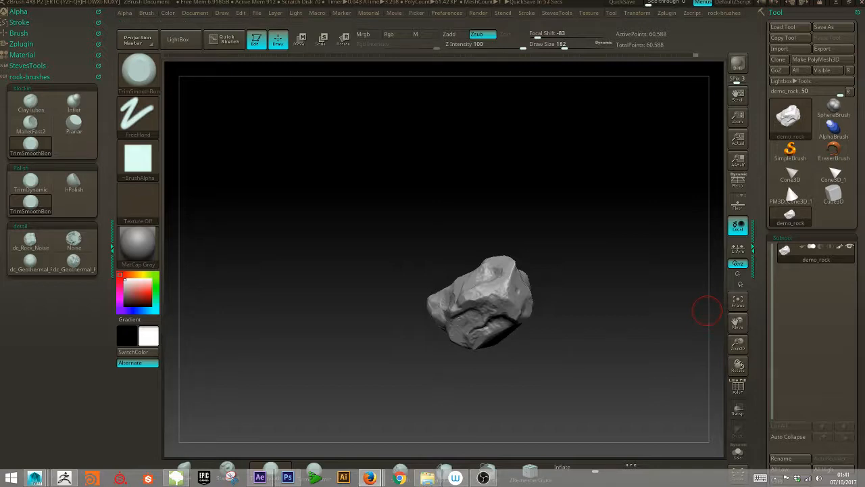
key(alt+Tab)
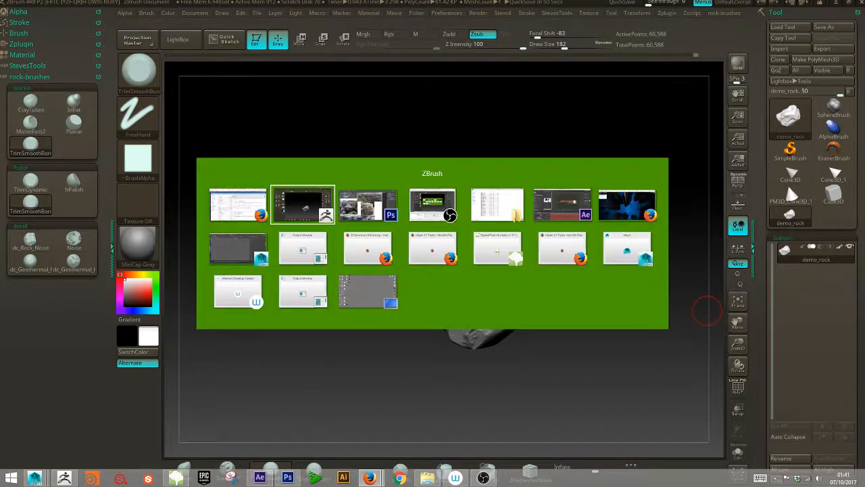
key(alt+Tab)
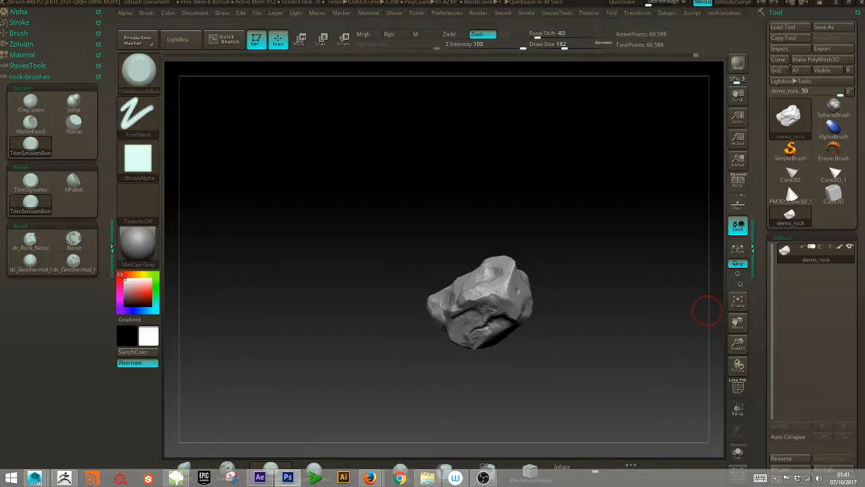
drag(864, 26, 666, 40)
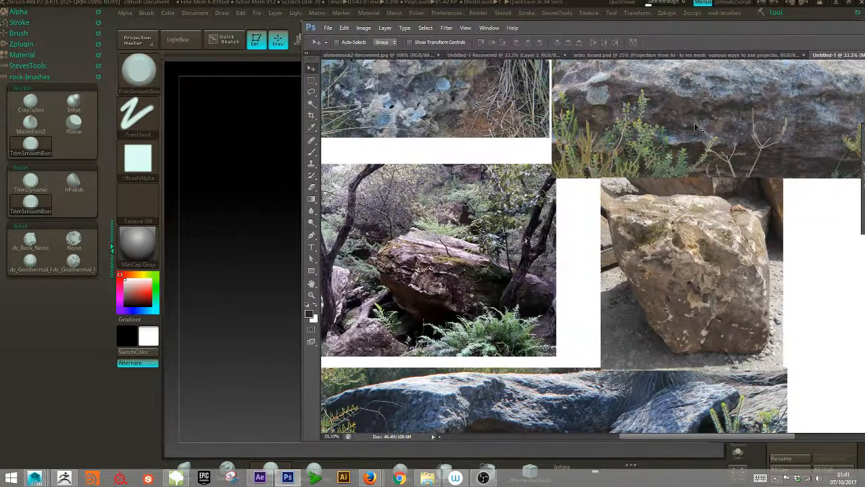
drag(692, 121, 622, 187)
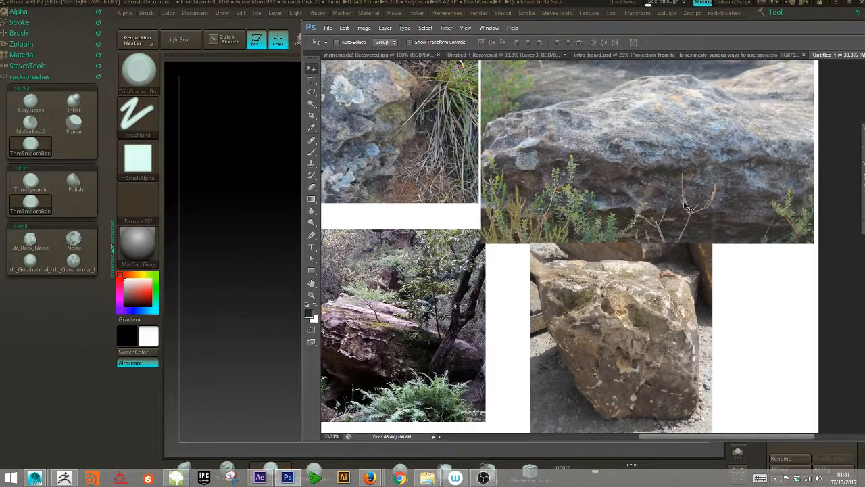
drag(602, 145, 531, 179)
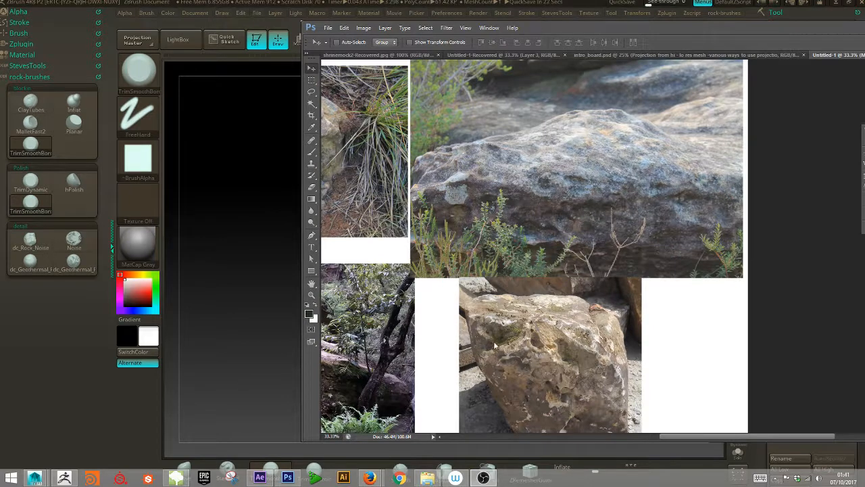
drag(392, 178, 657, 188)
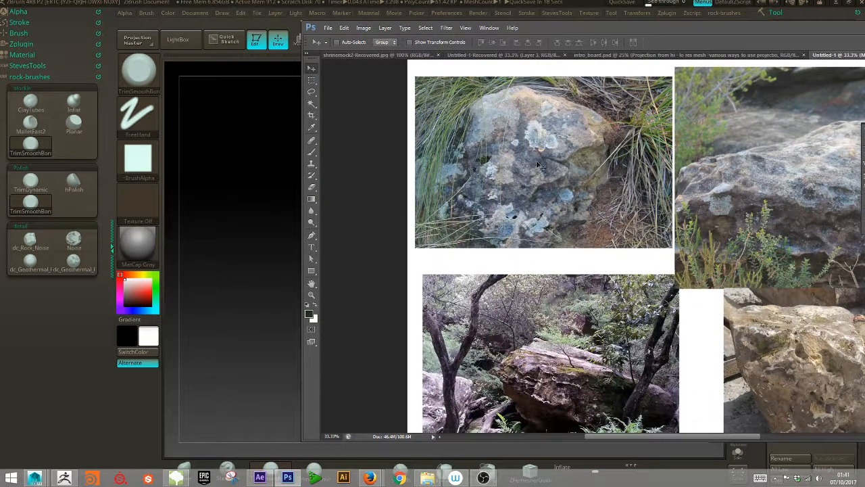
scroll(544, 315, down, 3)
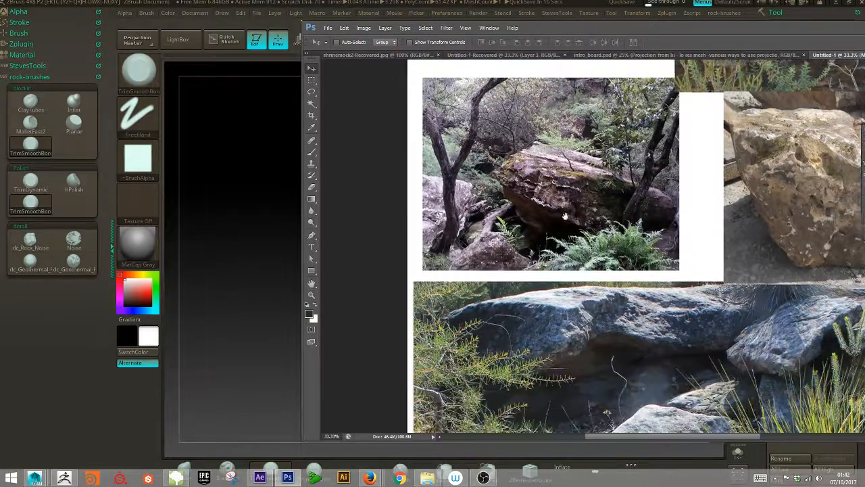
scroll(581, 291, down, 3)
drag(658, 369, 568, 298)
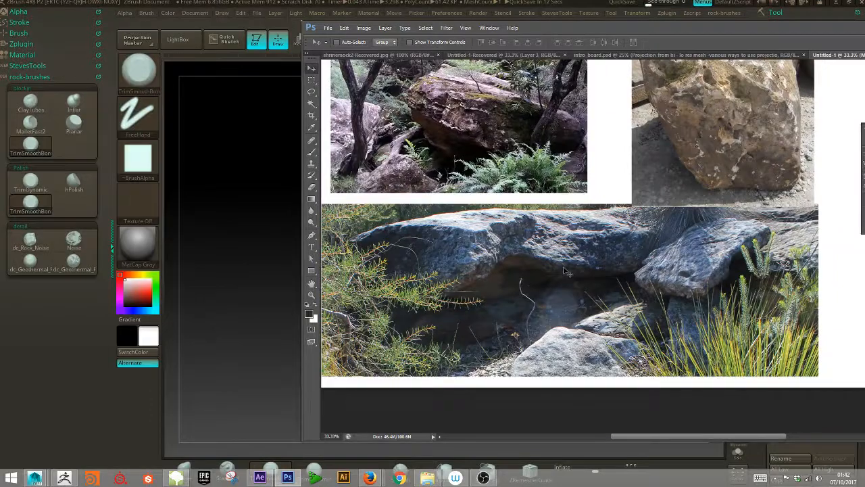
drag(554, 29, 864, 176)
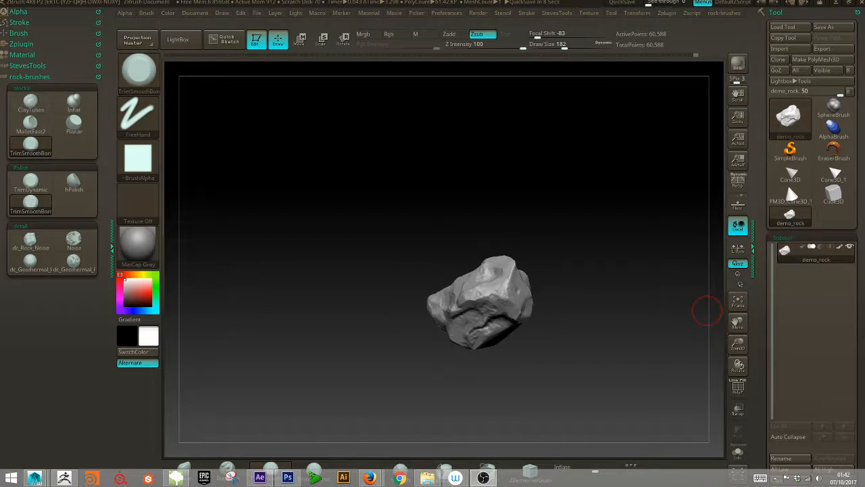
- Set the draw size to 35 and remesh the rock with DynaMesh at resolution 552
drag(639, 271, 570, 248)
mouse_move(609, 336)
mouse_down()
mouse_move(601, 301)
mouse_move(626, 305)
mouse_move(601, 309)
mouse_move(680, 318)
mouse_move(599, 347)
mouse_move(661, 194)
mouse_move(539, 154)
mouse_move(549, 156)
mouse_up()
key(s)
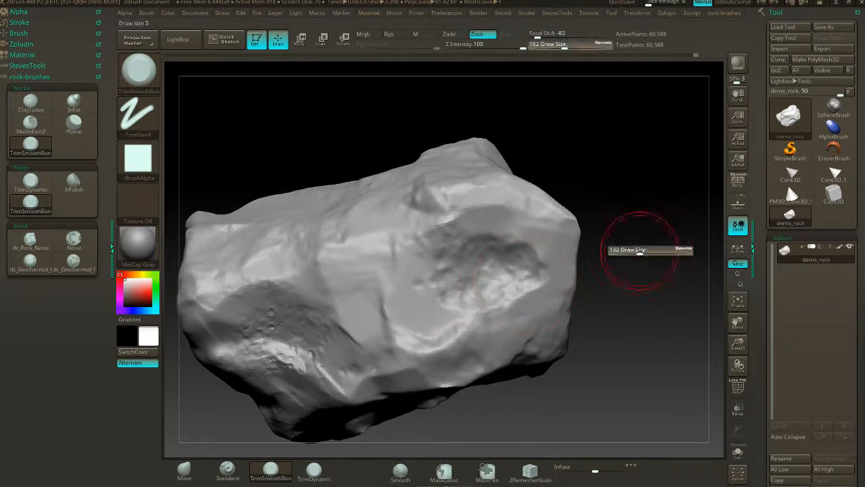
drag(647, 249, 605, 252)
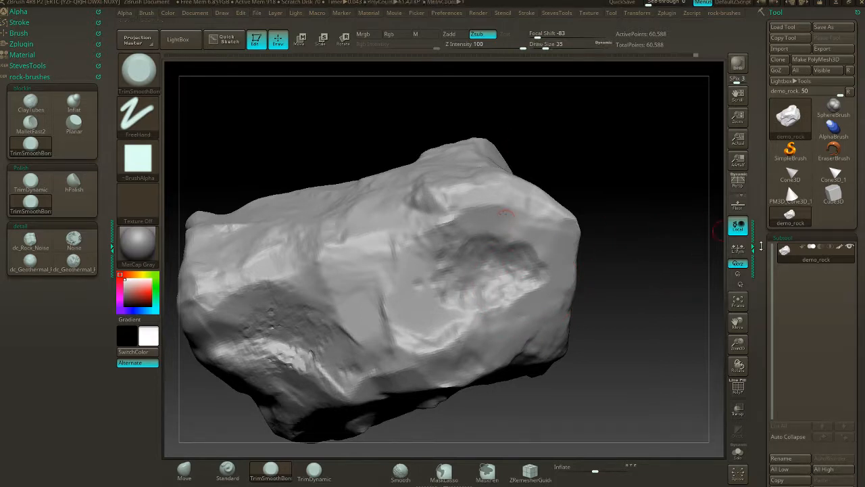
scroll(830, 154, down, 5)
scroll(806, 234, down, 5)
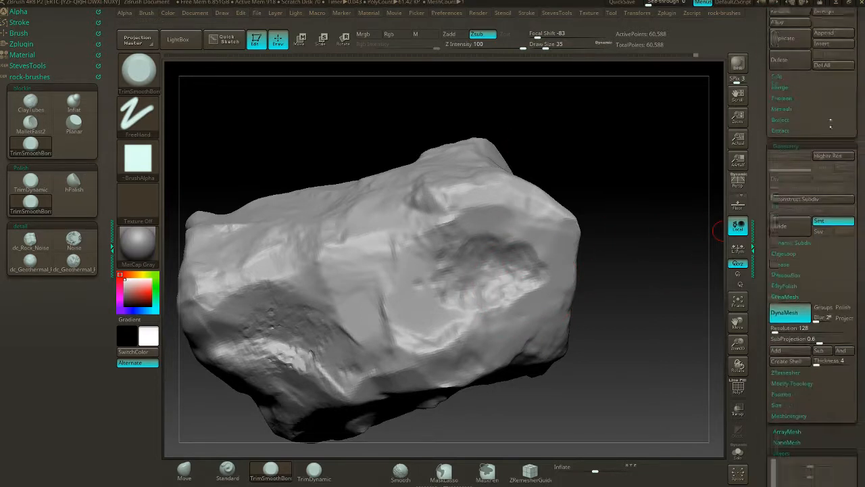
drag(776, 294, 784, 294)
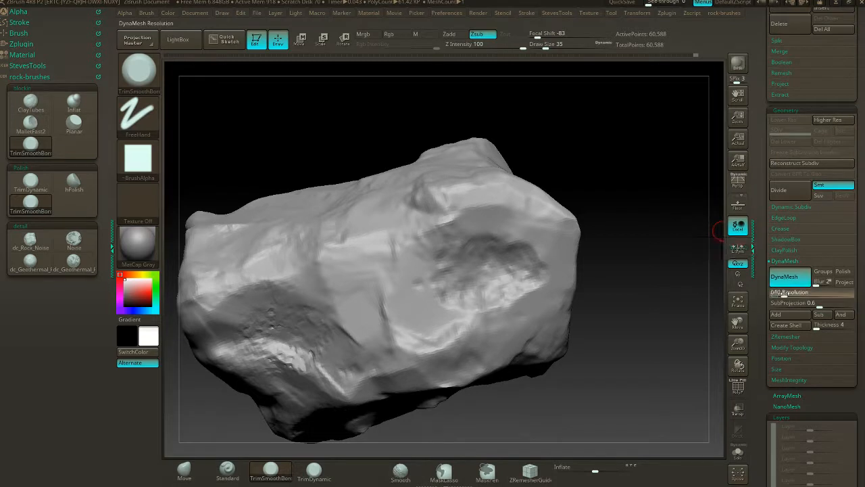
ctrl+drag(634, 243, 685, 291)
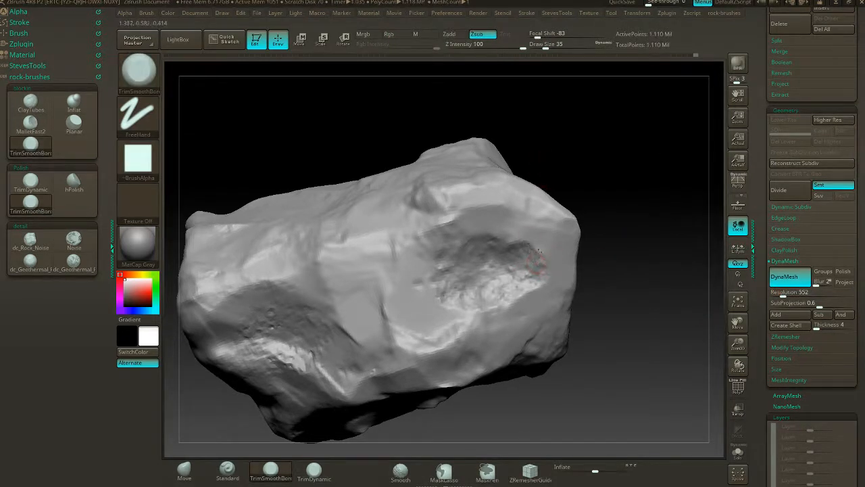
- Try trimming the upper edge of the large hollow in the rock's side with TrimSmoothBorder
drag(519, 237, 560, 249)
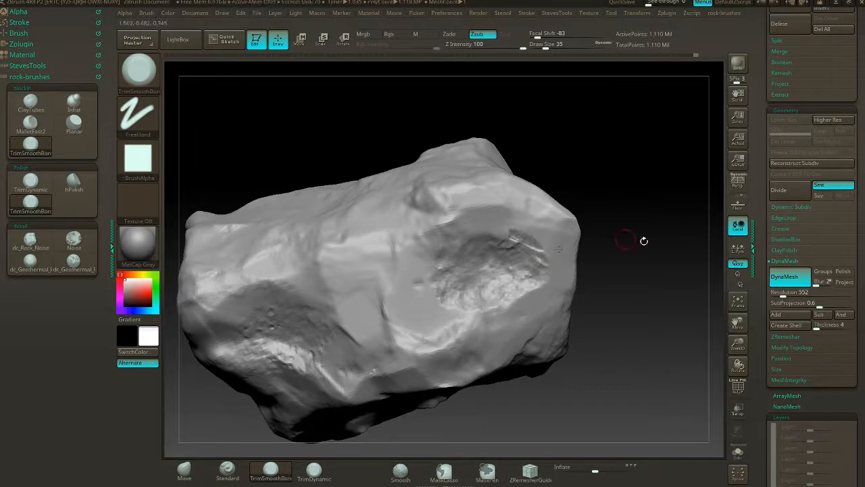
key(ctrl+z)
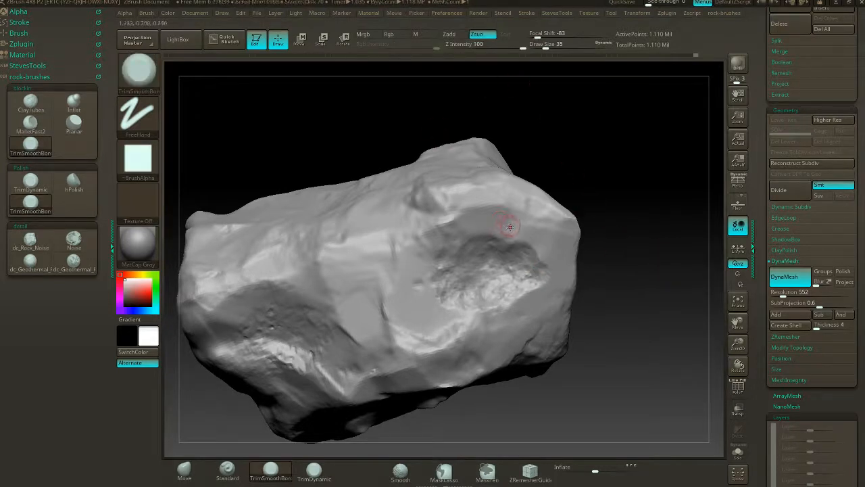
alt+drag(599, 239, 629, 238)
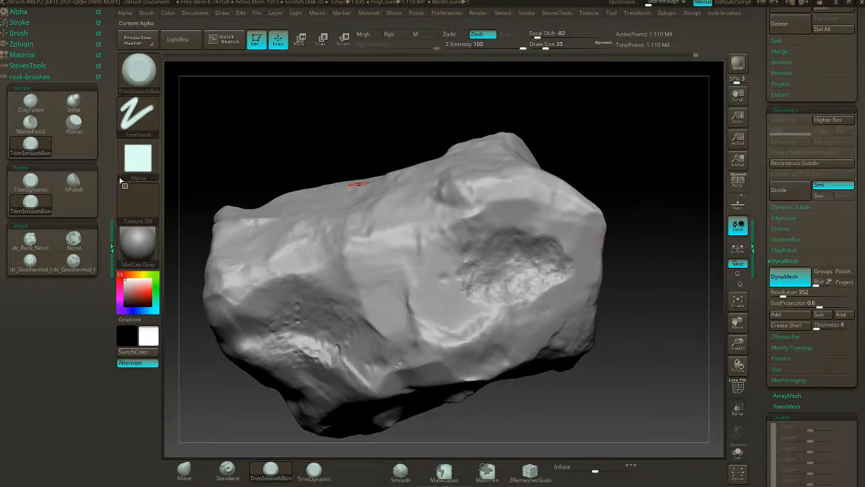
- Select the Standard brush and test a MaskPen mask with the Color Spray stroke over the large hollow
click(138, 75)
click(227, 466)
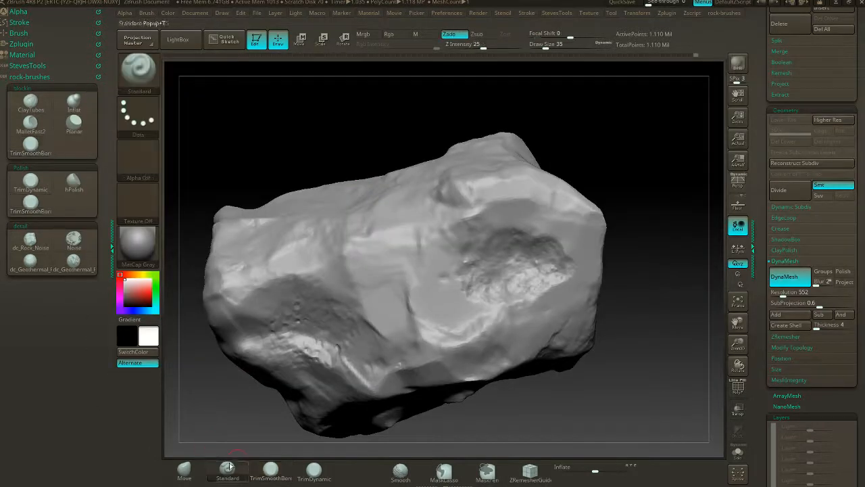
key(ctrl)
click(147, 119)
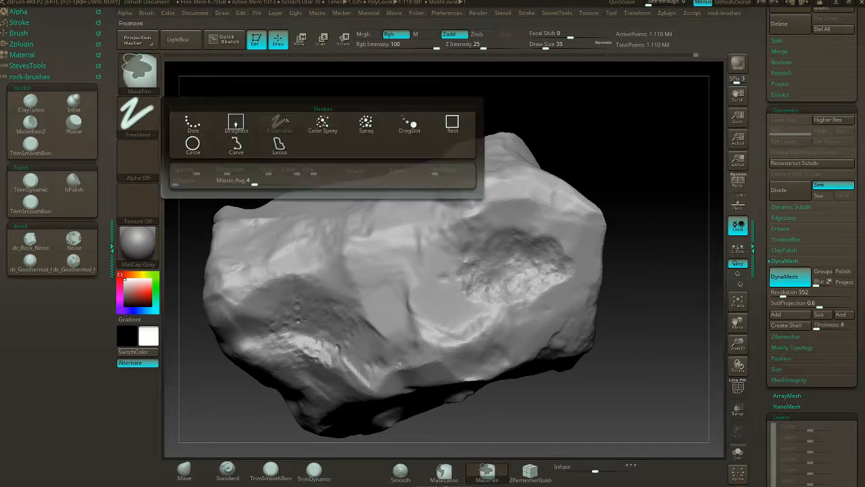
key(ctrl)
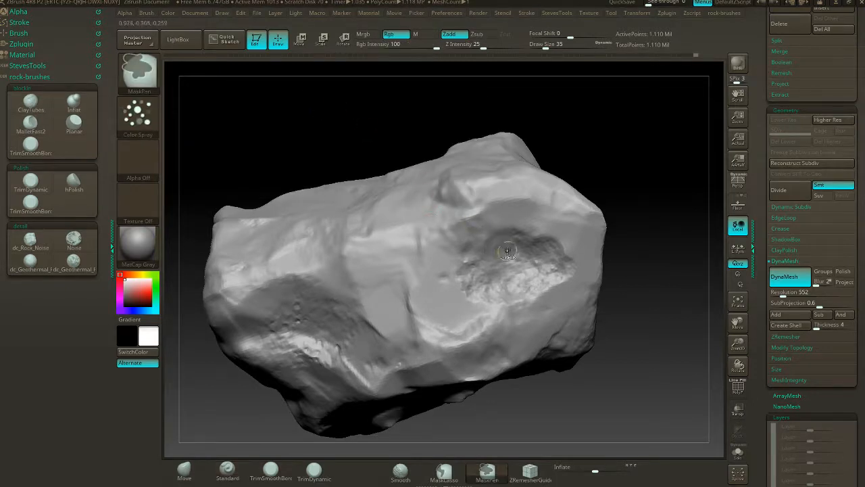
mouse_move(518, 269)
ctrl+mouse_down()
mouse_move(541, 281)
mouse_move(466, 271)
mouse_move(527, 243)
mouse_move(498, 227)
mouse_move(564, 227)
mouse_move(526, 211)
ctrl+mouse_up()
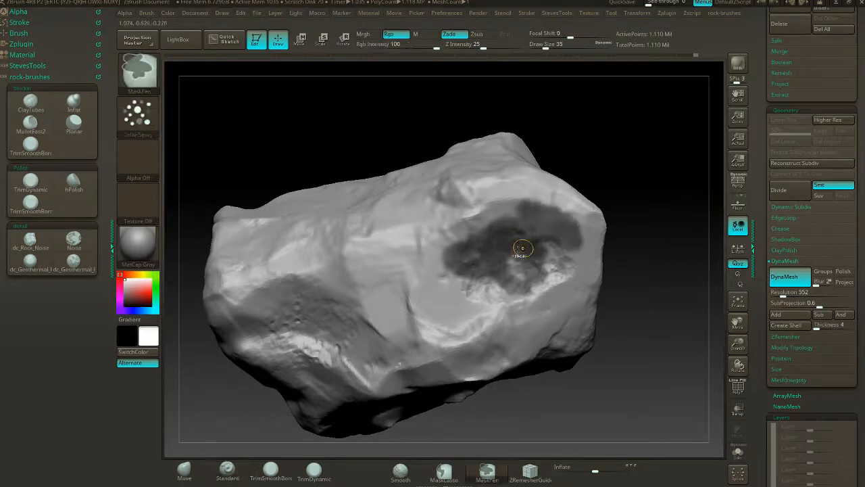
key(ctrl+z)
- Try masking the large hollow with a lower Color Spray placement value
click(140, 121)
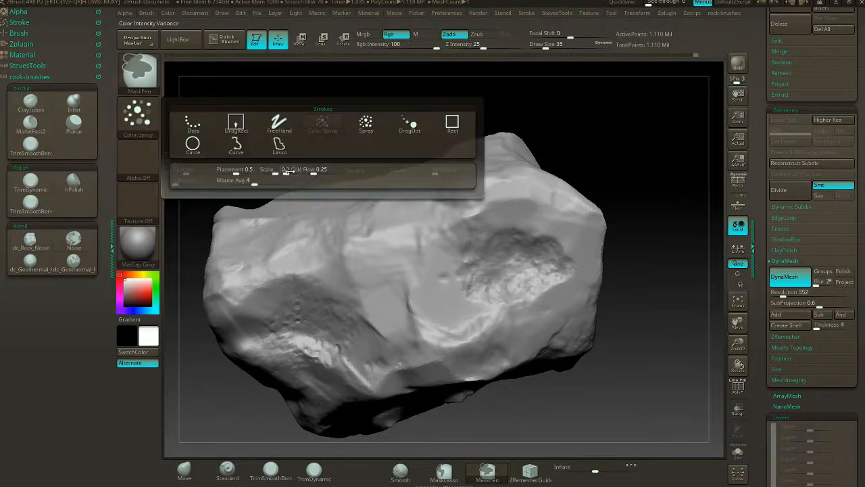
ctrl+drag(238, 173, 236, 173)
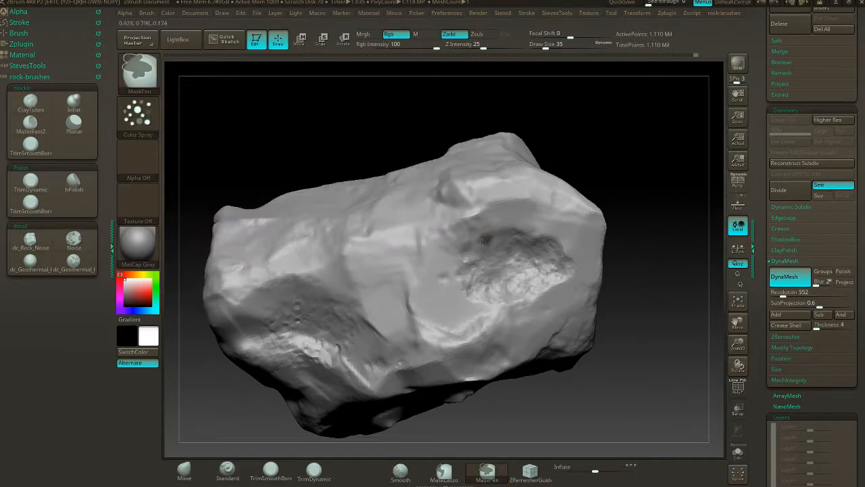
click(157, 129)
drag(237, 172, 230, 173)
mouse_move(542, 224)
ctrl+mouse_down()
mouse_move(564, 259)
mouse_move(532, 304)
mouse_move(516, 301)
ctrl+mouse_up()
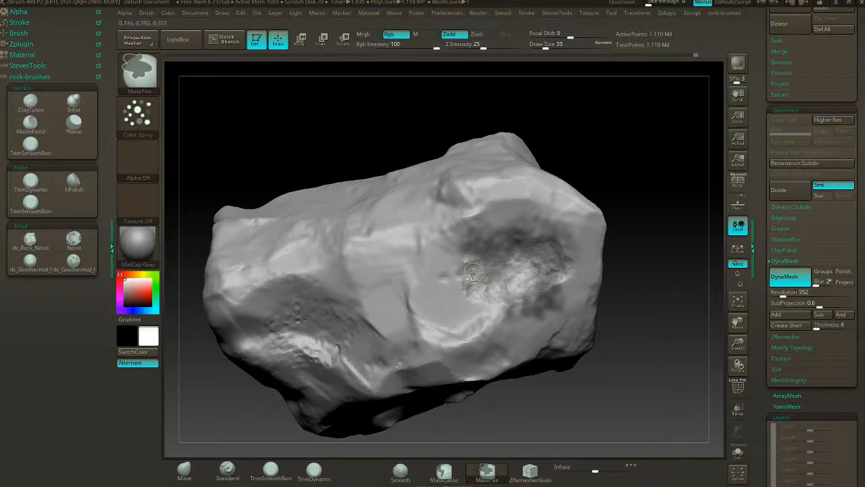
key(ctrl+z)
- Test the Color Spray mask on the rock with placement 1 and draw size 87
click(137, 115)
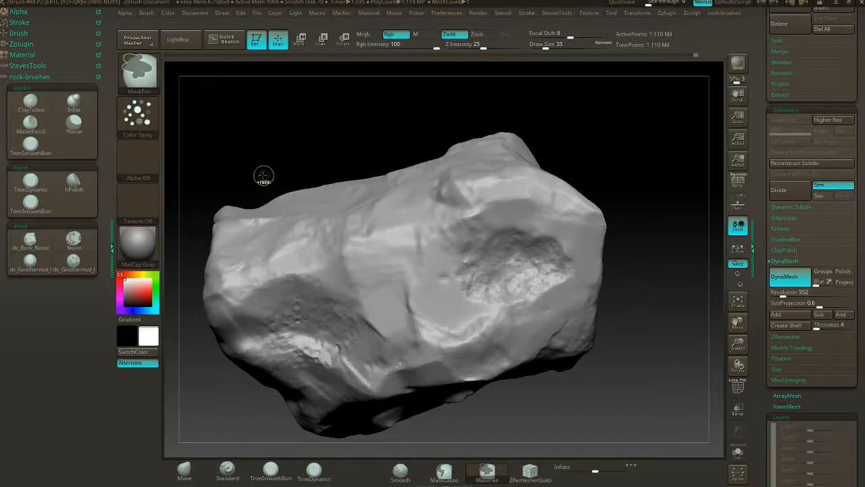
ctrl+click(141, 119)
key(s)
mouse_move(506, 277)
mouse_down()
mouse_move(525, 276)
mouse_move(508, 261)
mouse_move(524, 258)
mouse_move(514, 267)
mouse_move(522, 275)
mouse_move(528, 267)
mouse_up()
key(s)
mouse_move(379, 254)
ctrl+mouse_down()
mouse_move(411, 228)
mouse_move(454, 281)
ctrl+mouse_up()
key(ctrl+z)
key(ctrl+z)
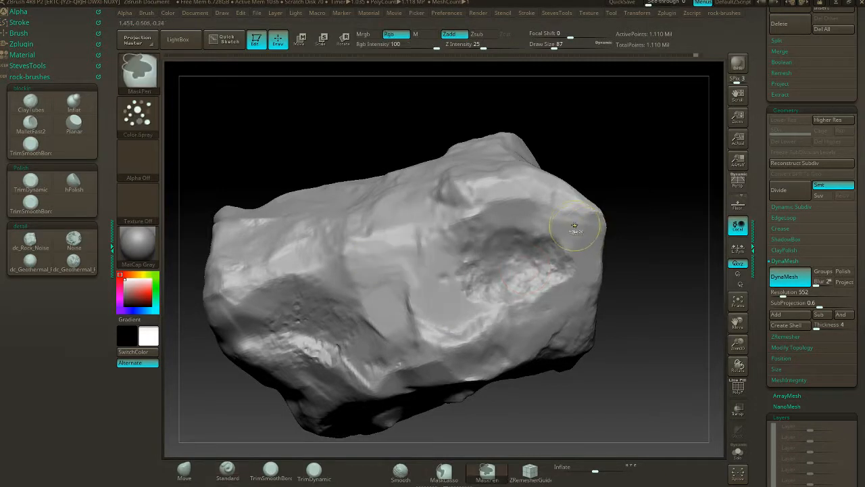
- Switch the mask stroke to Spray and test it beside the large hollow
ctrl+click(137, 114)
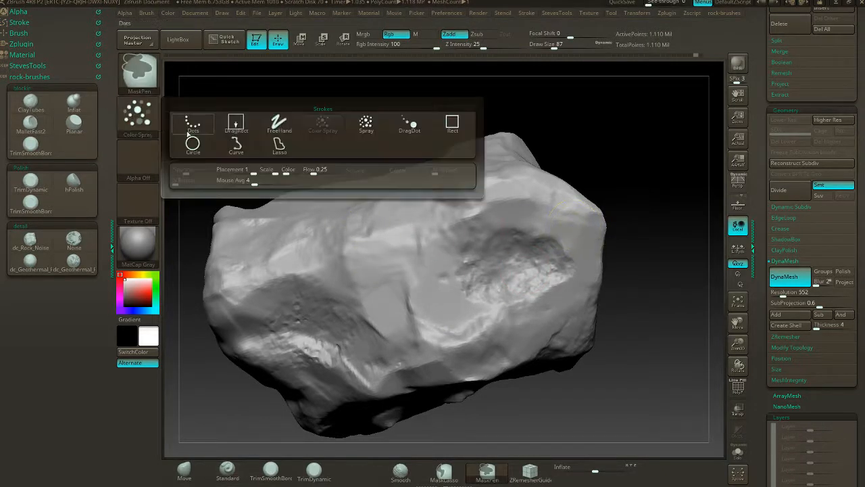
click(368, 124)
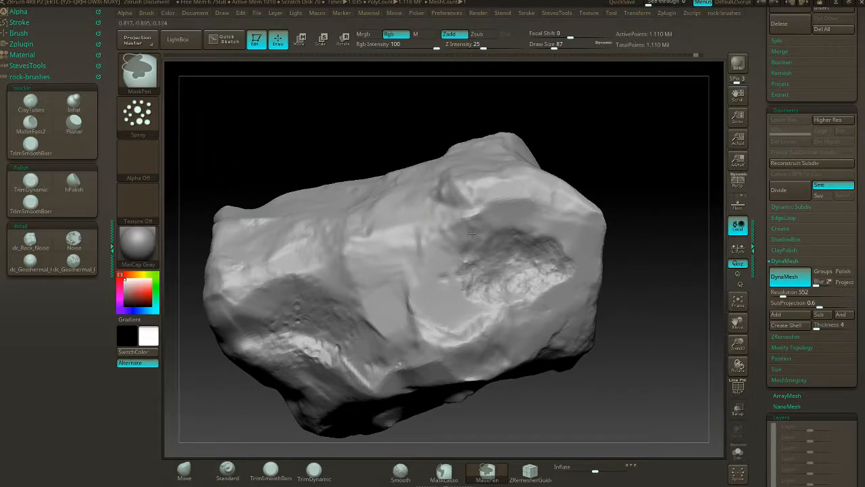
ctrl+drag(472, 234, 490, 236)
- Undo the test mask and the DynaMesh remesh of the rock
key(ctrl+z)
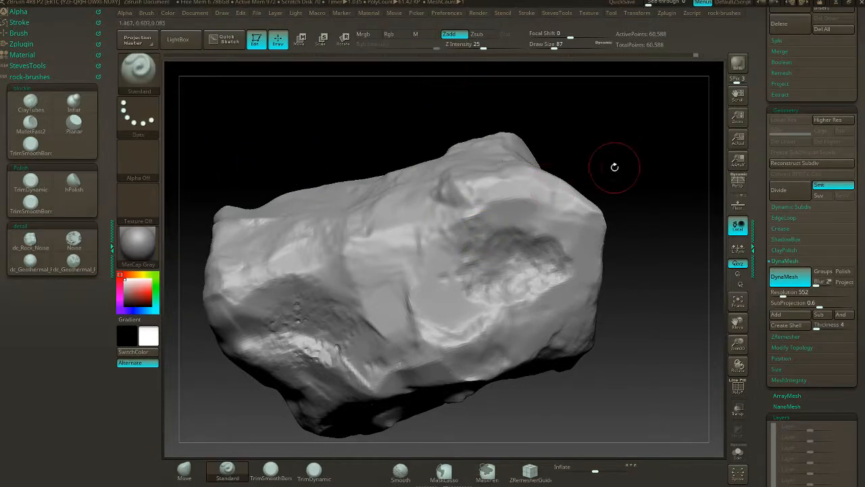
mouse_move(615, 167)
mouse_down()
mouse_move(568, 162)
mouse_move(431, 231)
mouse_move(497, 289)
mouse_up()
key(ctrl+z)
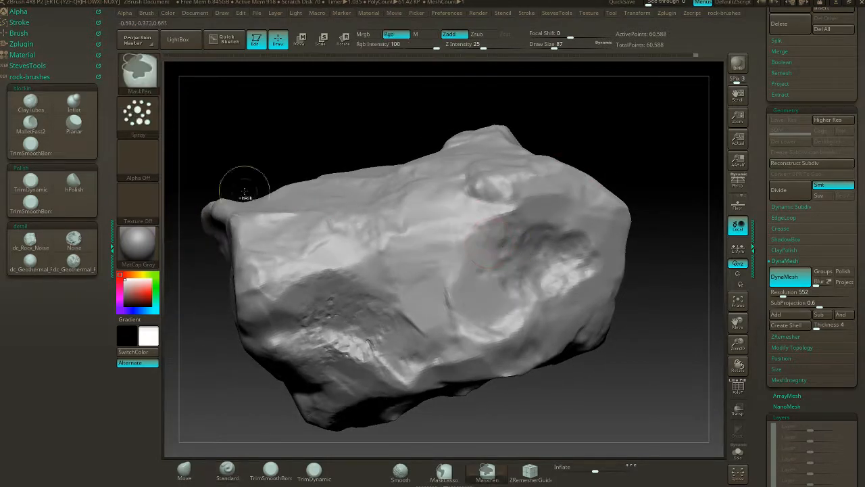
- Set the Spray stroke's placement to about 0.59 and spray a mask over the upper part of the large hollow
click(137, 115)
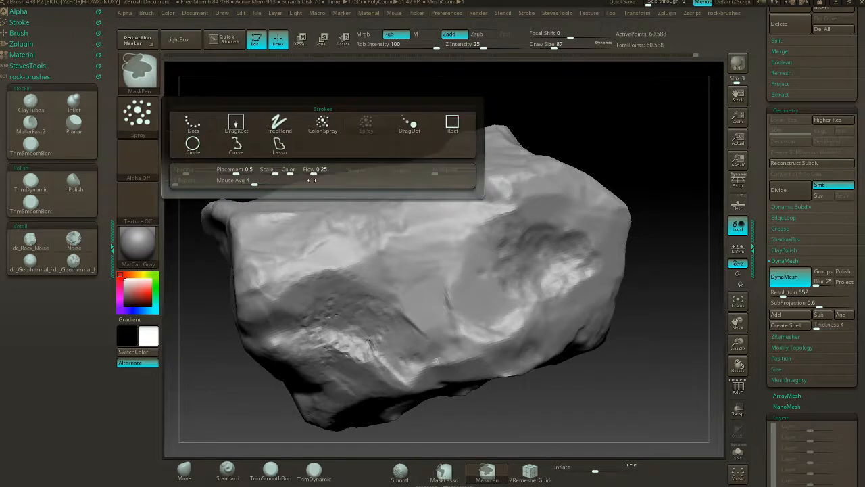
mouse_move(245, 177)
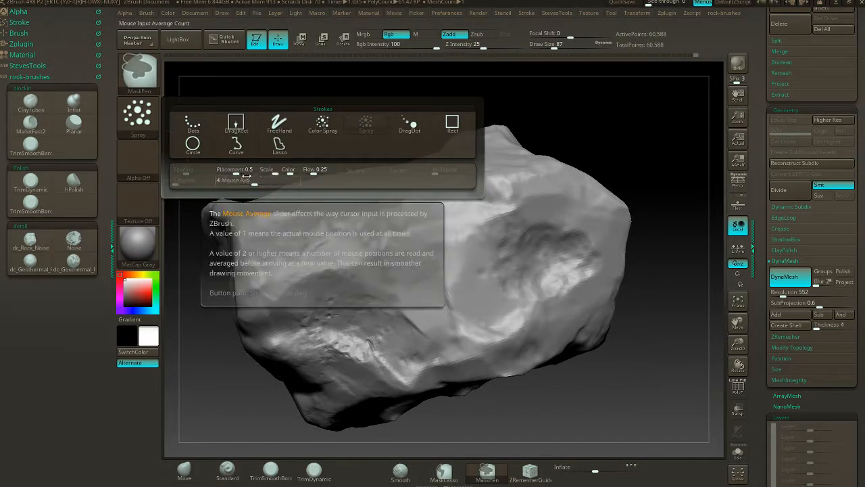
drag(235, 174, 238, 174)
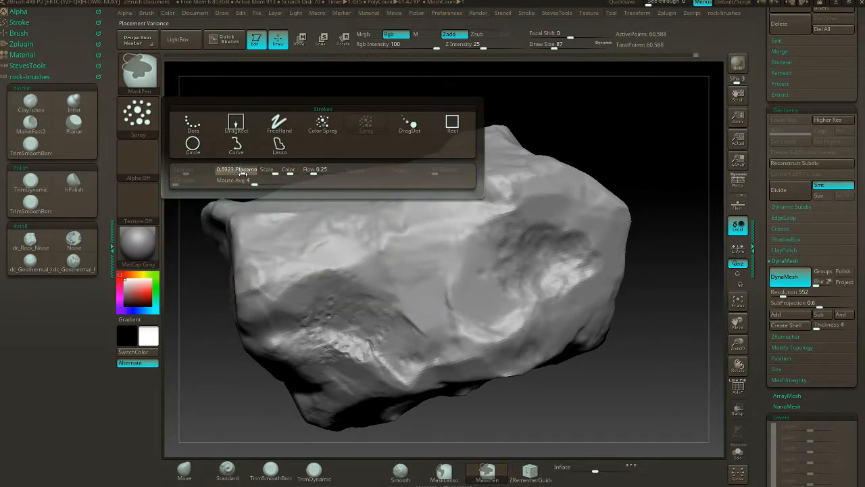
mouse_move(516, 225)
ctrl+mouse_down()
mouse_move(526, 243)
mouse_move(568, 247)
mouse_move(592, 226)
ctrl+mouse_up()
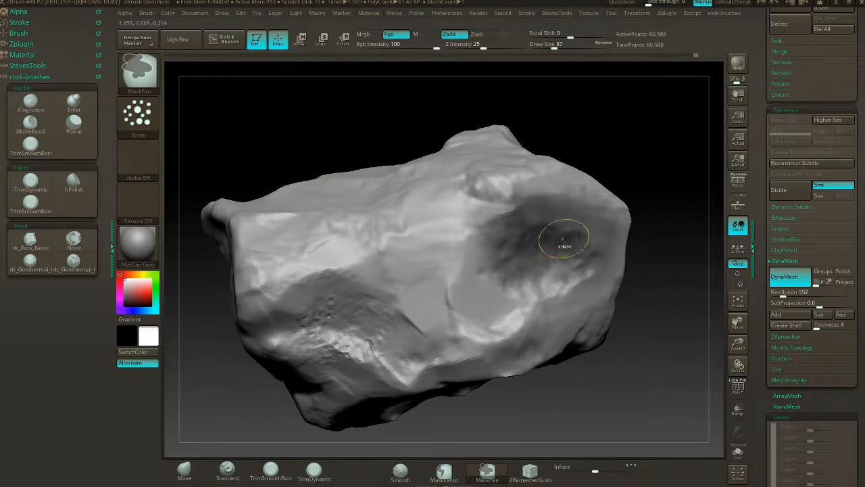
- Undo the sprayed mask and give the Standard brush Alpha 07 with a DragRect stroke
key(ctrl+z)
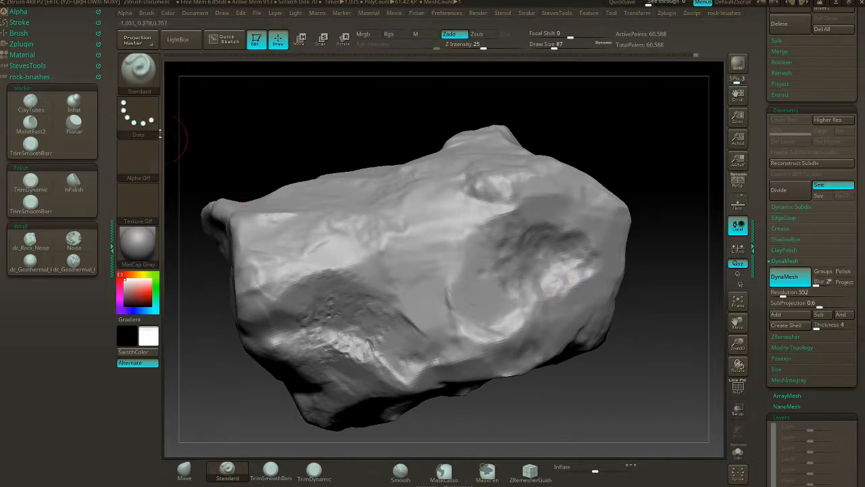
click(138, 116)
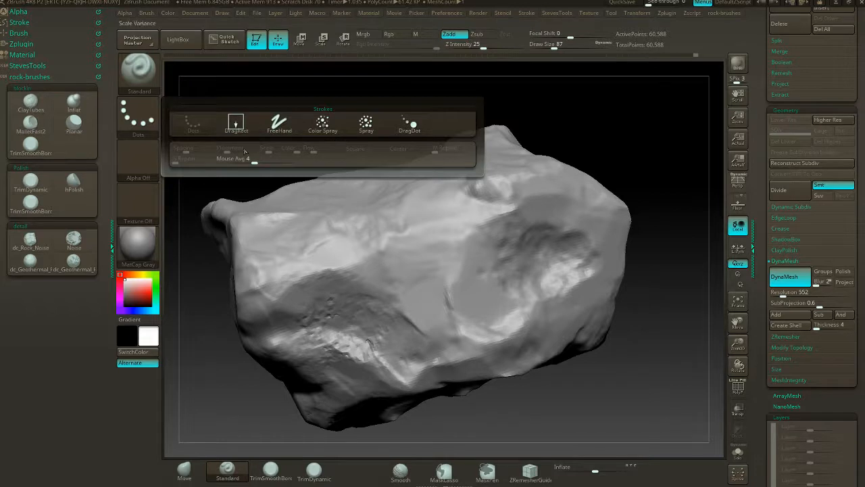
click(138, 159)
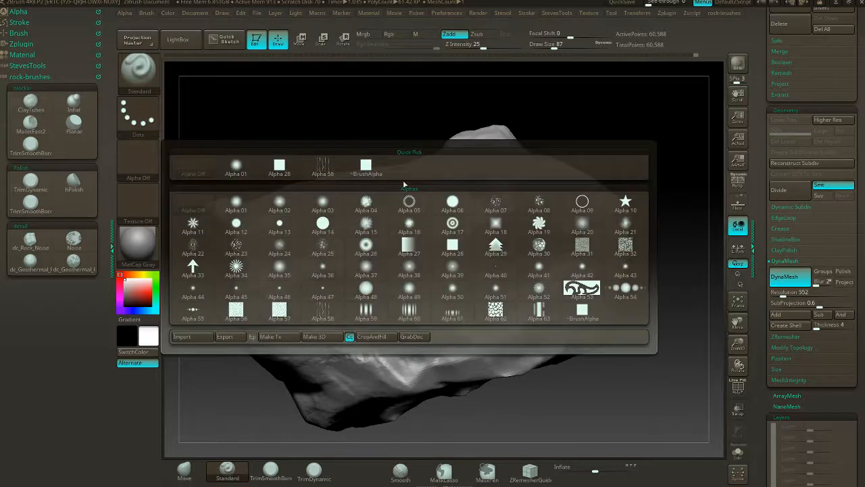
click(494, 202)
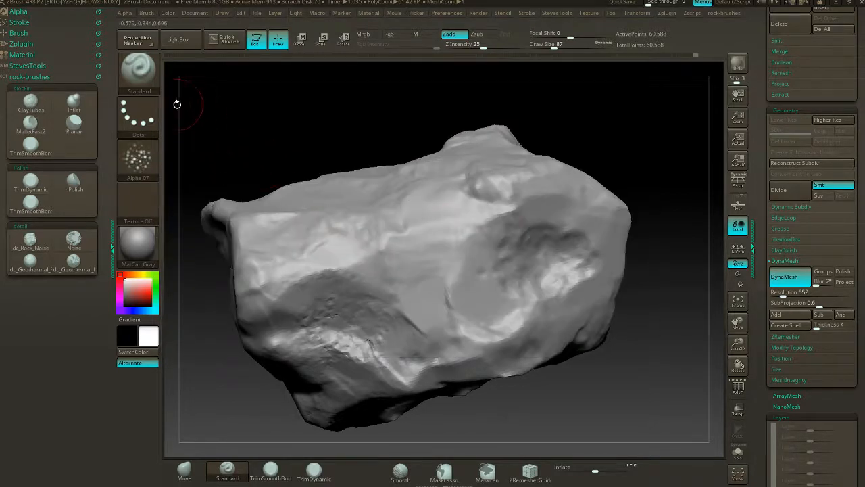
click(141, 113)
click(235, 120)
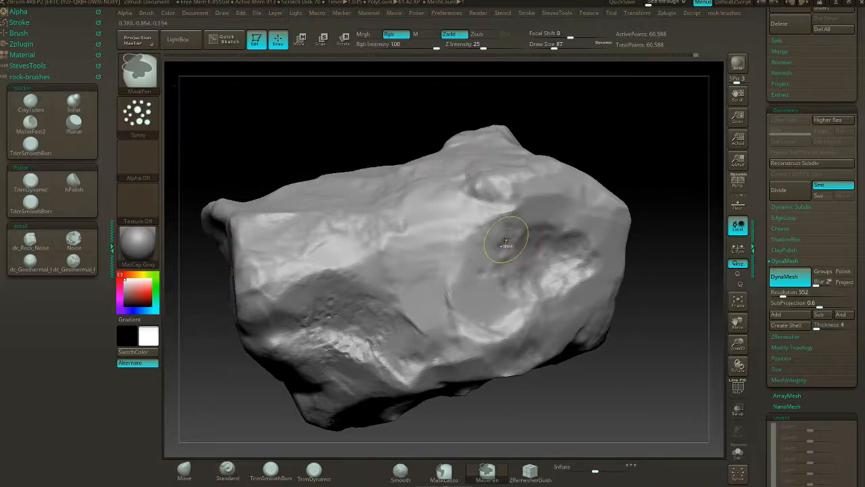
- Set the MaskPen brush to Alpha 07 with a DragRect stroke
ctrl+click(140, 160)
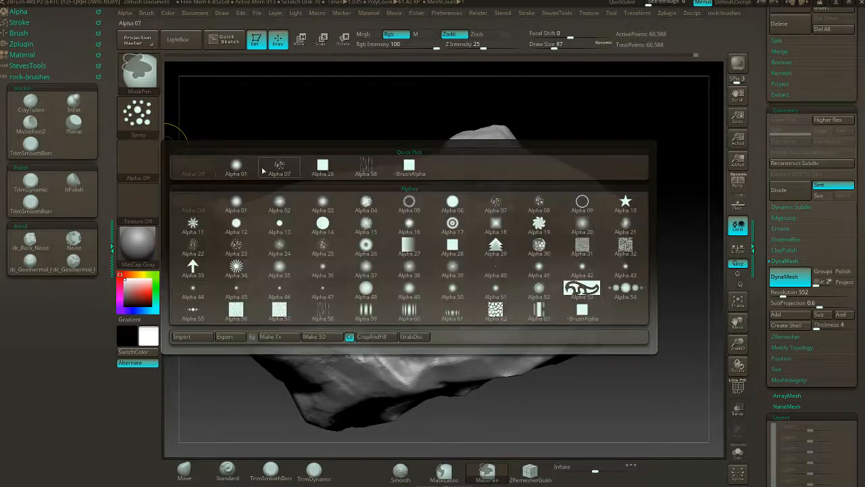
ctrl+click(272, 170)
ctrl+click(154, 125)
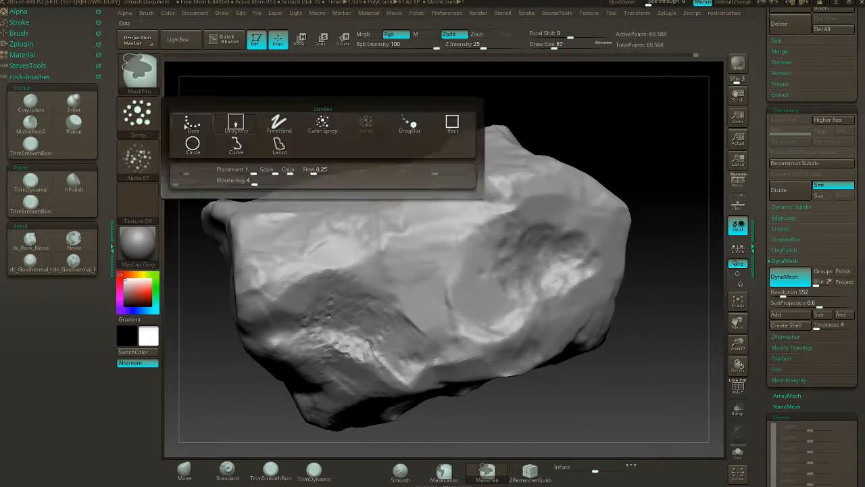
ctrl+click(236, 125)
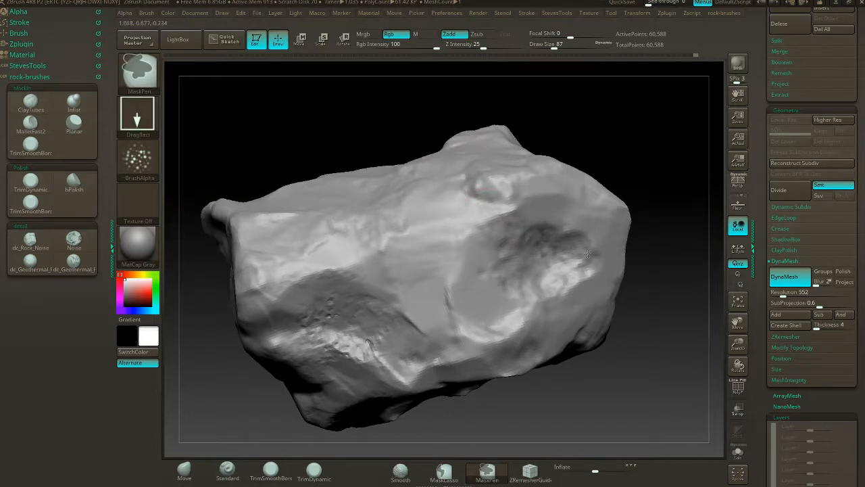
- Stamp small clusters of the speckled mask across the inside of the large hollow
drag(682, 245, 536, 272)
mouse_move(639, 242)
alt+mouse_down()
mouse_move(669, 245)
mouse_move(635, 240)
alt+mouse_up()
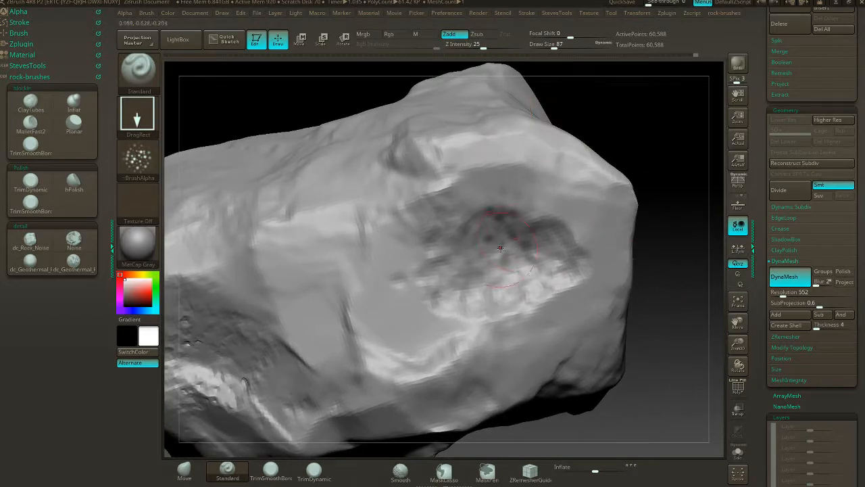
key(ctrl)
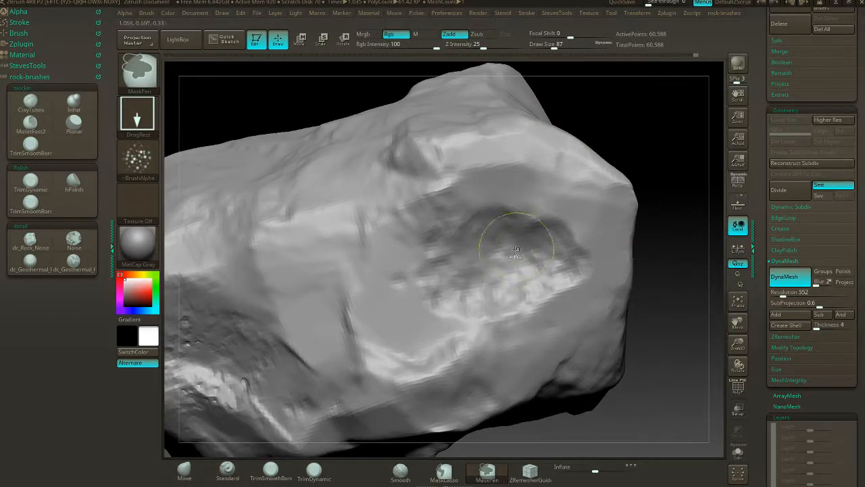
mouse_move(466, 268)
ctrl+mouse_down()
mouse_move(435, 252)
mouse_move(492, 279)
ctrl+mouse_up()
key(ctrl)
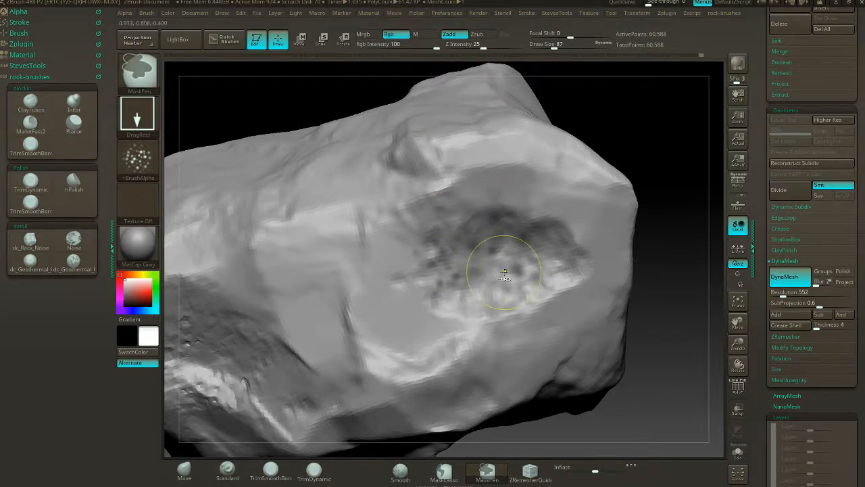
ctrl+alt+click(502, 270)
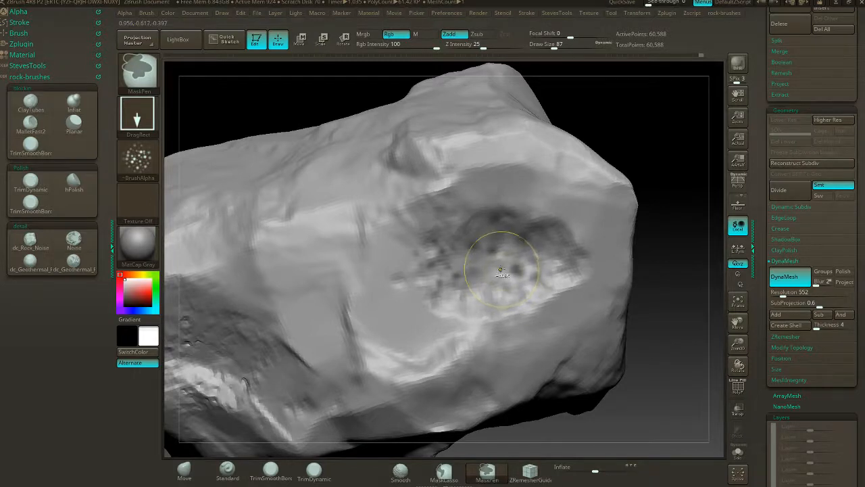
ctrl+alt+click(503, 270)
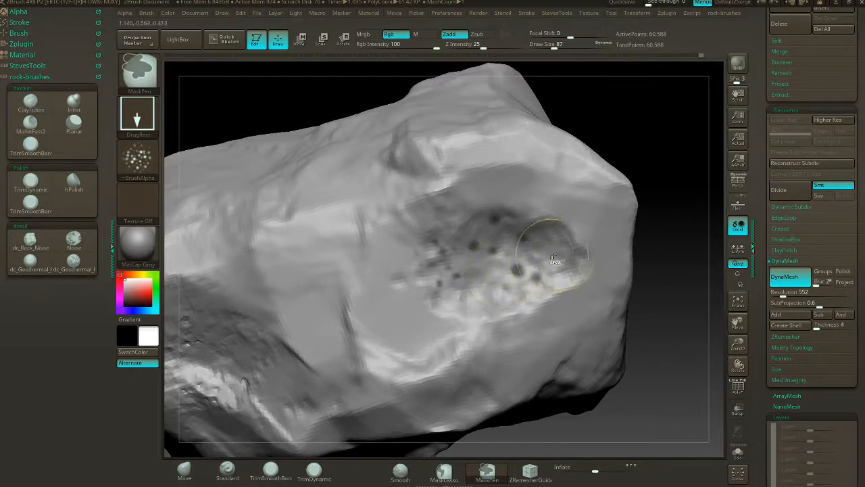
ctrl+drag(572, 266, 584, 284)
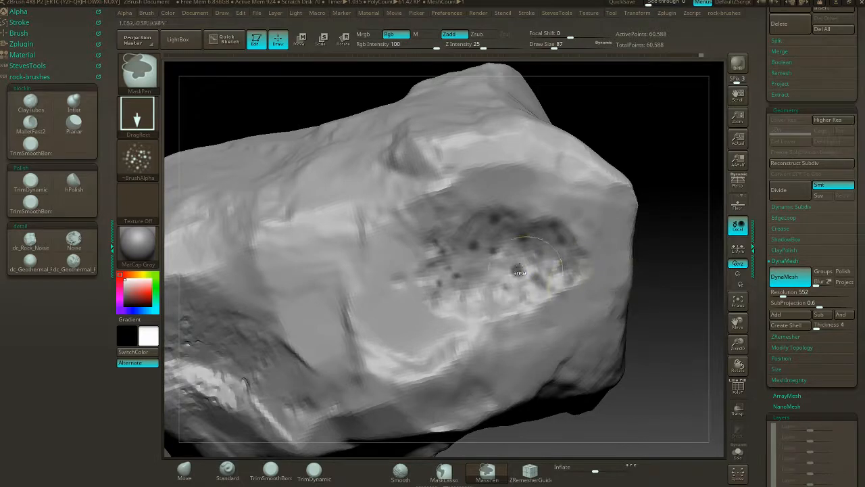
- Extend the speckled mask around the edges of the large hollow and onto the surrounding surface
ctrl+drag(530, 230, 524, 209)
ctrl+drag(429, 263, 453, 304)
ctrl+drag(522, 325, 578, 343)
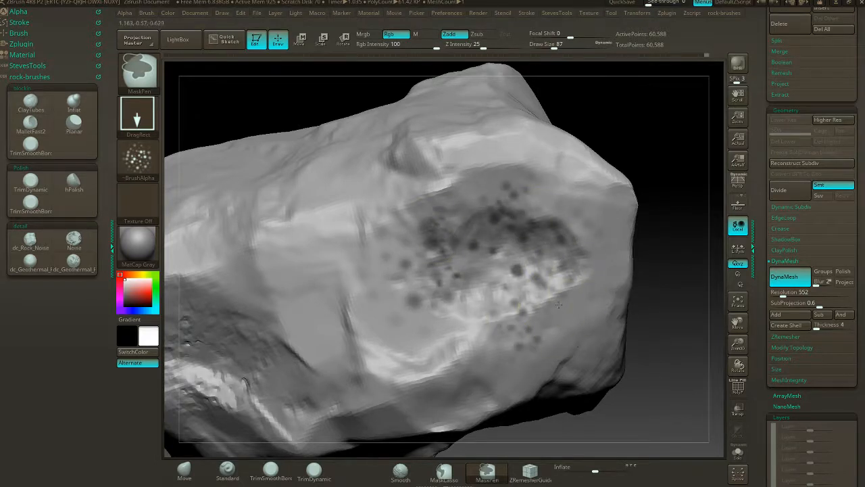
ctrl+drag(559, 305, 633, 292)
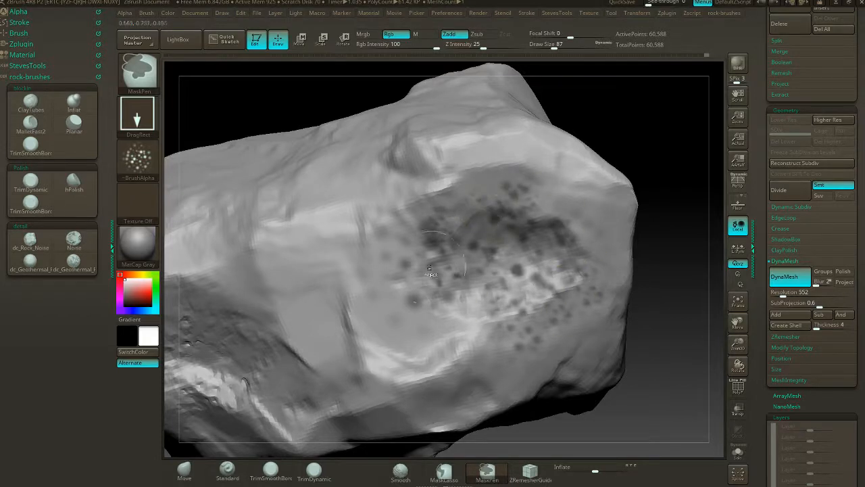
ctrl+drag(402, 325, 406, 327)
- Stamp the speckled mask over the other large hollow and the rough patches on the rock's remaining sides
mouse_move(642, 150)
mouse_down()
mouse_move(647, 145)
mouse_move(588, 164)
mouse_move(639, 172)
mouse_move(619, 184)
mouse_up()
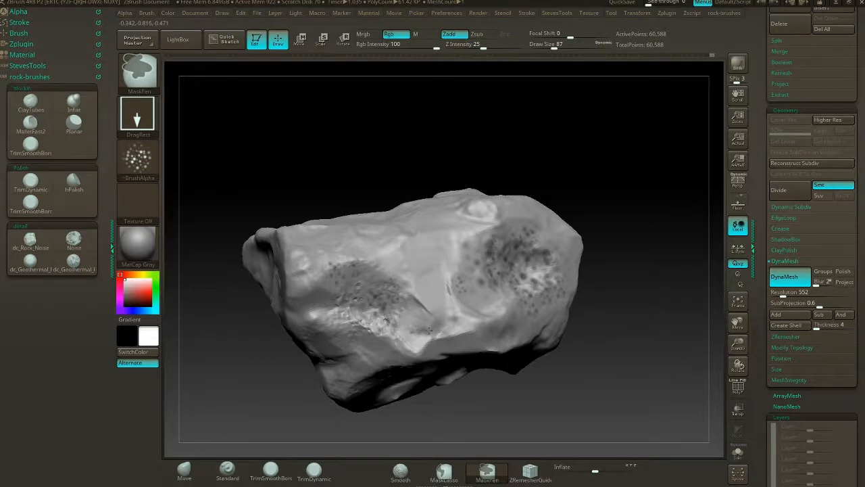
mouse_move(628, 236)
mouse_down()
mouse_move(578, 258)
mouse_move(610, 263)
mouse_move(566, 268)
mouse_up()
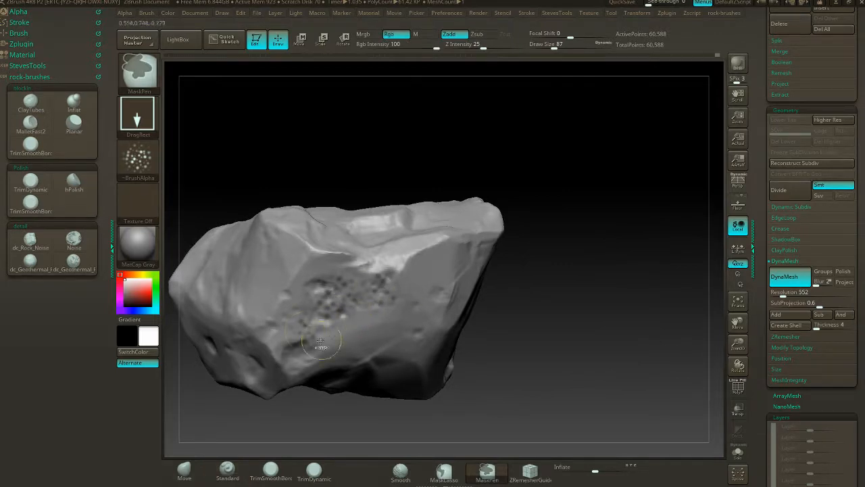
mouse_move(612, 280)
mouse_down()
mouse_move(551, 292)
mouse_move(535, 286)
mouse_up()
key(ctrl)
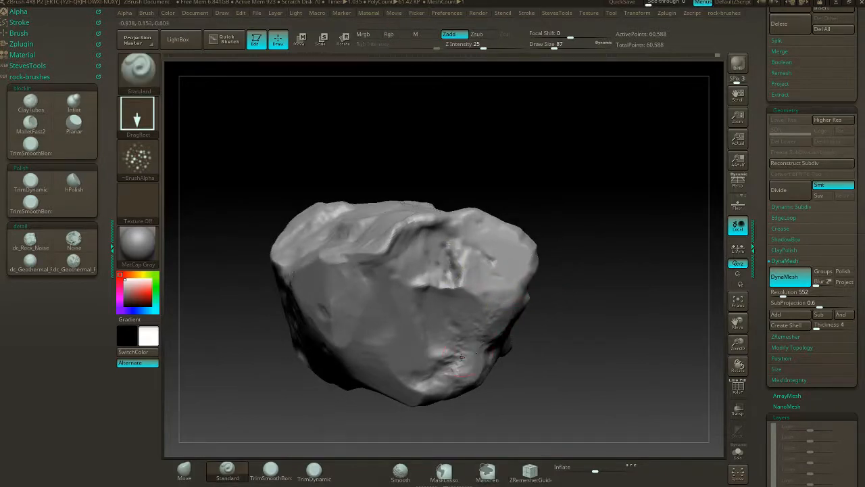
key(ctrl)
drag(543, 371, 457, 358)
drag(572, 341, 584, 212)
key(ctrl)
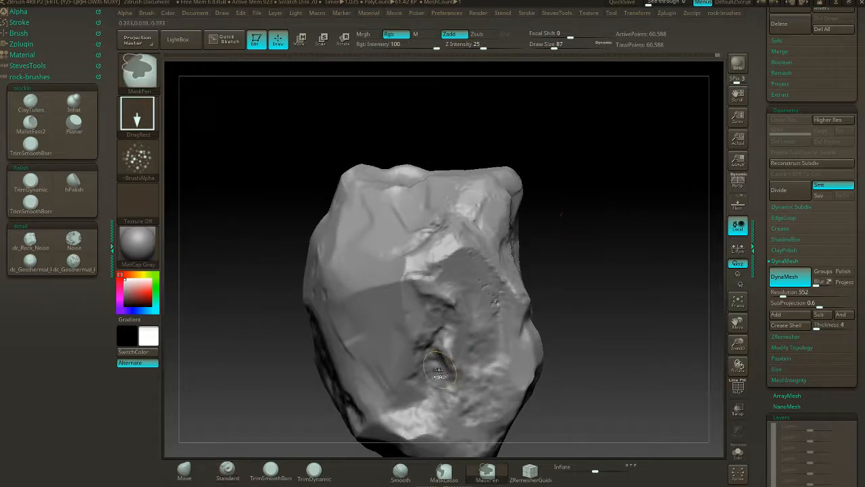
drag(546, 399, 586, 372)
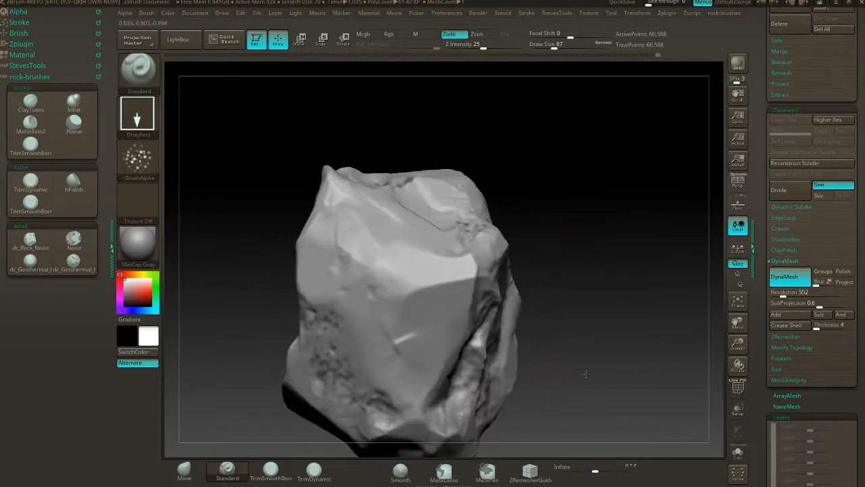
drag(525, 245, 574, 141)
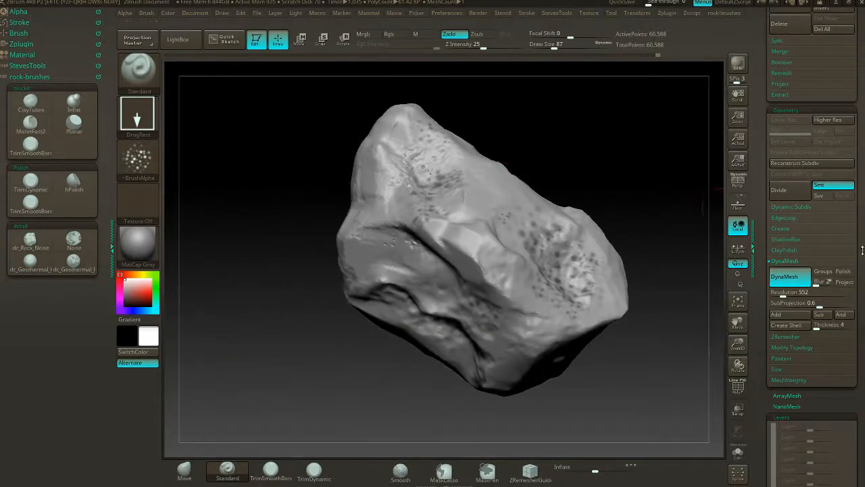
- Add a new layer to the rock and open the Deformation settings
scroll(845, 254, down, 5)
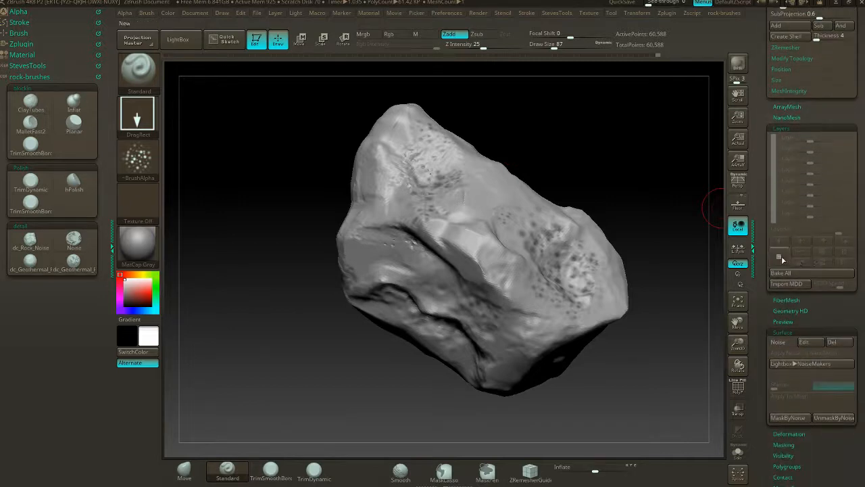
click(782, 259)
drag(659, 283, 685, 293)
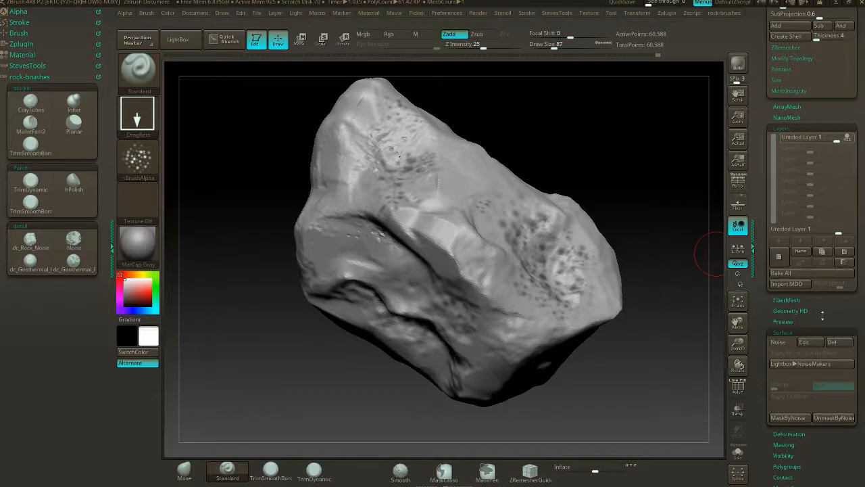
click(813, 331)
drag(815, 319, 813, 213)
click(798, 299)
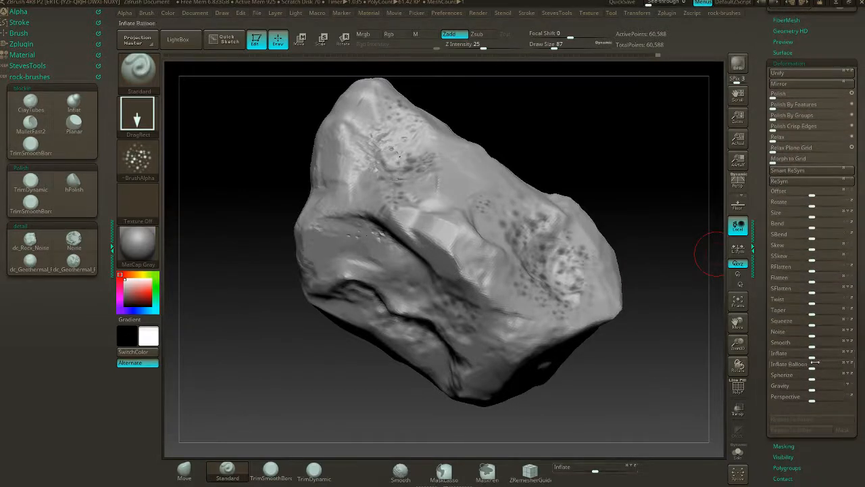
- Try a positive Inflate deformation on the unmasked surface of the rock and undo it
drag(813, 356, 818, 357)
mouse_move(662, 376)
mouse_down()
mouse_move(643, 373)
mouse_move(654, 374)
mouse_up()
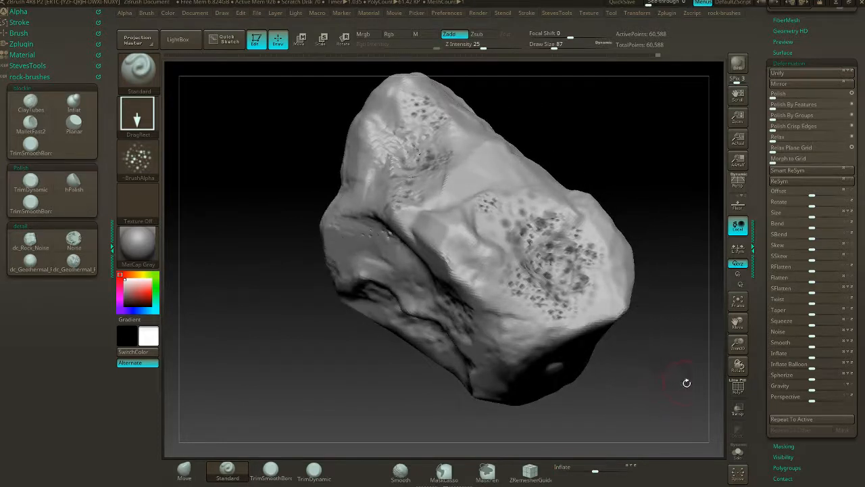
key(ctrl+z)
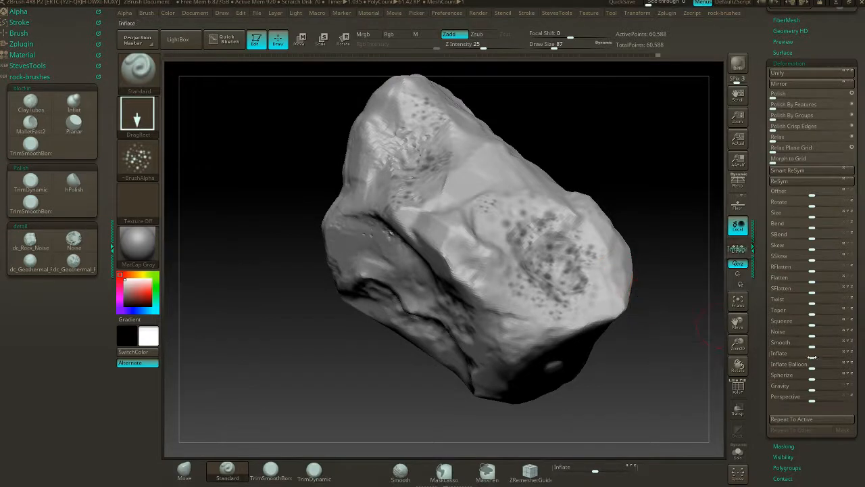
- Try a negative Inflate deformation on the unmasked surface to raise the masked spots, and undo it
drag(812, 356, 806, 357)
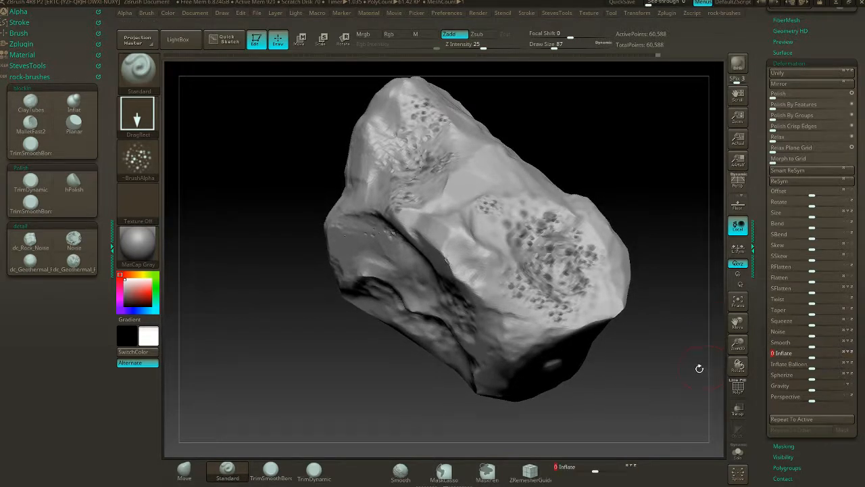
drag(699, 367, 659, 381)
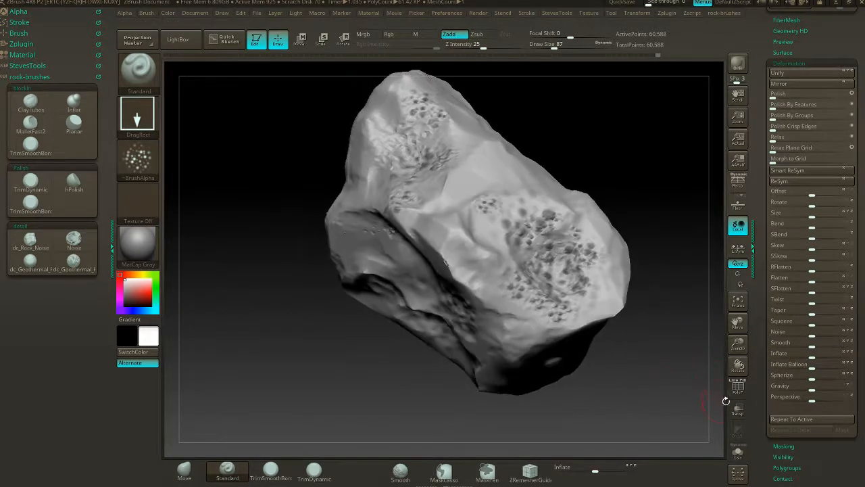
key(ctrl+z)
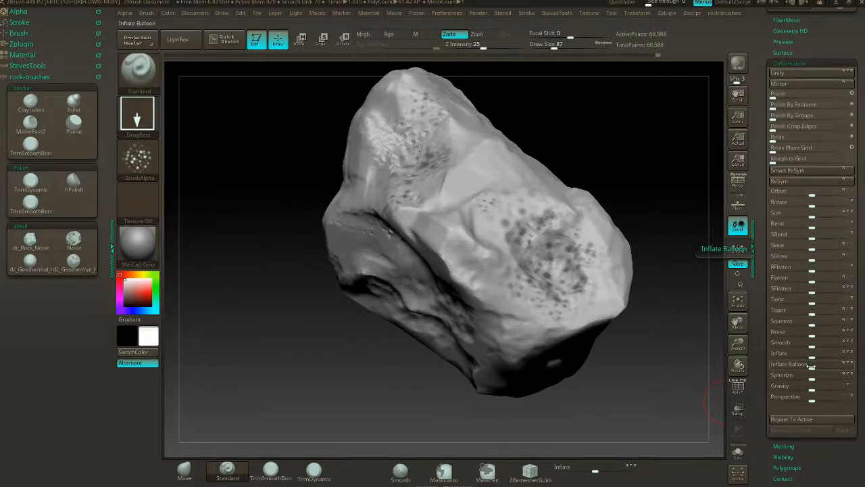
- Inflate the unmasked surface of the rock by 10 and clear the mask
drag(812, 356, 816, 357)
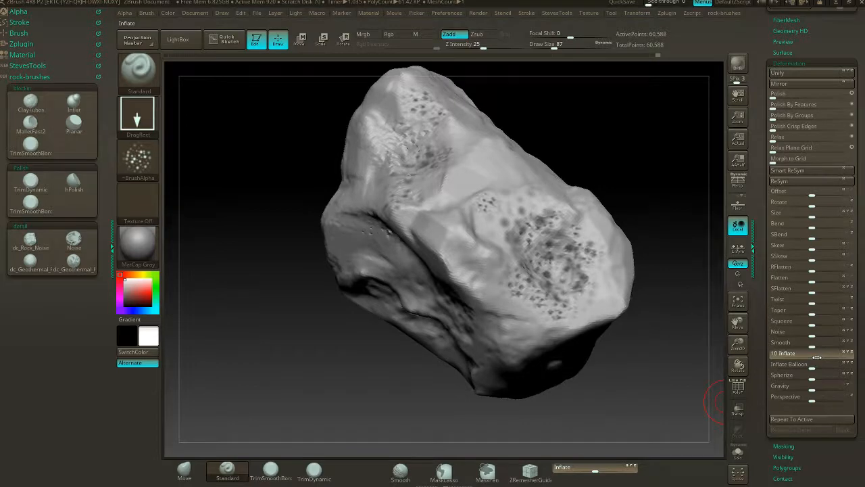
drag(631, 386, 610, 375)
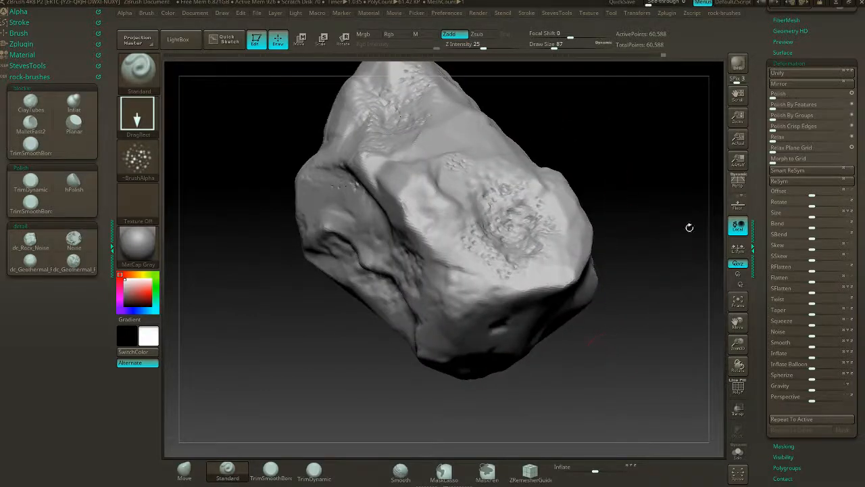
- Set the new layer's intensity to about 1.07 and bake the layer into the rock
scroll(860, 142, up, 5)
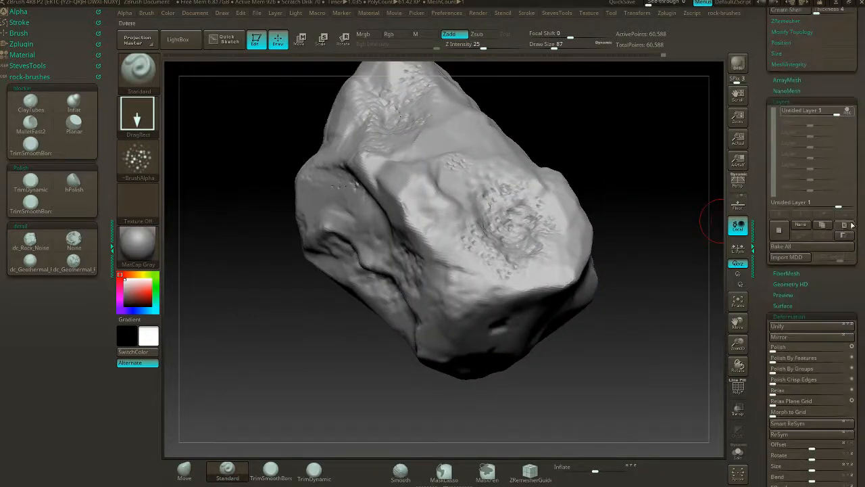
mouse_move(838, 203)
mouse_down()
mouse_move(788, 217)
mouse_move(840, 214)
mouse_up()
drag(655, 277, 697, 233)
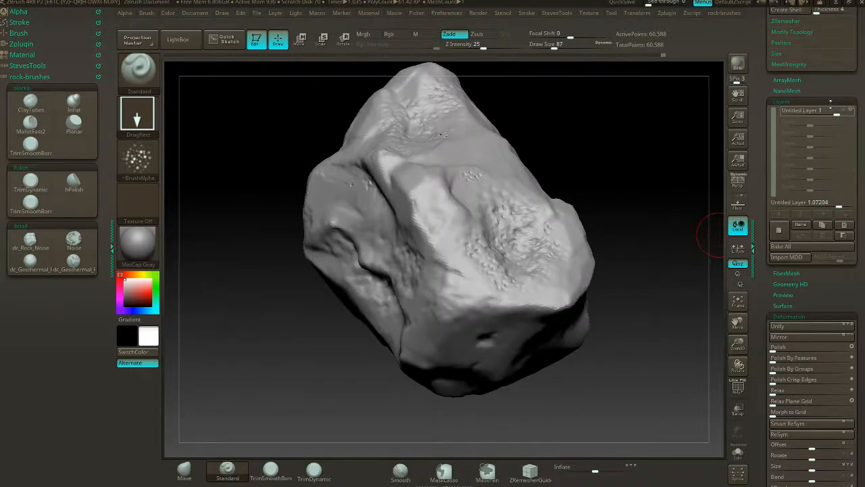
scroll(835, 143, up, 3)
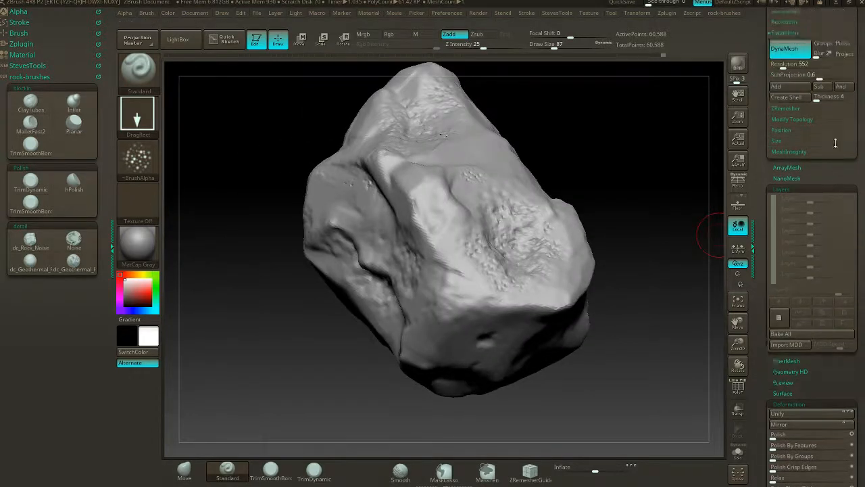
- Try a DynaMesh remesh of the rock at resolution 1024 and undo it
scroll(835, 142, up, 8)
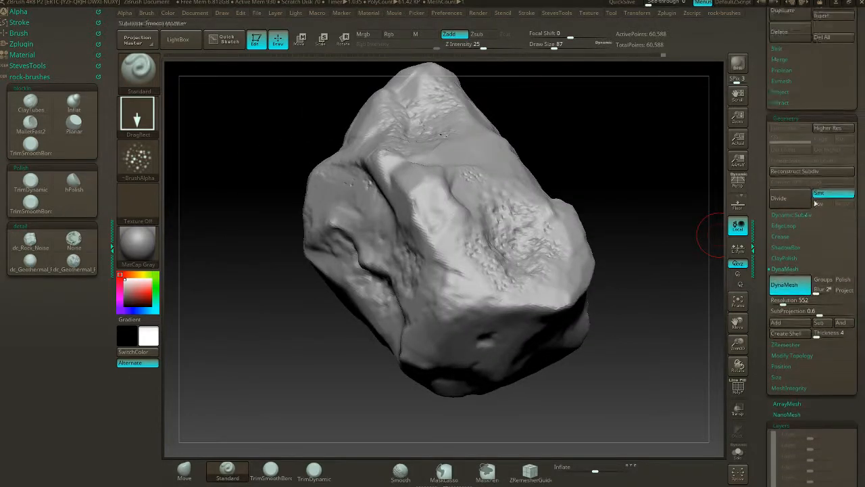
click(777, 302)
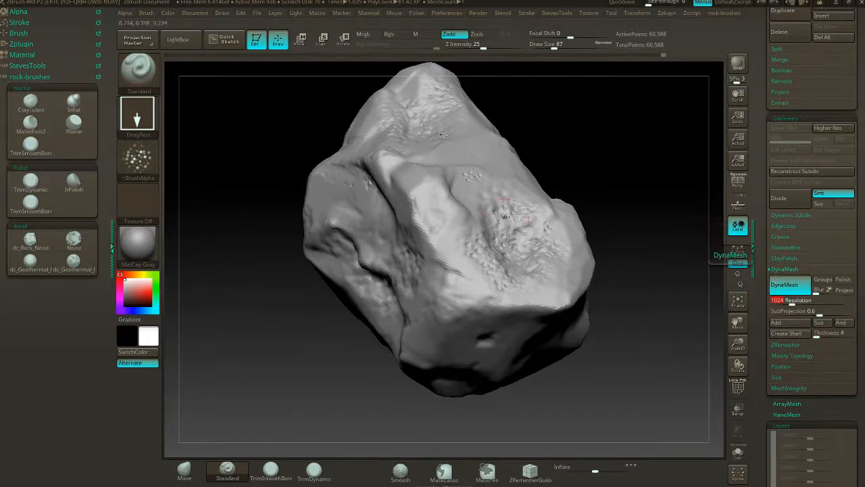
drag(649, 210, 625, 192)
drag(517, 330, 608, 257)
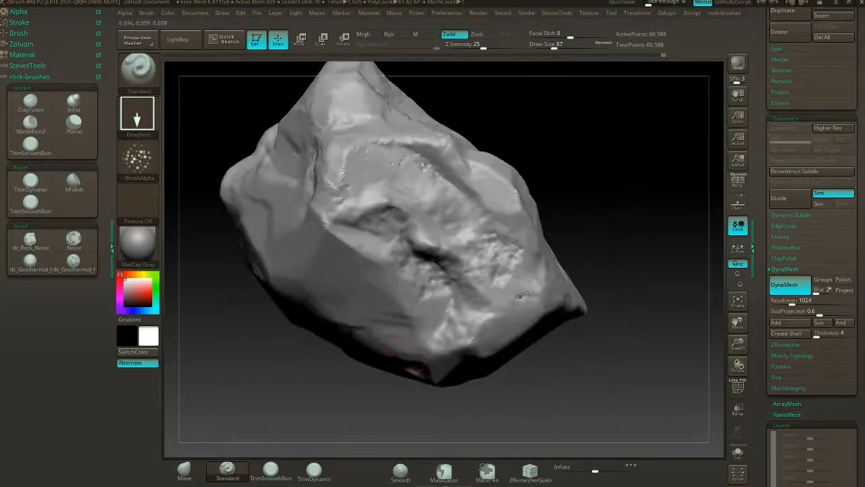
ctrl+drag(607, 176, 661, 245)
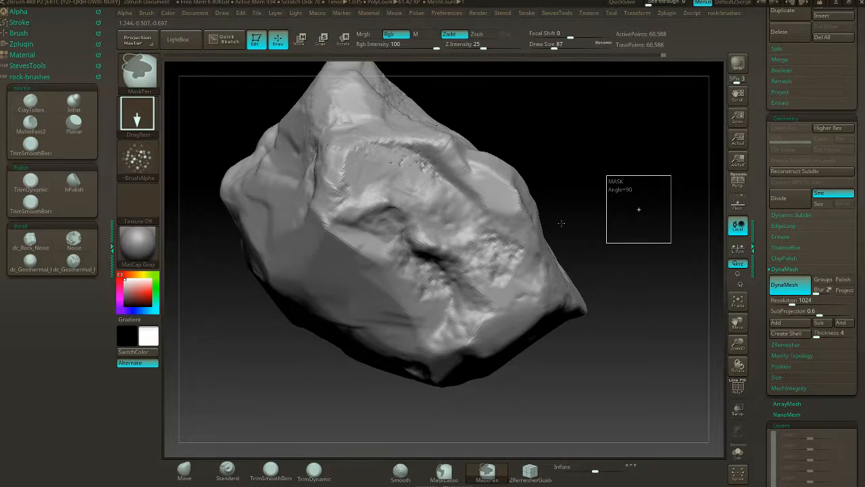
mouse_move(623, 213)
mouse_down()
mouse_move(618, 235)
mouse_move(628, 222)
mouse_move(615, 231)
mouse_up()
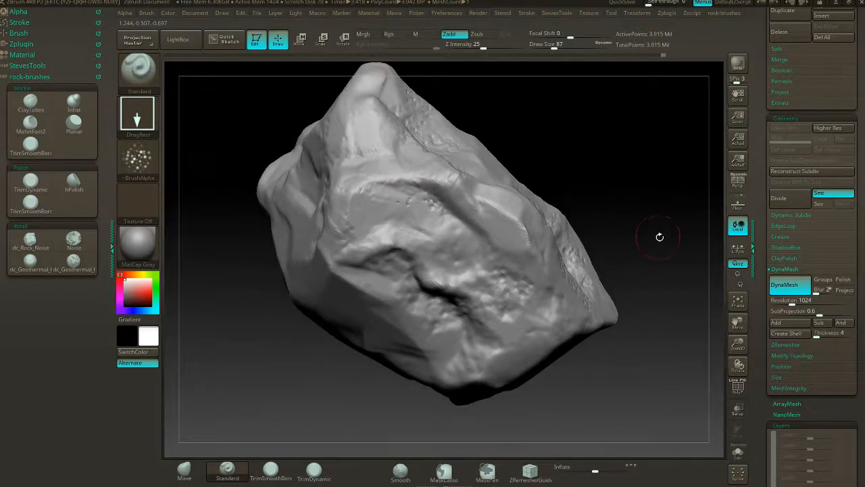
key(ctrl+z)
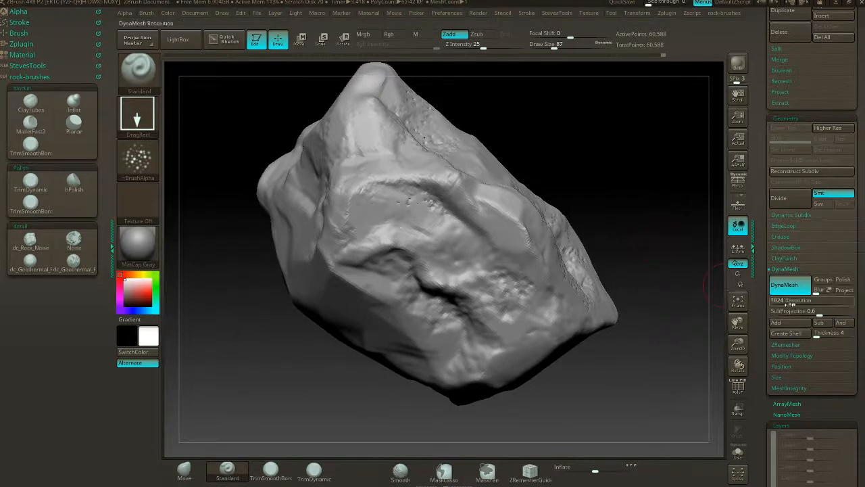
- Try a DynaMesh remesh of the rock at resolution 688 and undo it
drag(786, 303, 784, 303)
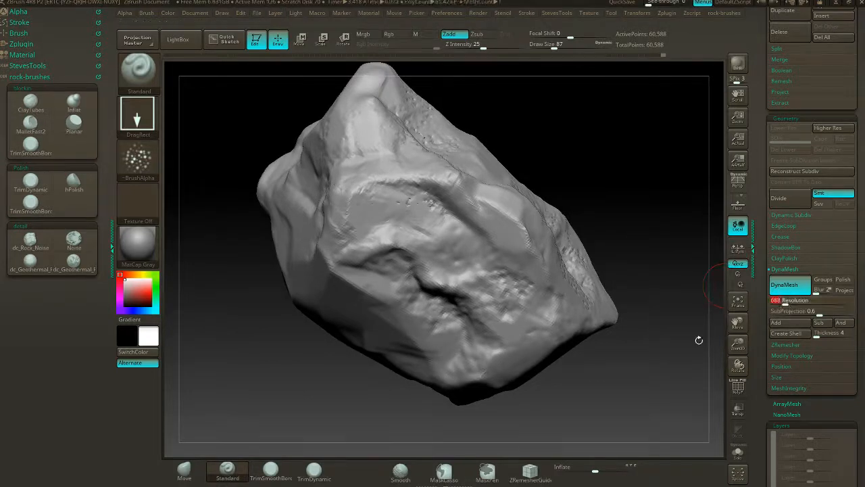
key(ctrl)
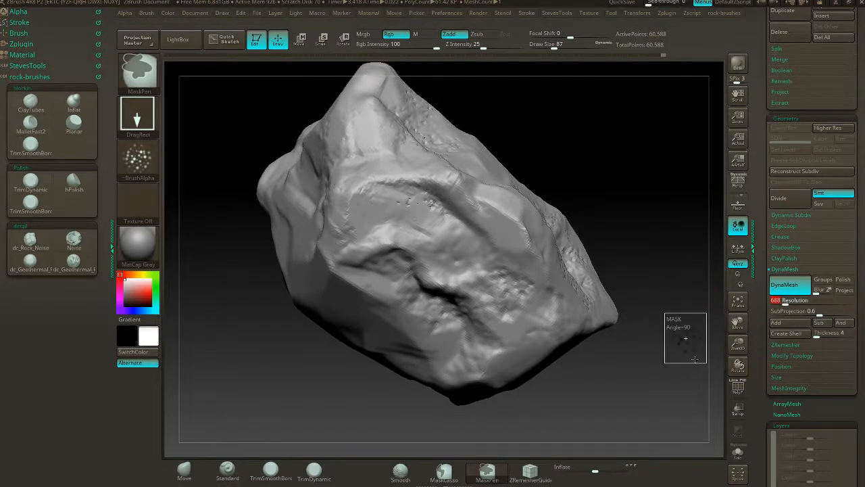
ctrl+drag(695, 360, 691, 358)
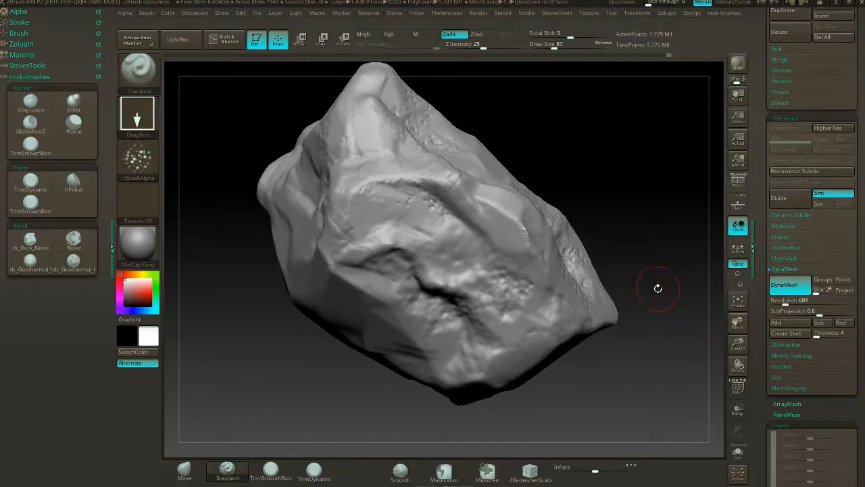
key(ctrl+z)
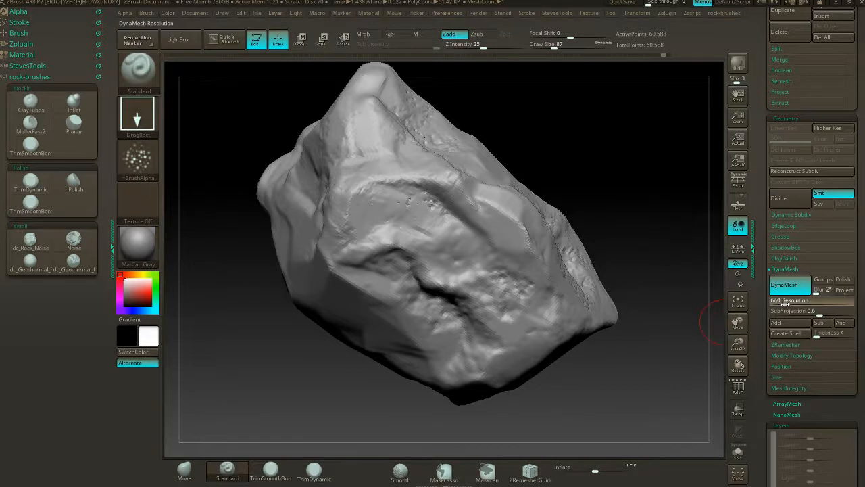
- Try a DynaMesh remesh at resolution 592 with a Standard brush stamp on the rock's lower ridge, and undo the stamp
key(ctrl)
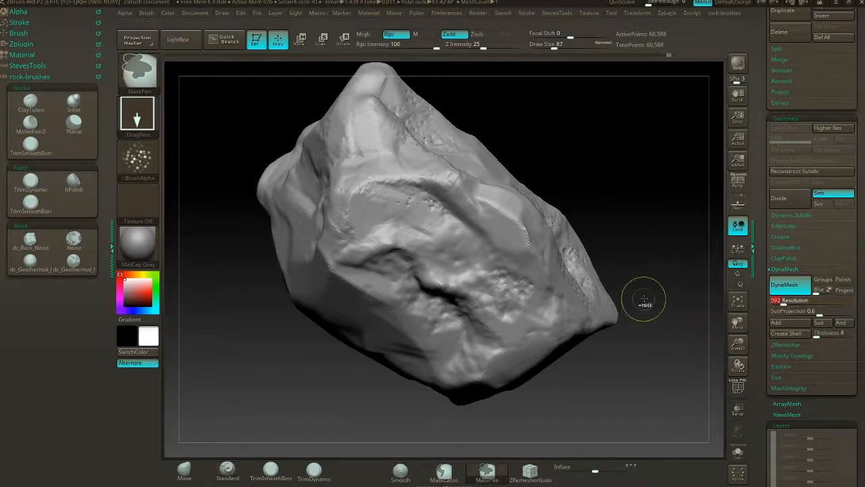
ctrl+drag(658, 303, 652, 377)
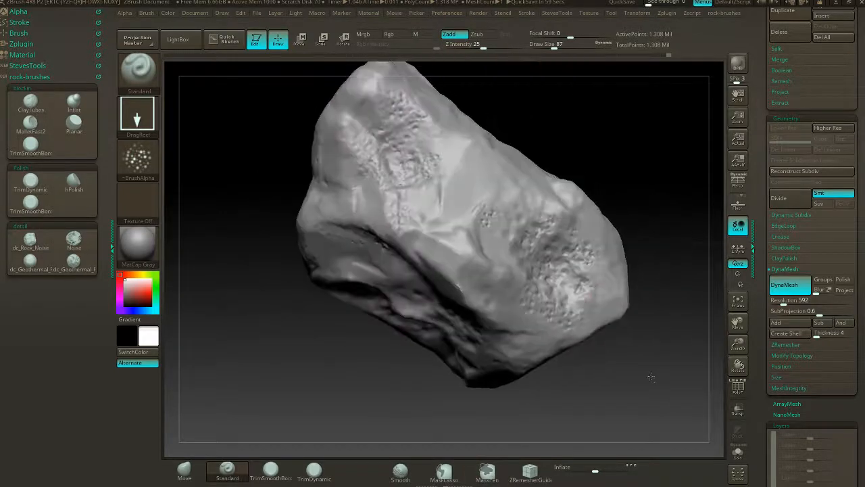
drag(616, 296, 643, 319)
key(ctrl+z)
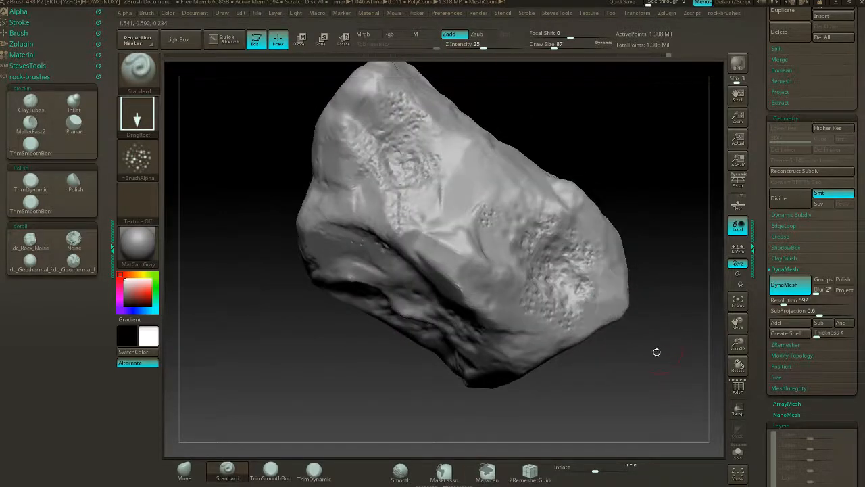
drag(656, 351, 660, 344)
drag(509, 295, 569, 339)
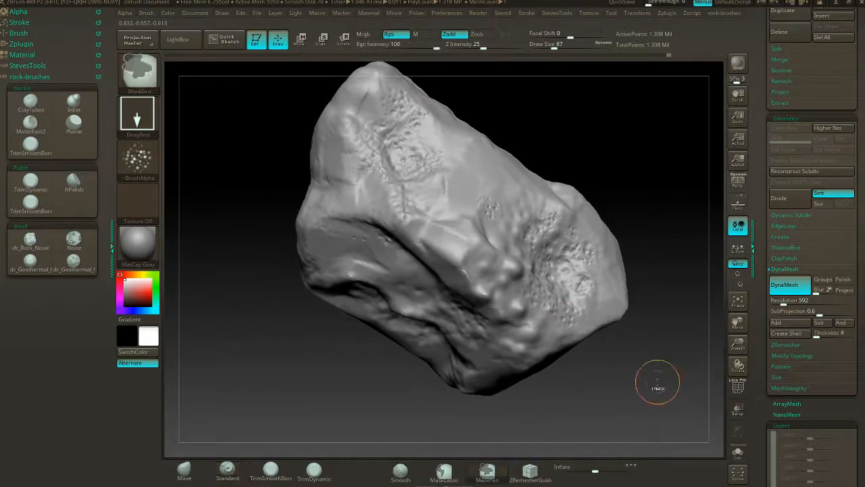
key(ctrl+z)
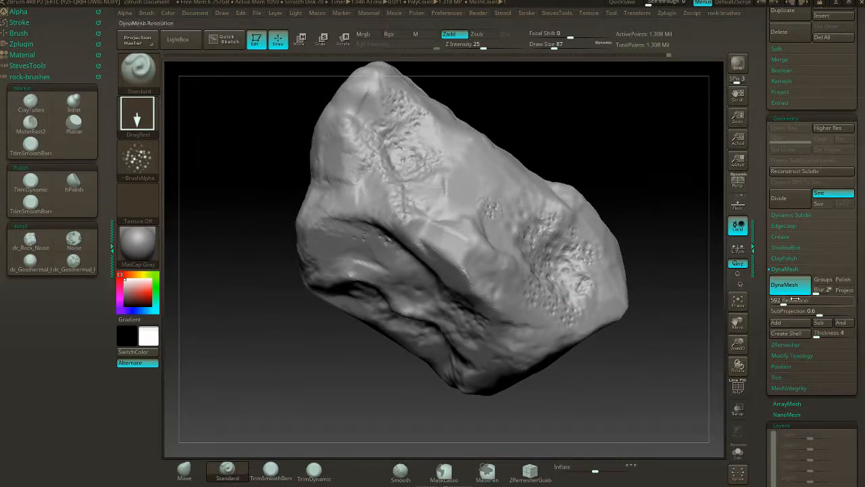
- Undo the remesh at 592 and remesh the rock with DynaMesh at resolution 336
drag(791, 302, 779, 302)
ctrl+drag(663, 316, 718, 364)
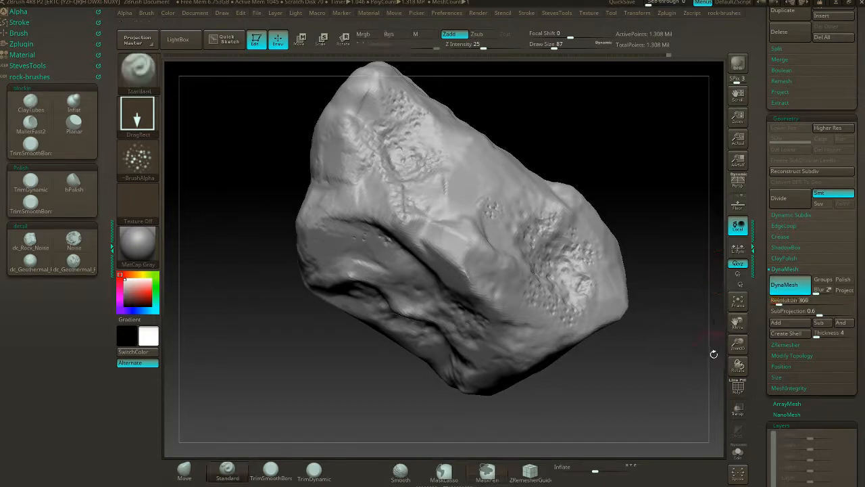
key(ctrl)
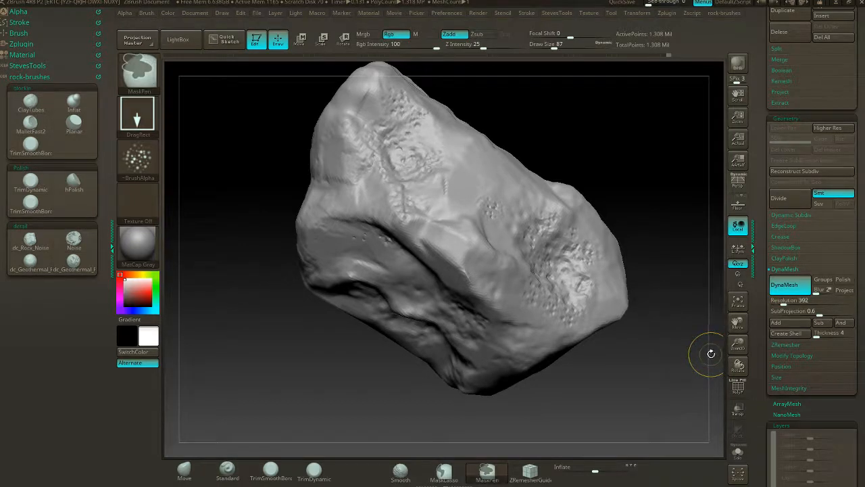
key(ctrl+z)
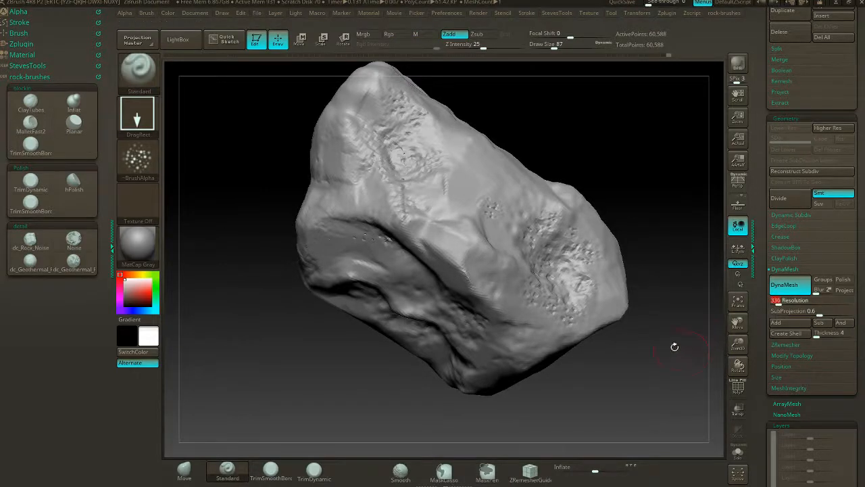
ctrl+drag(661, 307, 714, 348)
drag(650, 359, 656, 316)
drag(649, 255, 600, 309)
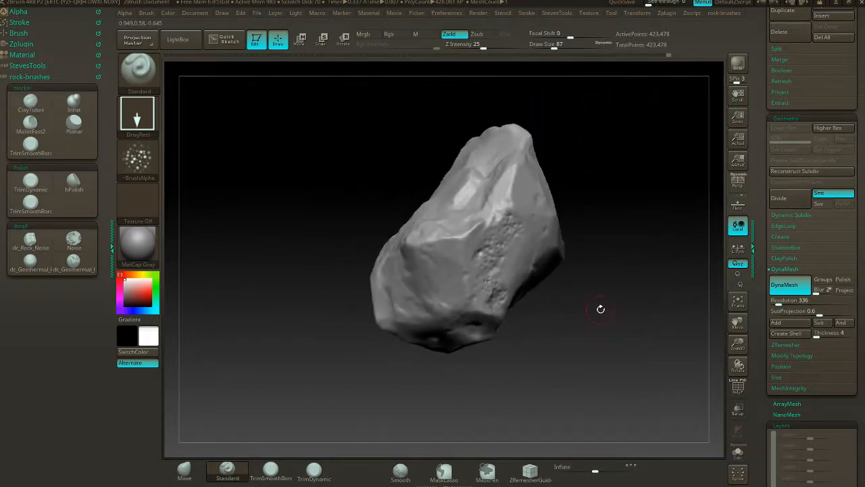
- Enable surface noise on the rock and open its NoiseMaker settings for editing
drag(812, 413, 801, 270)
click(794, 227)
click(795, 217)
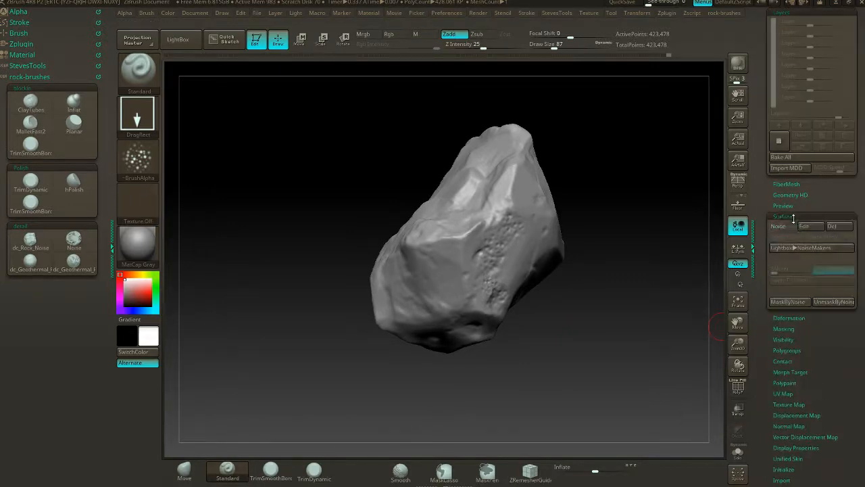
click(782, 227)
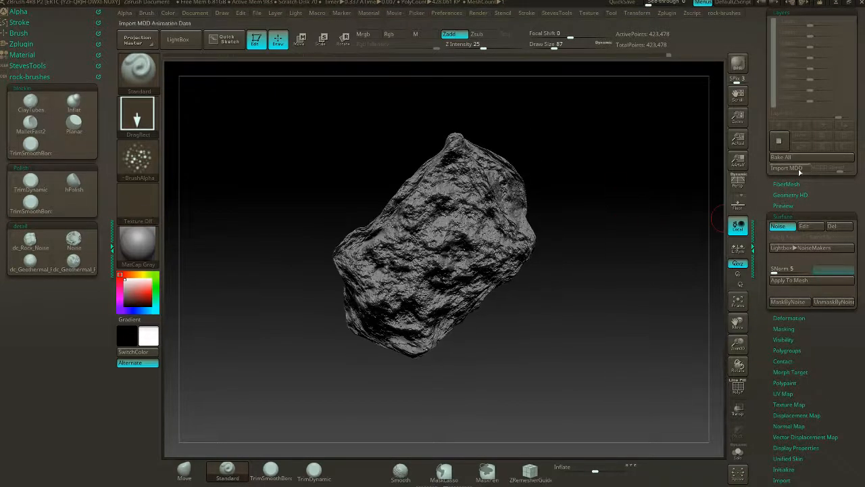
scroll(818, 204, up, 2)
click(815, 282)
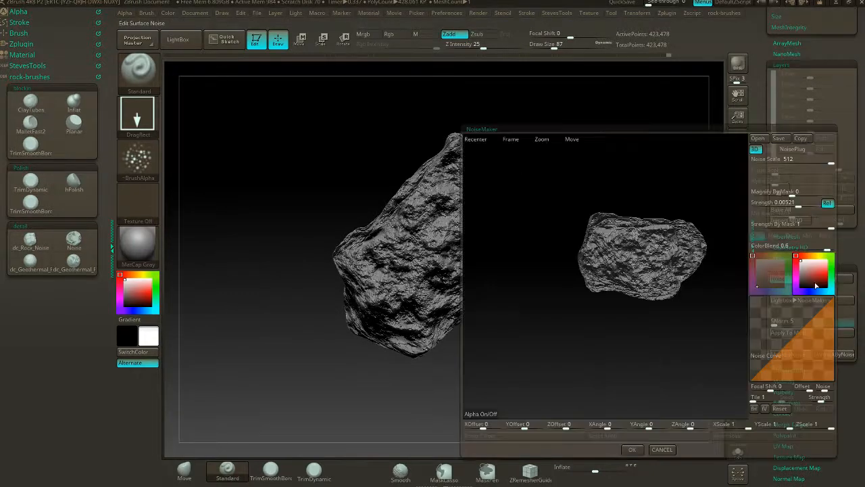
- Set the noise scale to about 76.6 while checking the enlarged rock preview
drag(831, 163, 791, 175)
drag(641, 194, 743, 248)
alt+drag(690, 222, 741, 219)
drag(791, 163, 807, 166)
- Shape the noise curve with a raised middle plateau and a slight dip before its steep end to form pits
mouse_move(785, 349)
mouse_down()
mouse_move(762, 351)
mouse_move(796, 341)
mouse_up()
drag(824, 315, 818, 342)
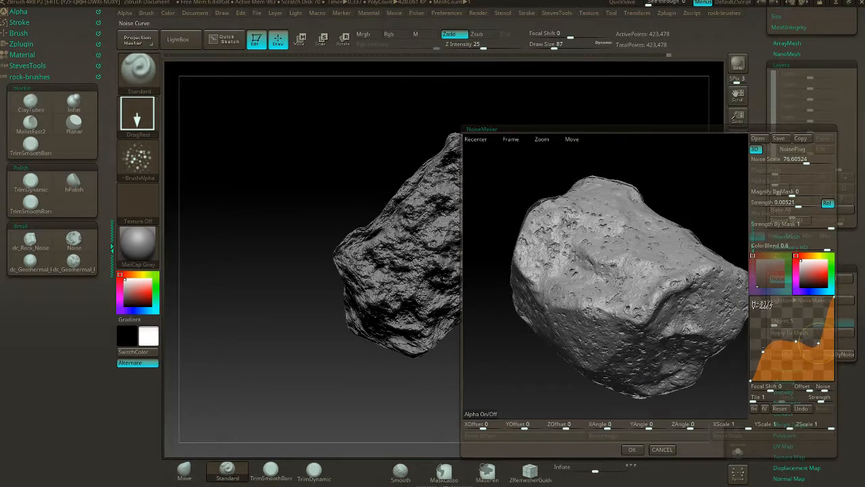
mouse_move(764, 352)
mouse_down()
mouse_move(771, 360)
mouse_move(760, 345)
mouse_move(763, 355)
mouse_up()
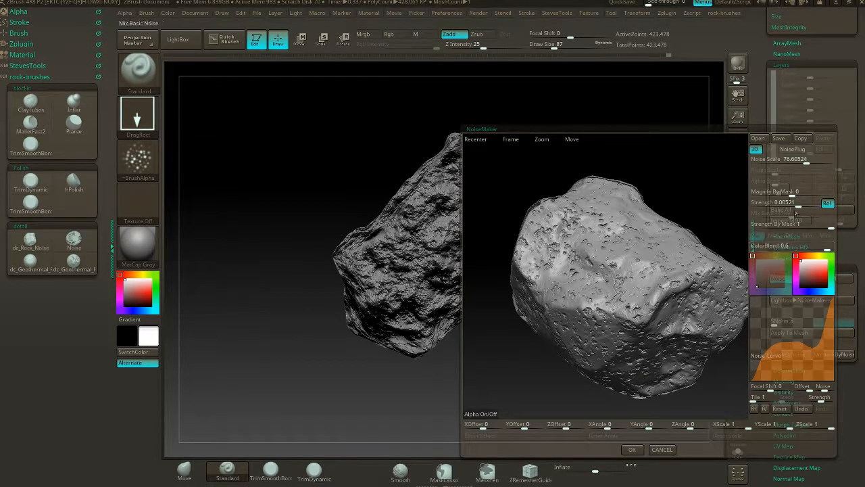
- Set the noise strength to 0.00071, raise the middle point of the noise curve, and accept the noise
drag(800, 205, 796, 205)
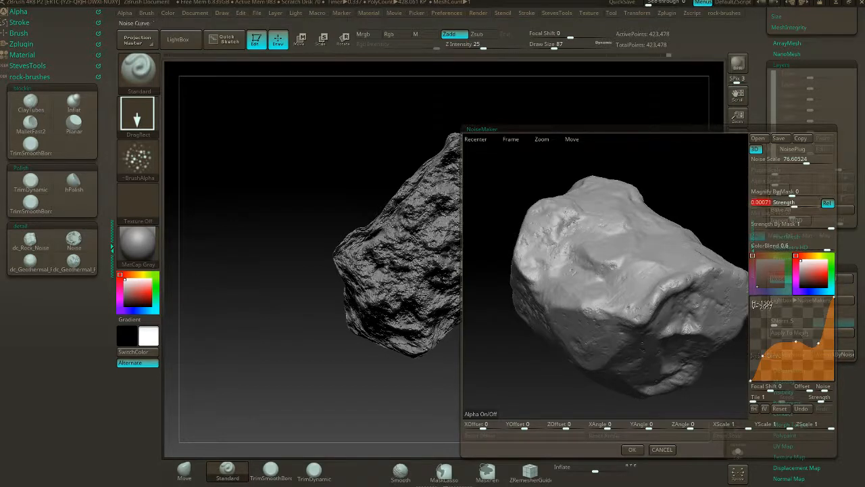
drag(797, 342, 788, 325)
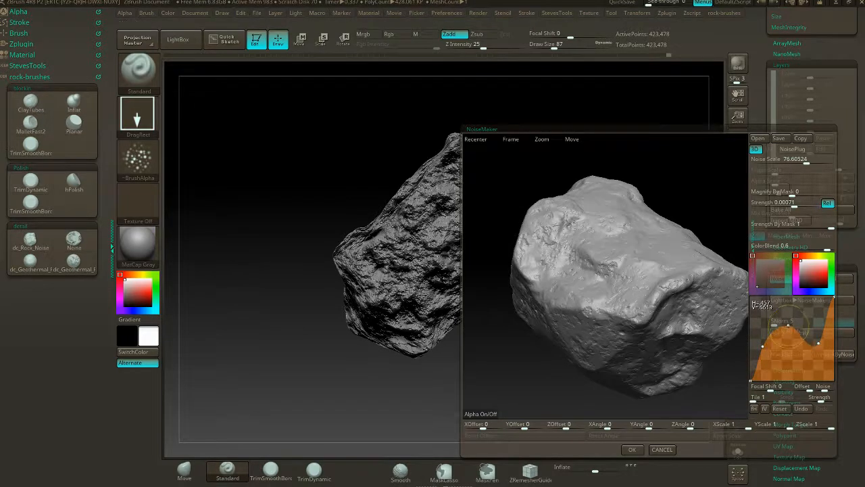
click(633, 450)
- Add a new layer to the rock and apply the surface noise to the mesh
drag(554, 280, 653, 340)
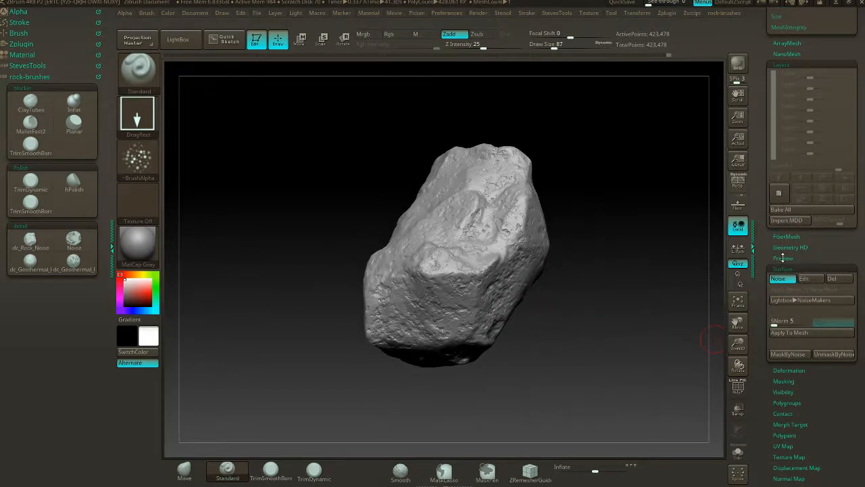
click(788, 189)
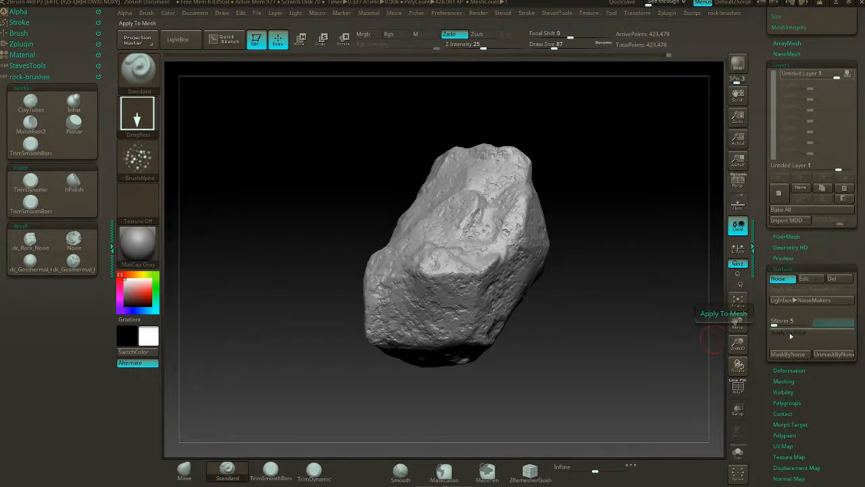
click(791, 335)
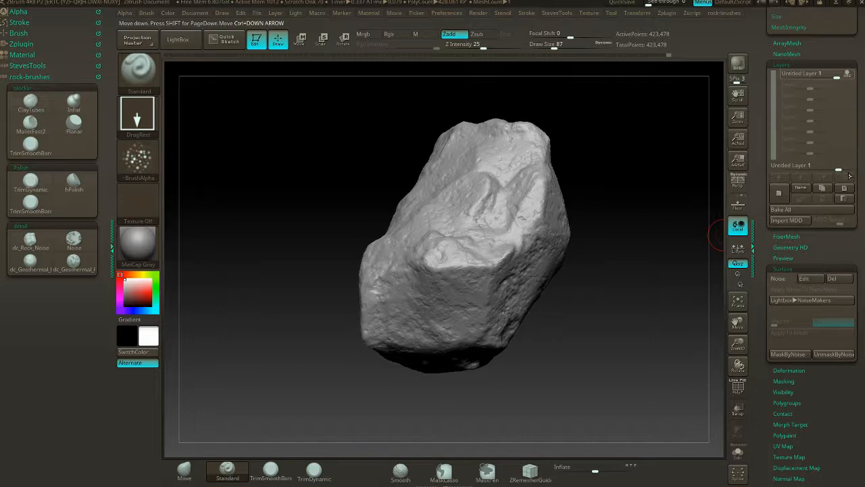
- Set the noise layer's intensity to about 2.04 and bake the layer into the rock
drag(839, 169, 845, 169)
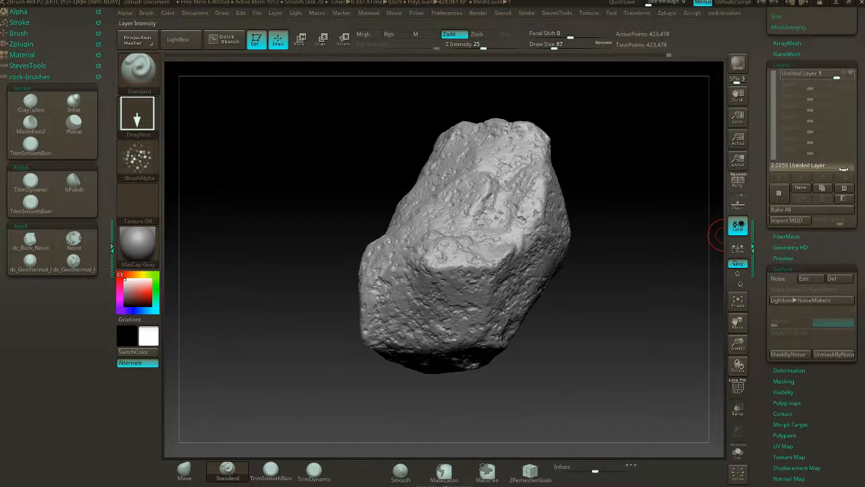
drag(581, 140, 573, 187)
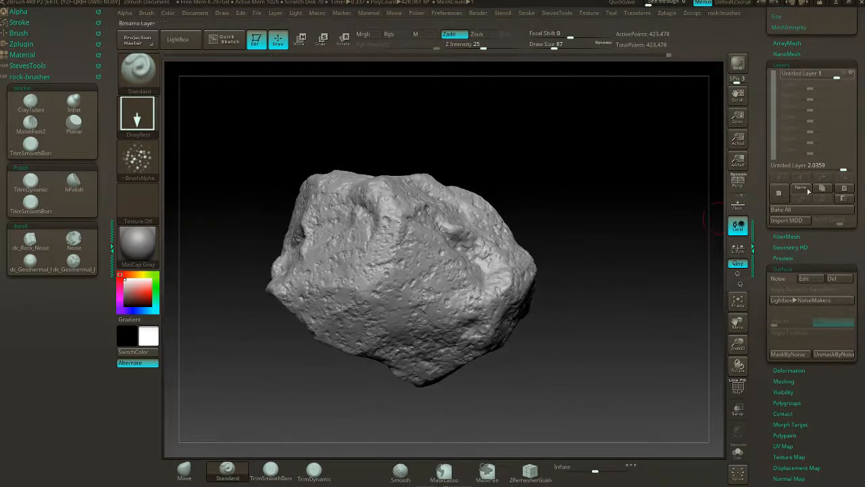
click(792, 212)
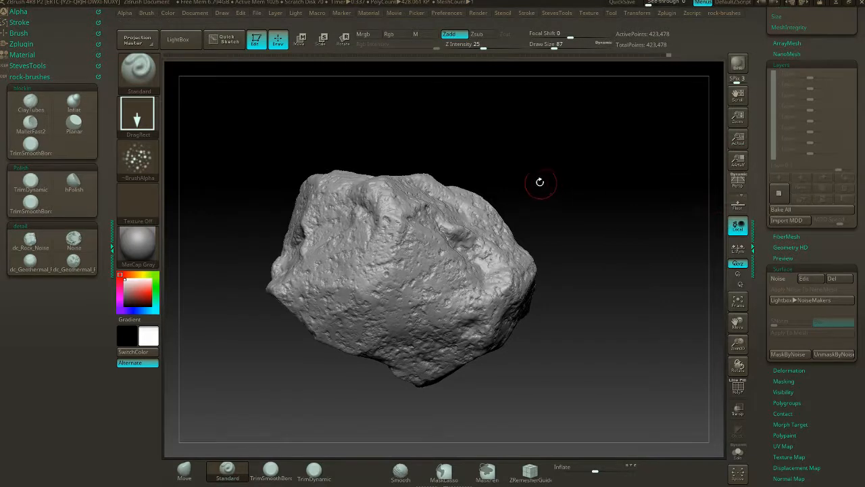
- Set up the TrimDynamic brush with a draw size of 120 and the square Alpha 28 for trimming the rock
drag(541, 183, 555, 183)
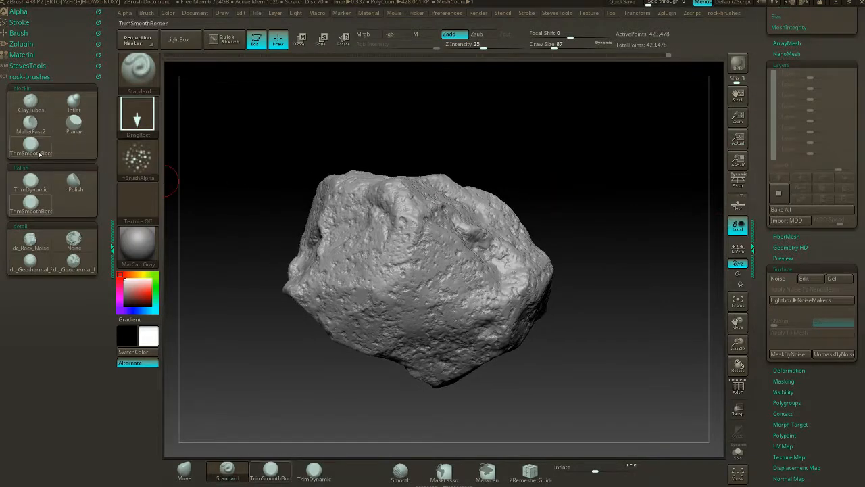
click(31, 179)
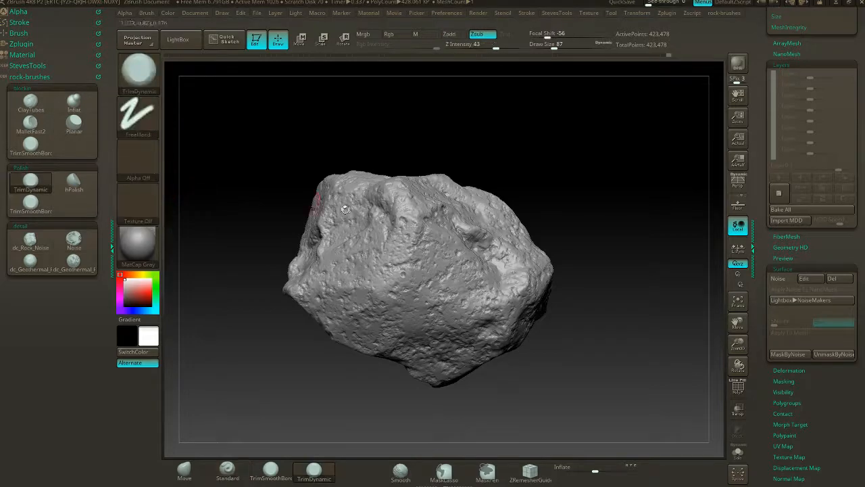
mouse_move(687, 272)
mouse_down()
mouse_move(613, 284)
mouse_move(620, 291)
mouse_move(663, 261)
mouse_up()
key(s)
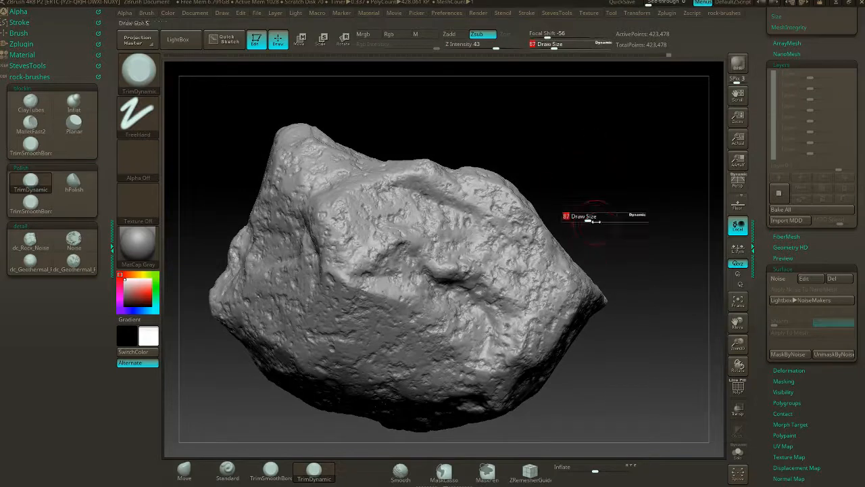
click(593, 218)
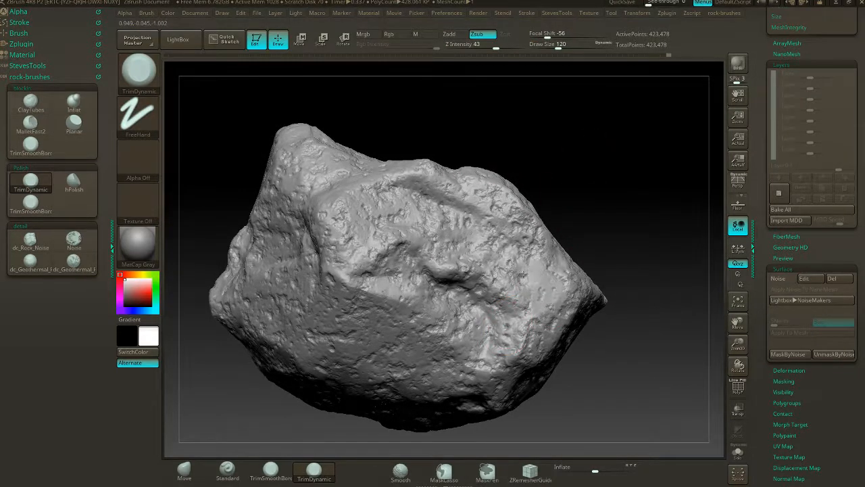
click(128, 167)
click(323, 169)
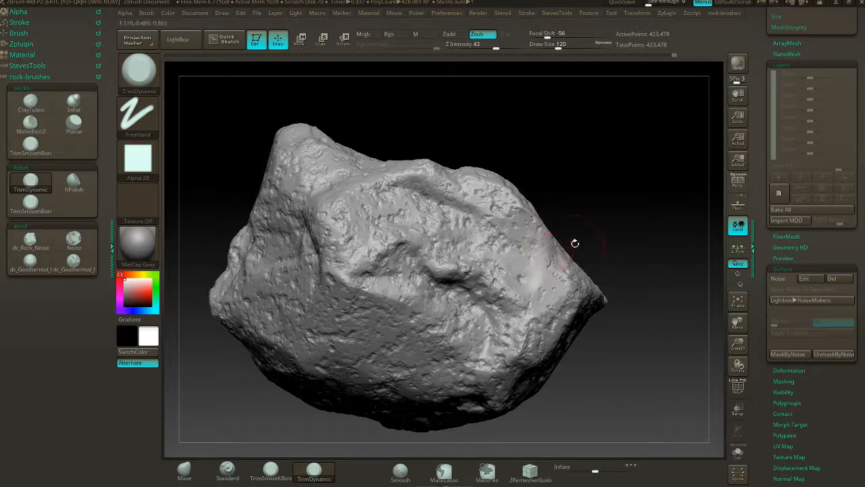
- Flatten the noisy ridges and rims around the hollow at the rock's tapered end with TrimDynamic strokes
drag(575, 244, 564, 245)
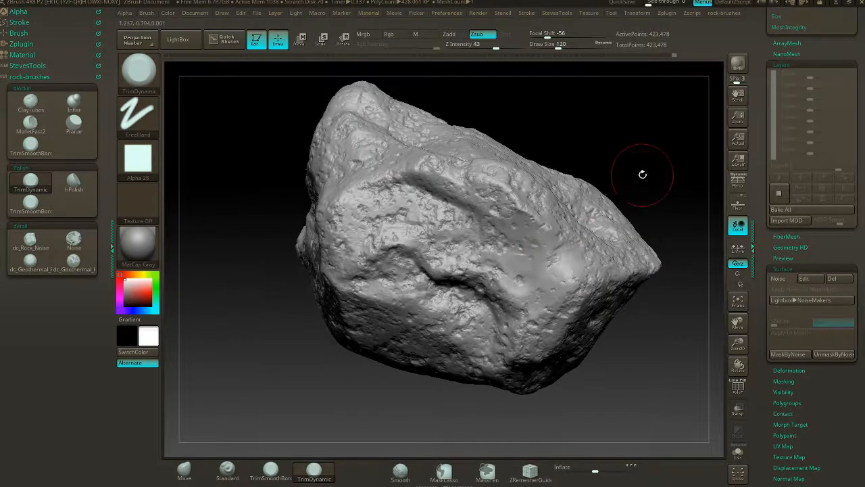
drag(642, 175, 494, 252)
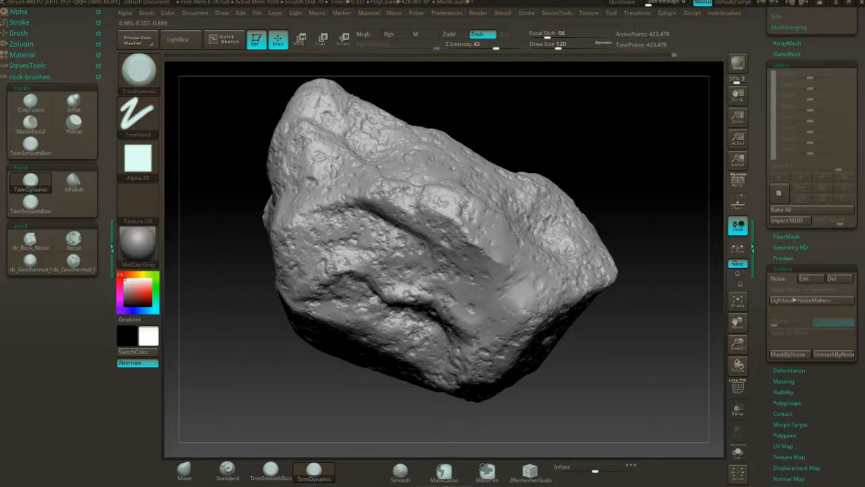
mouse_move(608, 186)
mouse_down()
mouse_move(474, 262)
mouse_move(431, 236)
mouse_up()
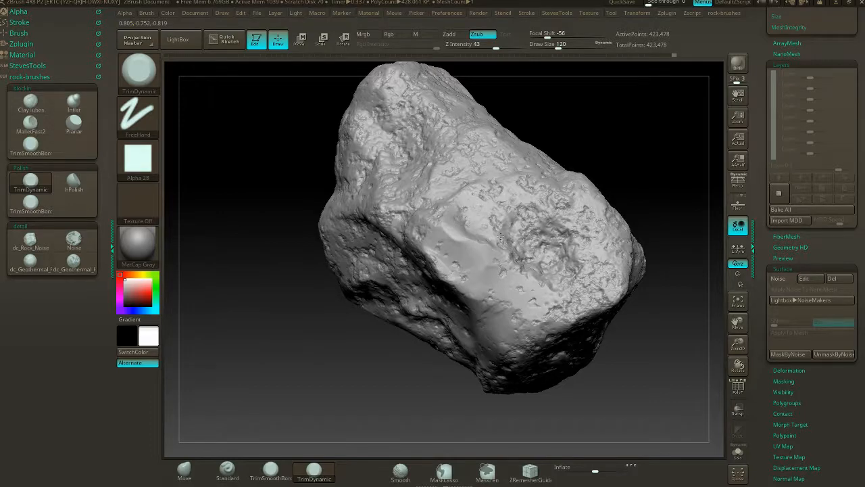
drag(639, 175, 534, 299)
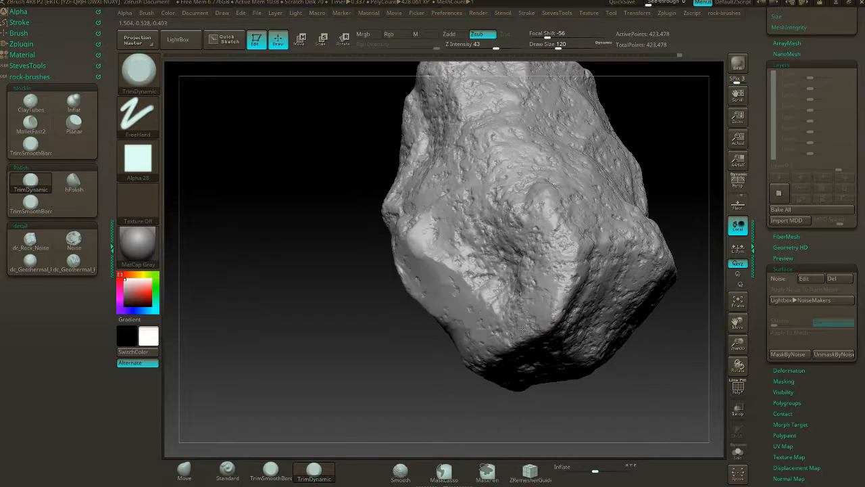
drag(554, 270, 555, 238)
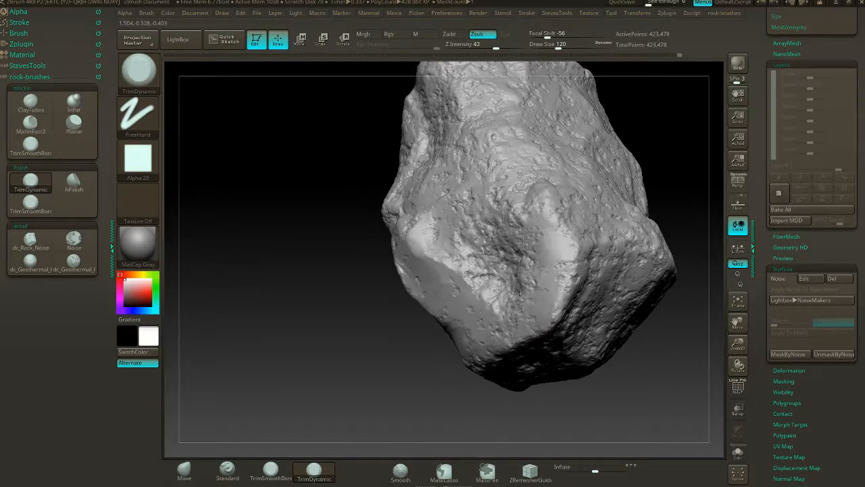
- Trim flat planes into the pitted surface above the hollow and across the adjoining broad face up to its edge
drag(680, 135, 440, 193)
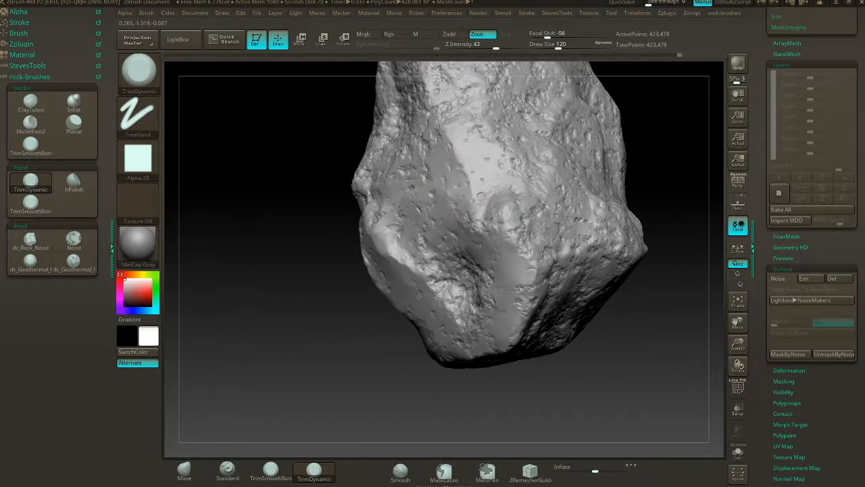
alt+drag(652, 130, 536, 193)
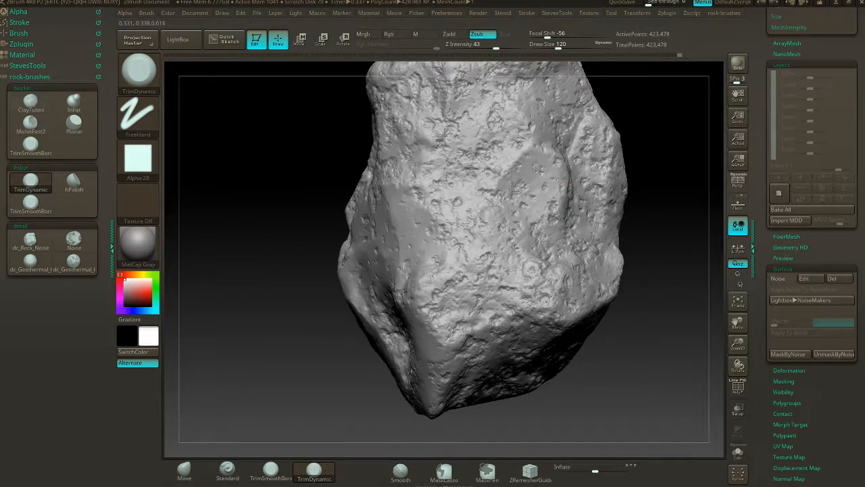
drag(503, 258, 544, 296)
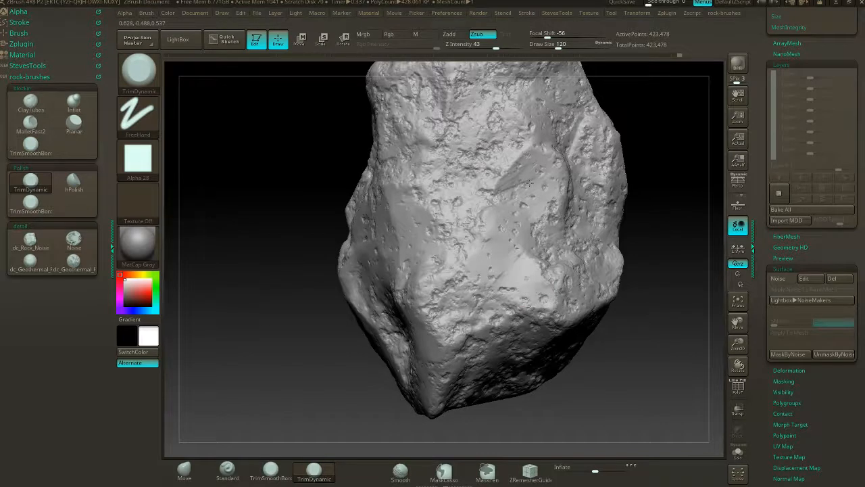
drag(667, 120, 571, 231)
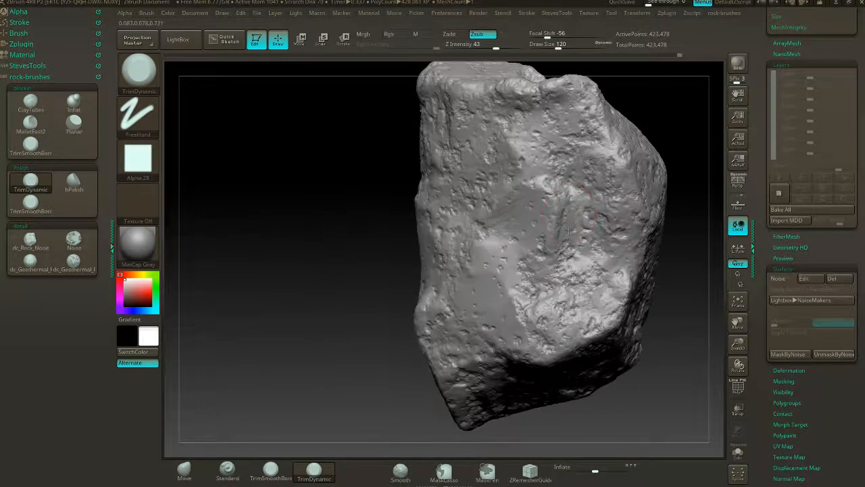
mouse_move(574, 264)
mouse_down()
mouse_move(549, 318)
mouse_move(575, 274)
mouse_move(595, 263)
mouse_up()
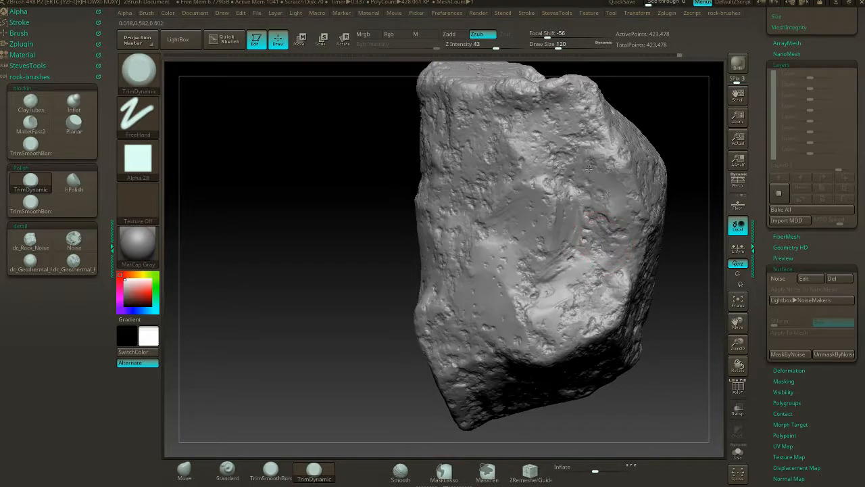
mouse_move(587, 112)
mouse_down()
mouse_move(617, 159)
mouse_move(605, 152)
mouse_up()
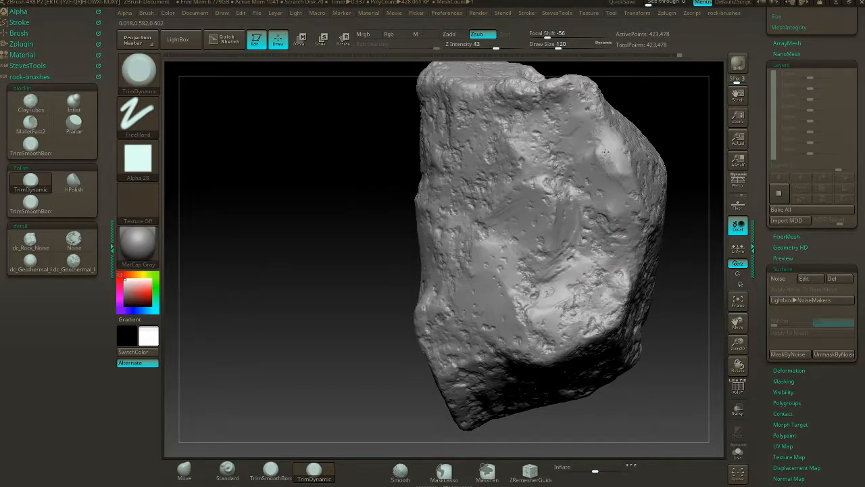
- Flatten the rock's blunt upper corner and the facets and edges around its protruding point, keeping scattered pits
mouse_move(672, 120)
mouse_down()
mouse_move(578, 173)
mouse_move(555, 139)
mouse_move(597, 147)
mouse_move(558, 129)
mouse_up()
drag(586, 190, 591, 208)
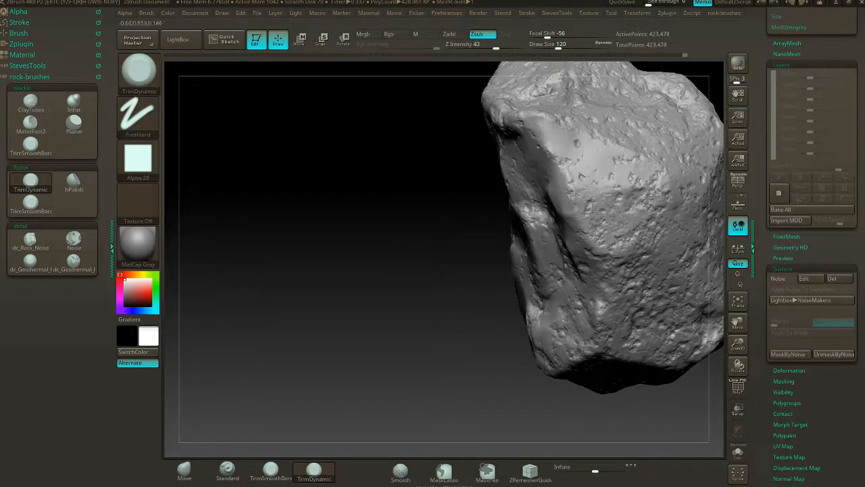
mouse_move(475, 254)
mouse_down()
mouse_move(629, 186)
mouse_move(619, 204)
mouse_move(591, 194)
mouse_move(612, 211)
mouse_up()
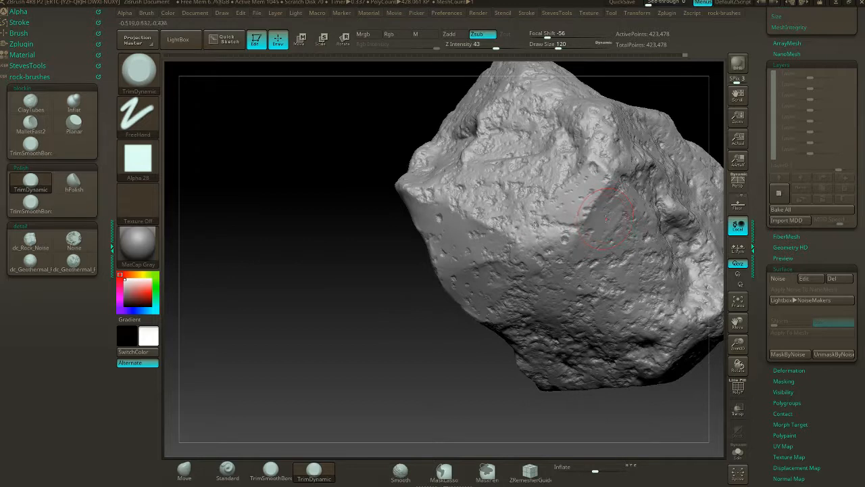
drag(535, 225, 501, 208)
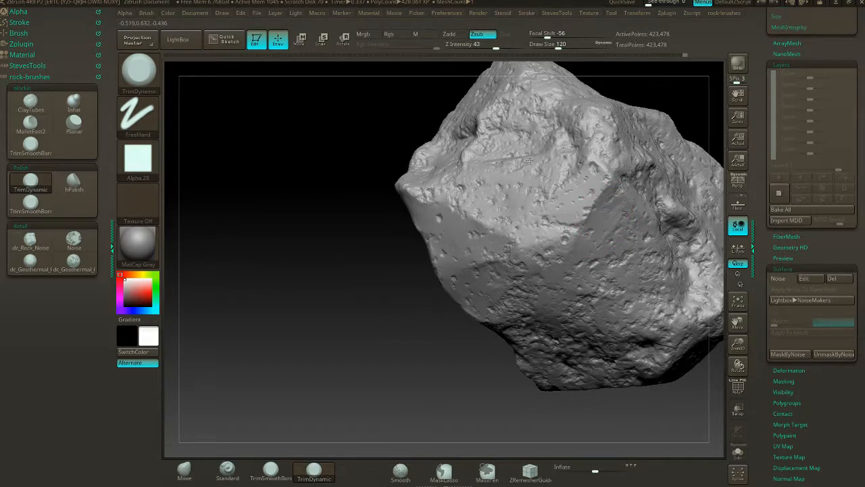
alt+drag(427, 292, 383, 294)
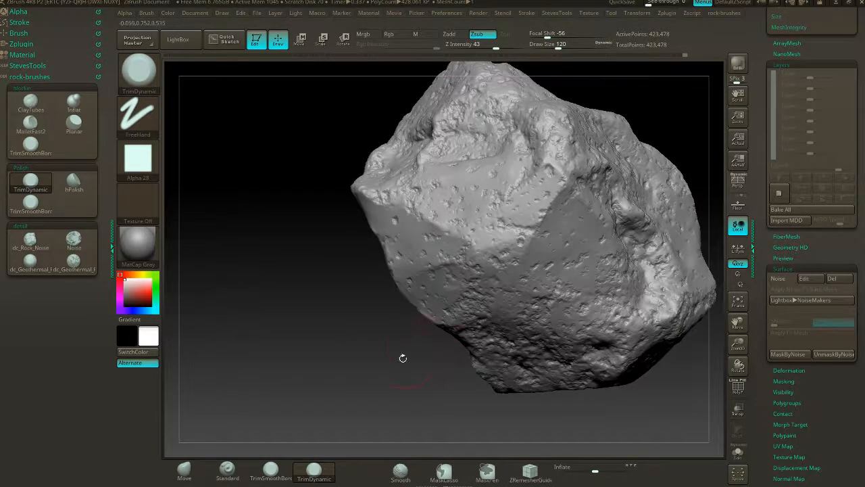
drag(402, 359, 440, 303)
alt+drag(631, 197, 600, 148)
drag(600, 148, 613, 167)
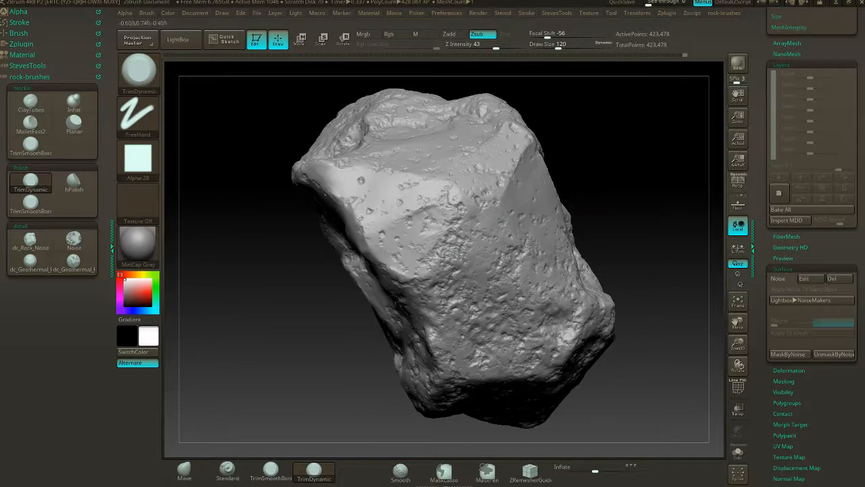
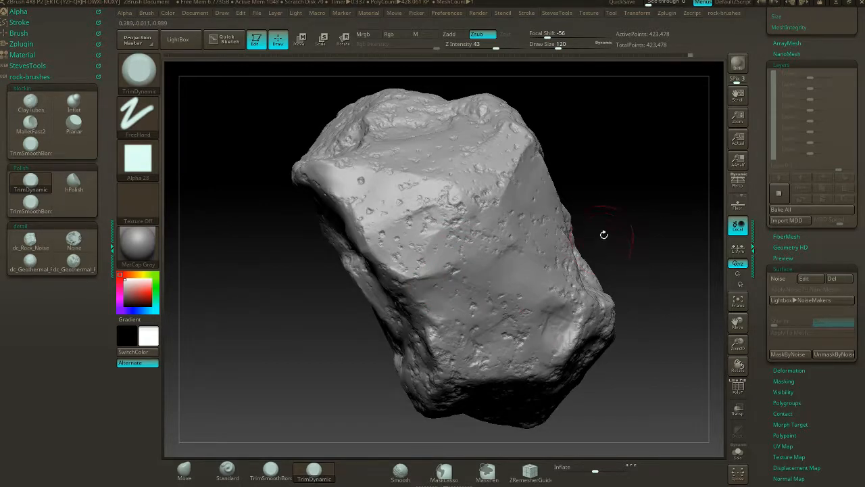
- Flatten the noisy end face at the rock's blunt end into smooth angled planes with TrimDynamic strokes
mouse_move(604, 234)
mouse_down()
mouse_move(640, 223)
mouse_move(564, 161)
mouse_move(588, 195)
mouse_up()
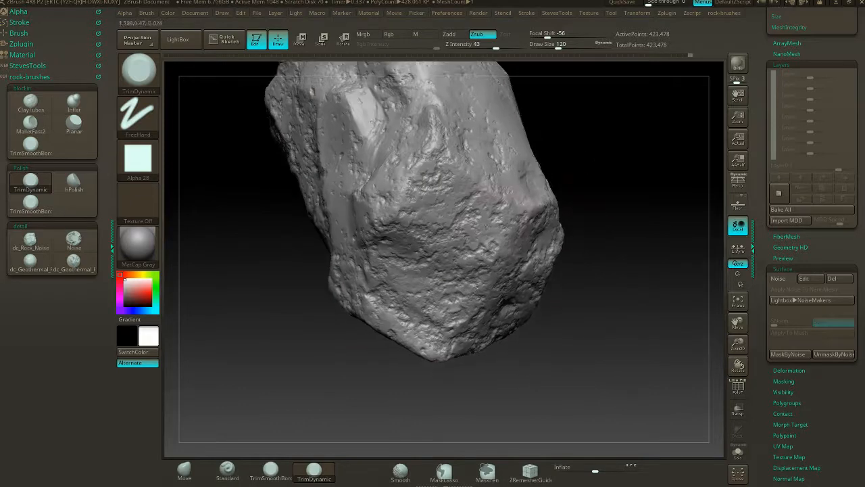
mouse_move(483, 250)
mouse_down()
mouse_move(479, 228)
mouse_move(444, 223)
mouse_move(432, 192)
mouse_move(443, 169)
mouse_move(448, 181)
mouse_up()
mouse_move(499, 223)
mouse_down()
mouse_move(486, 257)
mouse_move(453, 287)
mouse_move(450, 331)
mouse_move(389, 324)
mouse_move(425, 344)
mouse_move(440, 285)
mouse_up()
mouse_move(436, 255)
mouse_down()
mouse_move(398, 233)
mouse_move(417, 235)
mouse_up()
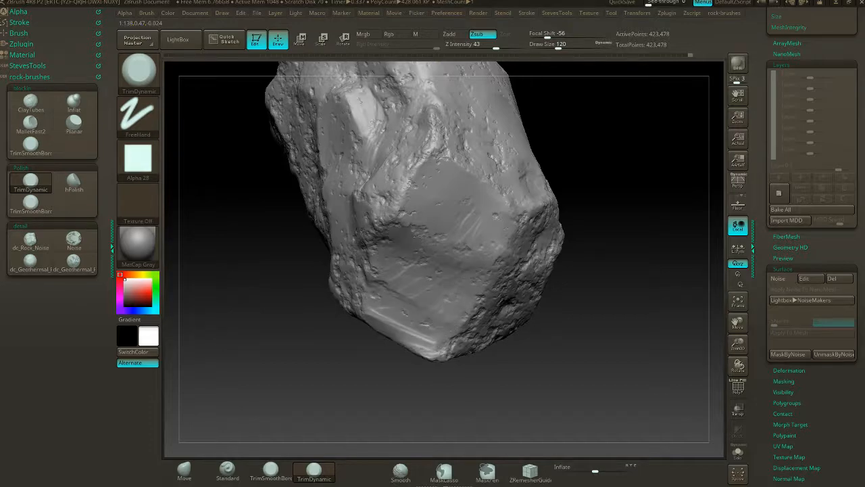
- Try ClayPolish with Max 25 on the whole rock and check the result from other sides
drag(558, 135, 665, 188)
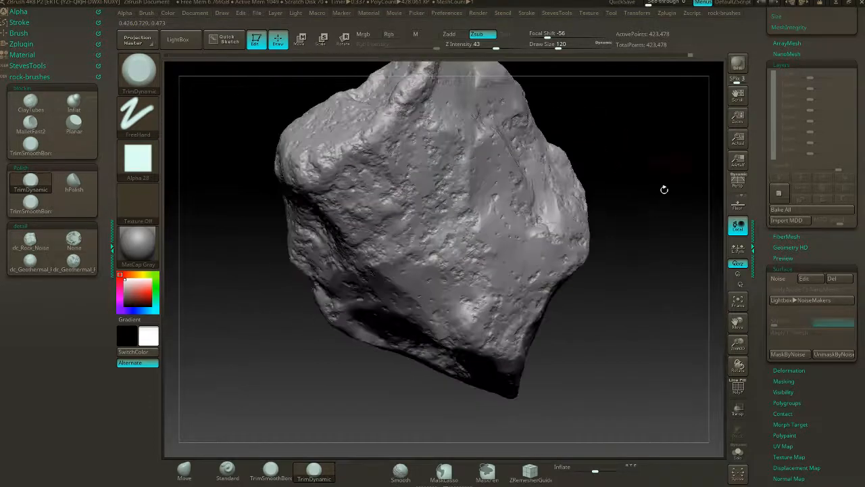
scroll(838, 249, up, 5)
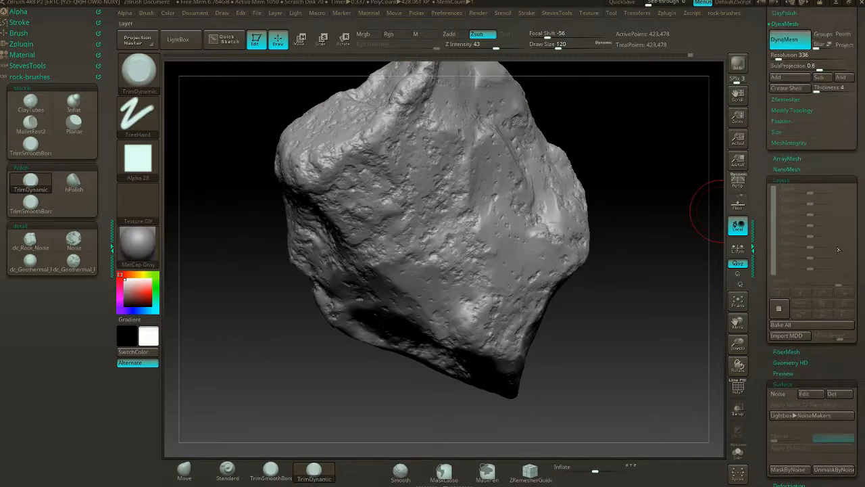
click(822, 180)
drag(853, 103, 853, 290)
click(799, 212)
click(792, 202)
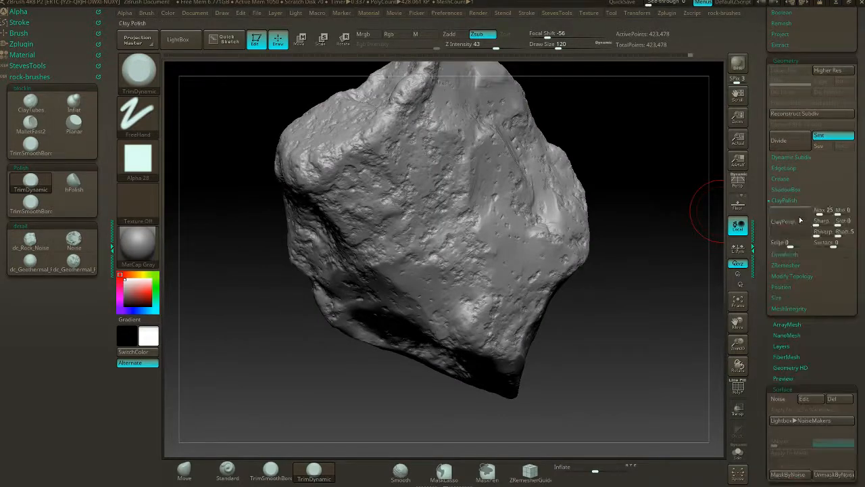
click(799, 220)
drag(701, 352, 511, 181)
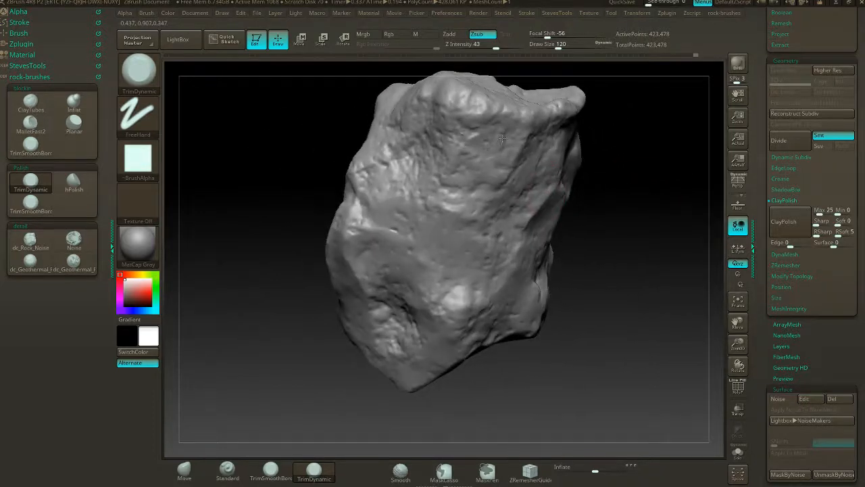
- Switch to the TrimSmoothBorder brush and try a trimming stroke on the polished rock's broad face
click(33, 152)
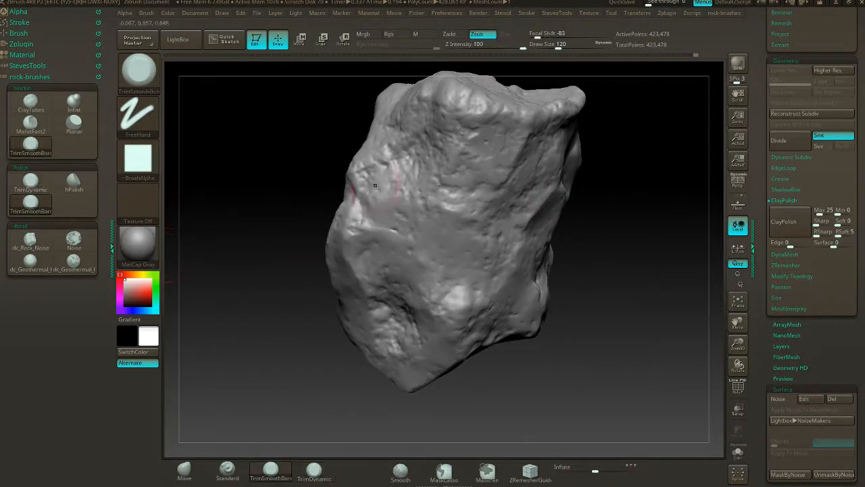
alt+drag(630, 178, 628, 204)
mouse_move(506, 159)
mouse_down()
mouse_move(497, 178)
mouse_move(474, 152)
mouse_move(509, 166)
mouse_move(467, 170)
mouse_up()
drag(598, 144, 595, 182)
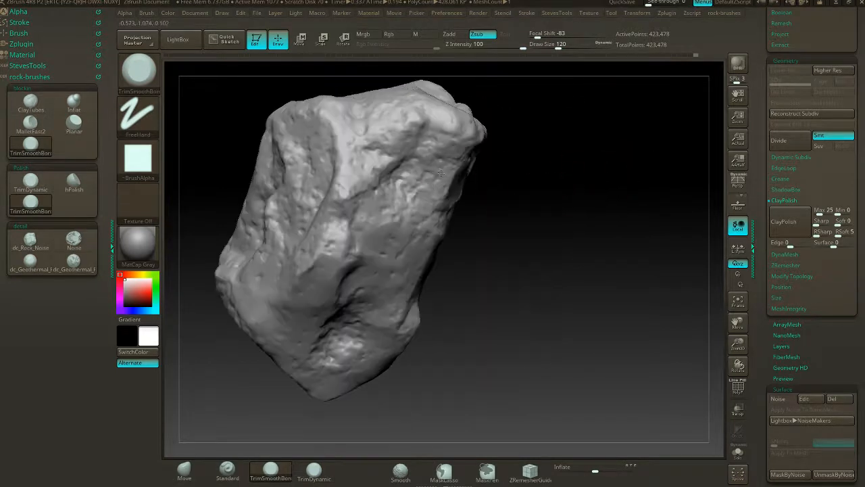
- Undo the trial stroke and the ClayPolish, and close the ClayPolish settings
key(ctrl)
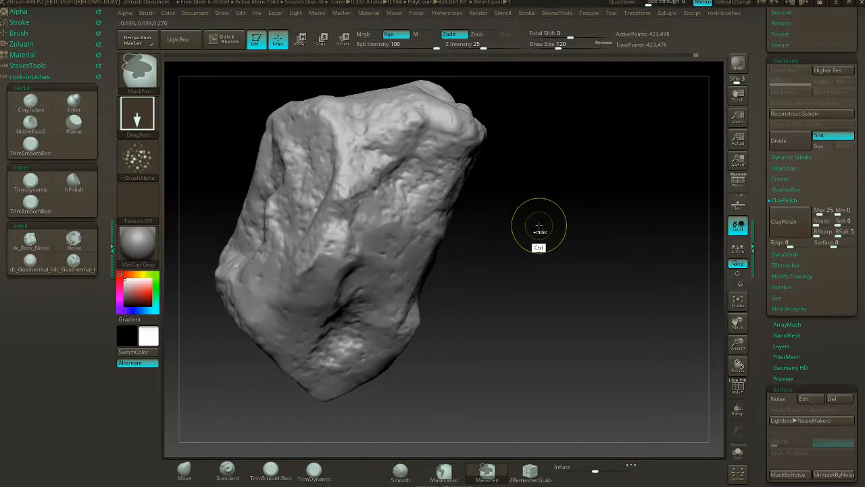
key(ctrl+z)
key(ctrl+z)
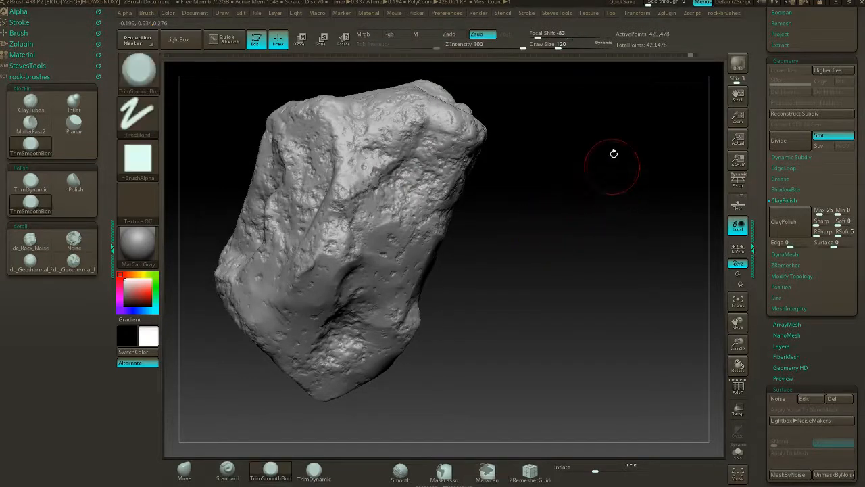
click(793, 201)
- Trim flat patches into the pitted broad face and its long recess with TrimSmoothBorder strokes
mouse_move(594, 224)
mouse_down()
mouse_move(572, 226)
mouse_move(627, 242)
mouse_move(614, 240)
mouse_up()
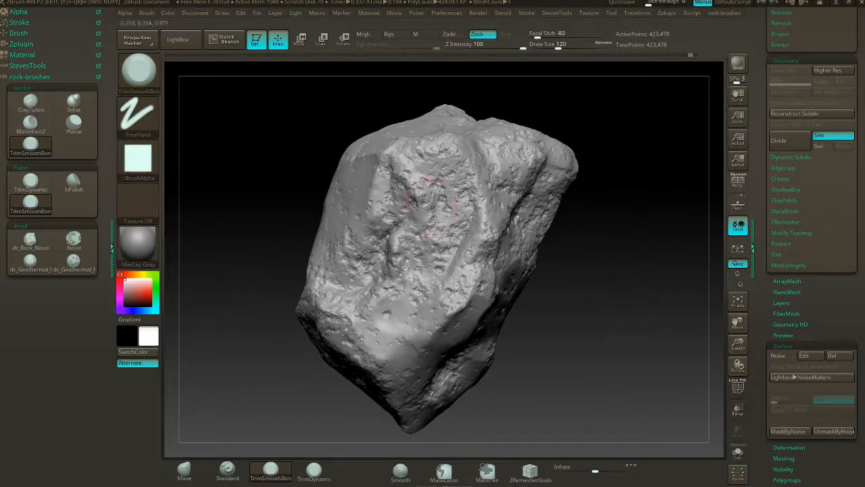
mouse_move(433, 206)
mouse_down()
mouse_move(446, 193)
mouse_move(440, 162)
mouse_move(458, 151)
mouse_move(433, 177)
mouse_move(453, 237)
mouse_move(432, 270)
mouse_move(408, 240)
mouse_move(433, 284)
mouse_move(467, 298)
mouse_up()
mouse_move(602, 219)
mouse_down()
mouse_move(489, 213)
mouse_move(502, 177)
mouse_move(492, 152)
mouse_up()
drag(543, 142, 540, 156)
drag(541, 241, 560, 208)
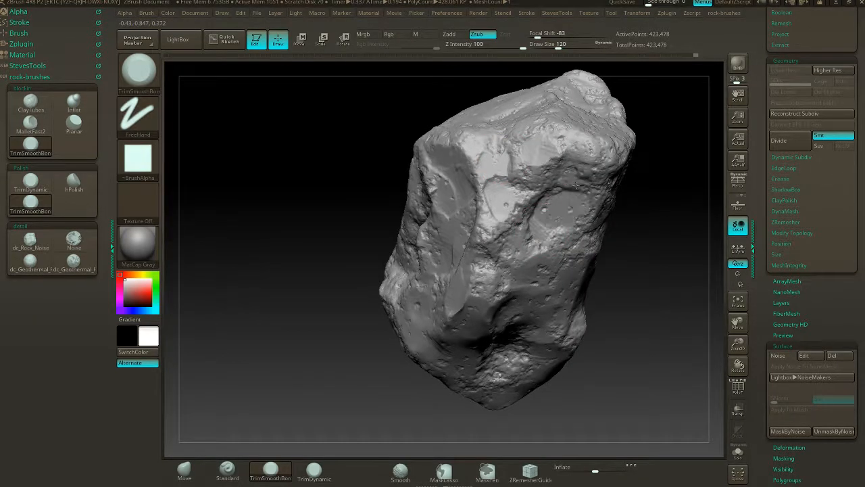
- Flatten the rock's blunt upper corner and carve hard planes into the pitted side just below its edge
mouse_move(653, 170)
mouse_down()
mouse_move(597, 194)
mouse_move(534, 183)
mouse_move(537, 172)
mouse_move(520, 192)
mouse_up()
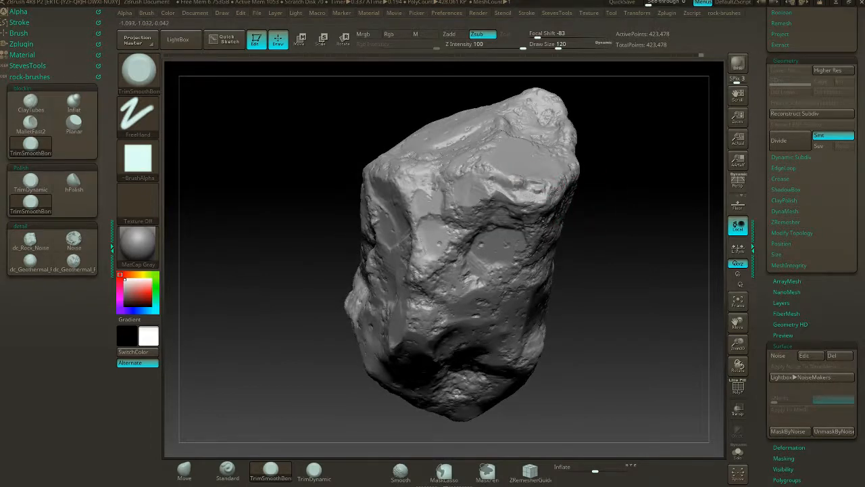
drag(623, 179, 554, 192)
drag(447, 304, 455, 294)
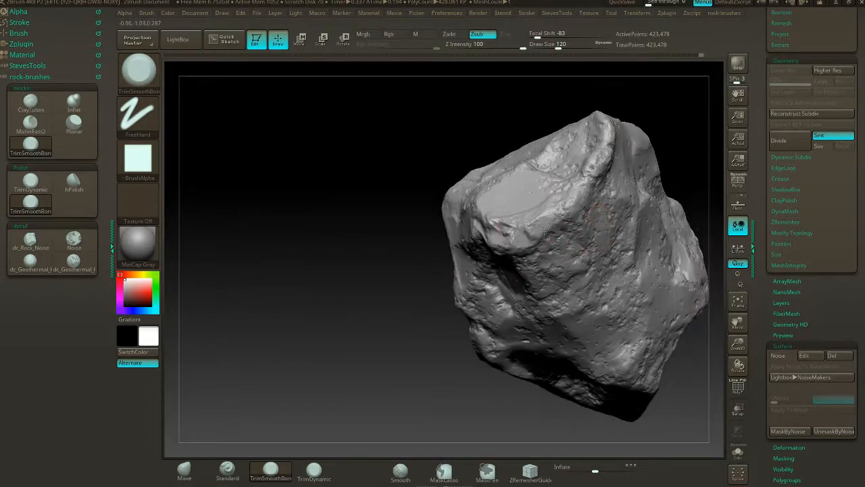
mouse_move(560, 264)
mouse_down()
mouse_move(548, 273)
mouse_move(568, 277)
mouse_move(599, 238)
mouse_move(604, 197)
mouse_move(579, 205)
mouse_up()
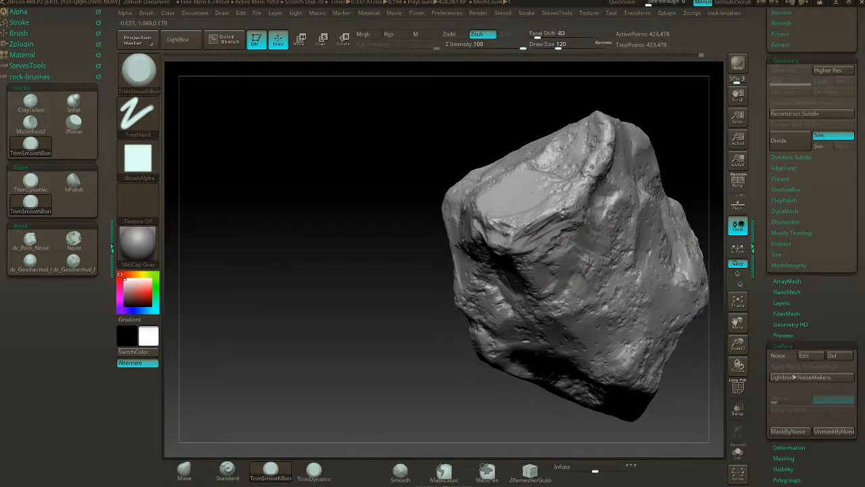
alt+drag(676, 121, 628, 145)
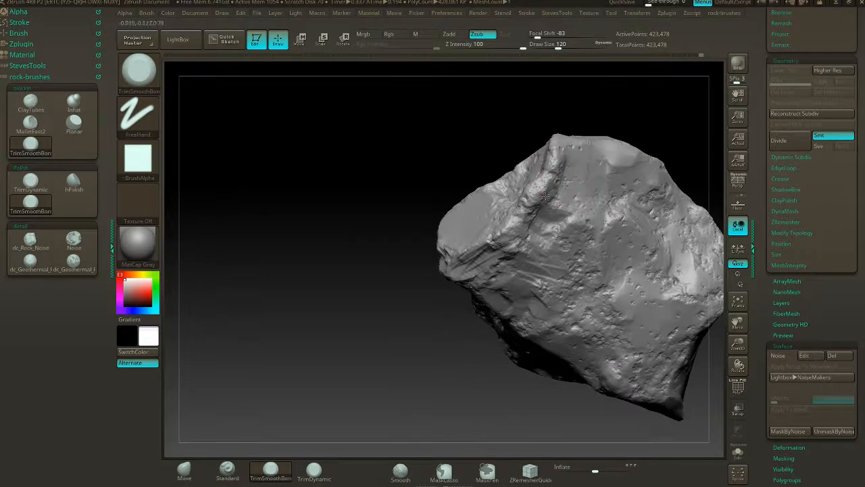
drag(552, 184, 542, 186)
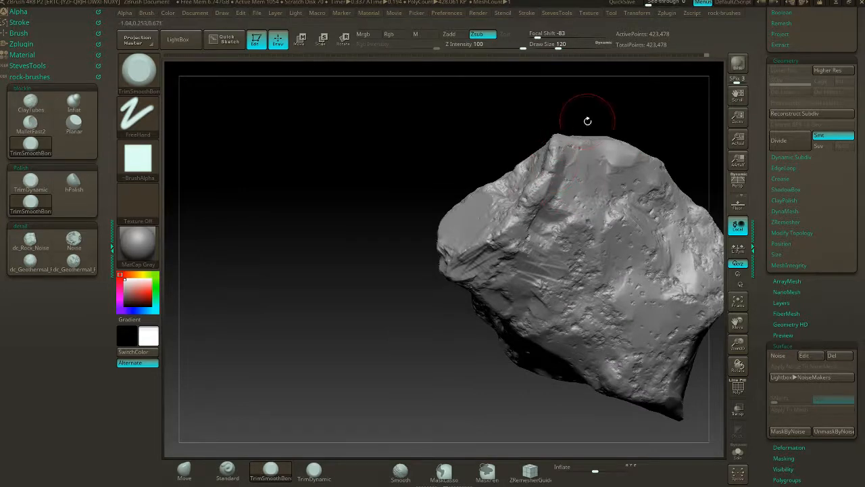
- Trim the rough rim and the pitted ridges beside the corner's flat facet
mouse_move(586, 120)
mouse_down()
mouse_move(520, 192)
mouse_move(535, 162)
mouse_up()
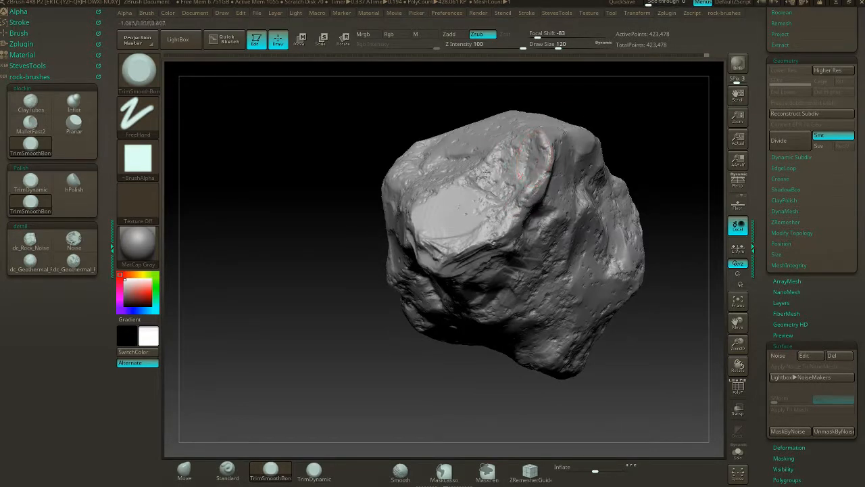
drag(601, 115, 619, 125)
drag(659, 191, 531, 85)
drag(632, 236, 612, 220)
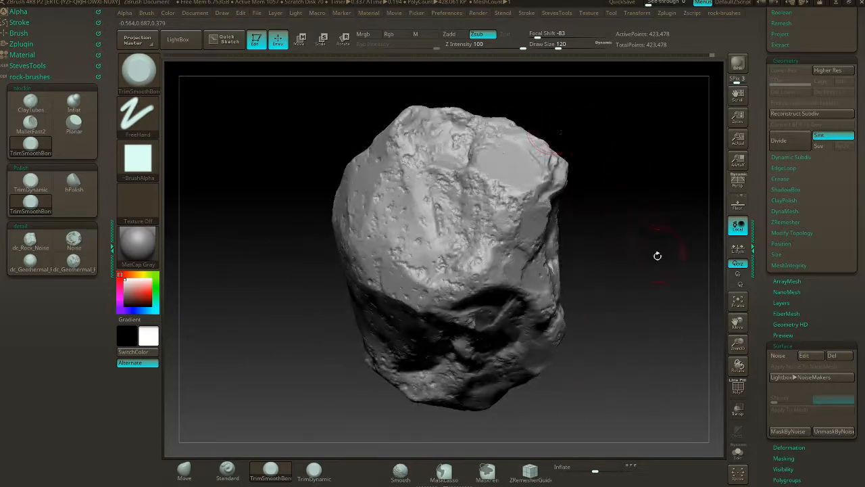
- Shrink the whole rock's surface slightly with a small negative Inflate deformation
alt+drag(657, 256, 632, 250)
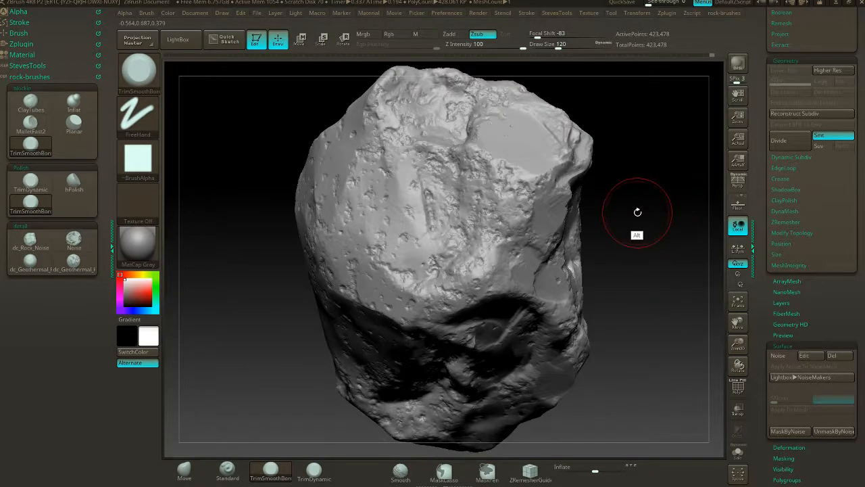
mouse_move(638, 209)
mouse_down()
mouse_move(629, 219)
mouse_move(604, 216)
mouse_move(626, 224)
mouse_move(562, 234)
mouse_move(571, 210)
mouse_move(565, 236)
mouse_up()
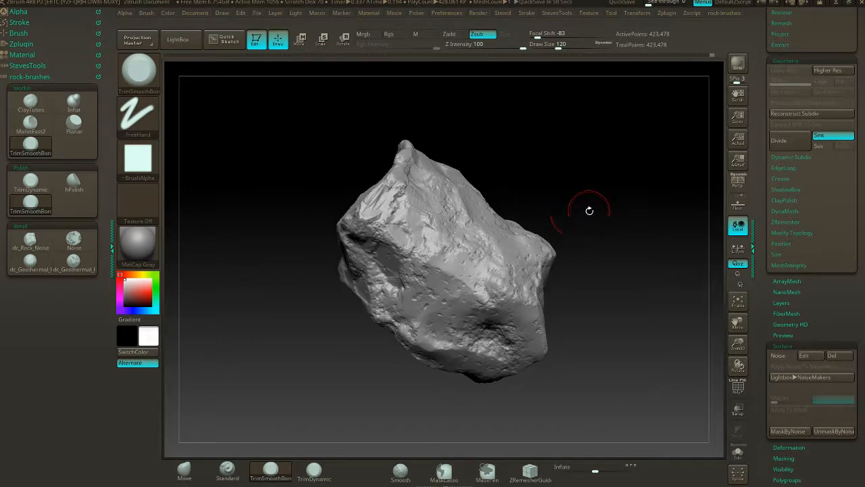
mouse_move(597, 240)
mouse_down()
mouse_move(562, 247)
mouse_move(659, 244)
mouse_up()
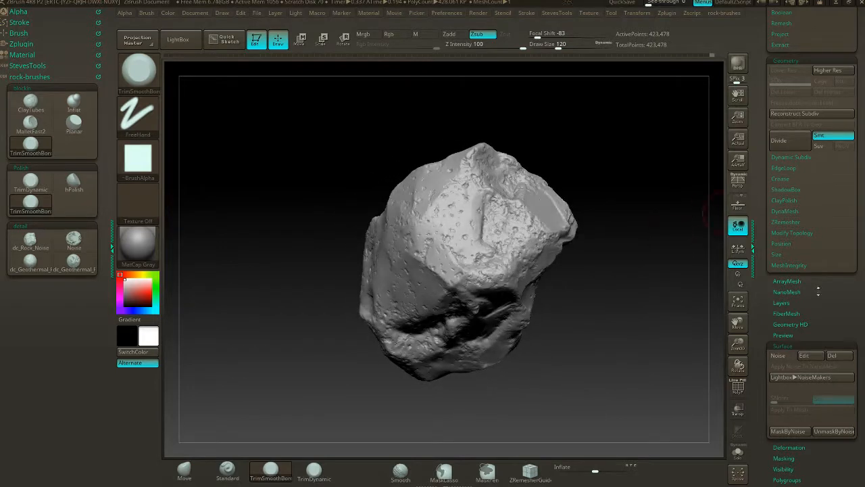
drag(818, 291, 797, 145)
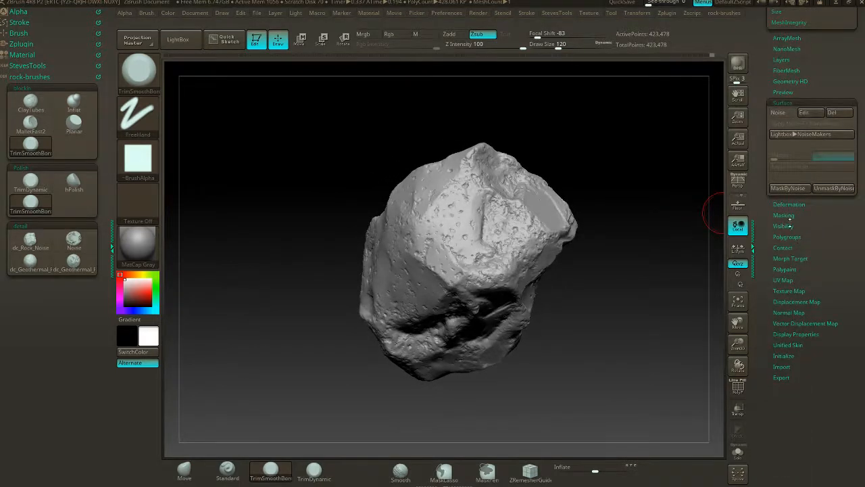
click(801, 204)
drag(645, 334, 670, 331)
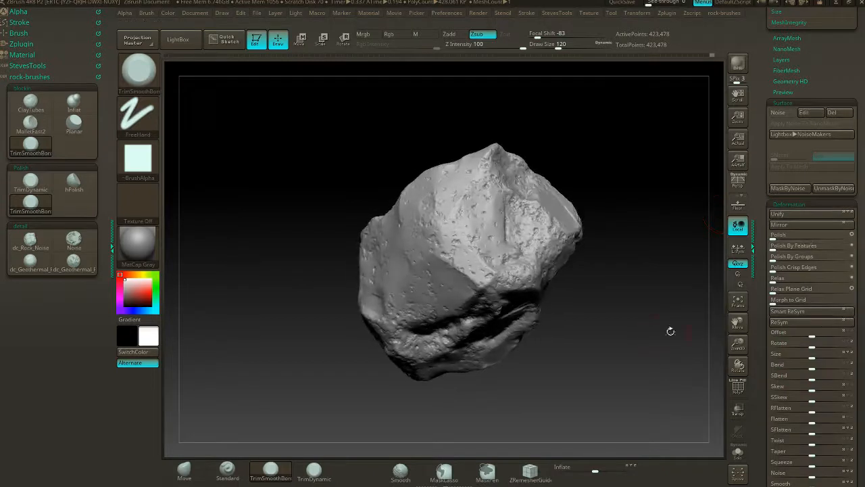
scroll(804, 334, down, 7)
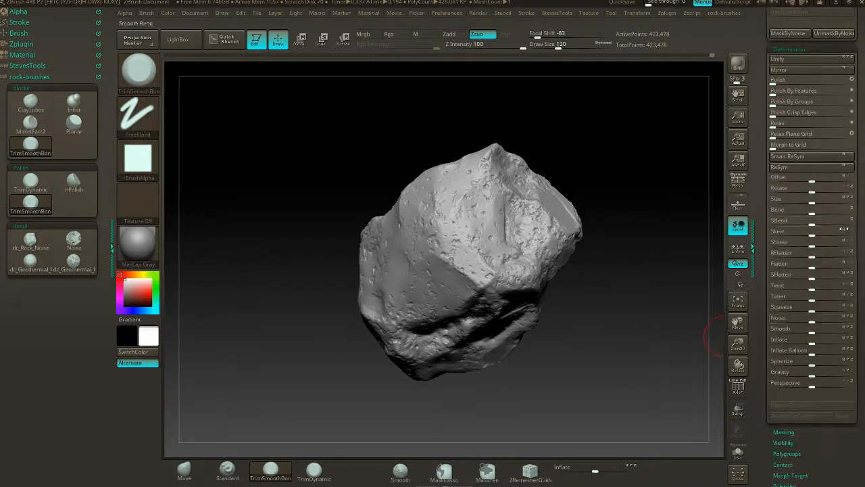
drag(812, 336, 806, 347)
- Check the deflated rock up close and remesh it with DynaMesh
drag(622, 329, 583, 330)
drag(599, 236, 630, 287)
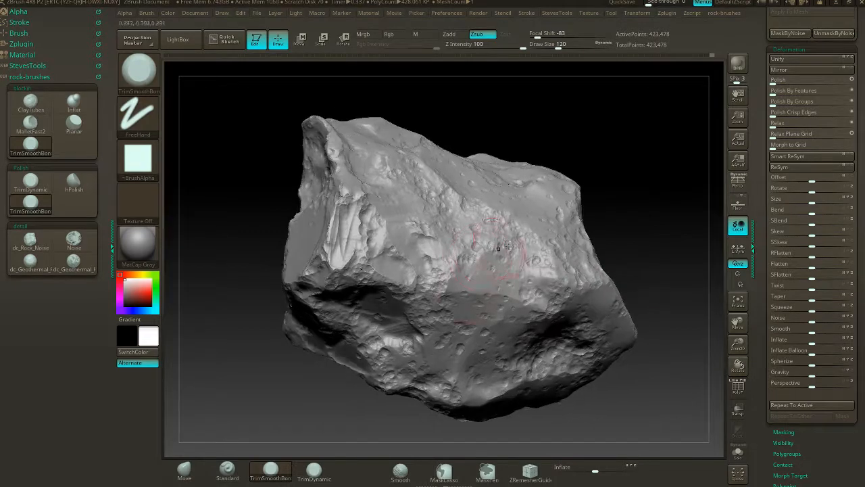
mouse_move(635, 205)
mouse_down()
mouse_move(625, 244)
mouse_move(635, 276)
mouse_up()
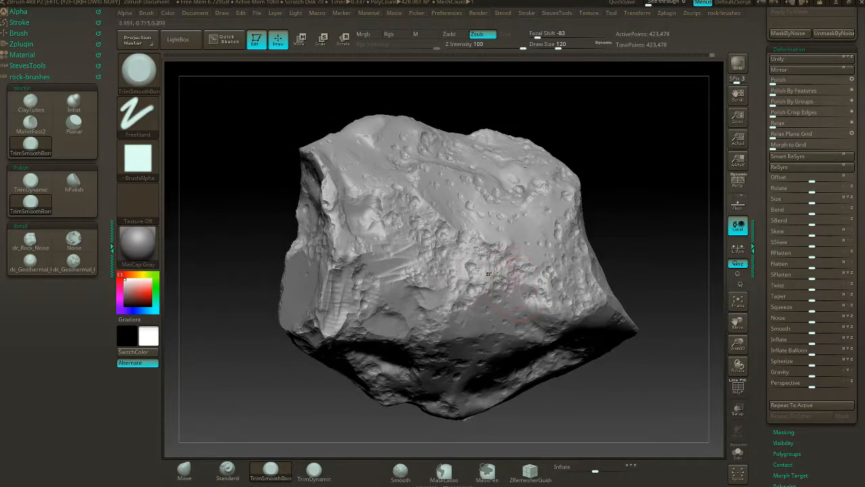
mouse_move(632, 234)
mouse_down()
mouse_move(604, 138)
mouse_move(653, 168)
mouse_move(681, 209)
mouse_up()
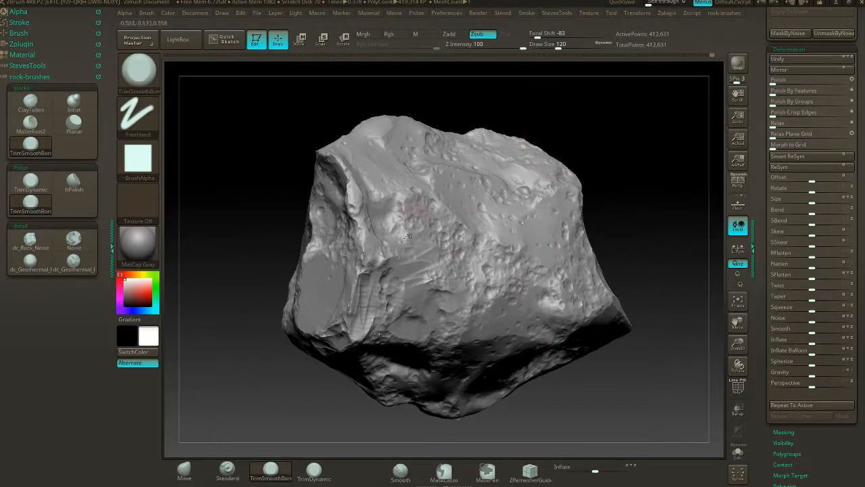
- Reduce the draw size to 90 and trim the grooved edge beside the corner's flat facet
key(s)
drag(407, 304, 404, 304)
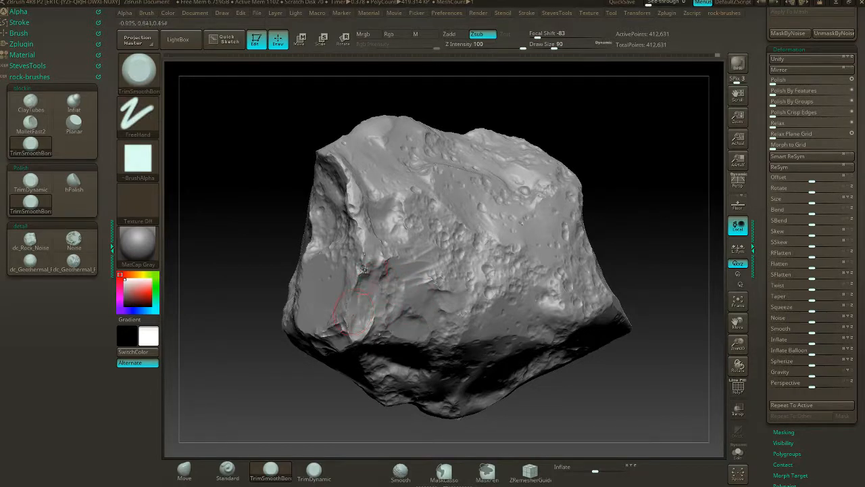
drag(236, 297, 346, 296)
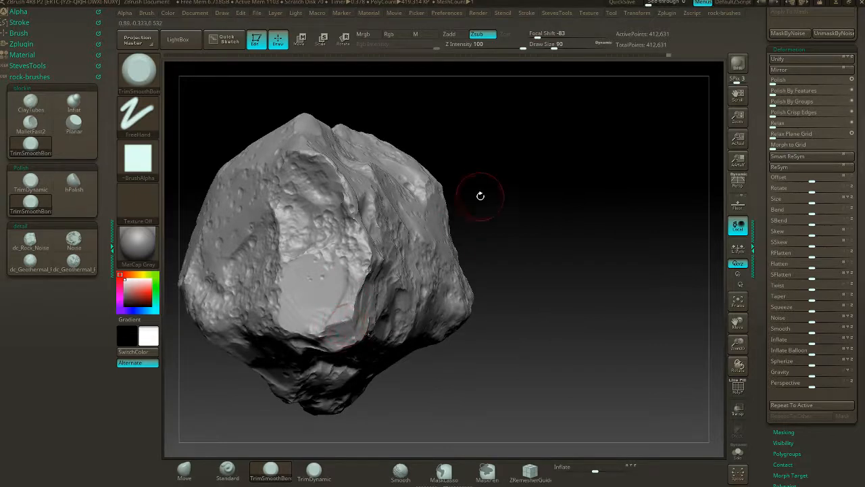
drag(481, 195, 473, 257)
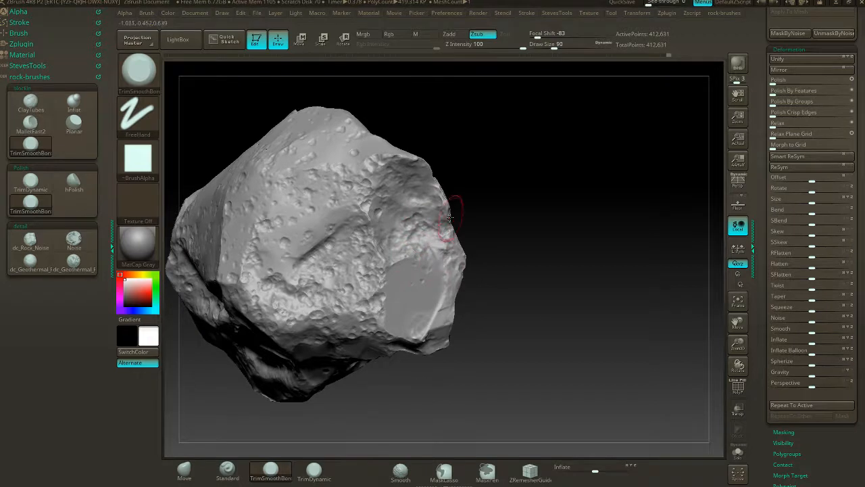
- Trim flat planes along the diagonal groove and across the neighbouring pitted side above the deep crevice
mouse_move(455, 226)
mouse_down()
mouse_move(496, 193)
mouse_move(379, 220)
mouse_move(394, 247)
mouse_move(387, 228)
mouse_move(397, 198)
mouse_up()
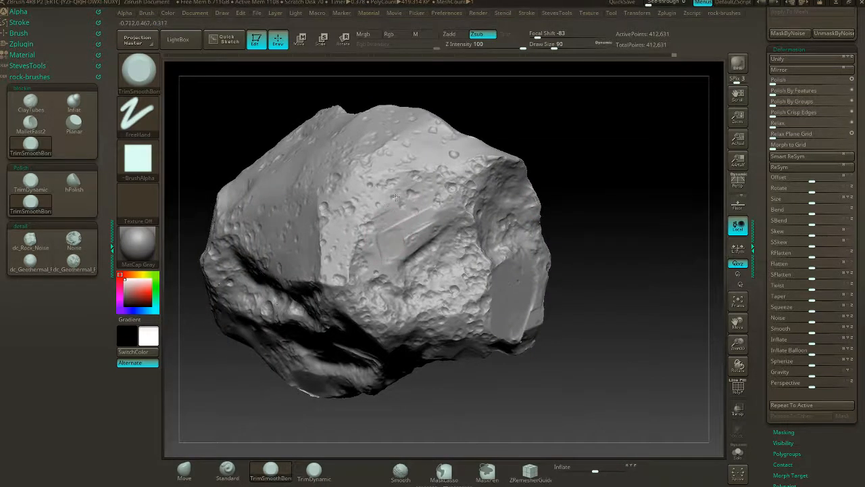
mouse_move(482, 133)
mouse_down()
mouse_move(503, 111)
mouse_move(492, 173)
mouse_up()
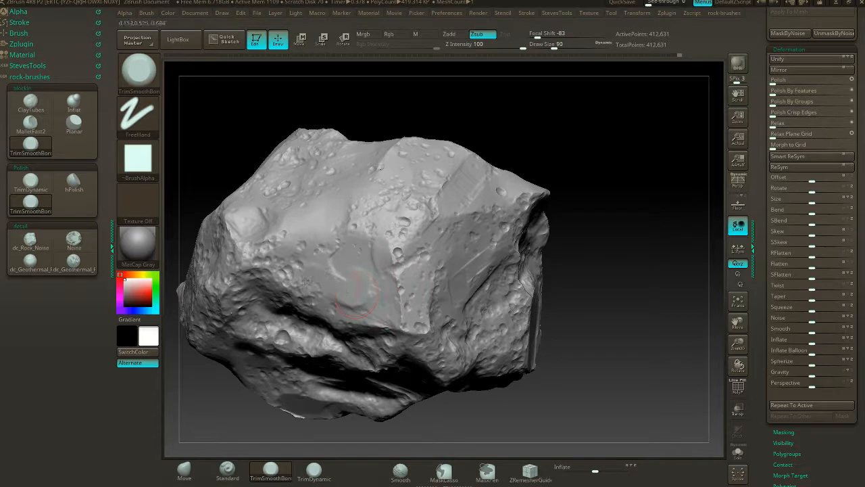
drag(399, 228, 401, 242)
- Flatten the rock's upper ridge and the adjoining broad faces, leaving rough pitted areas between the planes
drag(519, 123, 578, 172)
mouse_move(438, 231)
mouse_down()
mouse_move(425, 238)
mouse_move(481, 211)
mouse_move(476, 188)
mouse_move(464, 185)
mouse_move(475, 178)
mouse_up()
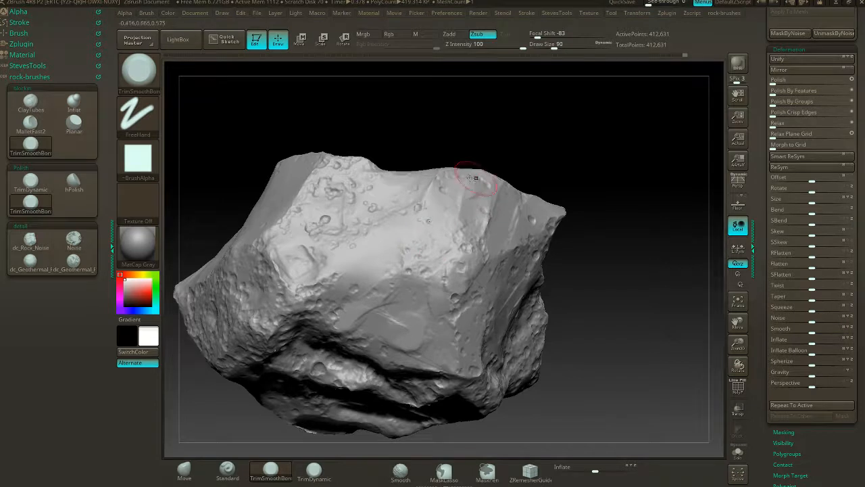
mouse_move(443, 203)
mouse_down()
mouse_move(398, 219)
mouse_move(432, 232)
mouse_move(407, 272)
mouse_move(328, 216)
mouse_move(369, 209)
mouse_move(349, 183)
mouse_move(329, 216)
mouse_move(386, 196)
mouse_up()
drag(425, 143, 528, 158)
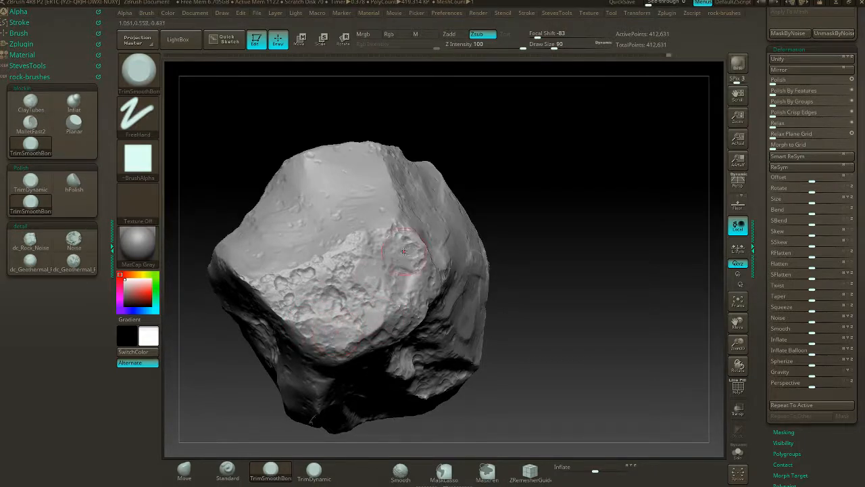
- Trim flat planes along the rock's lower edge and across the rough area beside the central pitted hollow
drag(480, 147, 589, 153)
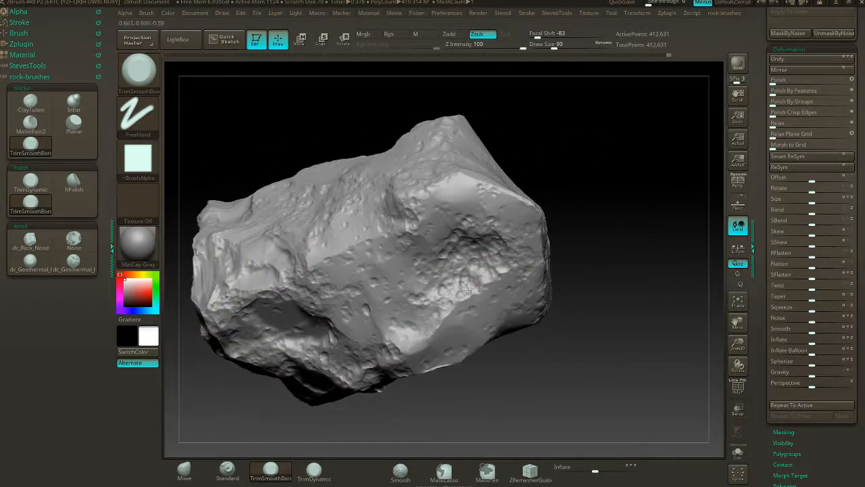
drag(467, 314, 499, 293)
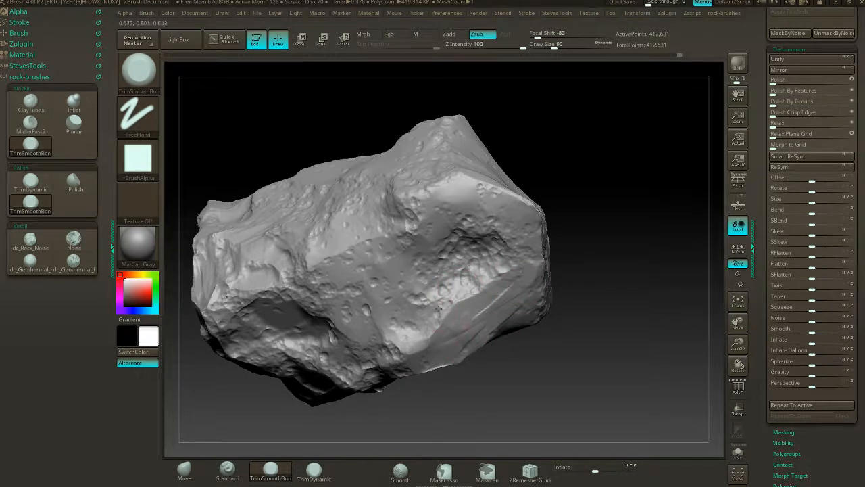
drag(425, 303, 418, 298)
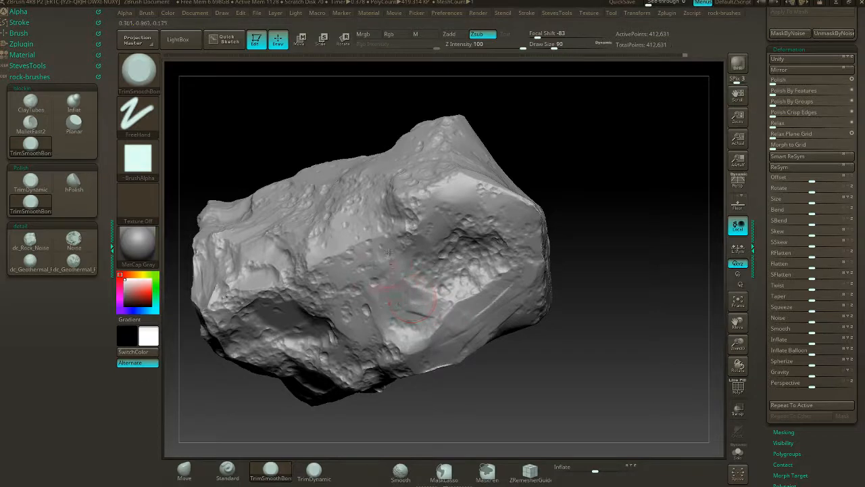
mouse_move(585, 161)
mouse_down()
mouse_move(605, 151)
mouse_move(644, 206)
mouse_move(622, 147)
mouse_move(605, 183)
mouse_move(615, 196)
mouse_move(496, 225)
mouse_move(522, 233)
mouse_move(581, 203)
mouse_move(559, 193)
mouse_move(533, 214)
mouse_move(508, 192)
mouse_up()
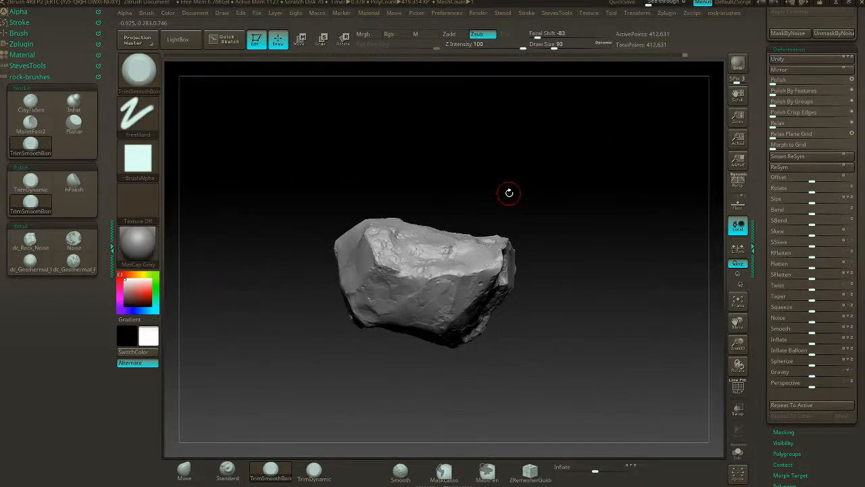
- Create a new sculpting layer and enable surface noise on the rock
click(846, 50)
drag(856, 66, 858, 208)
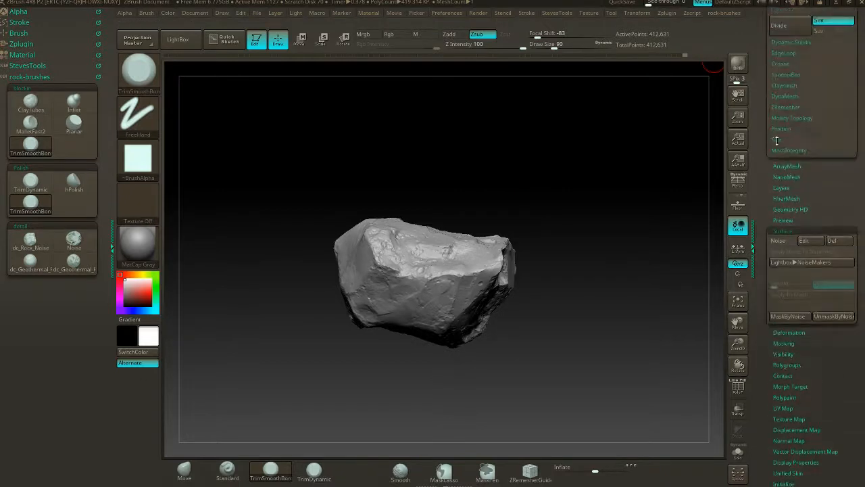
click(782, 188)
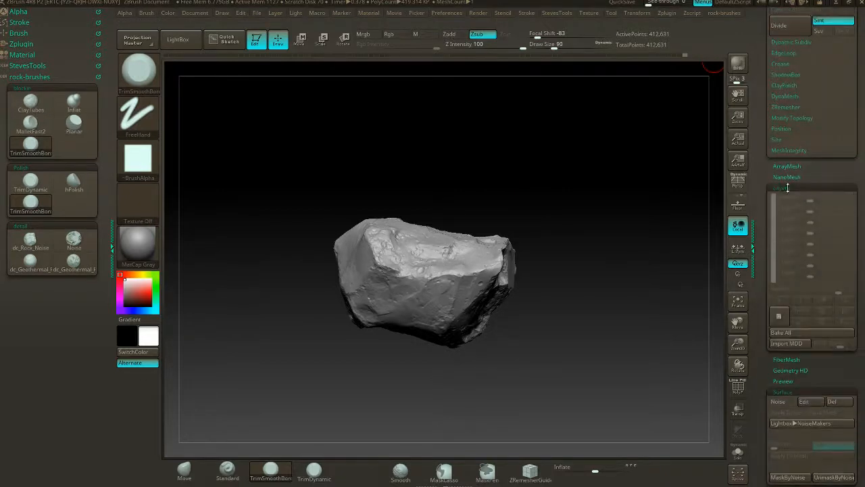
click(781, 312)
drag(799, 434, 798, 320)
click(791, 290)
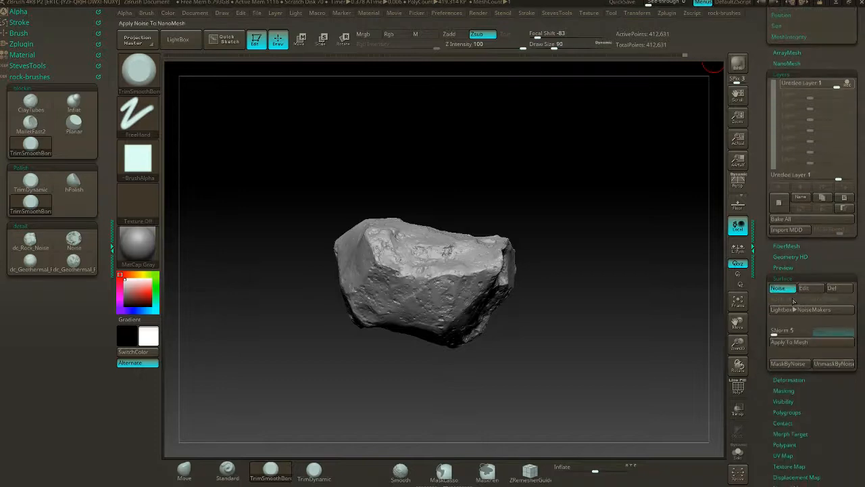
- Reshape the surface noise curve into a smooth rising slope and check the grain from several sides in the preview
click(804, 288)
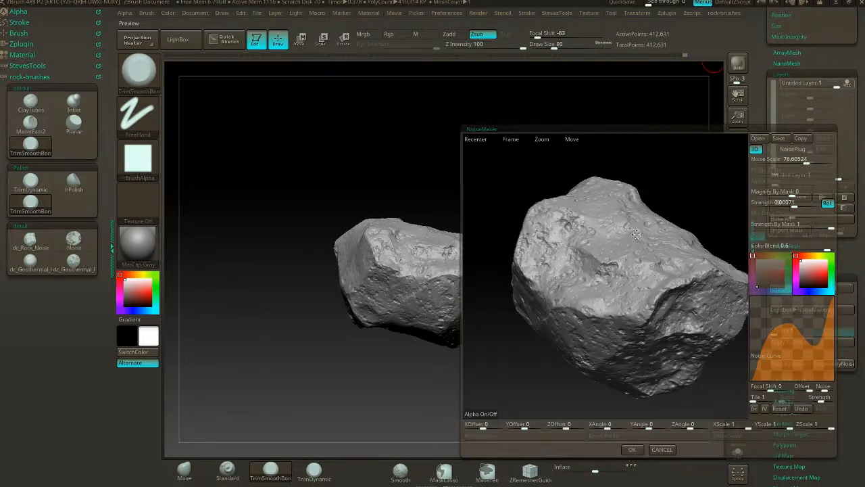
drag(691, 203, 705, 219)
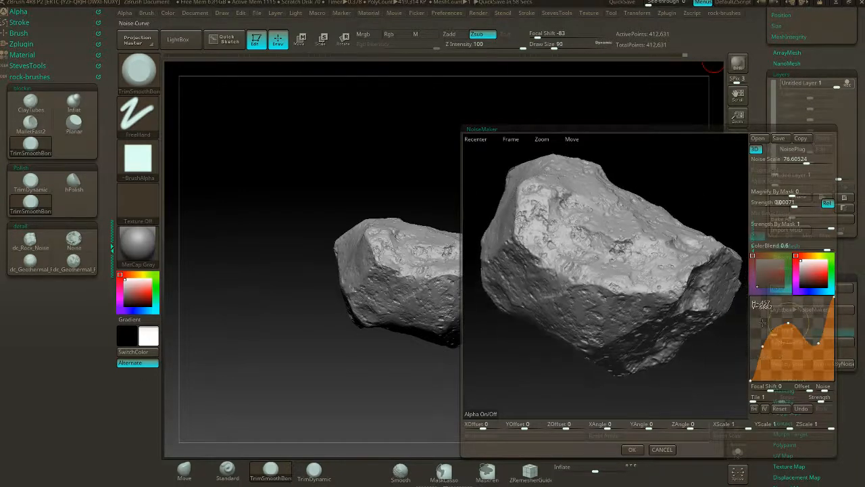
drag(787, 325, 812, 326)
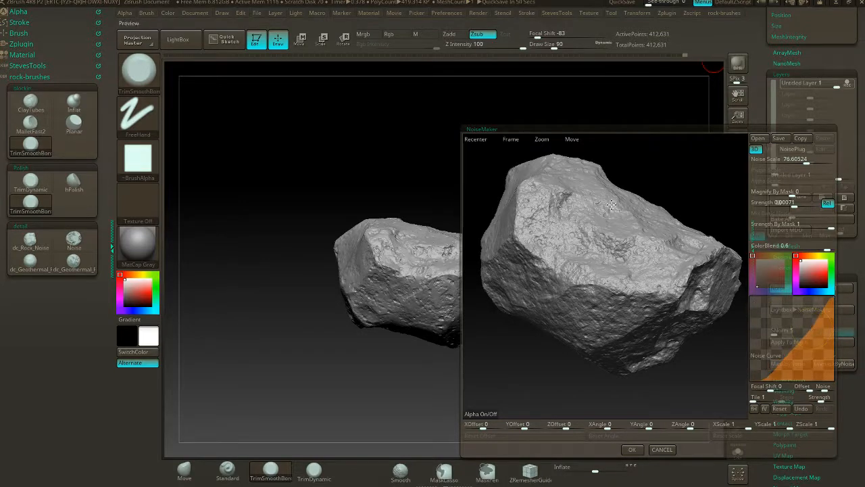
drag(642, 175, 689, 240)
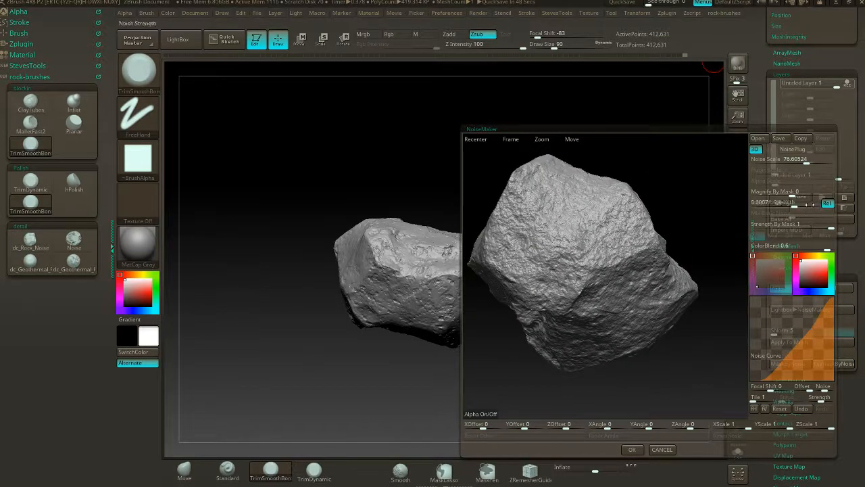
- Set the noise scale to 198.76332, raise the curve's middle, lower its end to a soft plateau, and accept the noise
drag(807, 162, 821, 163)
drag(690, 184, 728, 251)
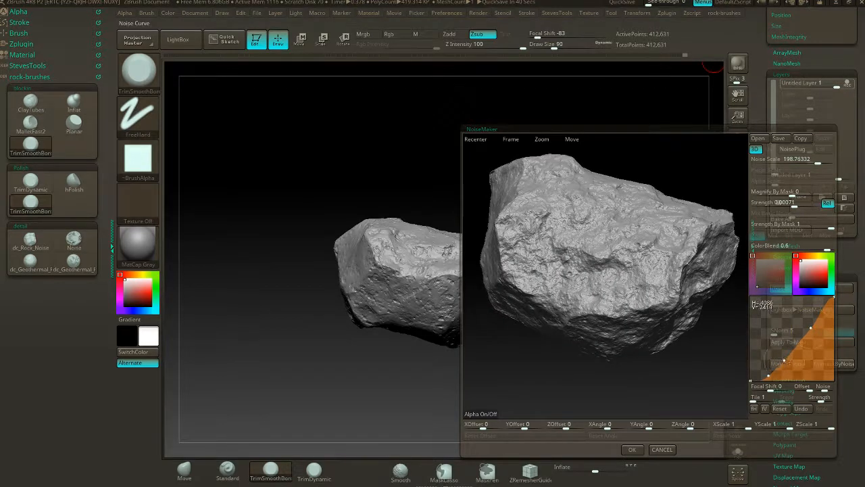
drag(785, 361, 789, 342)
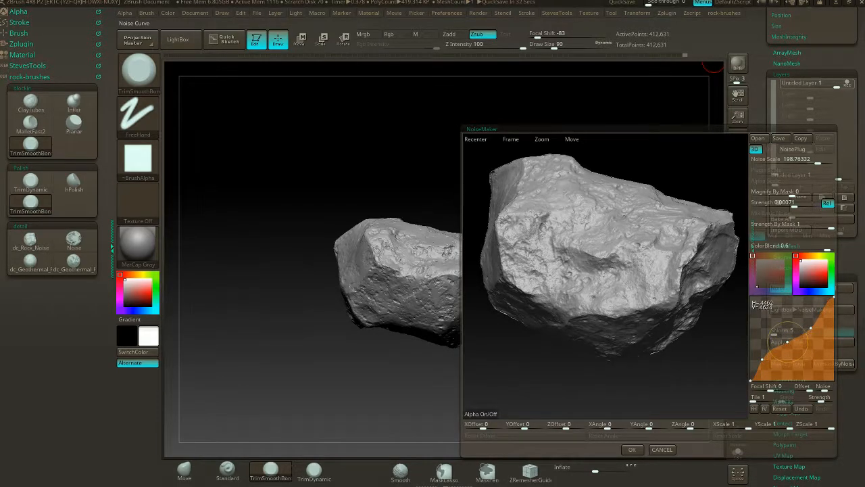
drag(834, 297, 788, 346)
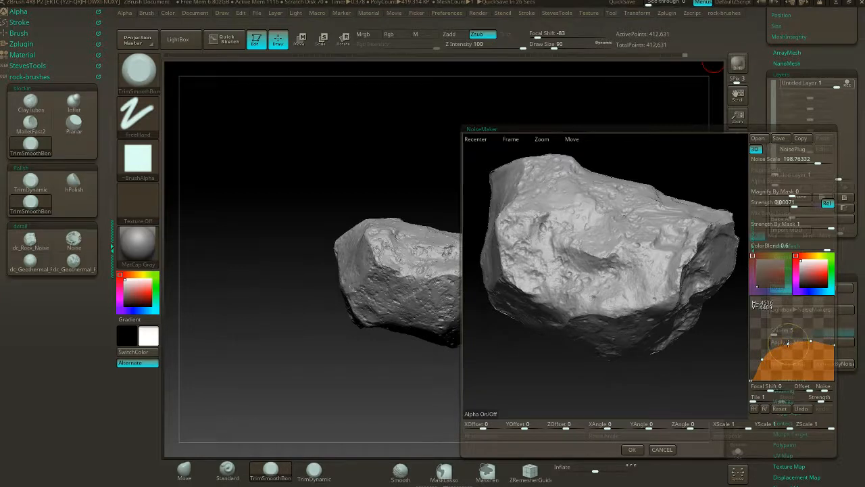
click(632, 449)
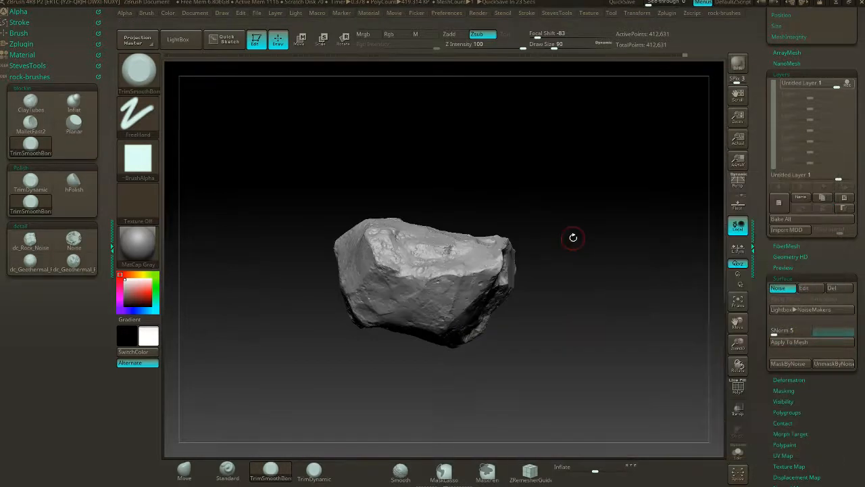
- Apply the surface noise to the rock's mesh and set the layer intensity to 1.59455
drag(572, 237, 496, 238)
alt+drag(543, 178, 601, 210)
drag(601, 169, 663, 195)
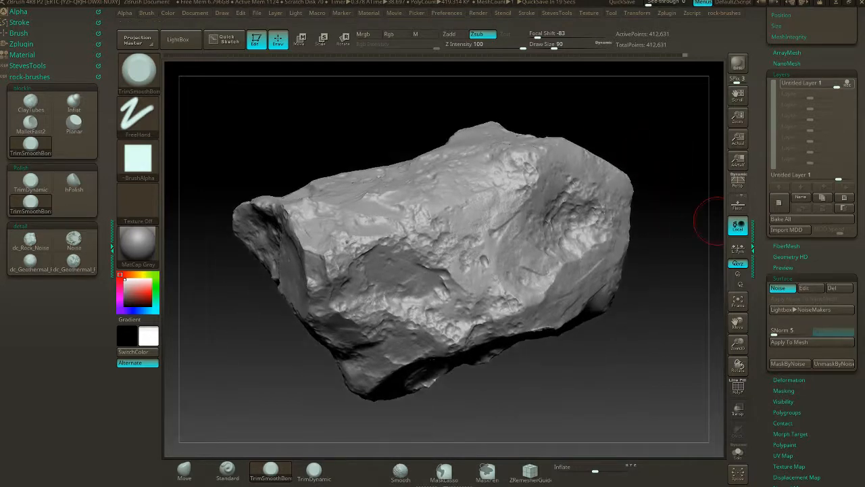
click(787, 344)
drag(673, 266, 715, 198)
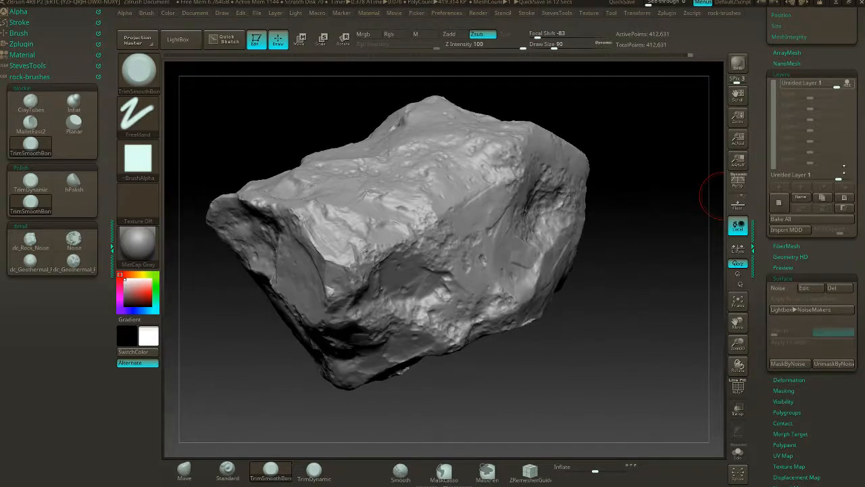
drag(839, 178, 842, 177)
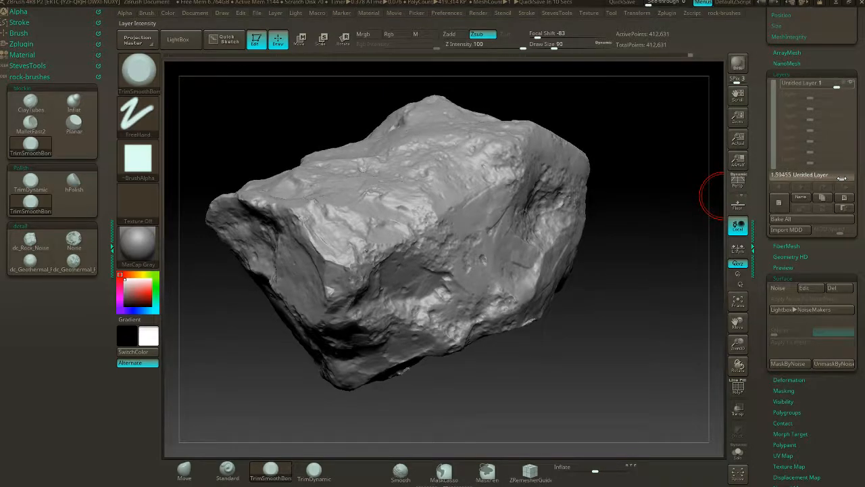
- Bake all layers into the rock and remesh it with DynaMesh
drag(666, 221, 590, 279)
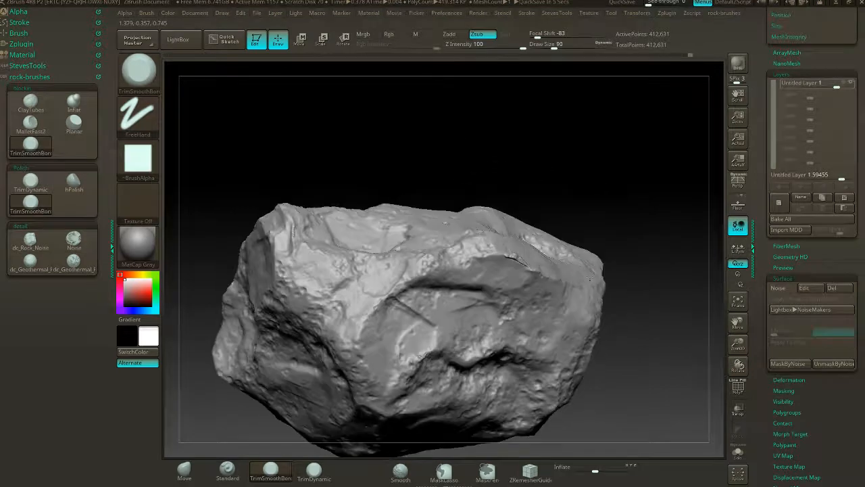
mouse_move(667, 285)
mouse_down()
mouse_move(658, 286)
mouse_move(660, 248)
mouse_move(681, 293)
mouse_up()
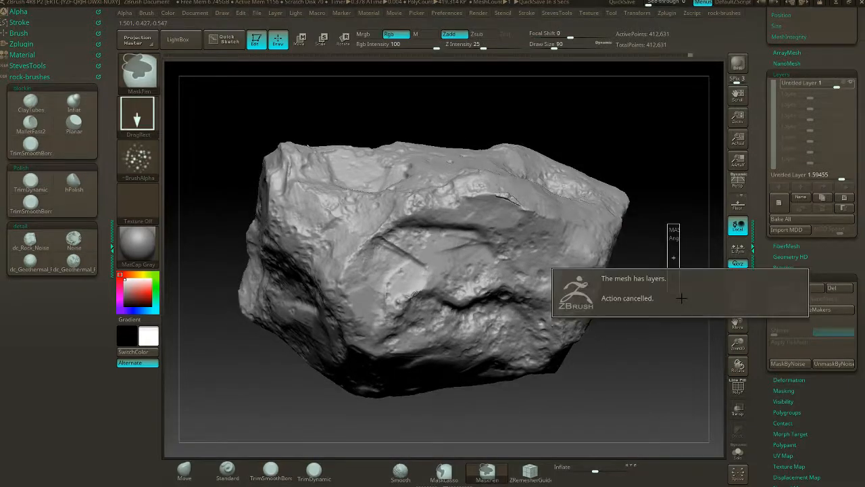
click(805, 220)
ctrl+drag(645, 155, 659, 205)
drag(659, 248, 655, 277)
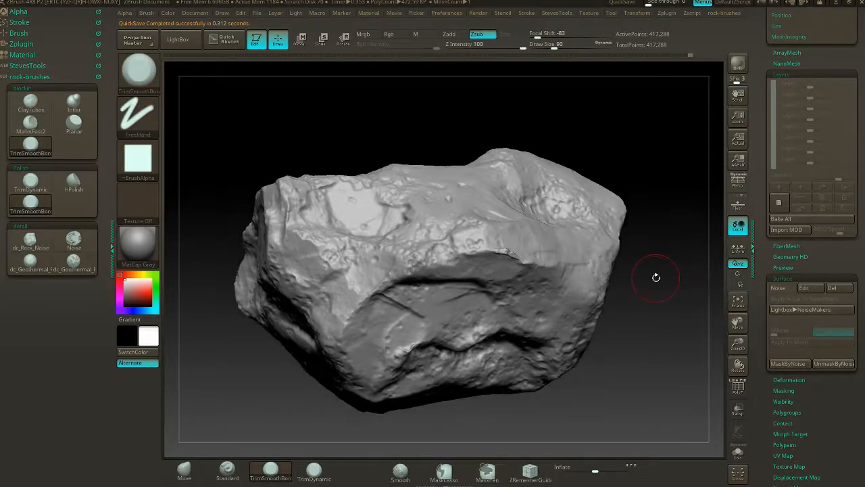
- Polish the raised rim beside the pitted hollow with the hPolish brush, and give the brush the square Alpha 28
drag(664, 327, 611, 339)
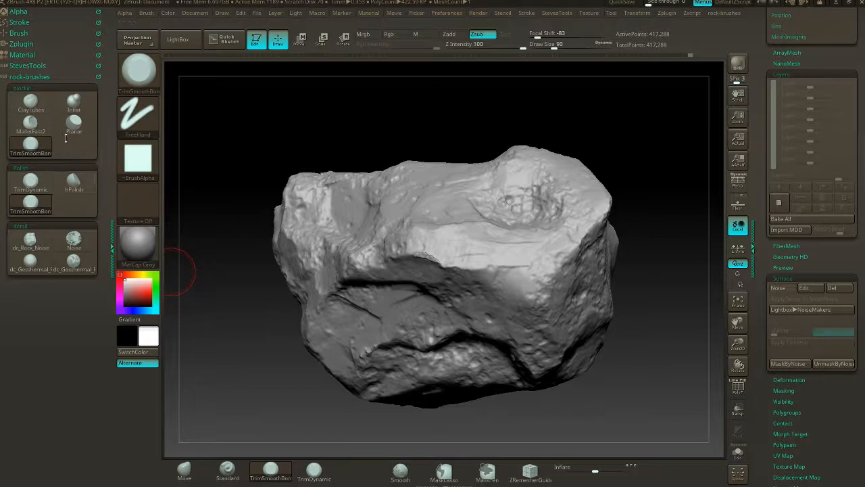
click(83, 185)
drag(623, 145, 554, 205)
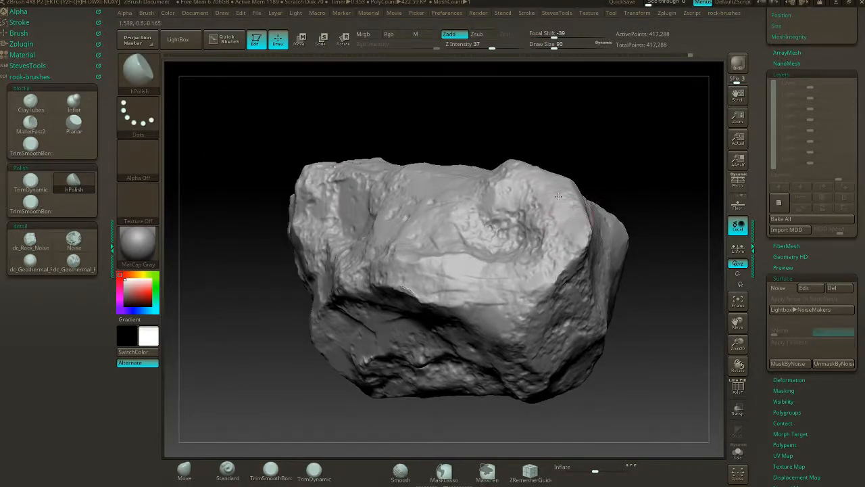
drag(610, 174, 585, 217)
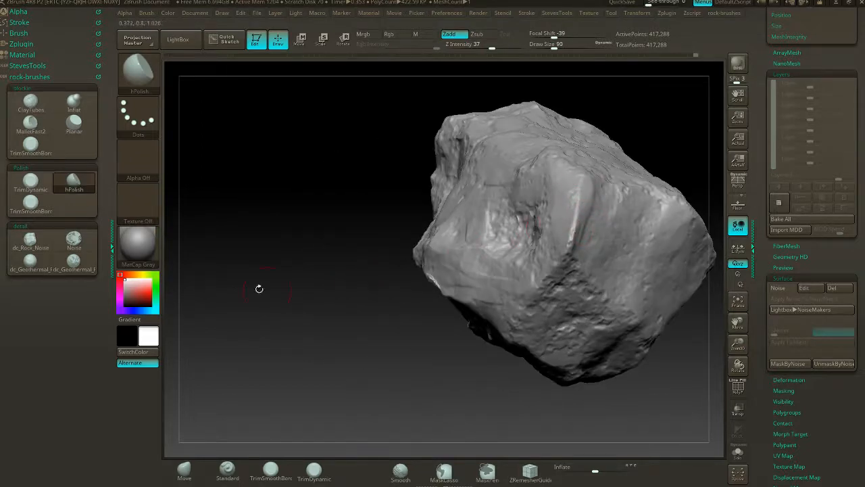
click(138, 159)
click(316, 168)
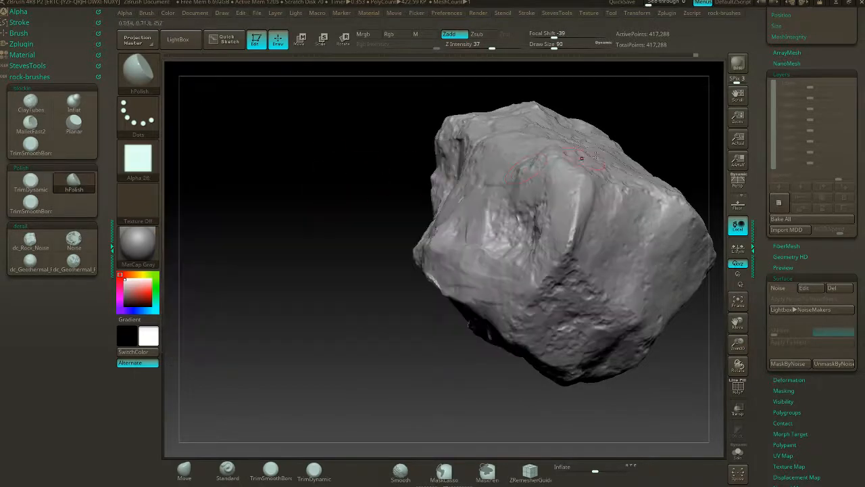
- Polish the facets and sharp edges around the rock's narrow end and adjoining side with hPolish, keeping rough patches between them
drag(685, 120, 613, 119)
drag(638, 193, 619, 215)
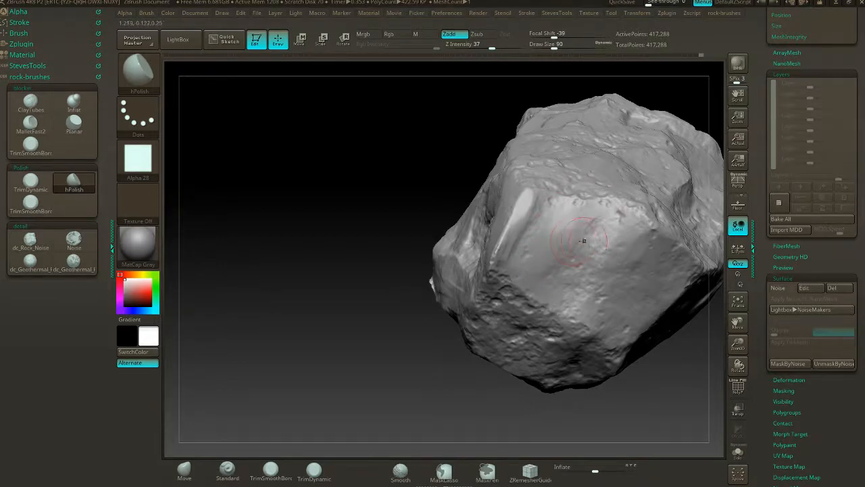
drag(452, 355, 551, 241)
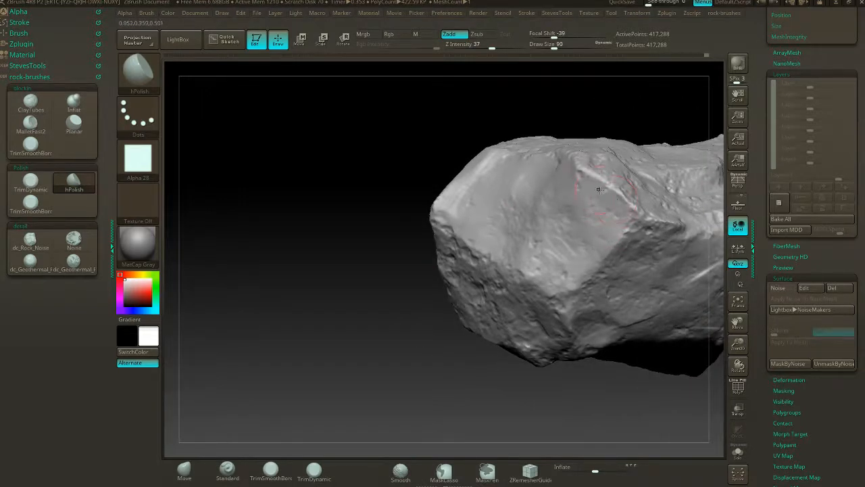
mouse_move(442, 360)
mouse_down()
mouse_move(410, 349)
mouse_move(359, 309)
mouse_move(564, 204)
mouse_up()
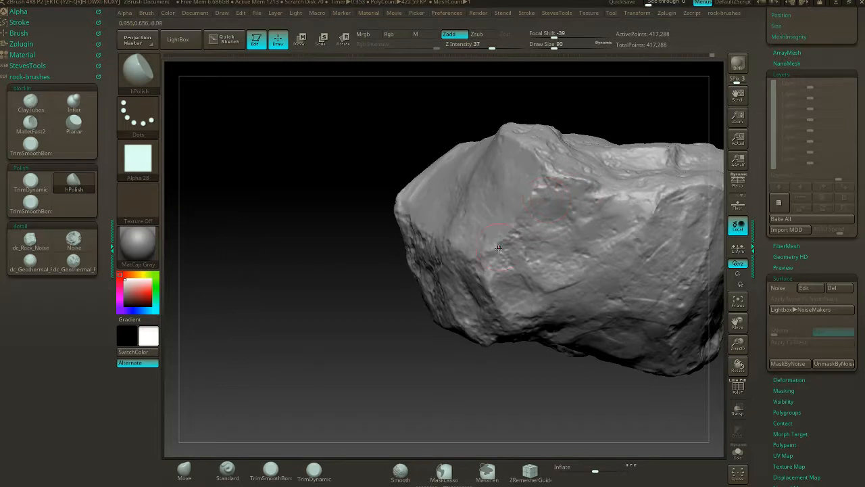
drag(444, 368, 484, 329)
drag(500, 407, 487, 337)
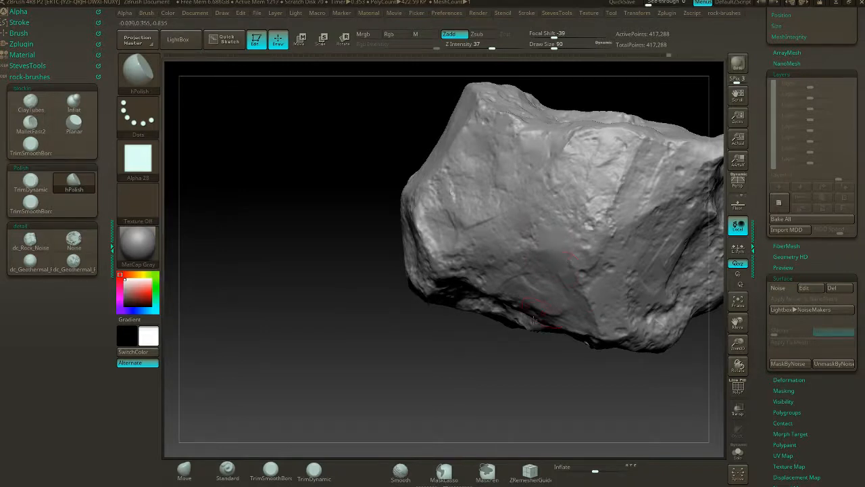
- Frame the whole rock and polish the bright upper face between the pitted patch and the far ridge
key(f)
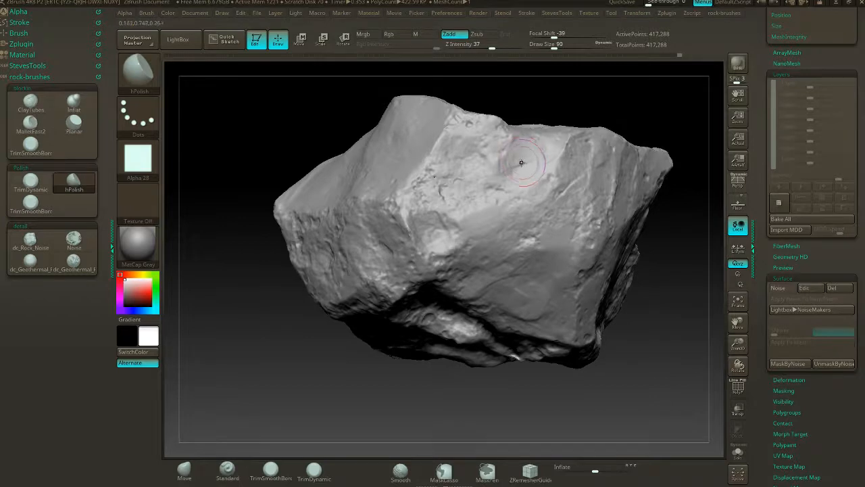
key(shift)
mouse_move(549, 153)
shift+mouse_down()
mouse_move(510, 150)
mouse_move(511, 170)
shift+mouse_up()
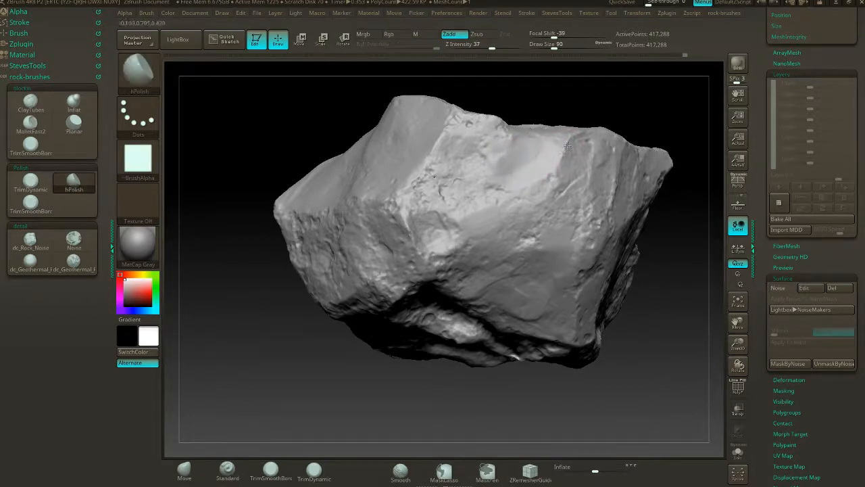
drag(452, 378, 466, 278)
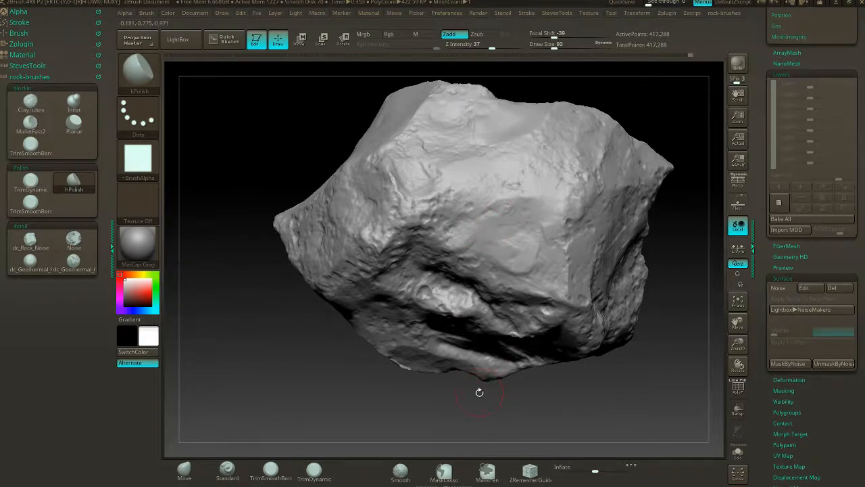
- Polish the planes above the deep crevice, the flat area within the lower hollow, and the rock's upper front edge
drag(479, 392, 449, 334)
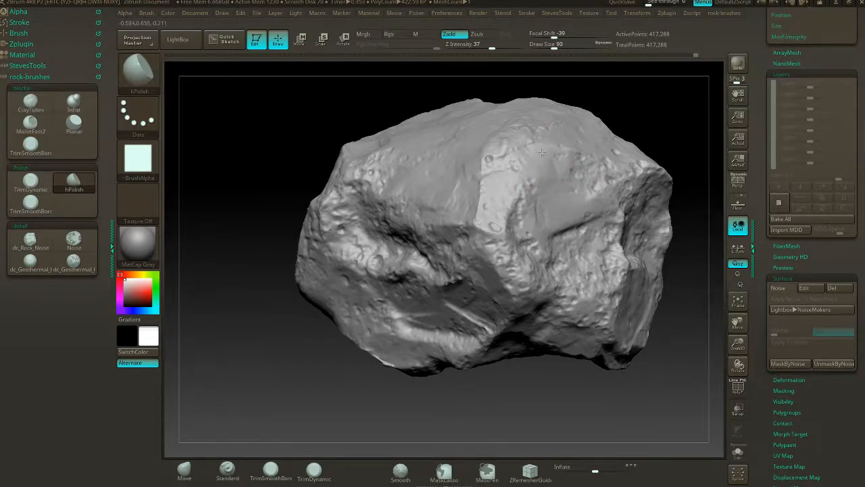
drag(506, 383, 466, 267)
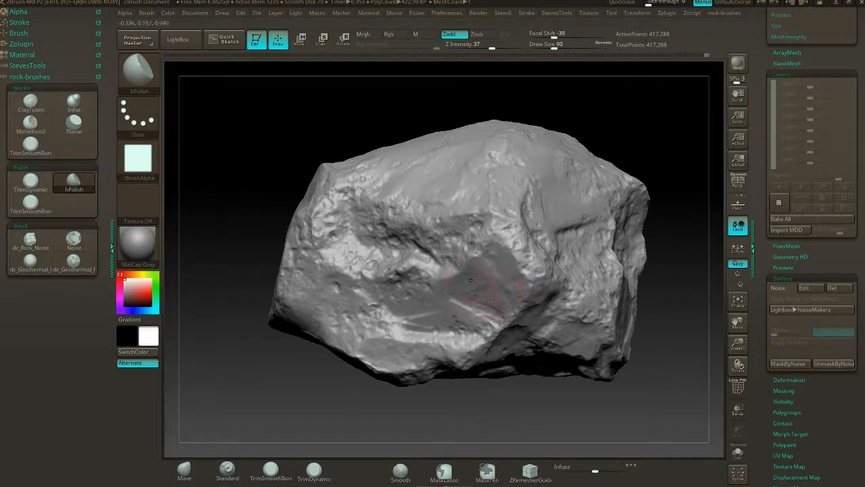
drag(496, 410, 440, 258)
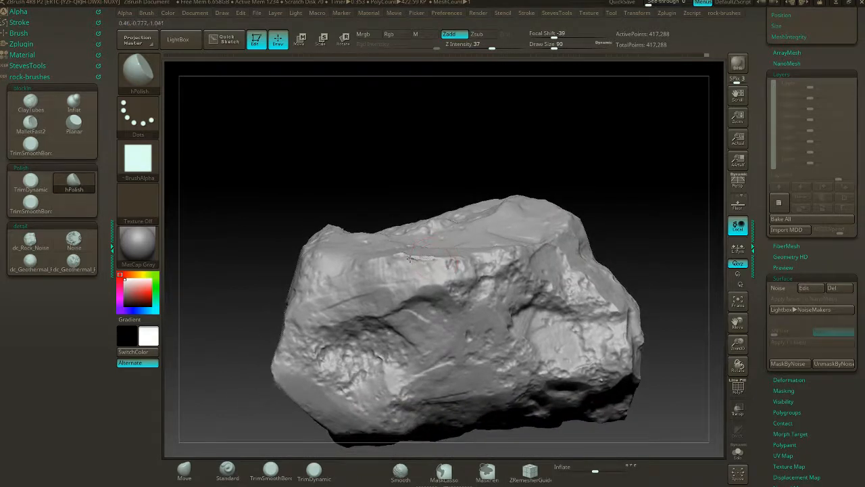
- Mask the whole rock by cavity, using a blur of 2 and an intensity of 100
drag(596, 177, 582, 217)
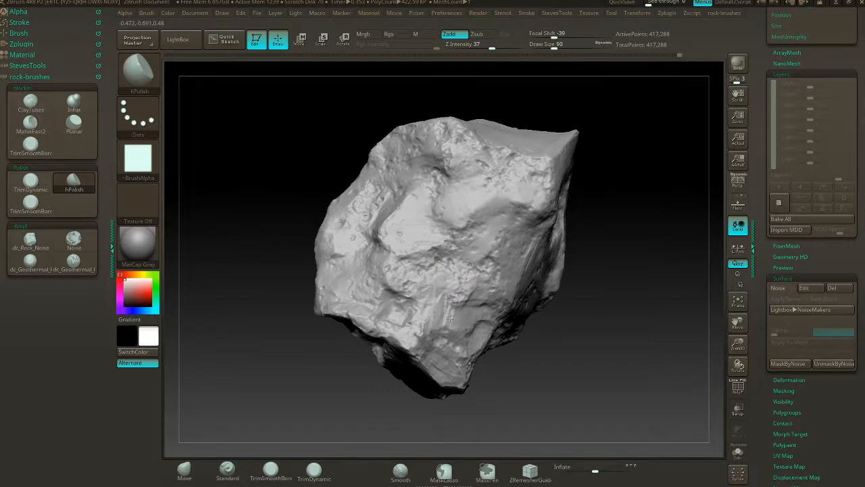
drag(659, 284, 622, 246)
alt+drag(656, 206, 578, 174)
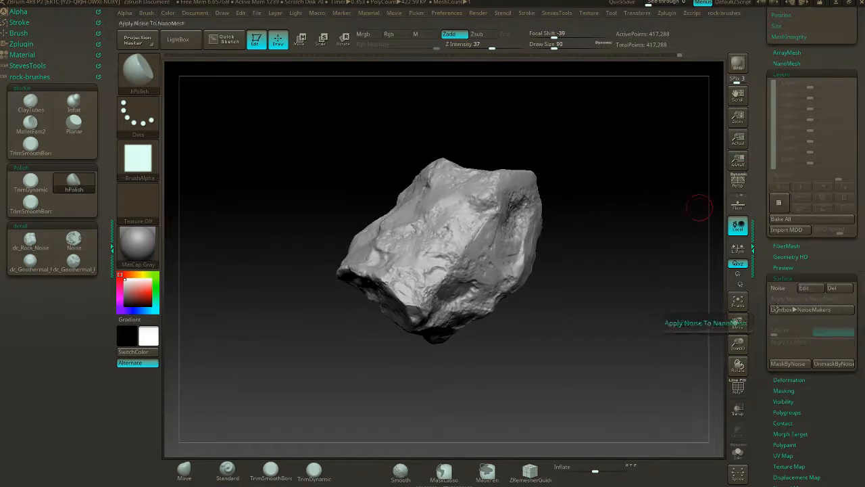
click(778, 278)
drag(810, 273, 810, 254)
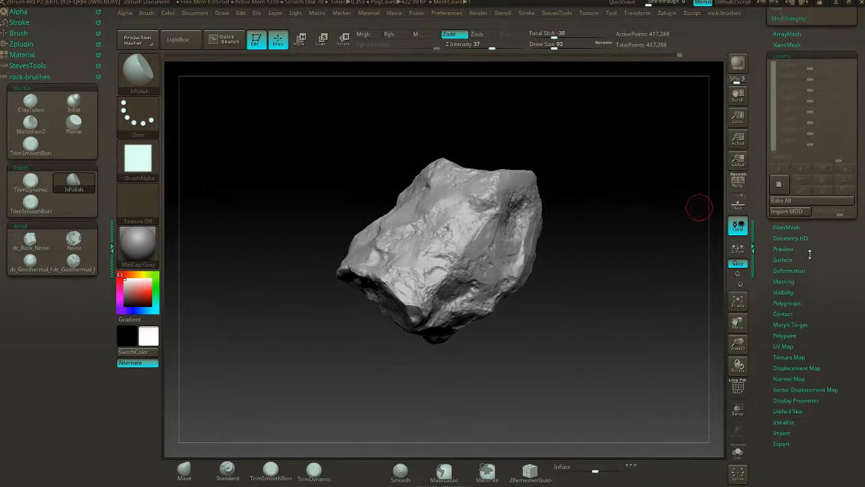
click(788, 280)
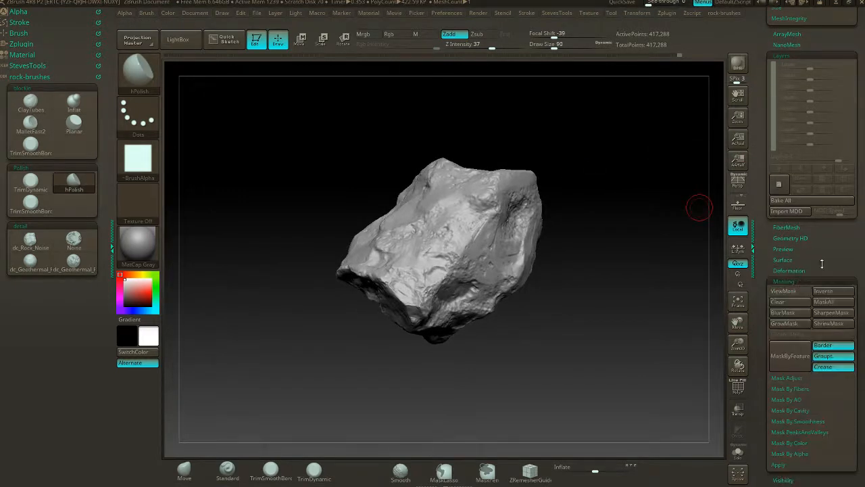
drag(822, 264, 822, 132)
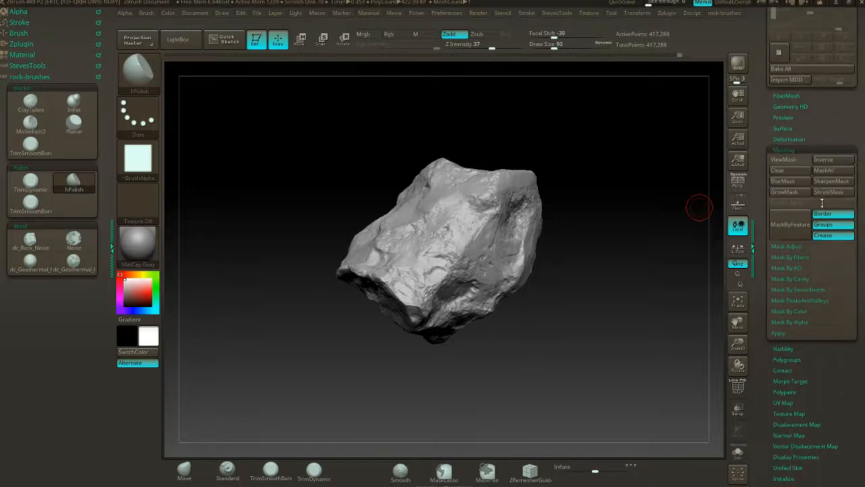
click(789, 268)
click(789, 269)
click(798, 279)
click(791, 290)
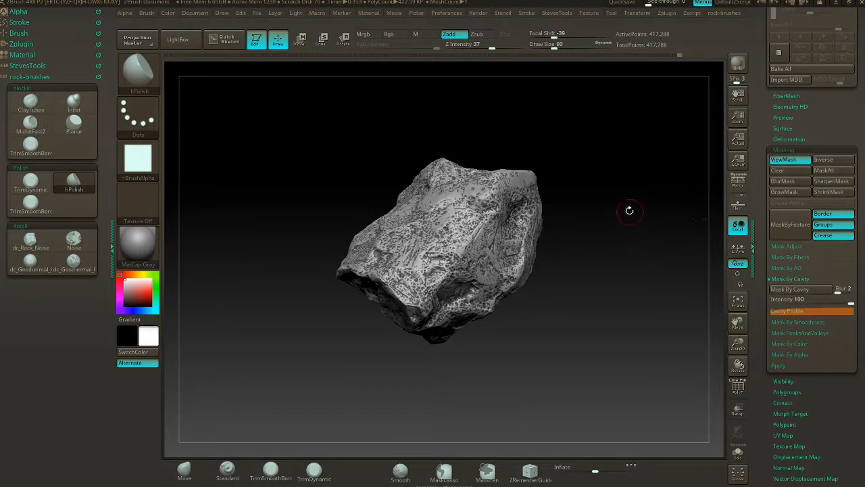
- Try the cavity mask at lower intensities, about 51 and about 1, reapplying it each time
drag(628, 208, 703, 281)
click(816, 302)
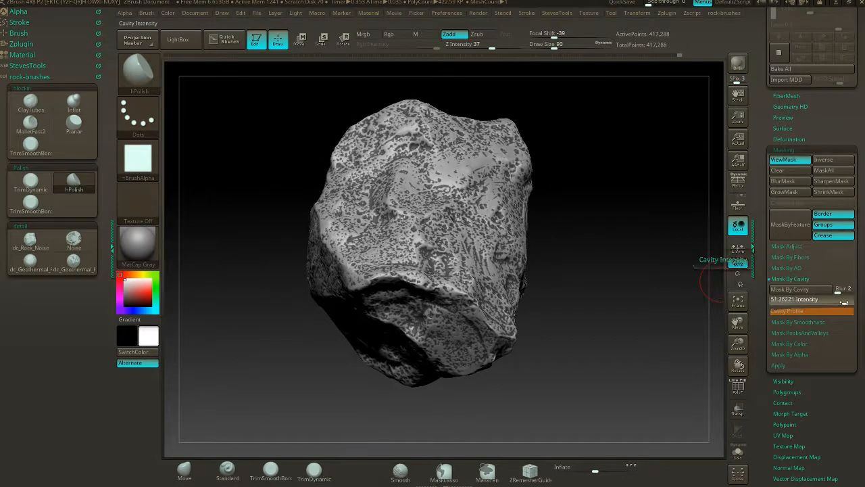
click(814, 290)
drag(680, 271, 713, 270)
click(819, 302)
click(817, 290)
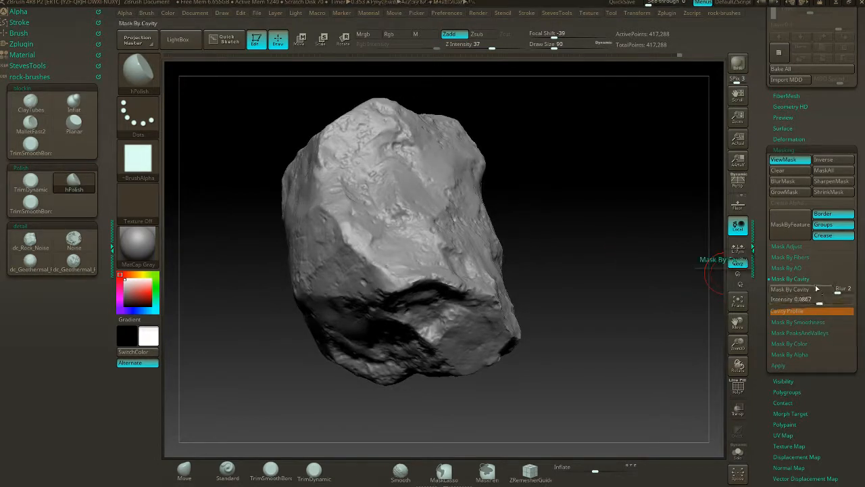
- Mask the rock by cavity at an intensity of about 9.17 and invert the mask so only the cavities are editable
click(825, 302)
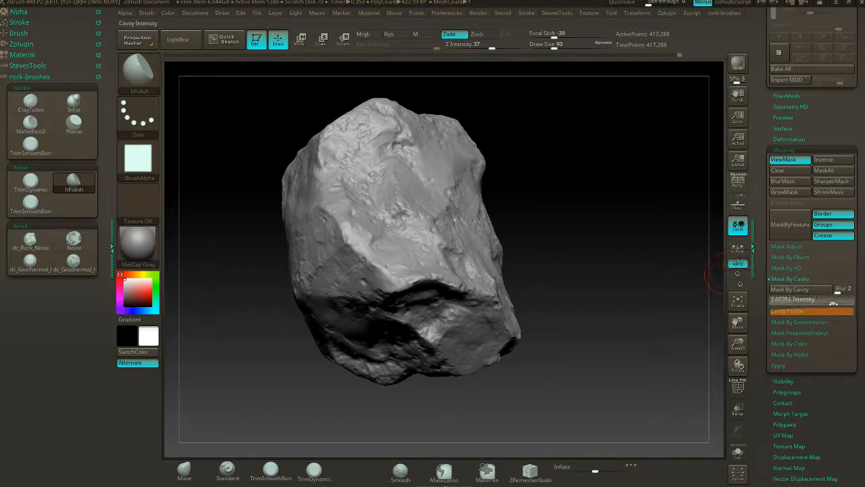
click(825, 302)
mouse_move(602, 233)
mouse_down()
mouse_move(632, 239)
mouse_move(613, 204)
mouse_move(631, 186)
mouse_move(602, 195)
mouse_move(606, 175)
mouse_move(615, 178)
mouse_move(572, 198)
mouse_up()
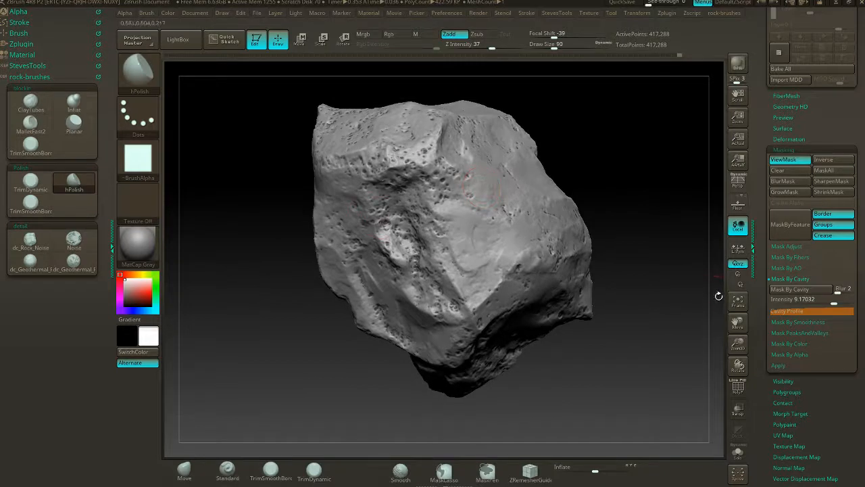
ctrl+click(640, 165)
drag(625, 161, 690, 201)
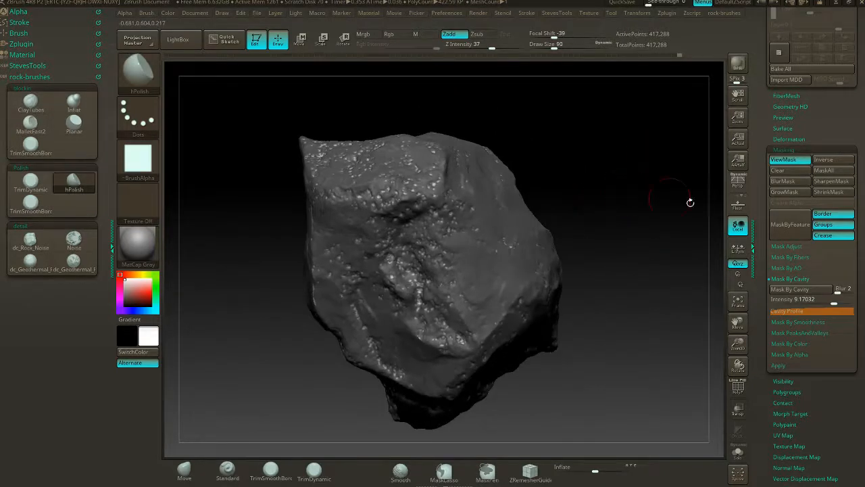
- Push the exposed cavities slightly inward with the Inflate deformation and invert the mask back
click(817, 148)
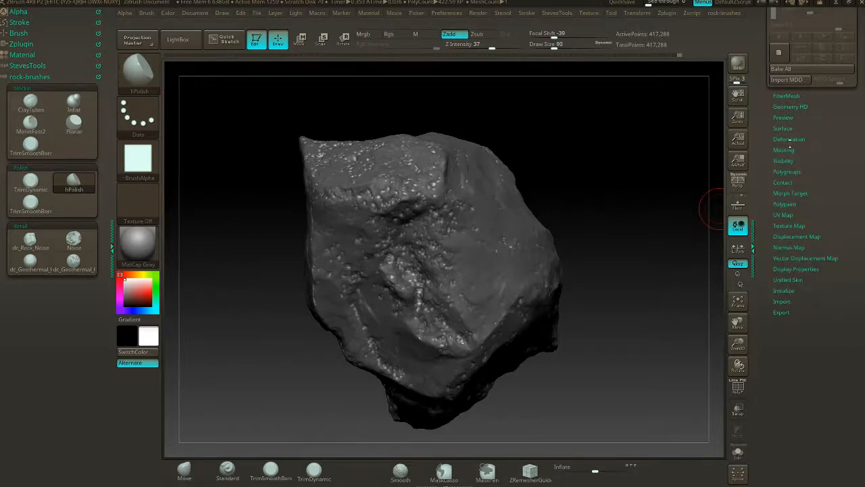
click(789, 140)
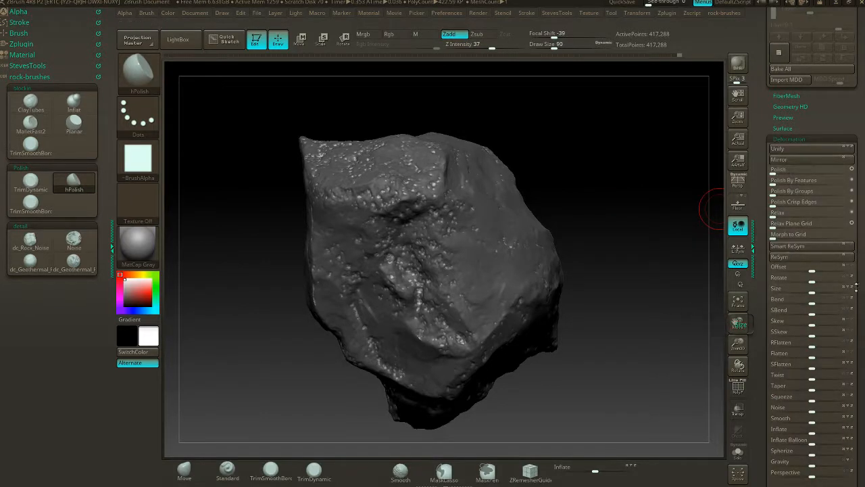
scroll(855, 287, down, 3)
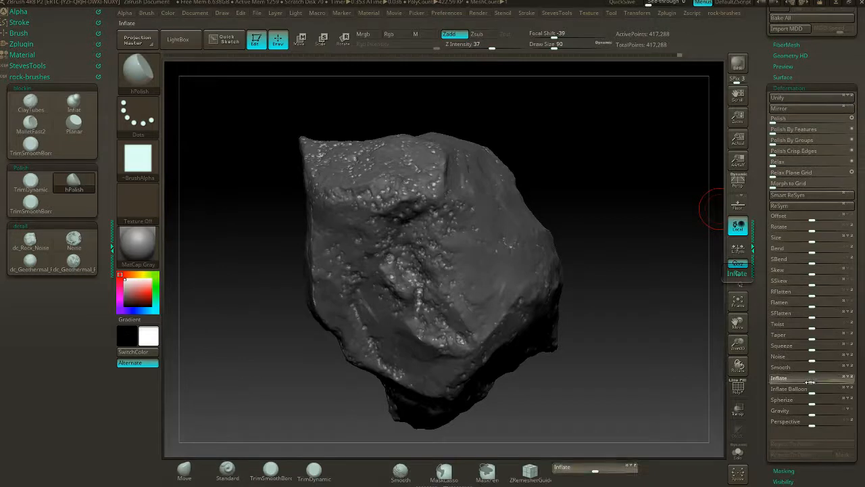
drag(810, 382, 808, 382)
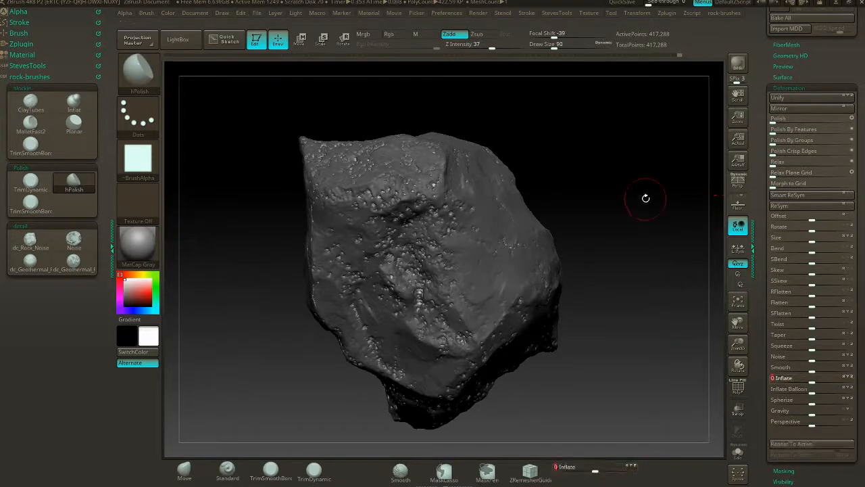
drag(624, 202, 605, 216)
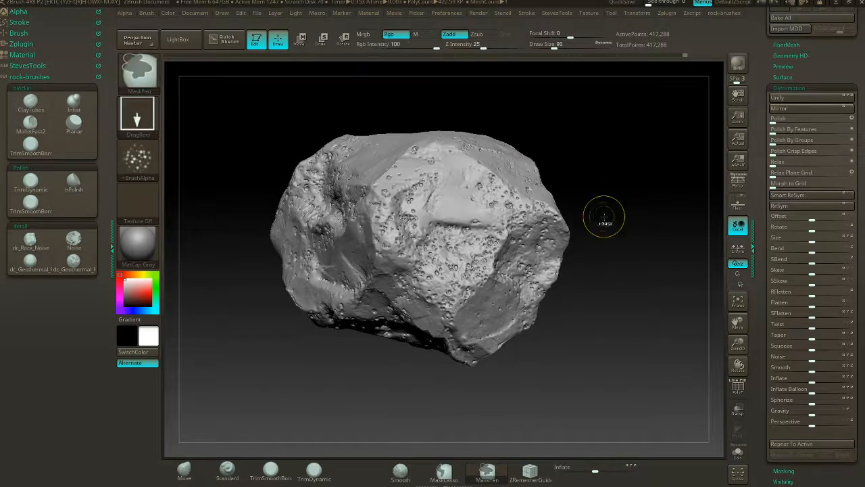
key(ctrl+h)
ctrl+click(605, 216)
drag(606, 146, 603, 195)
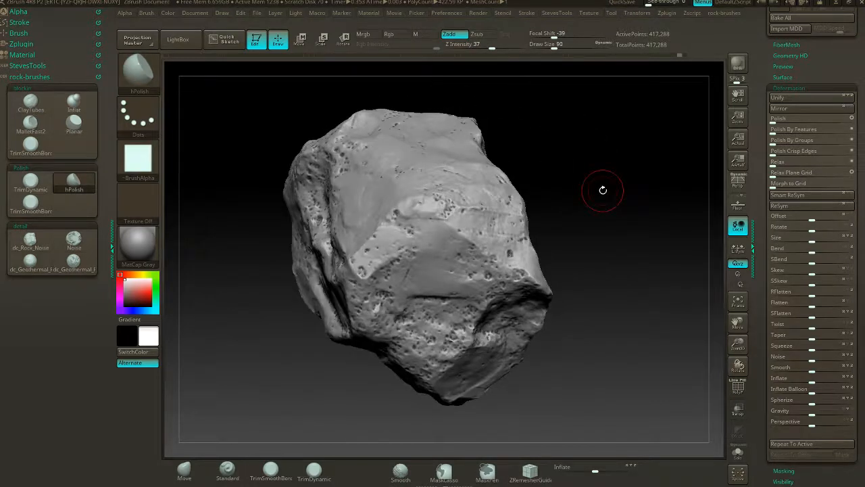
- Set the MaskPen brush to no alpha and the Dots stroke
key(ctrl)
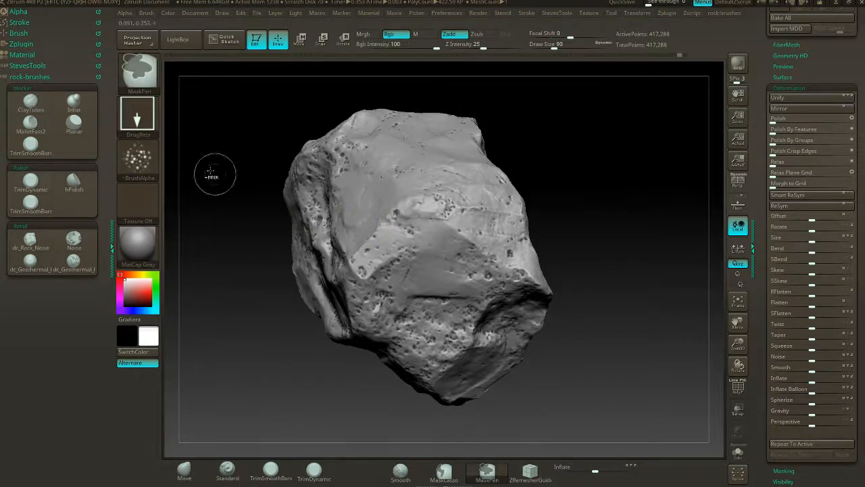
click(148, 161)
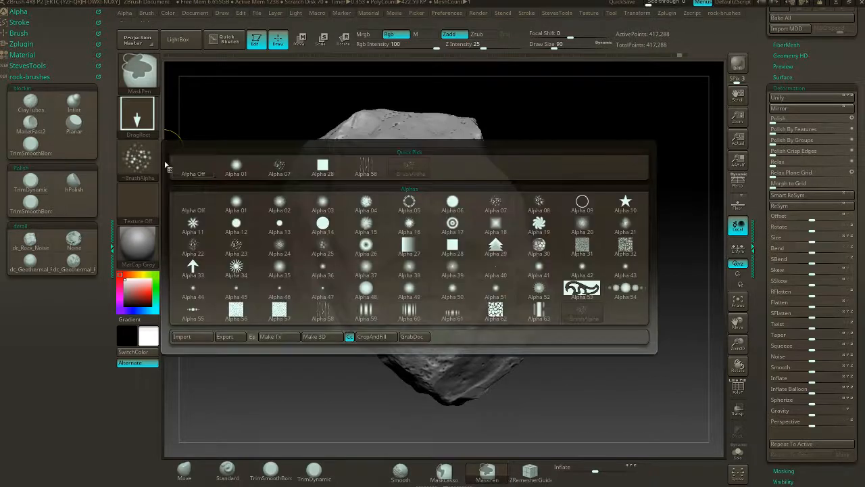
click(179, 168)
click(138, 115)
click(194, 124)
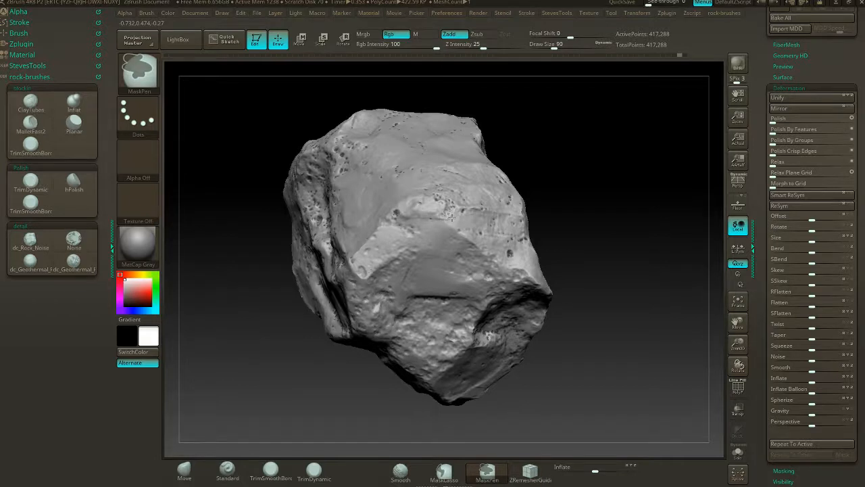
- Erase patches of the cavity mask across the rock's upper end and speckled side faces with MaskPen
drag(577, 228, 533, 291)
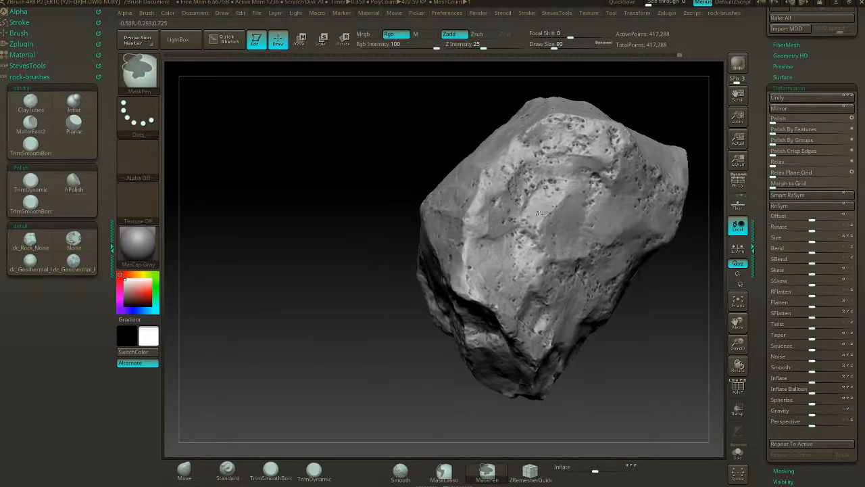
shift+drag(581, 140, 566, 134)
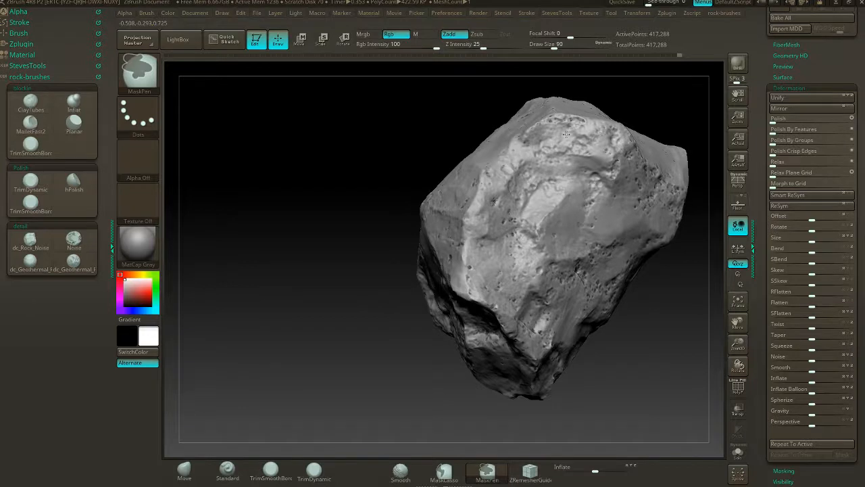
mouse_move(684, 268)
mouse_down()
mouse_move(675, 337)
mouse_move(583, 296)
mouse_up()
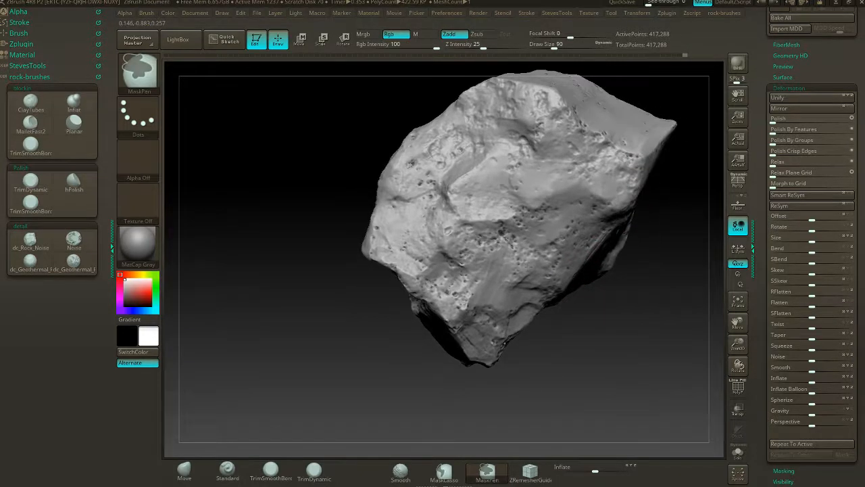
shift+drag(544, 223, 484, 234)
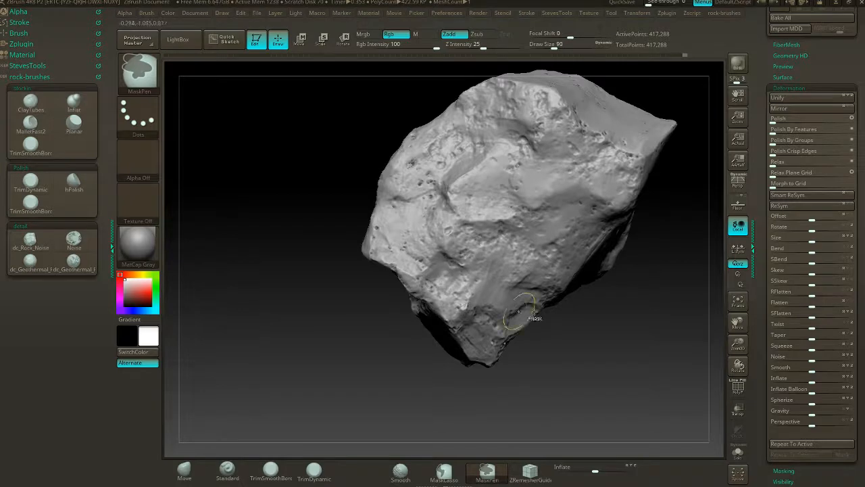
mouse_move(576, 332)
mouse_down()
mouse_move(521, 283)
mouse_move(411, 278)
mouse_up()
key(ctrl)
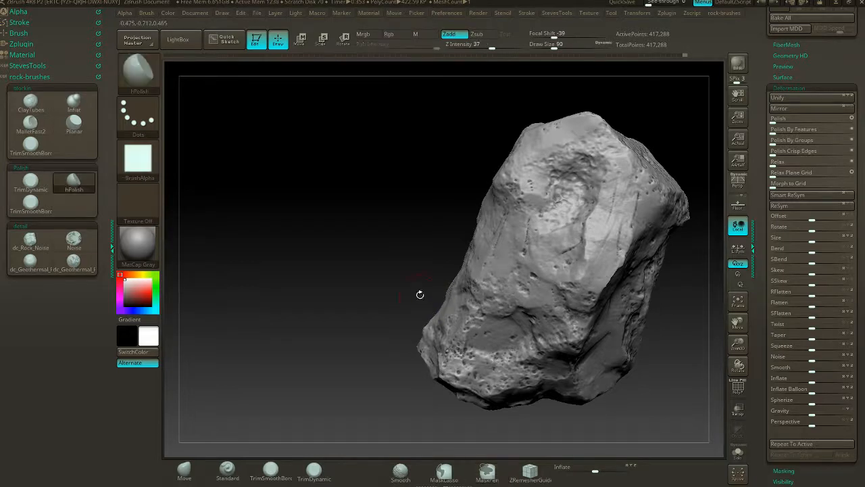
- Erase more of the cavity mask around the hollows, along the ridge and on the rough face below the pointed tip
mouse_move(420, 293)
mouse_down()
mouse_move(365, 294)
mouse_move(375, 270)
mouse_up()
key(ctrl)
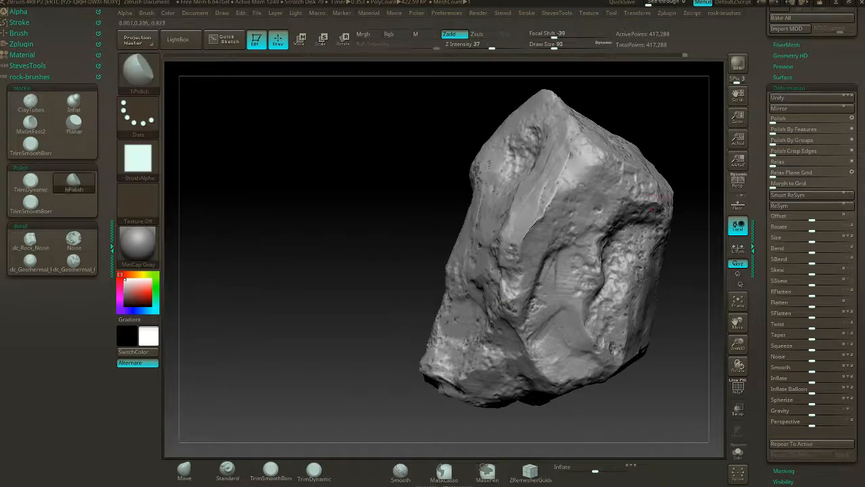
drag(672, 148, 611, 149)
mouse_move(707, 121)
alt+mouse_down()
mouse_move(591, 150)
mouse_move(534, 218)
alt+mouse_up()
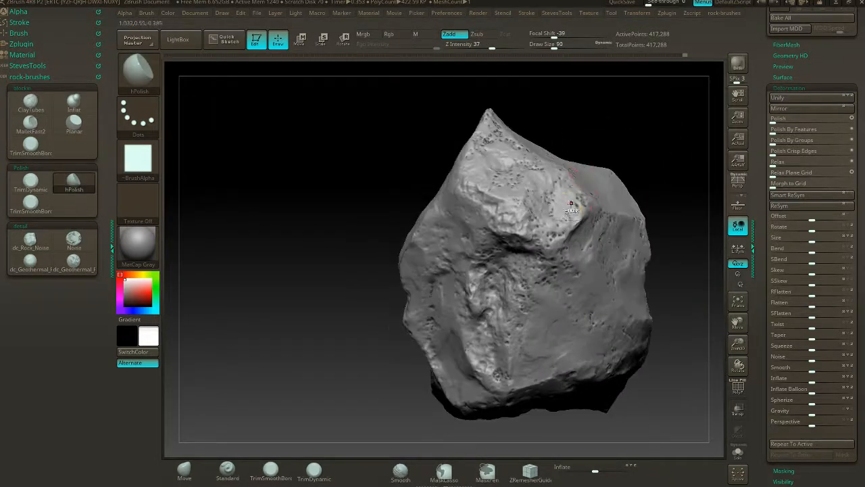
key(ctrl)
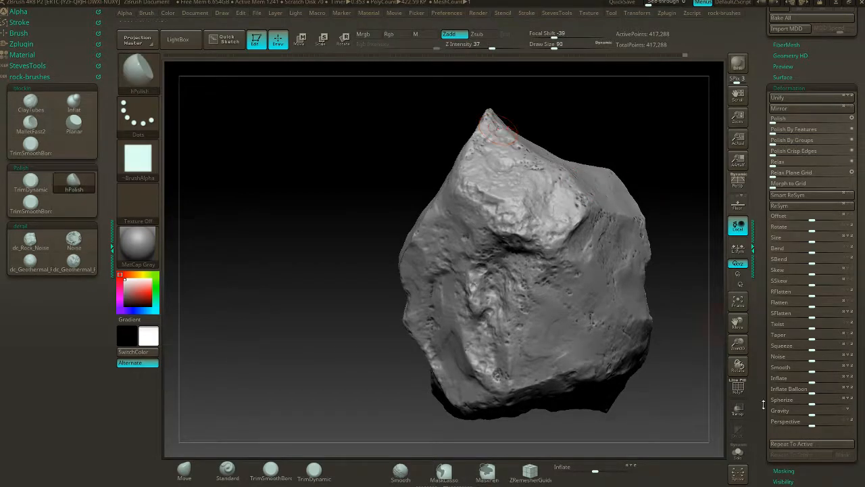
- Invert the thinned cavity mask and try a slight inward Inflate on the exposed pits, undoing the last change
ctrl+click(694, 160)
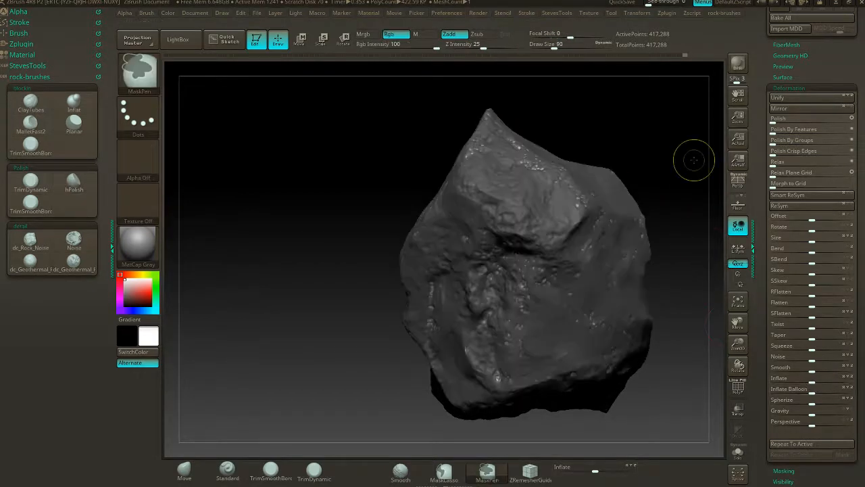
drag(691, 210, 701, 253)
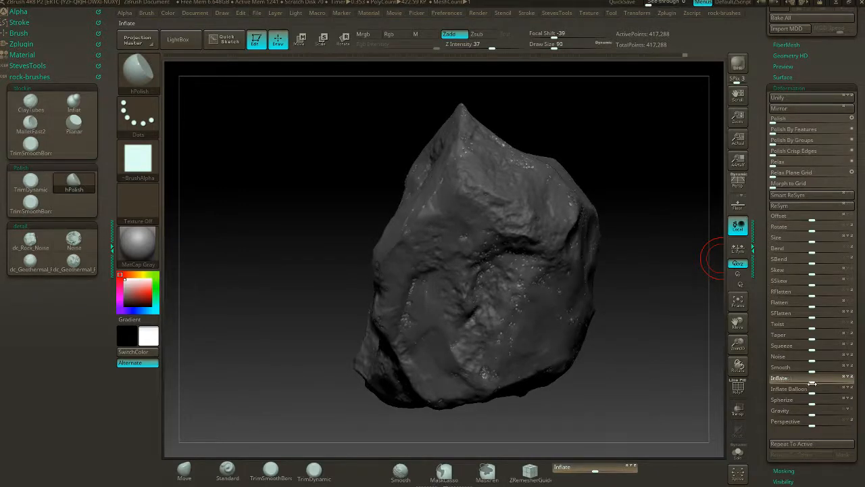
drag(809, 384, 807, 383)
key(ctrl+z)
- Clear the remaining mask and remesh the rock with DynaMesh, checking the surface from several sides
mouse_move(623, 179)
mouse_down()
mouse_move(629, 169)
mouse_move(609, 168)
mouse_up()
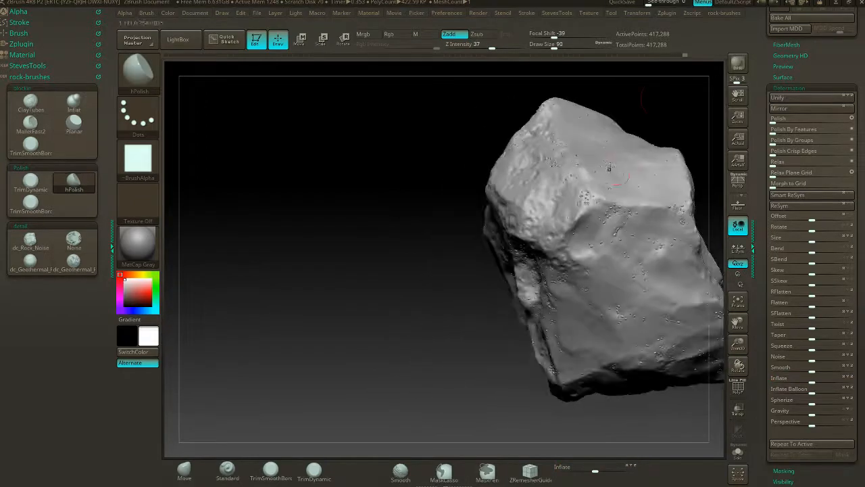
alt+drag(642, 101, 507, 125)
ctrl+drag(571, 130, 619, 150)
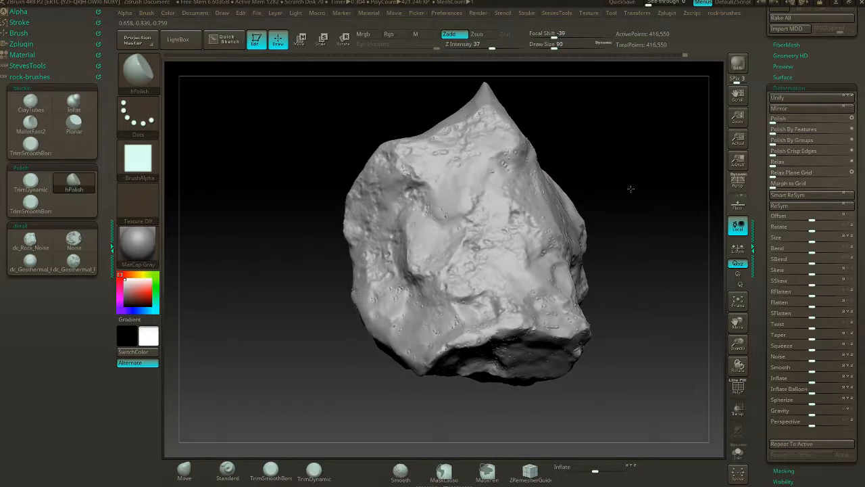
alt+drag(647, 202, 525, 238)
alt+drag(475, 218, 520, 299)
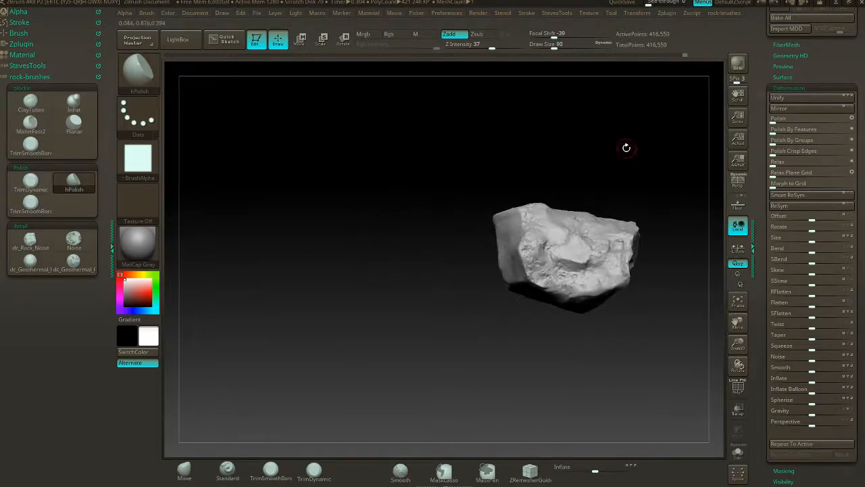
drag(627, 148, 535, 158)
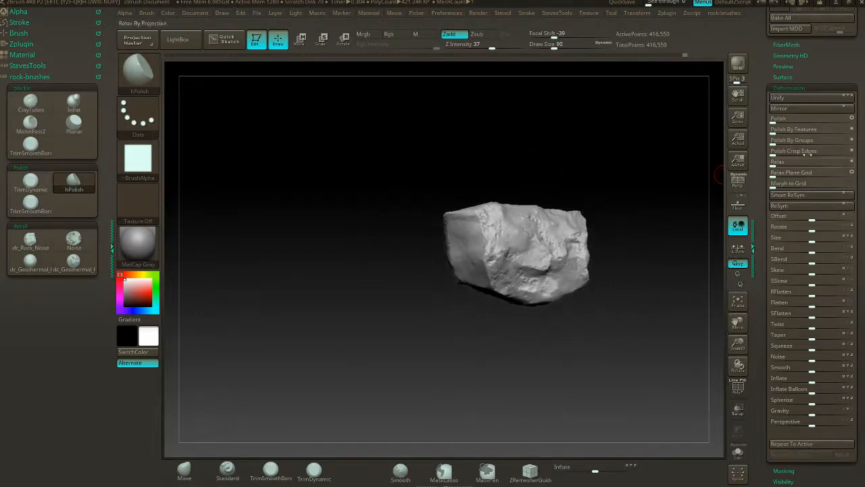
scroll(809, 154, up, 6)
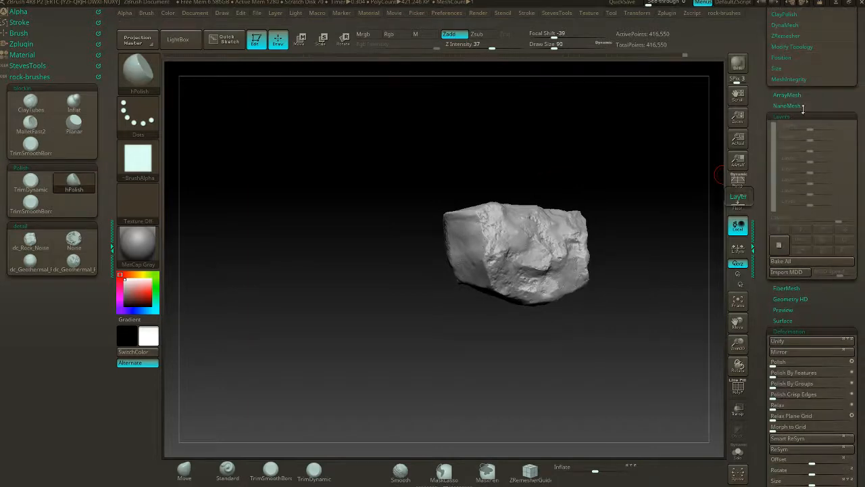
- Mask the rock with Mask PeaksAndValleys at a PVRange of 4 and PVCoverage of 25
scroll(803, 108, up, 3)
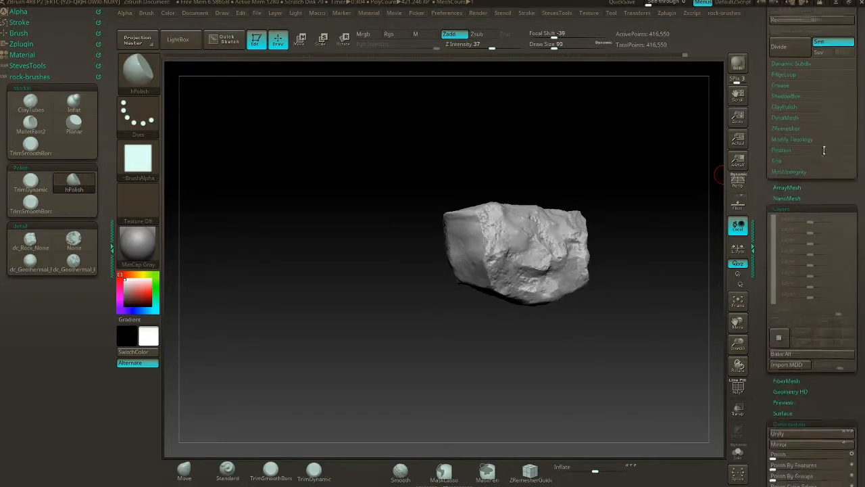
scroll(824, 150, down, 1)
click(800, 203)
click(793, 256)
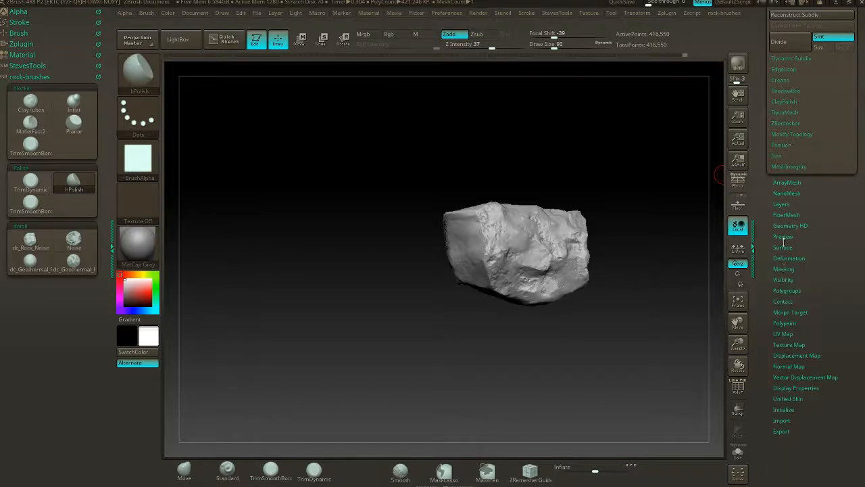
click(784, 269)
click(791, 334)
drag(792, 340, 792, 211)
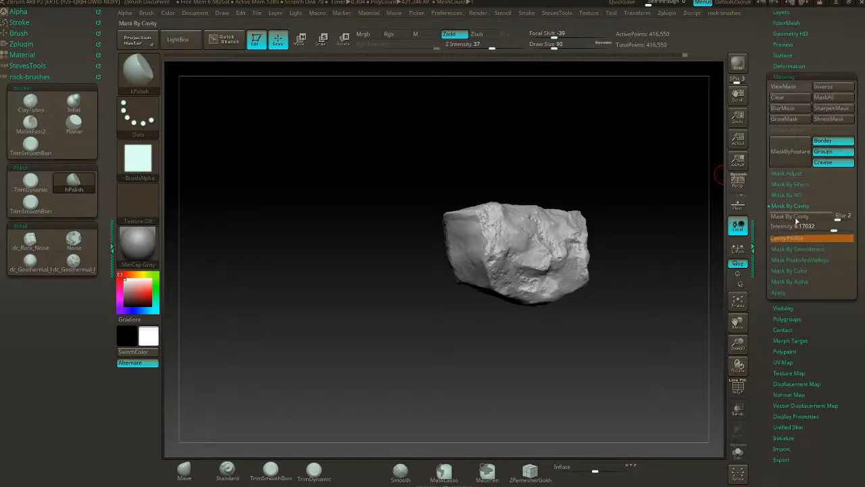
click(792, 208)
click(788, 229)
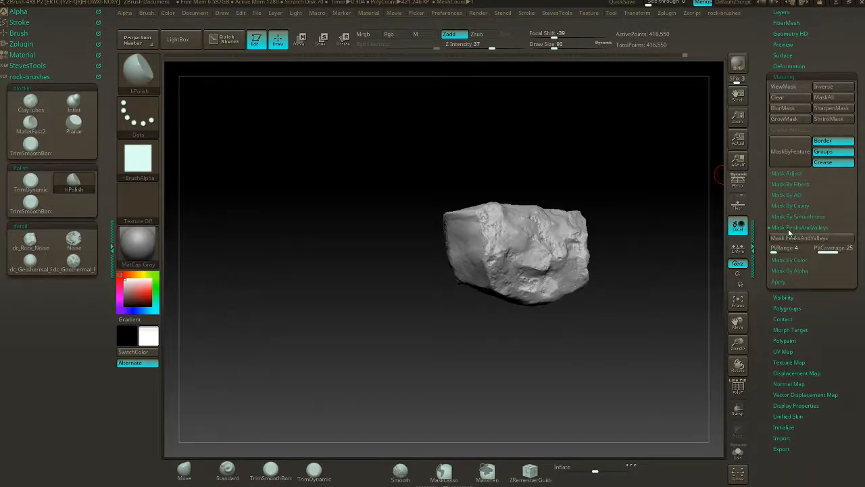
click(800, 238)
alt+drag(556, 172, 534, 133)
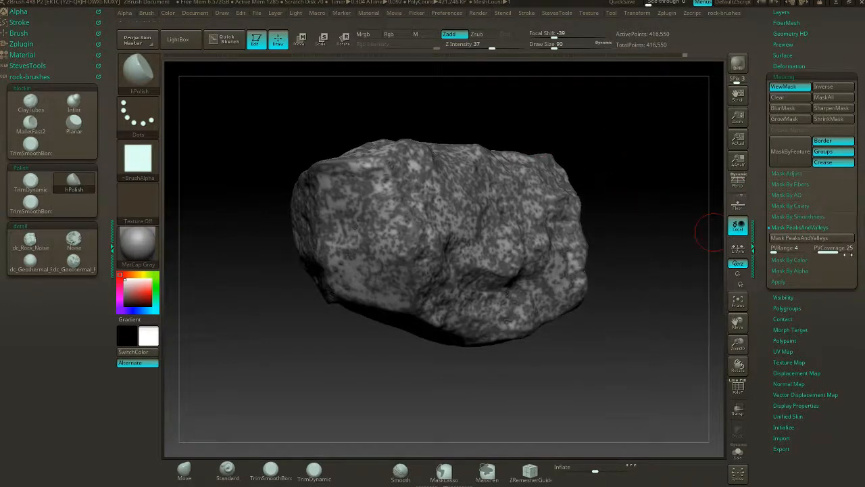
- Set PVRange to 48 and reapply the peaks-and-valleys mask, checking its pattern around the rock
drag(774, 250, 789, 250)
click(793, 240)
click(792, 238)
click(793, 240)
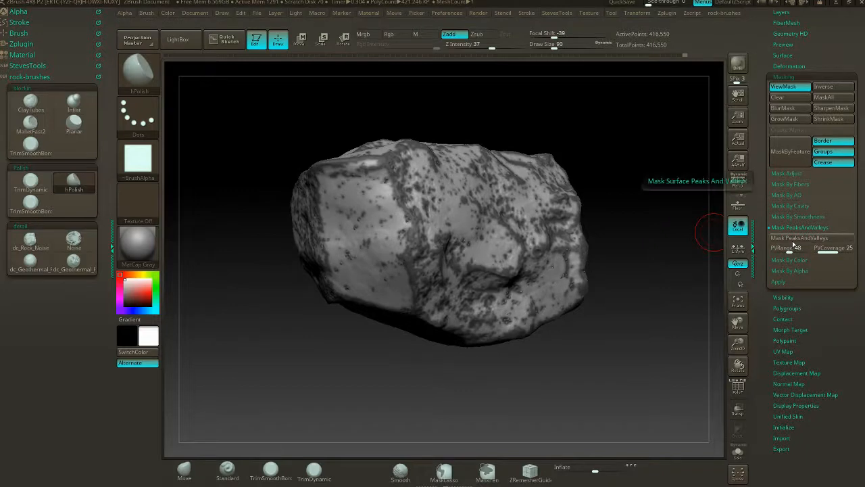
drag(676, 203, 512, 175)
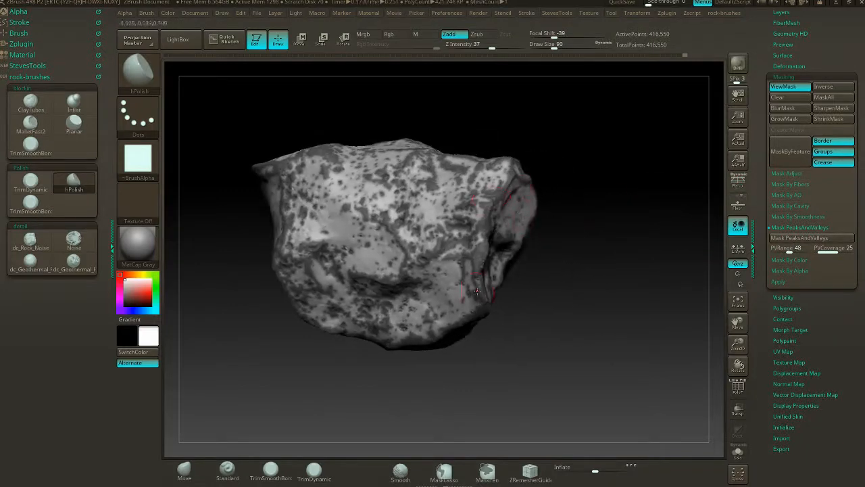
drag(604, 237, 661, 245)
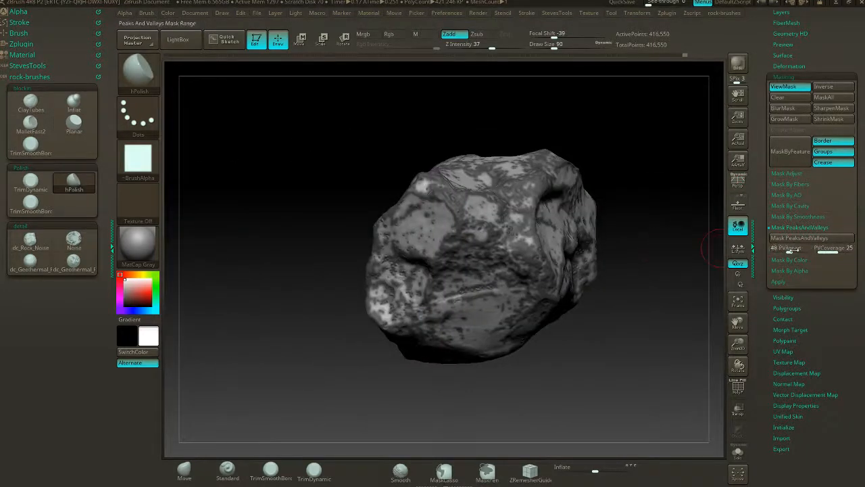
- Set PVRange to 53 and reapply the peaks-and-valleys mask to the whole rock
drag(788, 249, 791, 249)
click(797, 240)
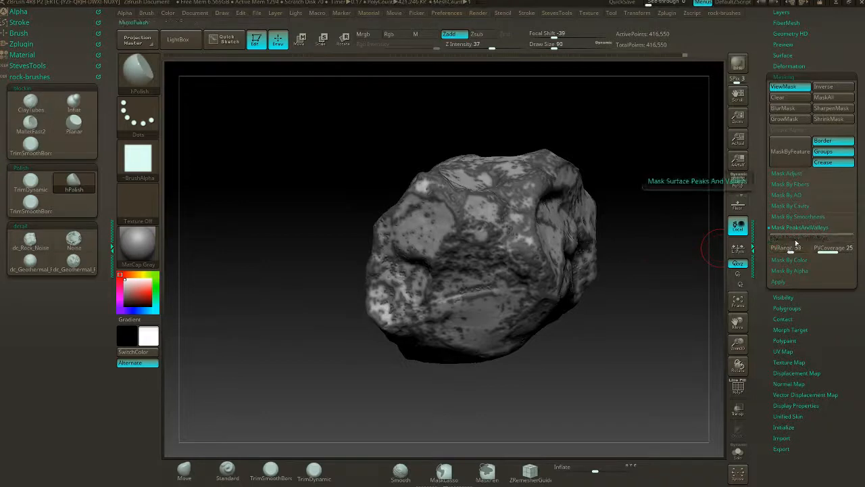
mouse_move(672, 193)
mouse_down()
mouse_move(642, 197)
mouse_move(646, 205)
mouse_up()
drag(835, 310, 836, 292)
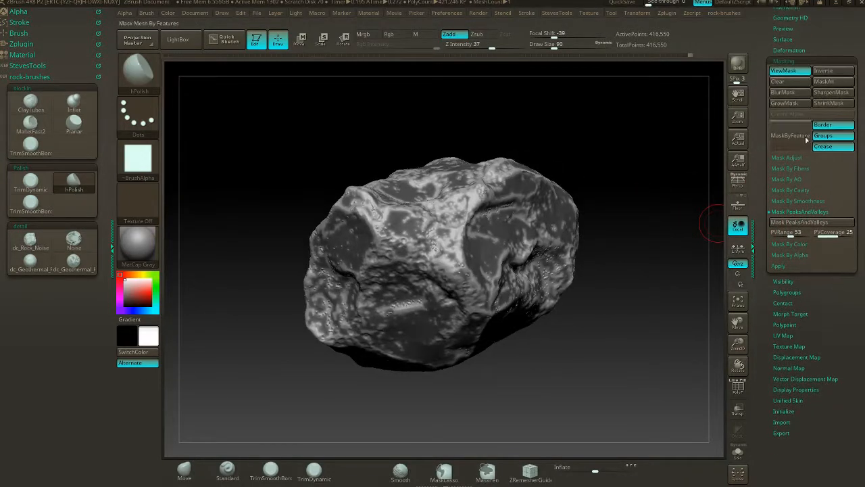
- Apply a slight inward Inflate deformation through the mask, hide the mask display and check the pits from several sides
click(785, 61)
click(789, 50)
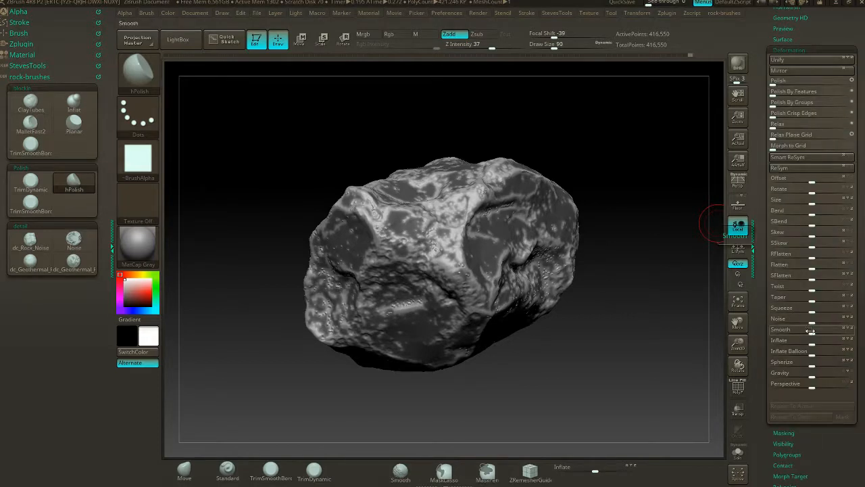
drag(812, 343, 807, 345)
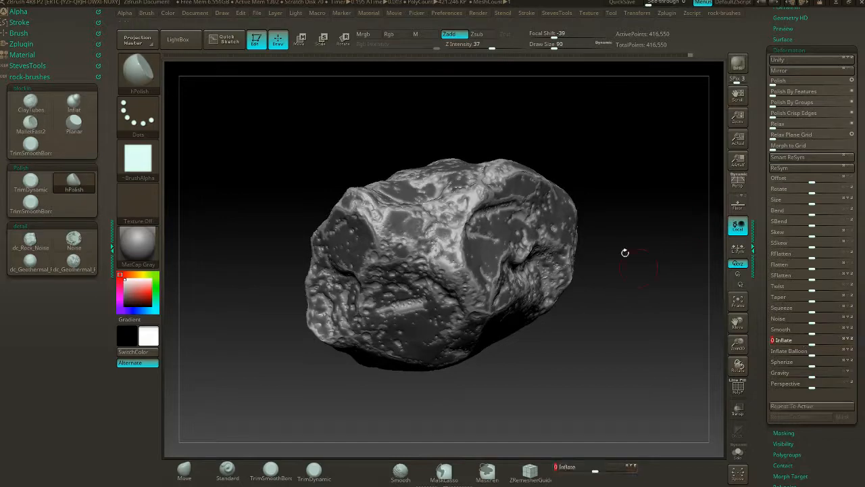
mouse_move(624, 251)
mouse_down()
mouse_move(566, 158)
mouse_move(628, 162)
mouse_move(579, 153)
mouse_move(613, 148)
mouse_move(556, 121)
mouse_up()
key(ctrl)
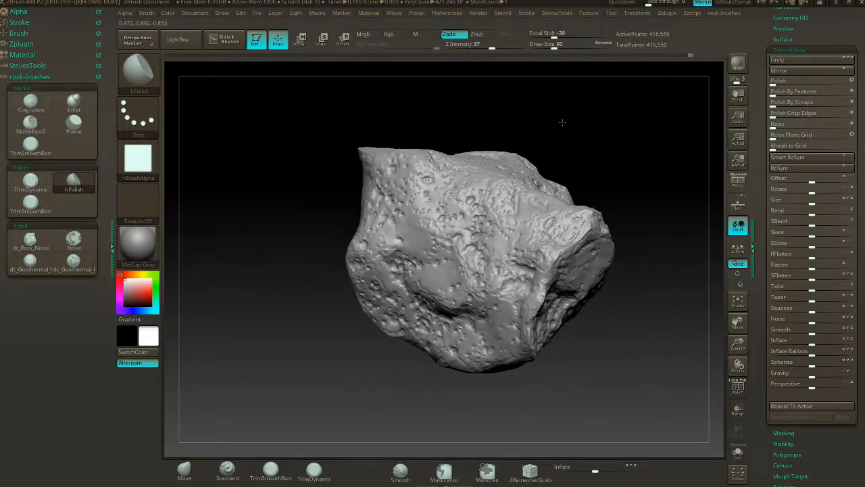
drag(561, 163, 540, 196)
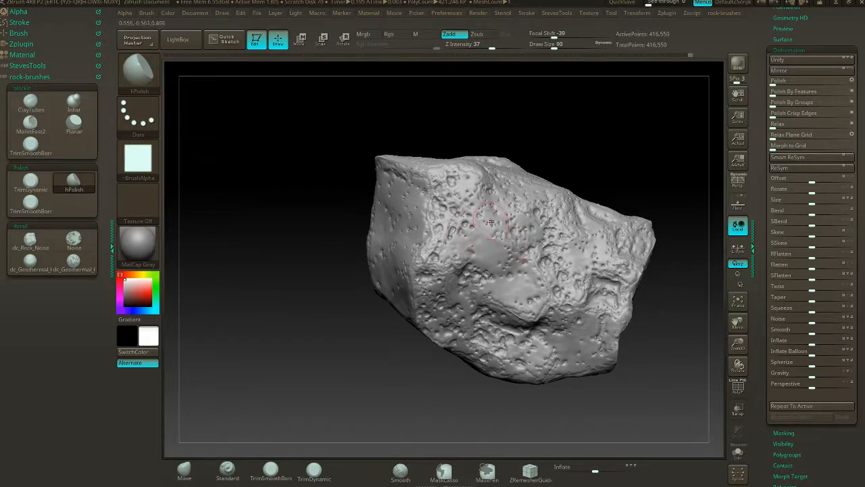
mouse_move(505, 142)
mouse_down()
mouse_move(557, 208)
mouse_move(581, 150)
mouse_move(539, 132)
mouse_move(566, 154)
mouse_up()
- Show the peaks-and-valleys mask again and invert it, comparing both mask states
key(ctrl+h)
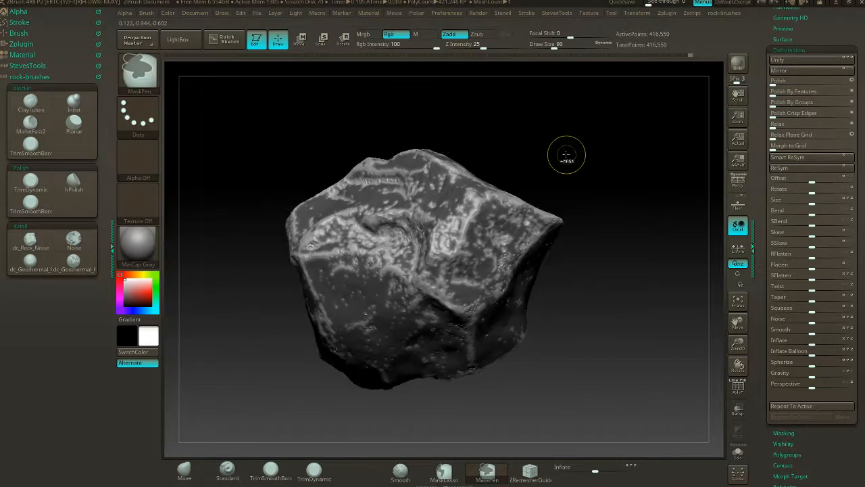
ctrl+click(667, 110)
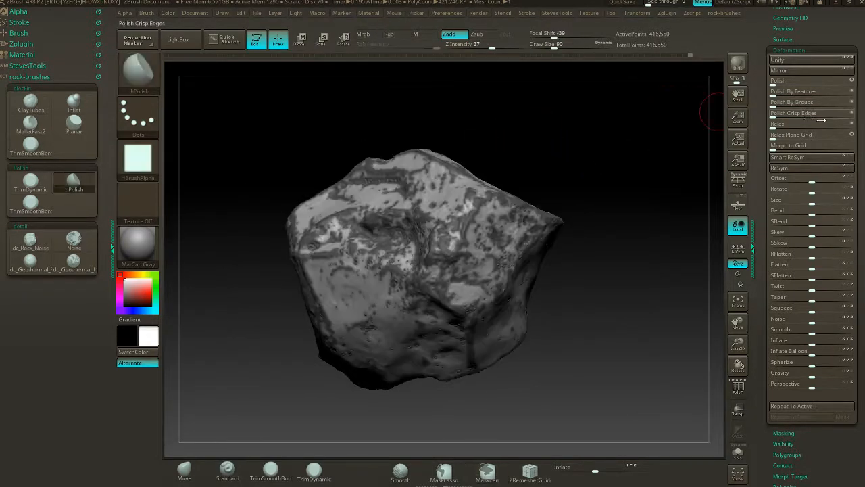
ctrl+click(531, 129)
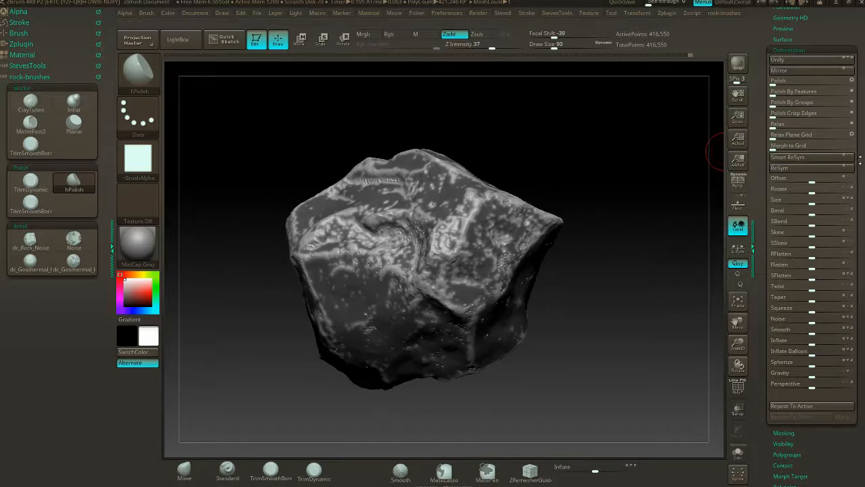
ctrl+click(643, 178)
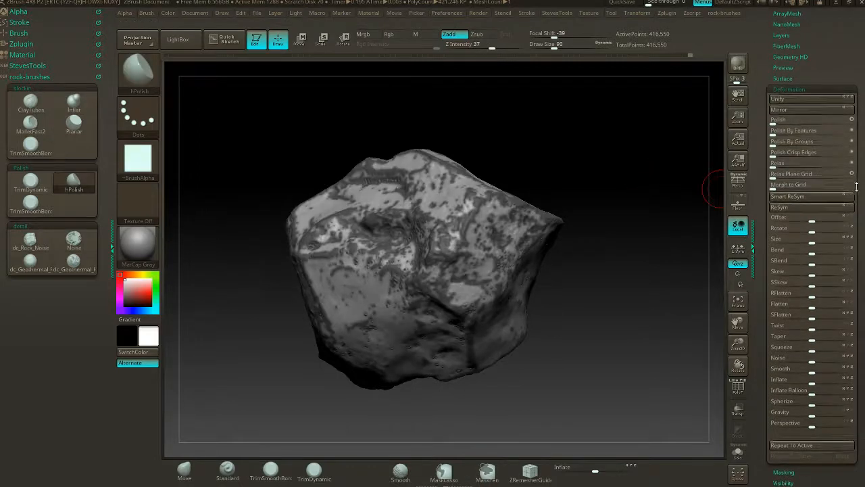
- Add a new sculpting layer to the rock
scroll(811, 192, up, 5)
click(784, 258)
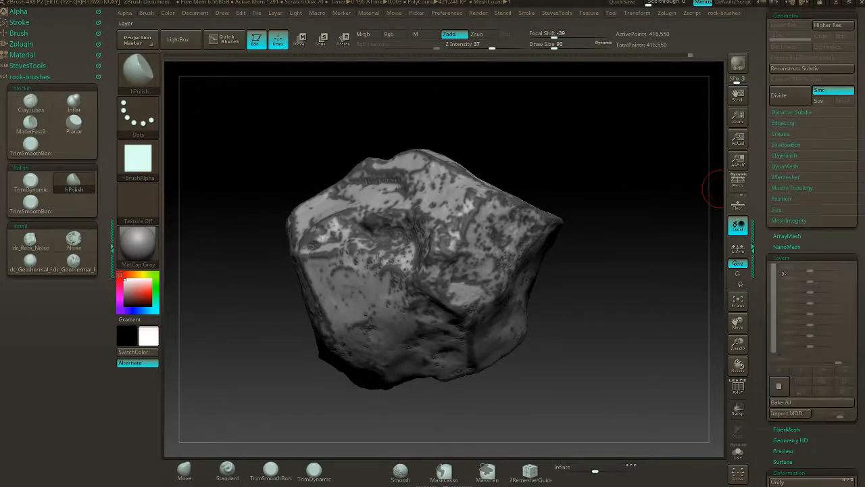
click(778, 384)
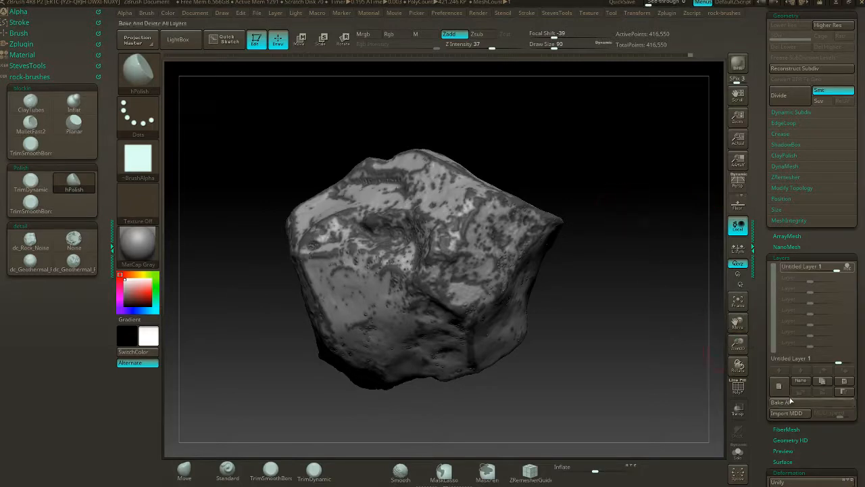
- Inflate the areas exposed by the inverted mask slightly inward on the new layer
scroll(843, 300, down, 6)
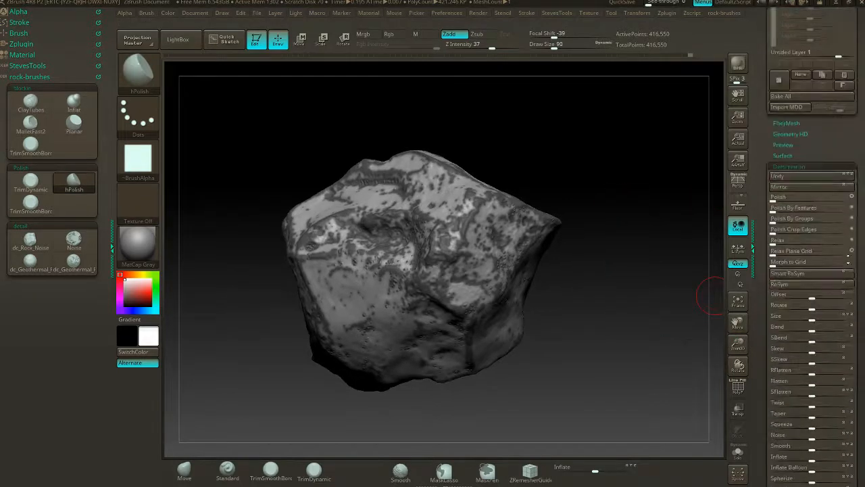
scroll(845, 308, down, 1)
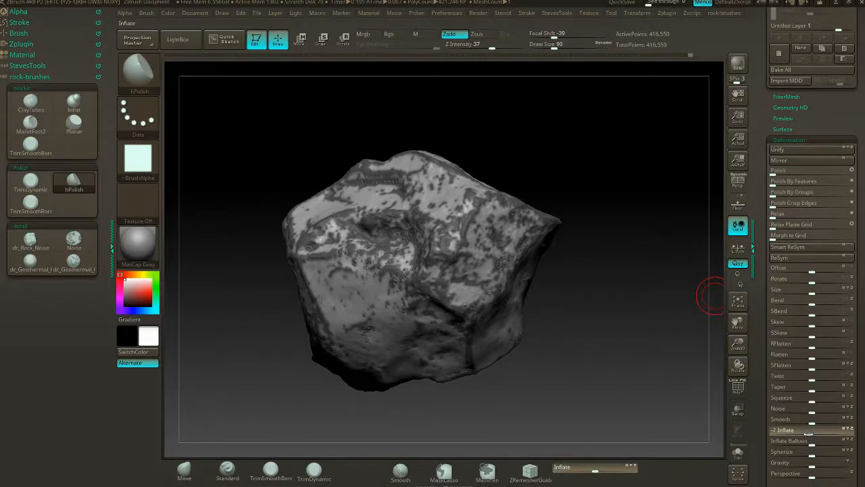
drag(808, 433, 812, 433)
- Invert the mask, inflate the newly exposed areas slightly outward, and inspect the bumps with the mask display hidden
ctrl+click(690, 347)
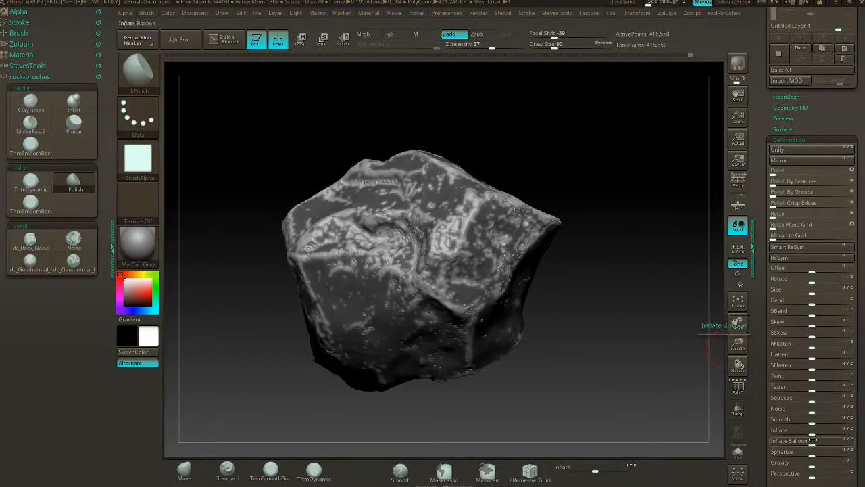
drag(812, 431, 817, 431)
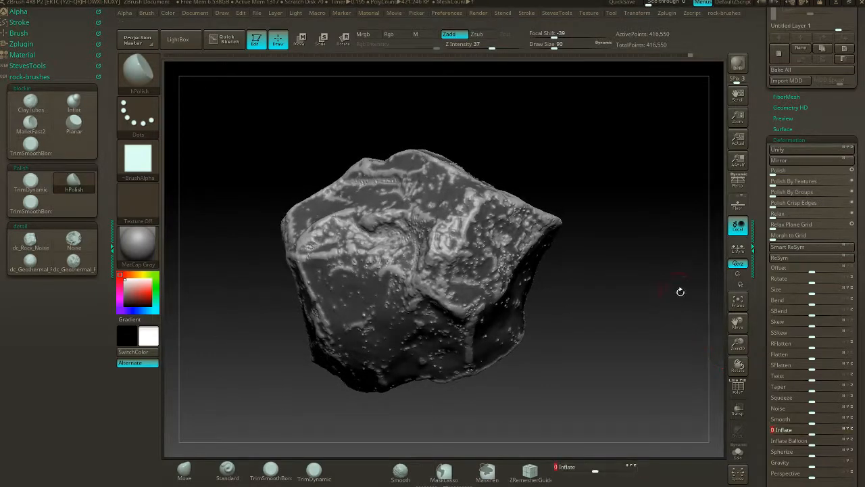
drag(680, 290, 666, 299)
key(ctrl)
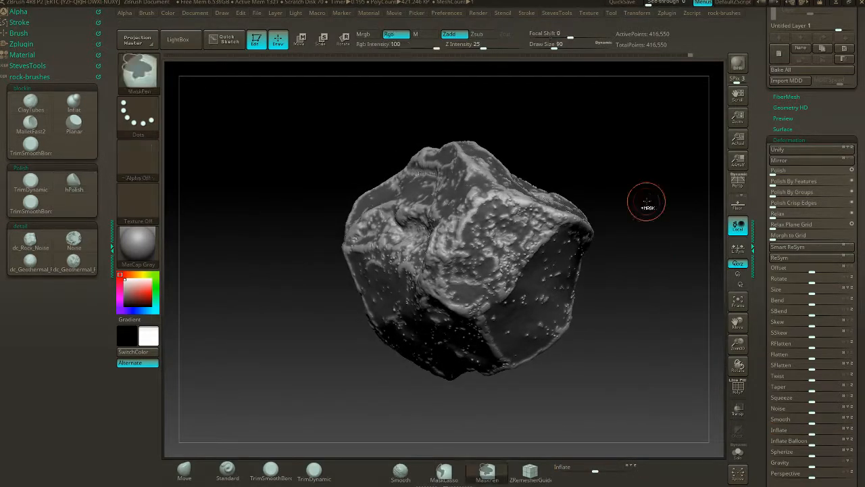
mouse_move(647, 201)
ctrl+mouse_down()
mouse_move(618, 241)
mouse_move(534, 247)
mouse_move(459, 237)
ctrl+mouse_up()
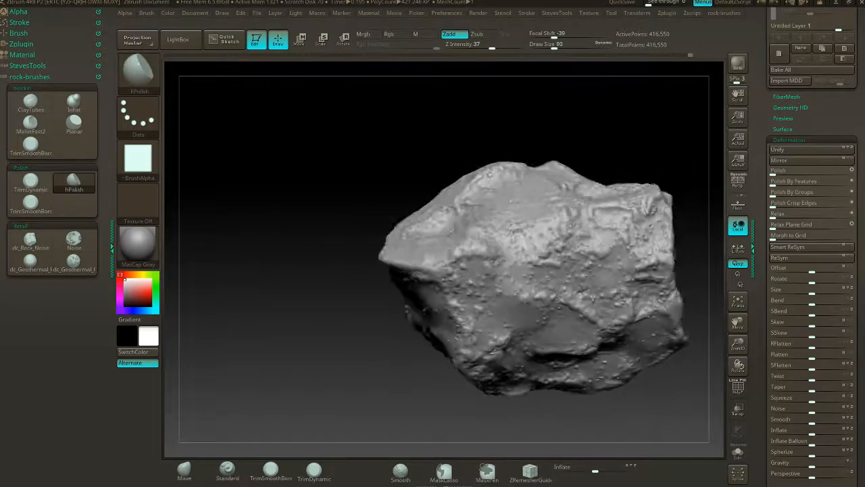
mouse_move(519, 194)
mouse_down()
mouse_move(626, 211)
mouse_move(643, 180)
mouse_move(655, 223)
mouse_move(670, 200)
mouse_move(649, 296)
mouse_move(643, 241)
mouse_move(660, 253)
mouse_move(659, 269)
mouse_move(615, 286)
mouse_move(649, 290)
mouse_up()
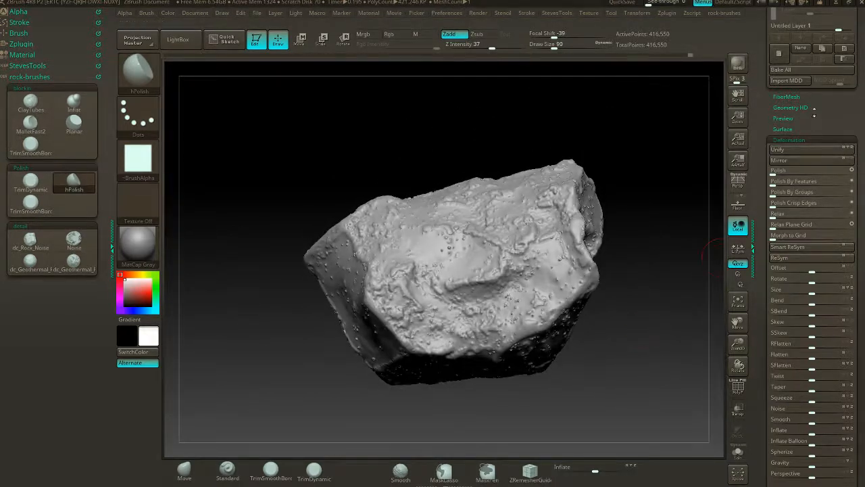
- Reduce the layer's intensity to 0.46902 to soften the inflated detail
scroll(812, 257, up, 5)
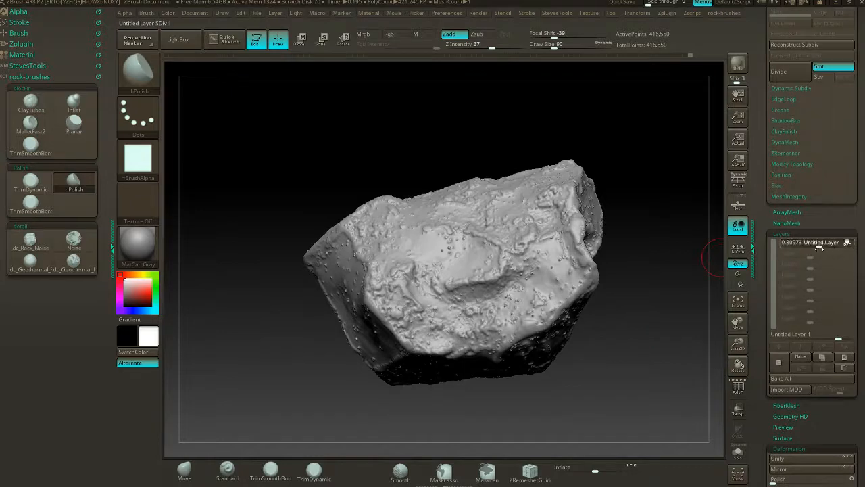
mouse_move(819, 247)
mouse_down()
mouse_move(792, 255)
mouse_move(801, 244)
mouse_move(825, 244)
mouse_up()
click(792, 247)
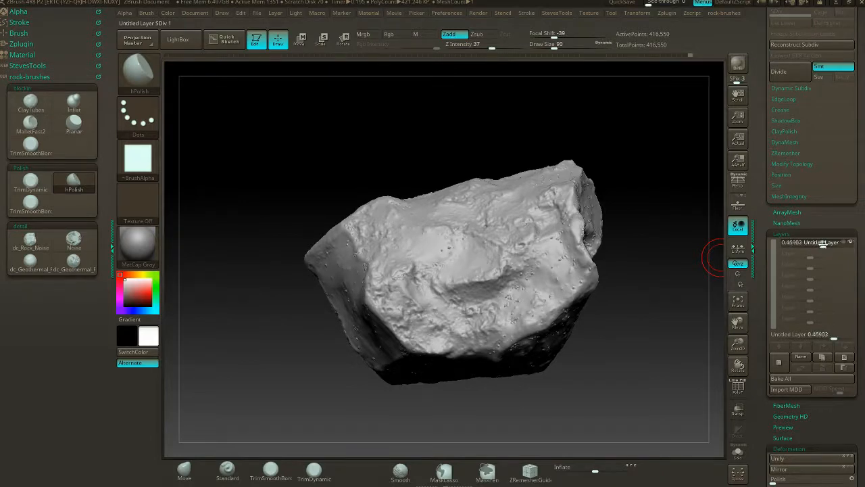
mouse_move(632, 141)
mouse_down()
mouse_move(665, 182)
mouse_move(648, 216)
mouse_move(449, 231)
mouse_move(597, 210)
mouse_move(615, 234)
mouse_up()
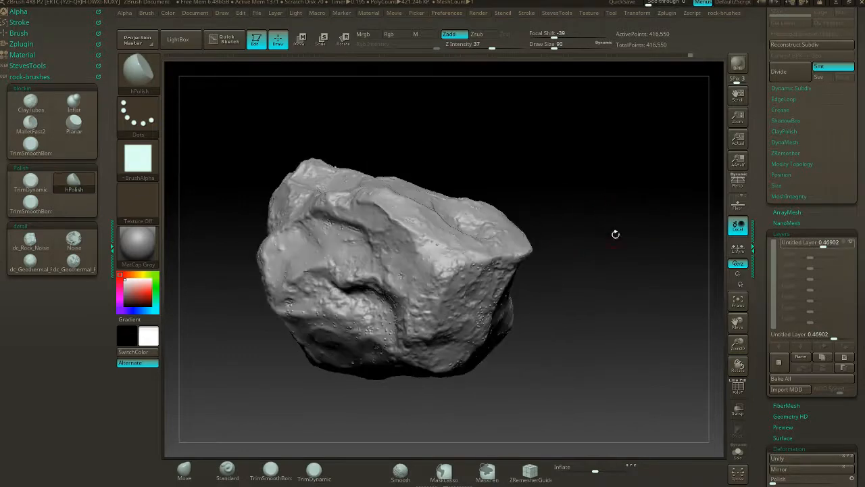
- Bake the layer into the rock, then clear the mask and remesh with DynaMesh
click(774, 378)
ctrl+drag(566, 97, 602, 237)
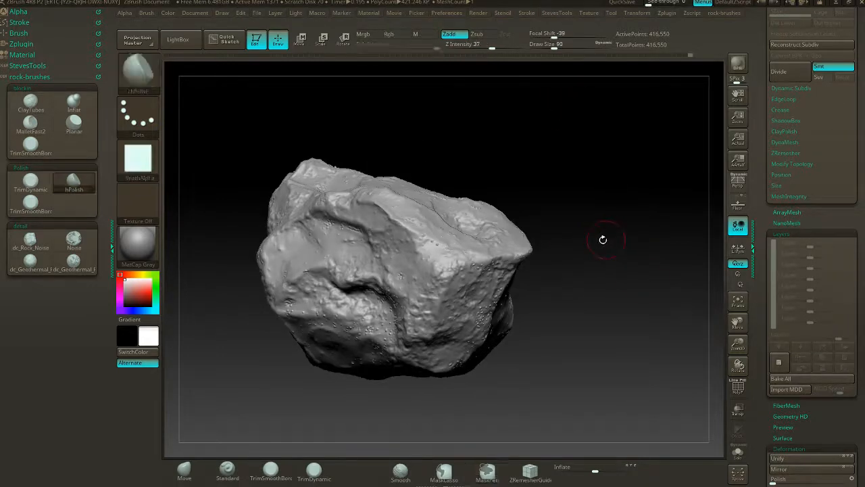
alt+drag(541, 178, 578, 186)
ctrl+drag(574, 153, 610, 210)
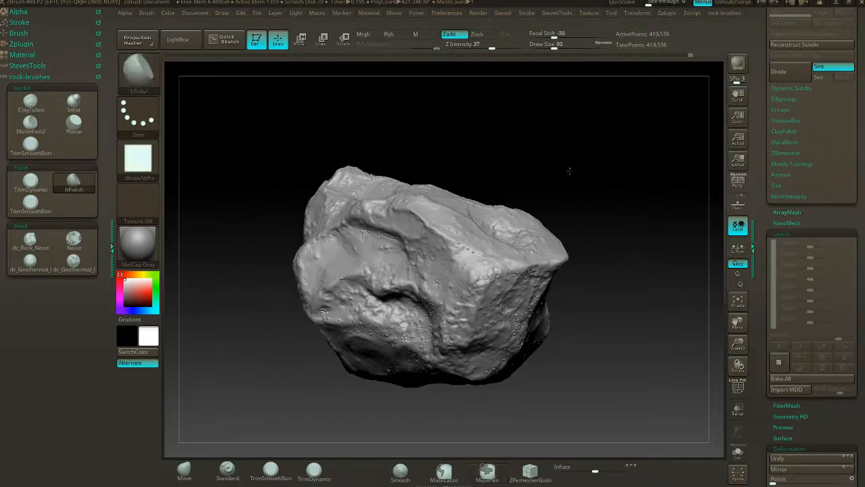
mouse_move(569, 171)
mouse_down()
mouse_move(628, 207)
mouse_move(626, 177)
mouse_up()
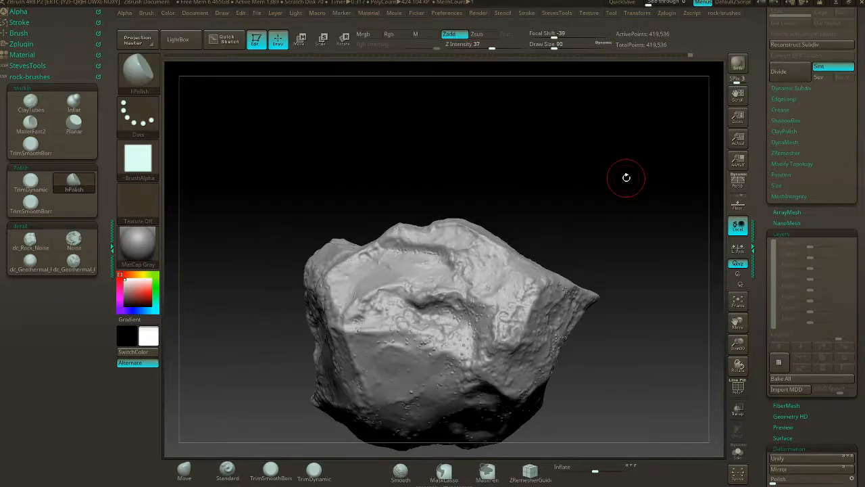
mouse_move(632, 275)
mouse_down()
mouse_move(635, 265)
mouse_move(587, 235)
mouse_up()
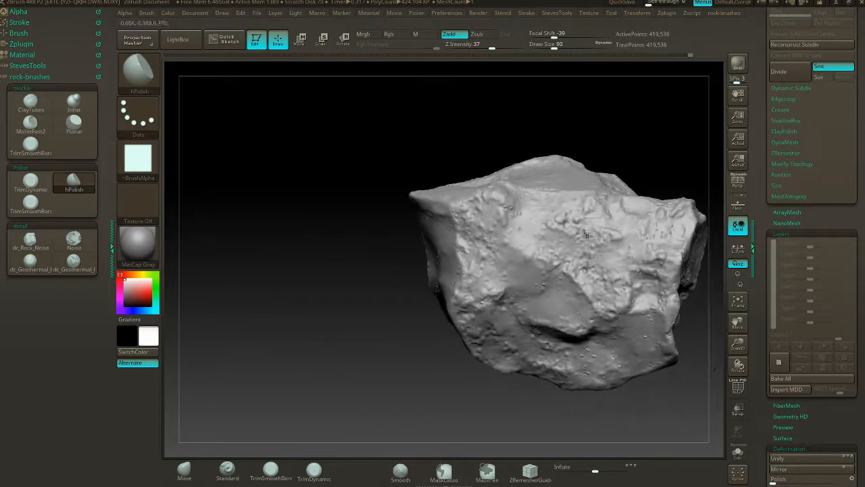
- Flatten the bumps around the rock's pointed upper corner with the TrimSmoothBorder brush
mouse_move(632, 143)
mouse_down()
mouse_move(492, 151)
mouse_move(504, 173)
mouse_move(546, 178)
mouse_up()
click(168, 157)
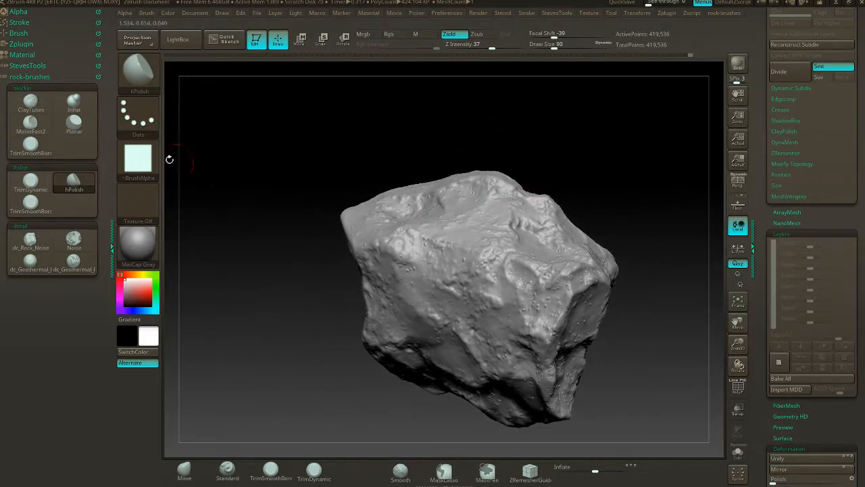
click(31, 143)
drag(367, 140, 422, 207)
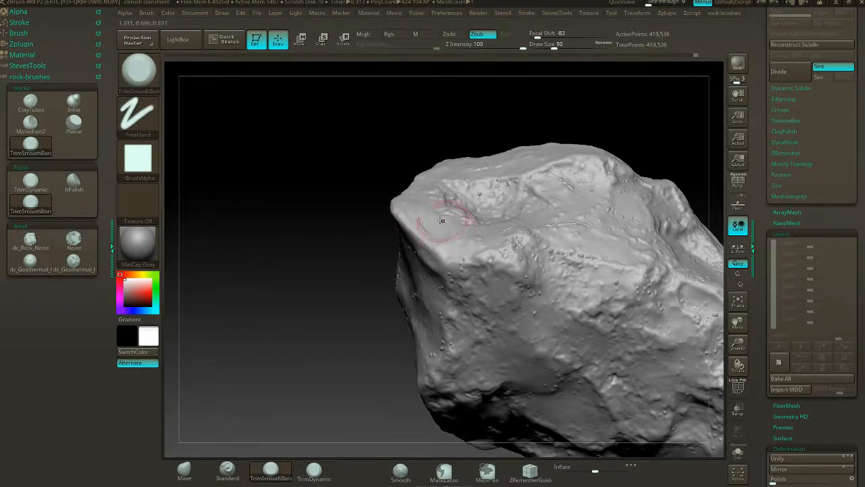
drag(440, 221, 451, 236)
mouse_move(359, 228)
mouse_down()
mouse_move(391, 232)
mouse_move(440, 264)
mouse_up()
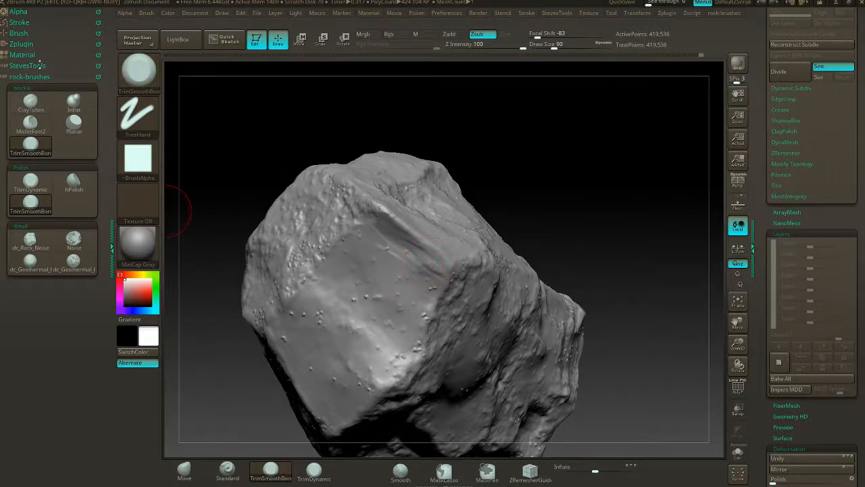
- Smooth the creased edge of the broad end facet and trim its small bumps with the TrimDynamic brush
click(30, 181)
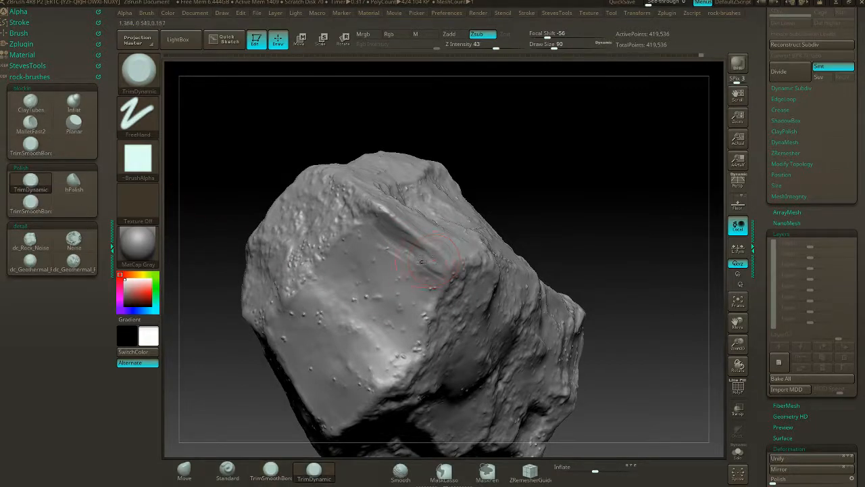
key(shift)
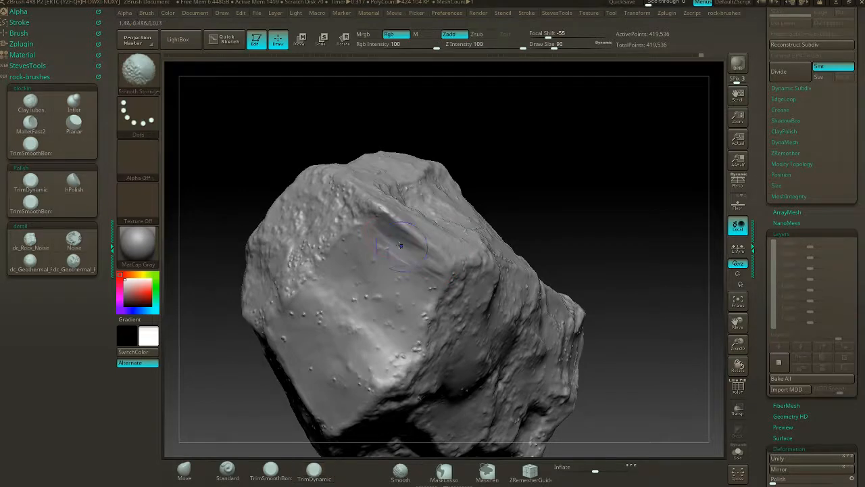
drag(483, 187, 534, 198)
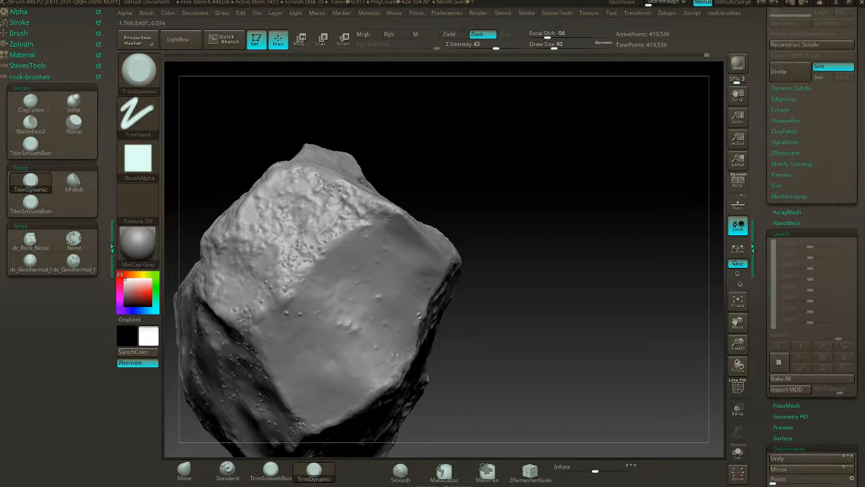
drag(483, 193, 426, 226)
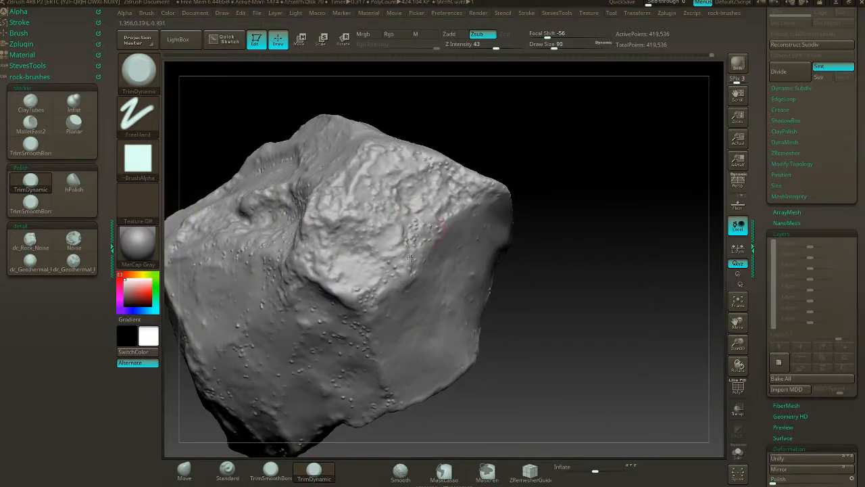
- Work around the remaining sides with TrimDynamic, planing down bumps on the flatter facets and ledges
drag(547, 219, 491, 269)
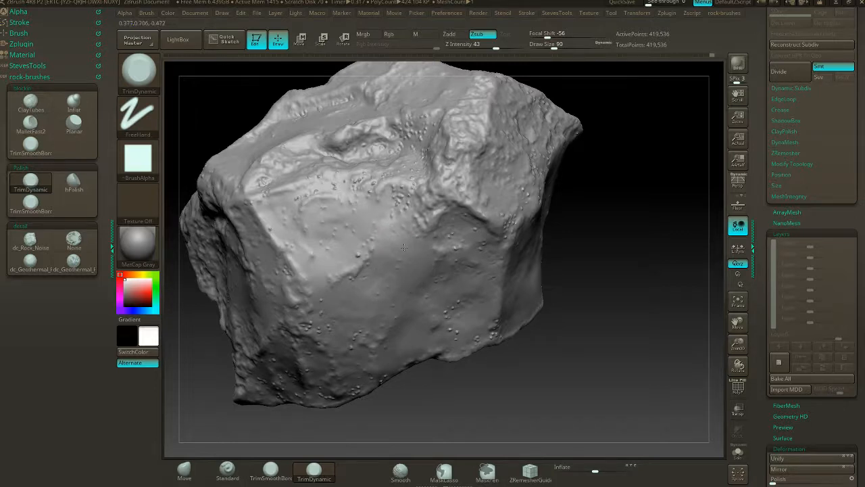
mouse_move(558, 210)
mouse_down()
mouse_move(604, 202)
mouse_move(572, 226)
mouse_move(472, 162)
mouse_up()
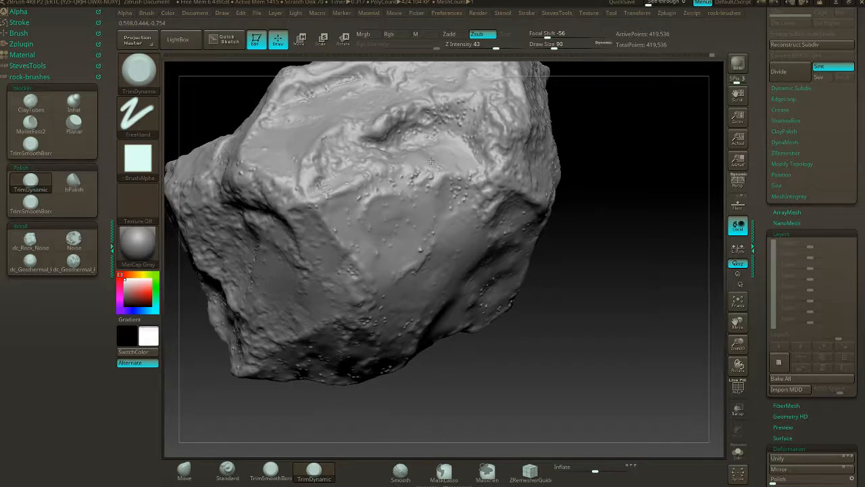
mouse_move(585, 144)
mouse_down()
mouse_move(562, 141)
mouse_move(472, 167)
mouse_up()
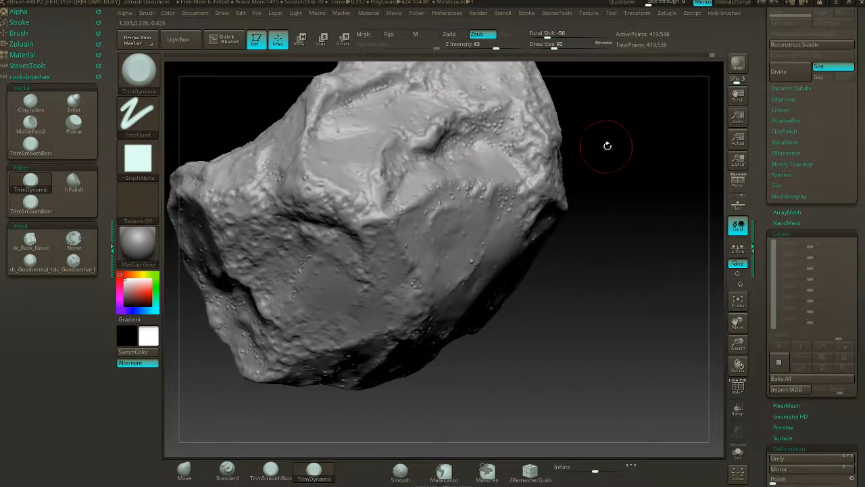
drag(609, 145, 440, 243)
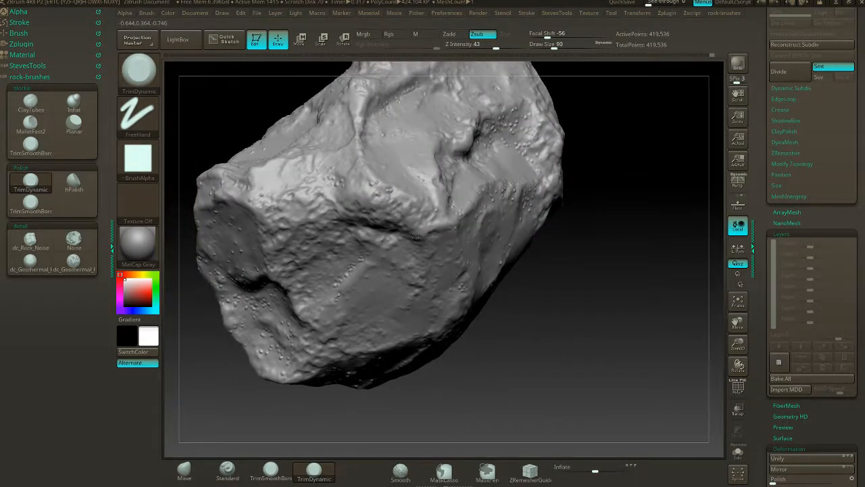
mouse_move(612, 158)
mouse_down()
mouse_move(614, 185)
mouse_move(382, 229)
mouse_up()
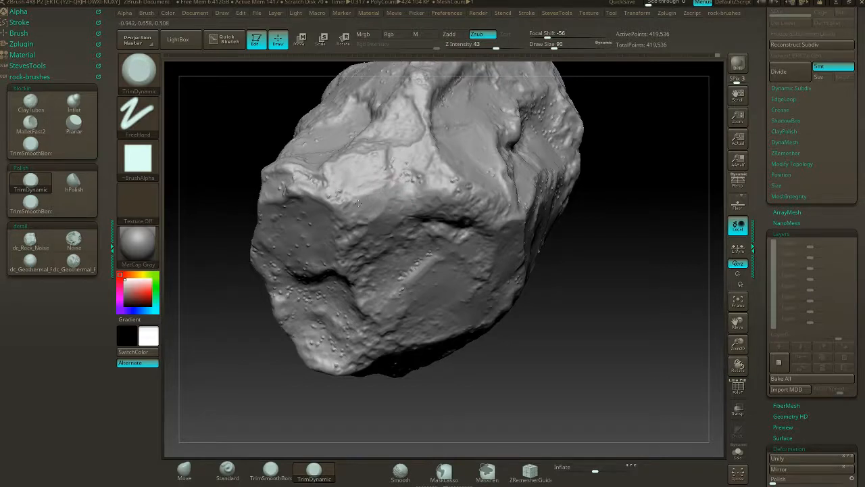
drag(612, 156, 542, 145)
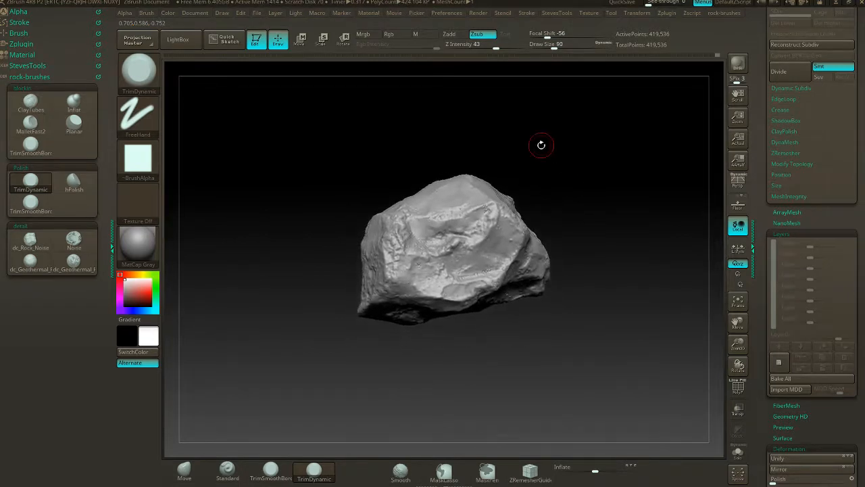
- Add NoiseMaker surface noise to the rock with a noise scale of 14.24355 and a strength of 0.00152
click(788, 234)
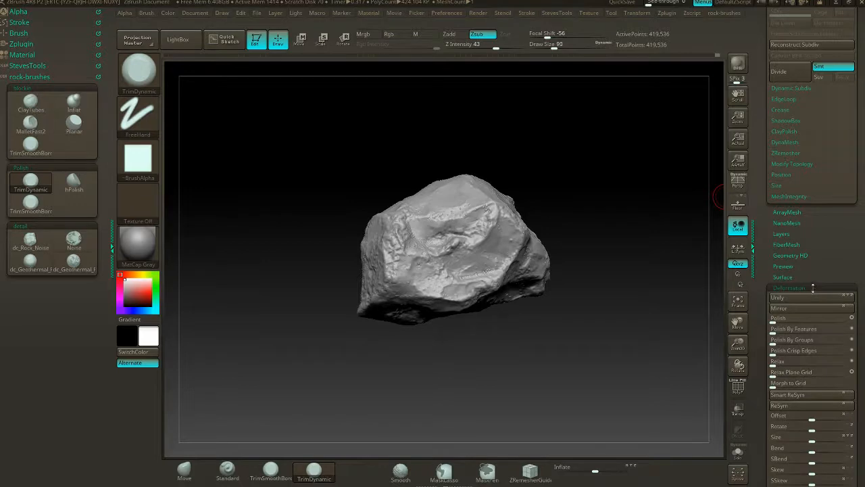
click(813, 288)
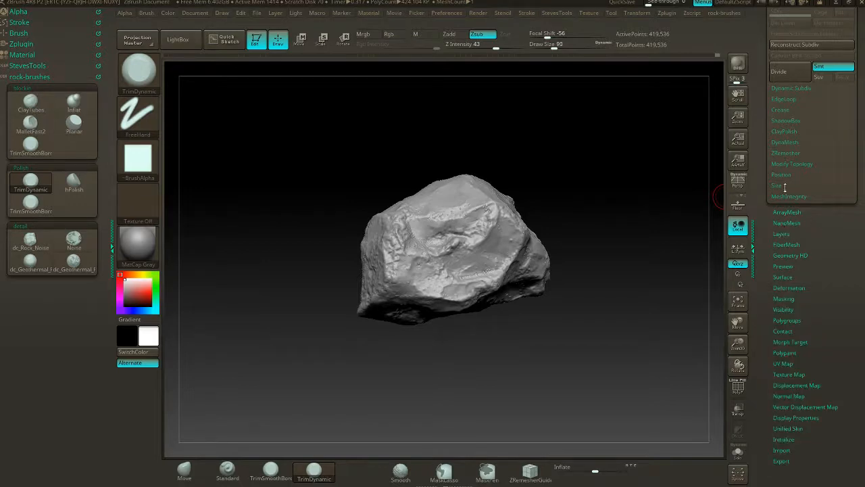
click(781, 213)
click(781, 213)
click(783, 276)
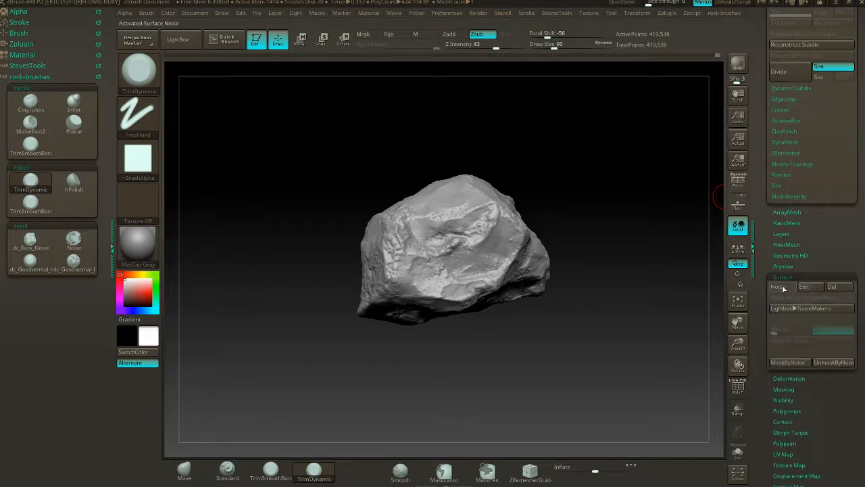
drag(612, 193, 649, 209)
click(804, 286)
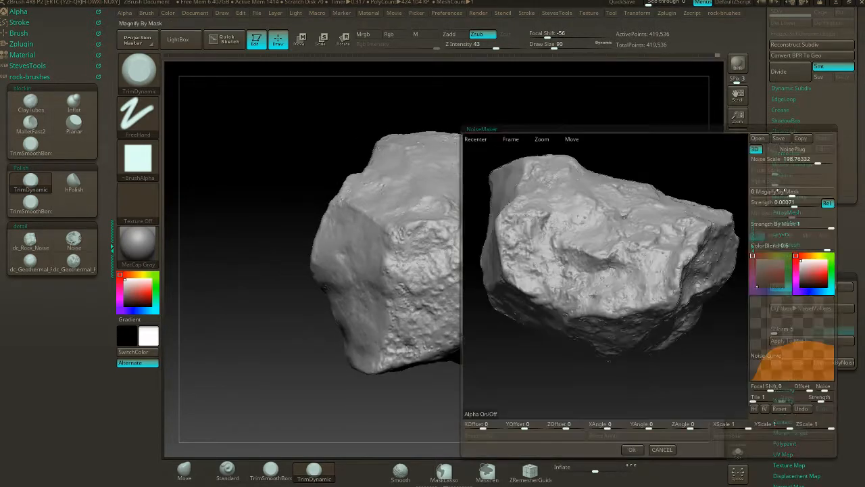
drag(819, 163, 794, 169)
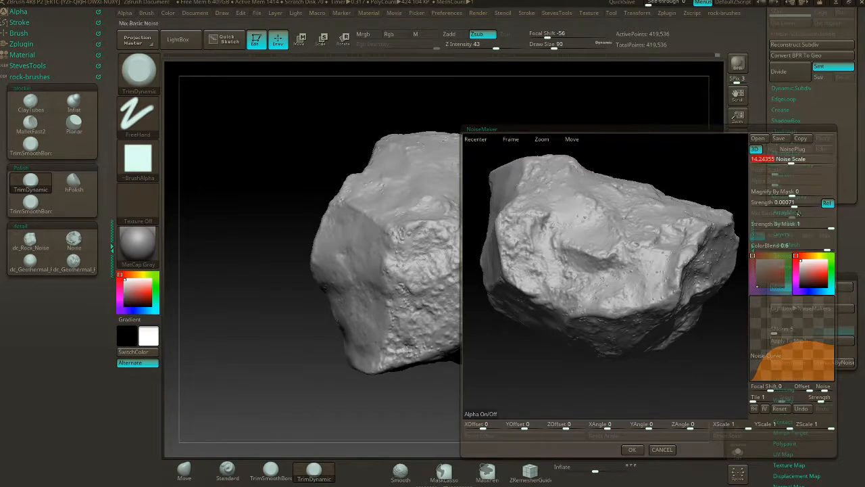
drag(794, 205, 791, 205)
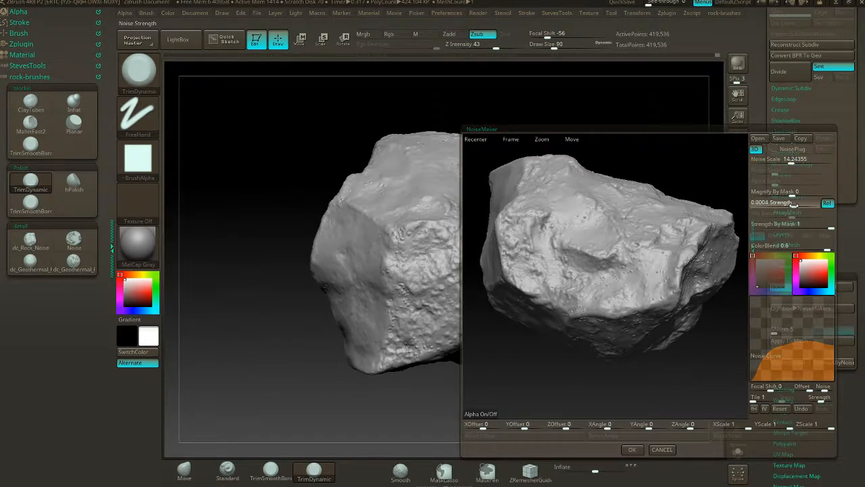
click(632, 448)
- Change the surface noise to strength 0.00071 and noise scale 45.02385, and apply it to the mesh
mouse_move(552, 364)
mouse_down()
mouse_move(626, 349)
mouse_move(534, 313)
mouse_move(572, 313)
mouse_up()
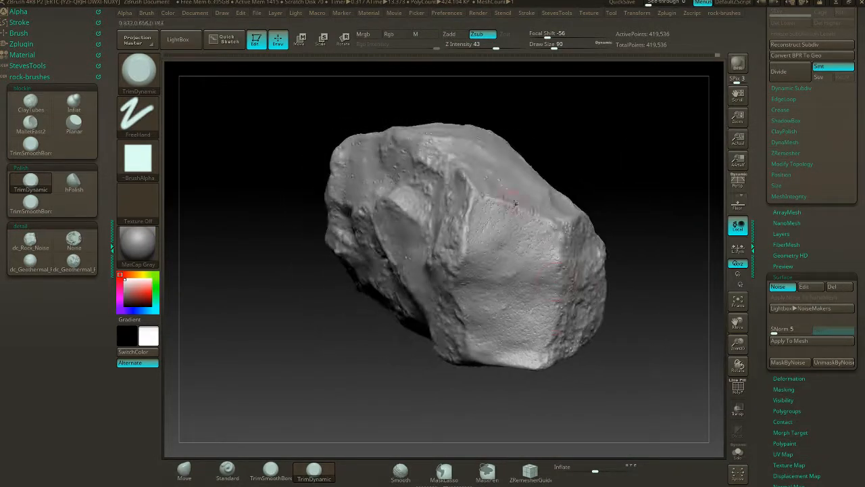
drag(604, 378, 580, 383)
drag(616, 353, 627, 353)
drag(616, 295, 676, 223)
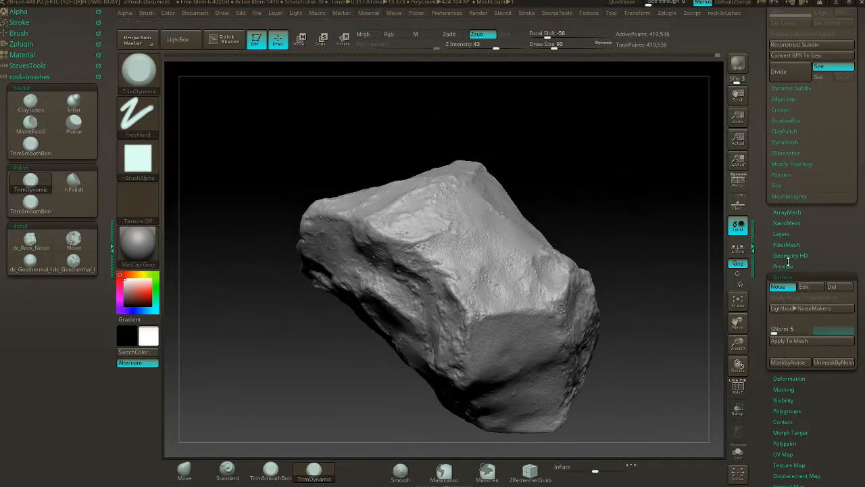
click(811, 288)
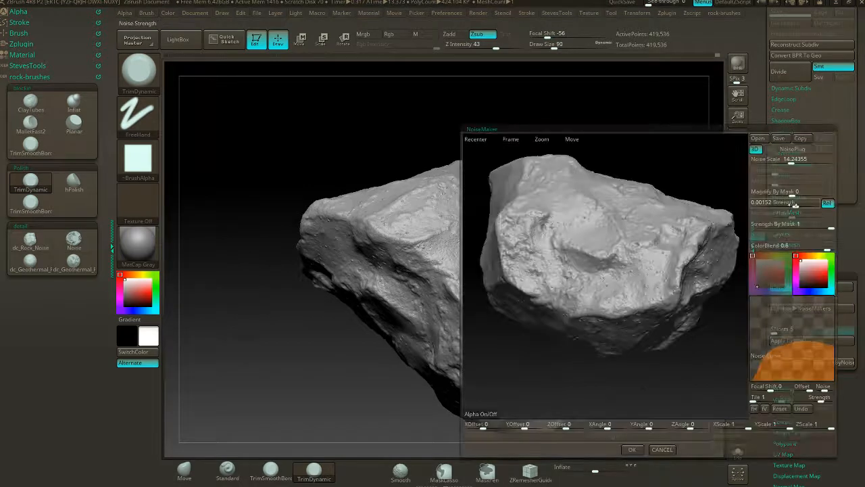
drag(795, 205, 792, 204)
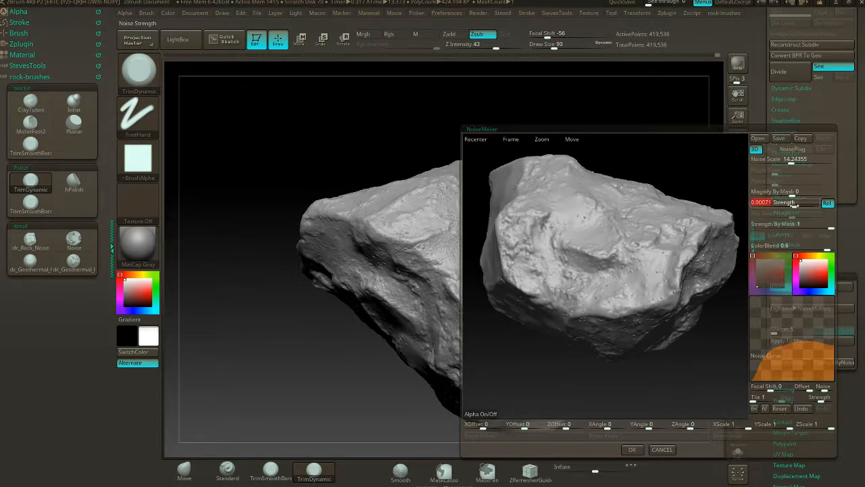
drag(791, 161, 800, 161)
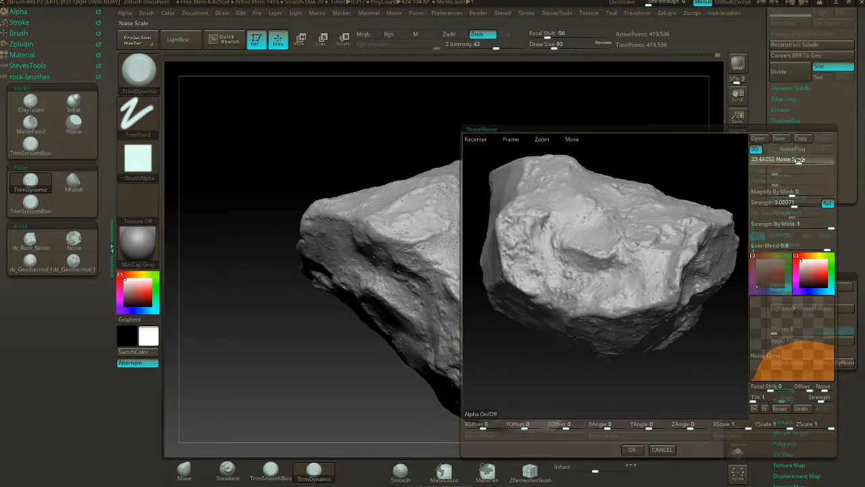
click(639, 447)
drag(635, 276, 611, 285)
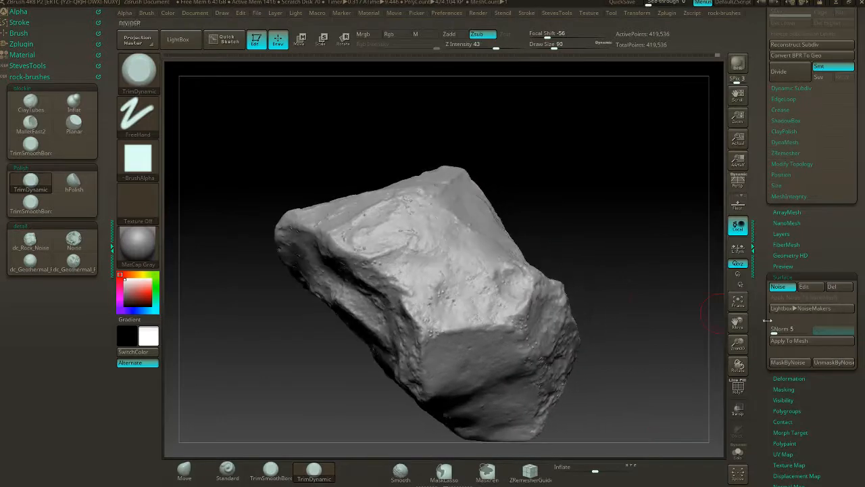
click(782, 344)
- Turn off DynaMesh and divide the rock's geometry once to reach subdivision level 2
drag(583, 218, 696, 256)
click(806, 278)
drag(848, 239, 852, 303)
click(783, 281)
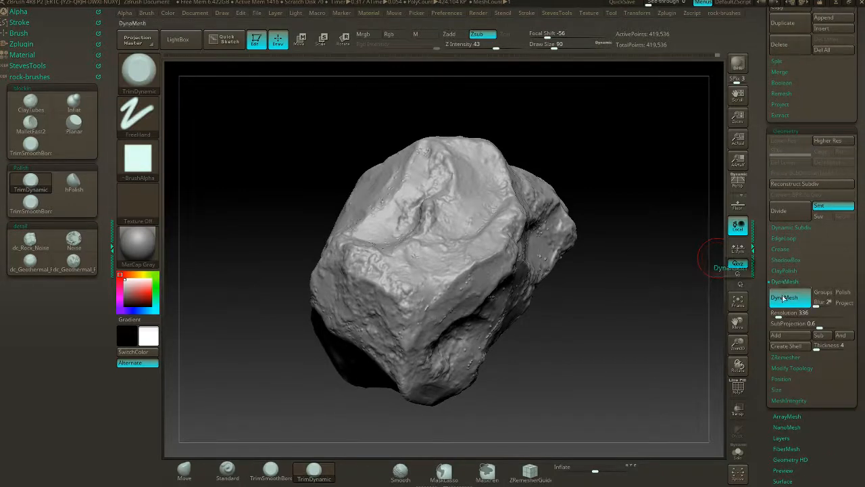
drag(651, 215, 647, 258)
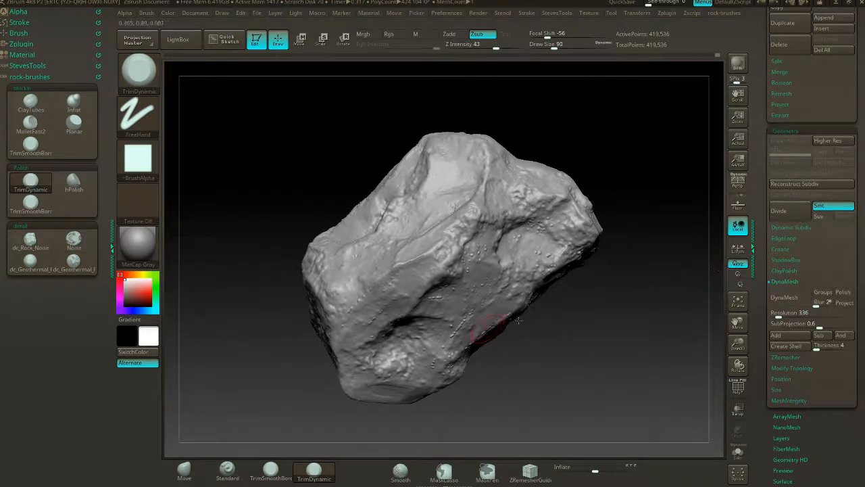
click(792, 216)
mouse_move(598, 146)
mouse_down()
mouse_move(585, 152)
mouse_move(651, 174)
mouse_move(556, 133)
mouse_up()
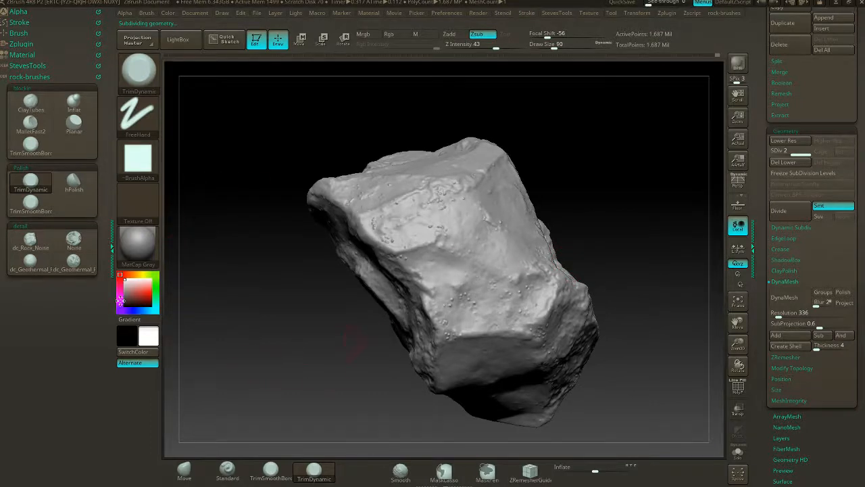
- Stamp rough dc_Geothermal detail into the rock's hollow and the surface beside it, undoing the last stroke
click(74, 260)
mouse_move(561, 215)
mouse_down()
mouse_move(511, 218)
mouse_move(567, 220)
mouse_move(595, 198)
mouse_move(584, 286)
mouse_move(568, 282)
mouse_move(584, 299)
mouse_move(357, 400)
mouse_move(390, 367)
mouse_move(405, 368)
mouse_move(404, 334)
mouse_up()
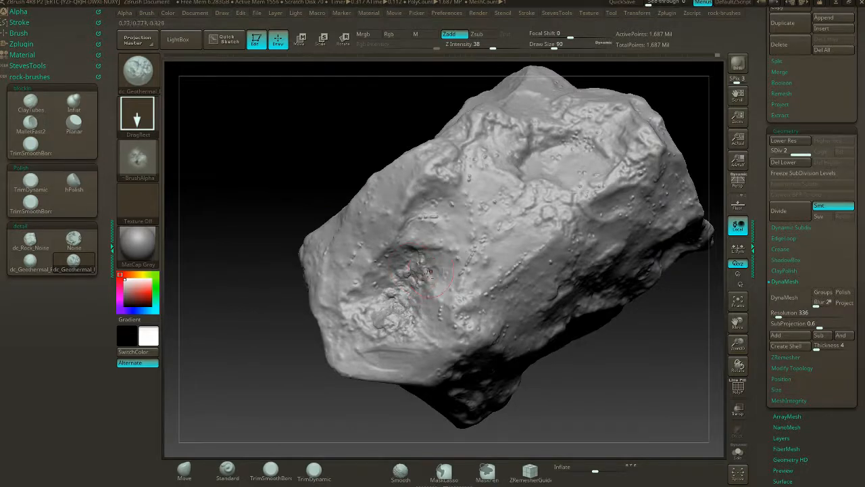
drag(308, 333, 428, 220)
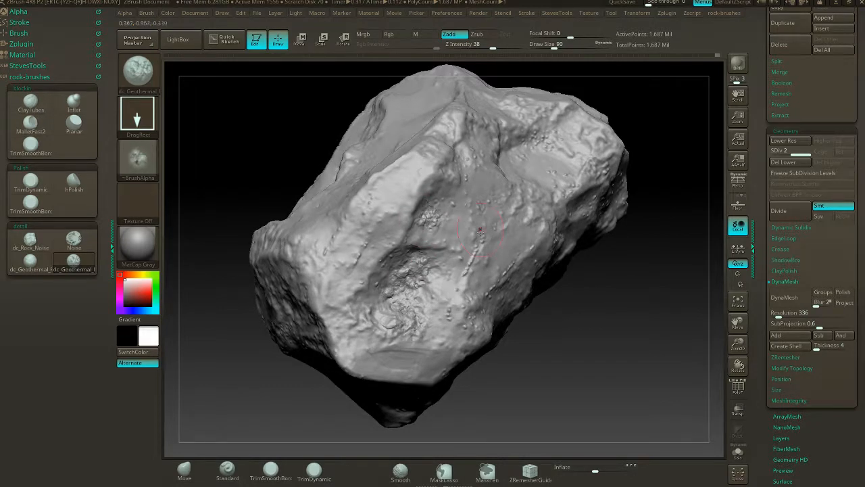
drag(293, 379, 353, 311)
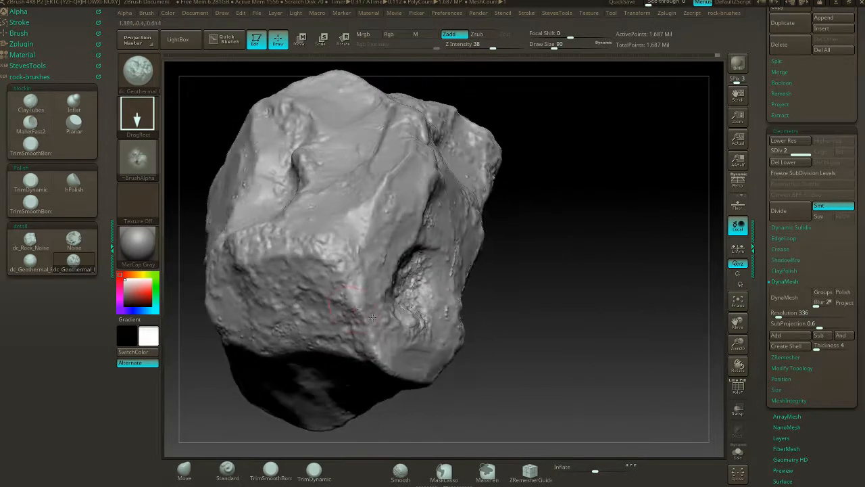
mouse_move(550, 295)
mouse_down()
mouse_move(554, 241)
mouse_move(531, 243)
mouse_move(550, 242)
mouse_move(415, 304)
mouse_move(507, 348)
mouse_move(532, 328)
mouse_up()
key(ctrl+z)
- Stamp a patch of pitted dc_Geothermal detail onto the outer end of the smooth facet below the rough face
mouse_move(527, 267)
mouse_down()
mouse_move(472, 290)
mouse_move(546, 321)
mouse_up()
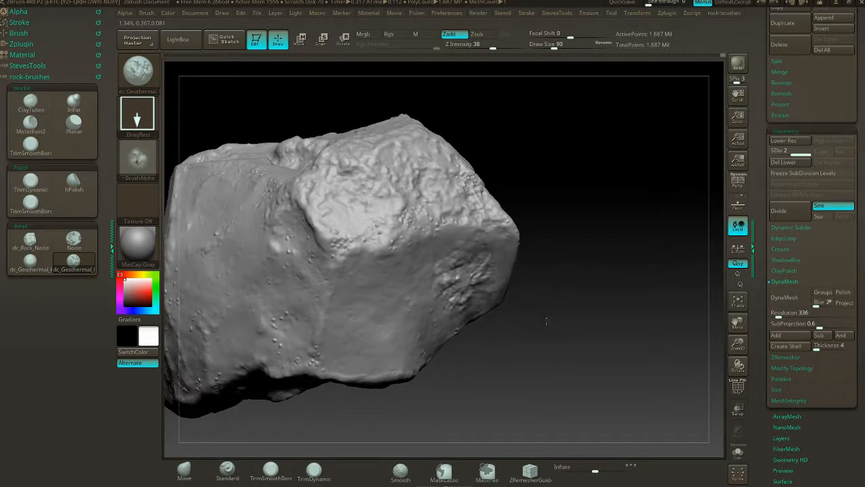
mouse_move(576, 286)
mouse_down()
mouse_move(535, 290)
mouse_move(569, 288)
mouse_up()
drag(455, 368, 532, 309)
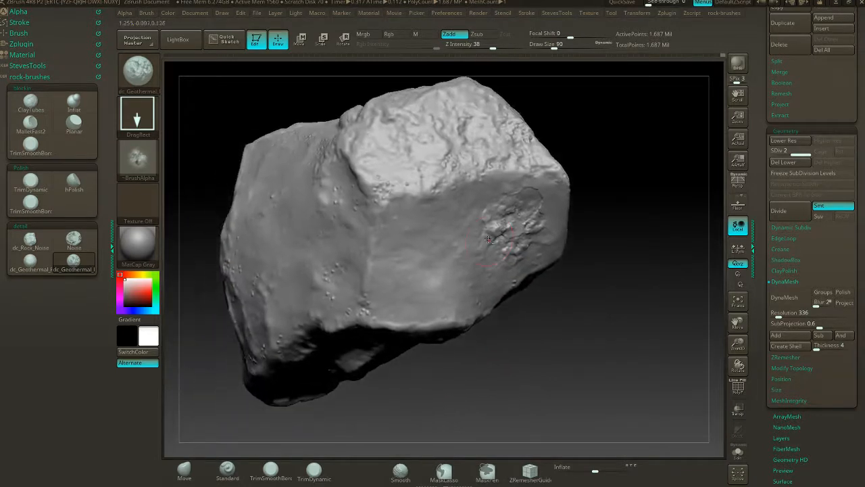
drag(488, 239, 511, 255)
drag(479, 212, 471, 223)
- Stamp fine cracks with the dc_Geothermal_Rock brush across the smooth facet below the rough face, beside the pitted patch
drag(497, 326, 526, 318)
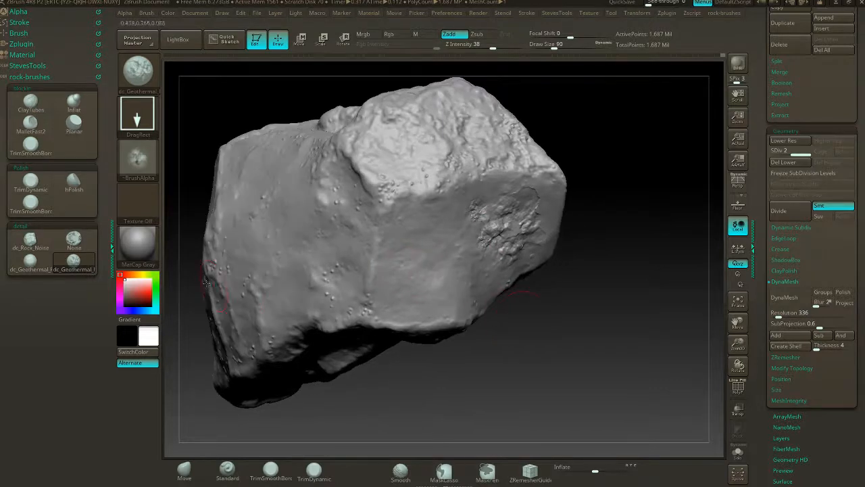
click(29, 264)
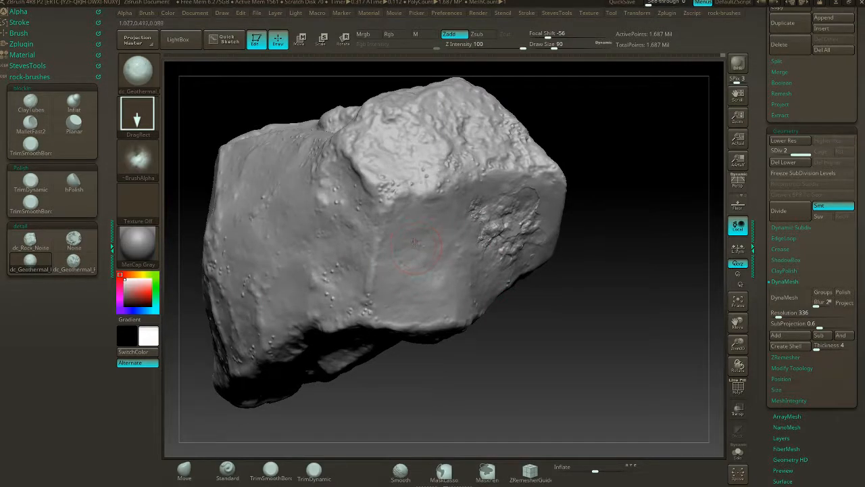
drag(414, 242, 425, 233)
drag(439, 204, 462, 211)
drag(443, 296, 483, 264)
drag(390, 315, 419, 276)
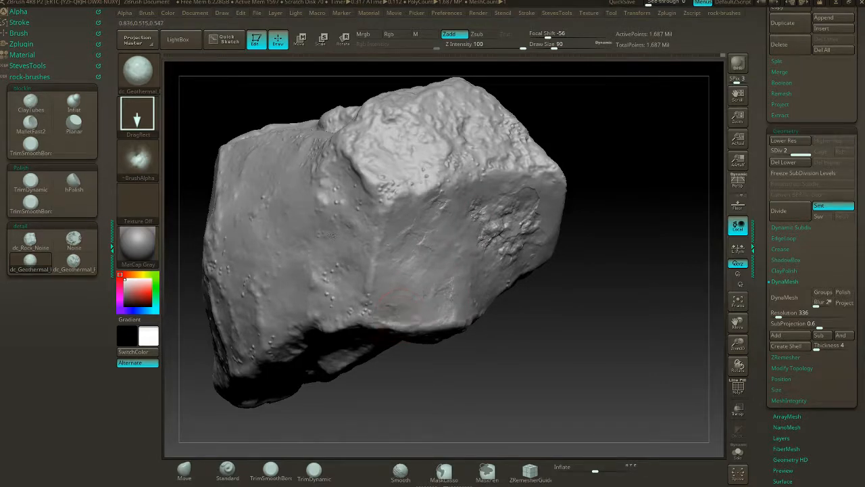
- Stamp small dc_Geothermal_Rock cracks onto the adjoining side of the rock, below the curved dent near its corner
drag(572, 138, 624, 127)
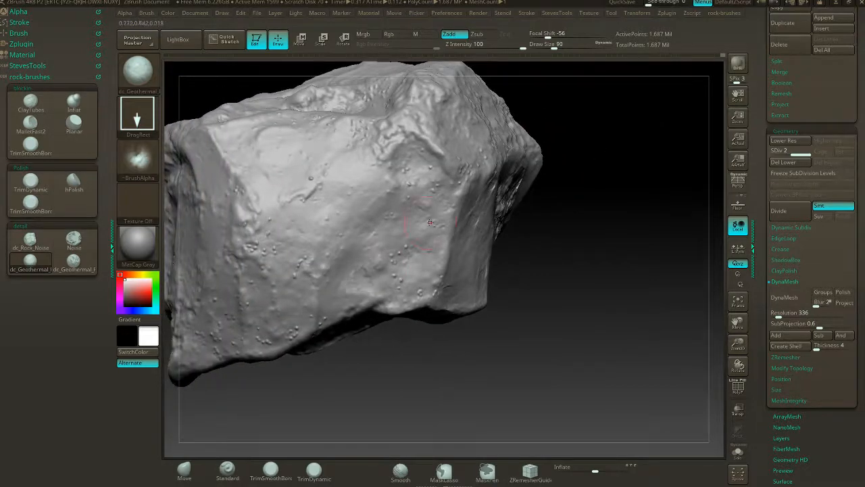
drag(430, 223, 496, 179)
mouse_move(421, 256)
mouse_down()
mouse_move(437, 256)
mouse_move(440, 233)
mouse_up()
drag(410, 160, 471, 158)
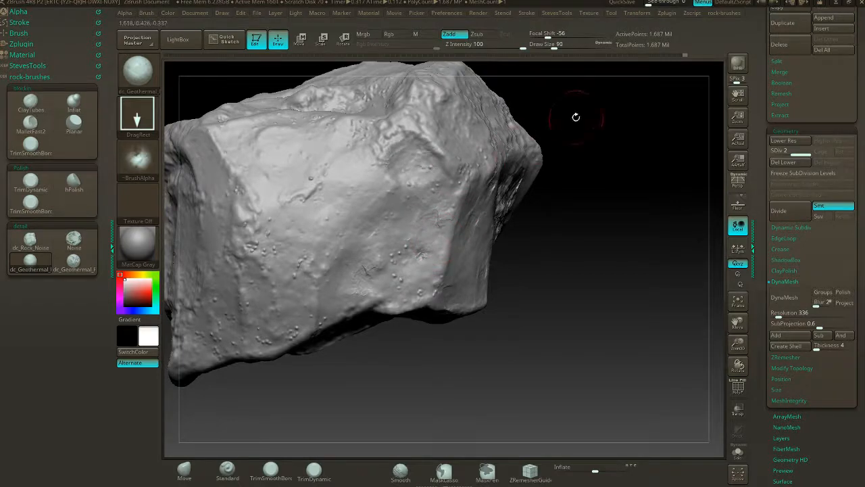
- Stamp dc_Geothermal_Rock cracks across the upper facet of the long side and the surface below it
drag(575, 115, 524, 145)
drag(366, 164, 406, 158)
drag(426, 163, 483, 151)
drag(371, 268, 378, 188)
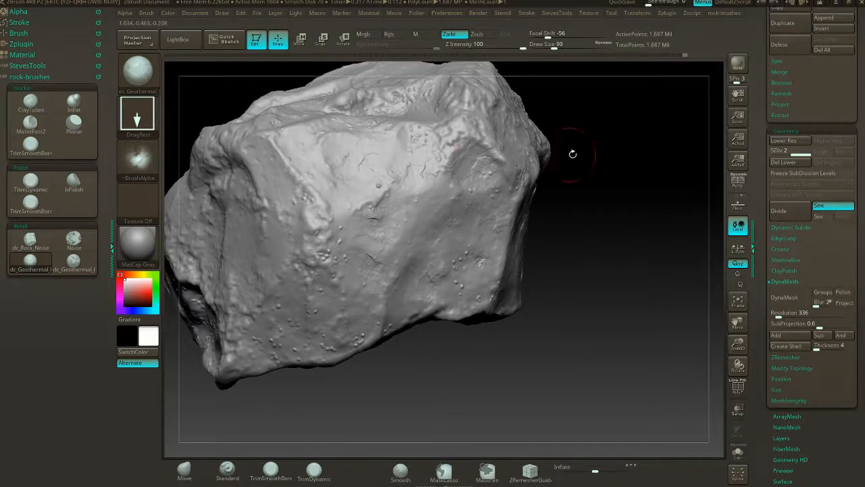
- Spray dc_Rock_Noise texture around the notch and lower tip of the rock's end face
mouse_move(572, 148)
mouse_down()
mouse_move(564, 178)
mouse_move(614, 175)
mouse_move(568, 197)
mouse_up()
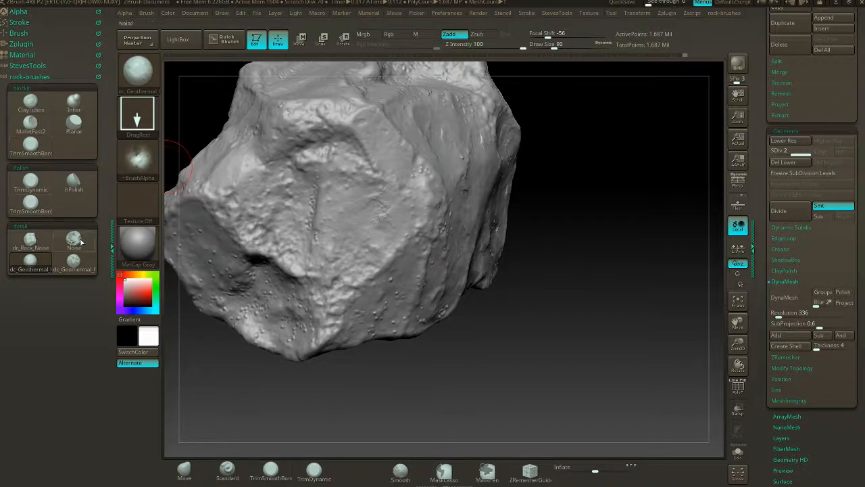
click(31, 242)
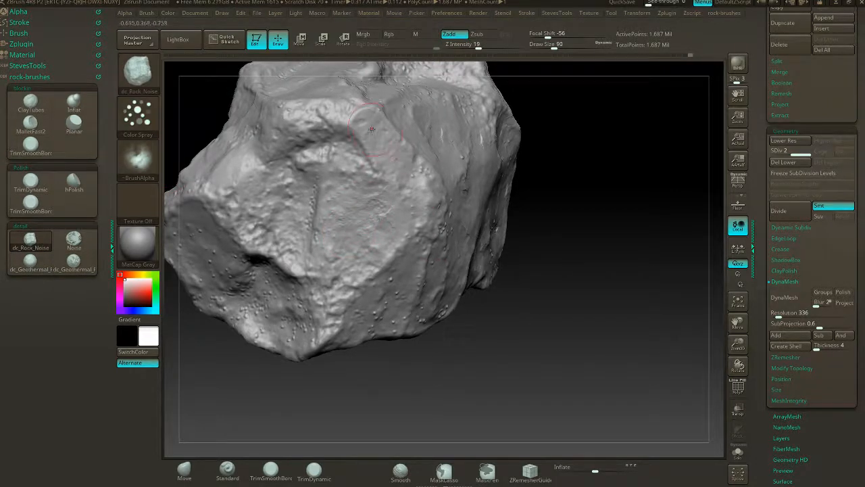
mouse_move(563, 161)
mouse_down()
mouse_move(594, 180)
mouse_move(554, 188)
mouse_up()
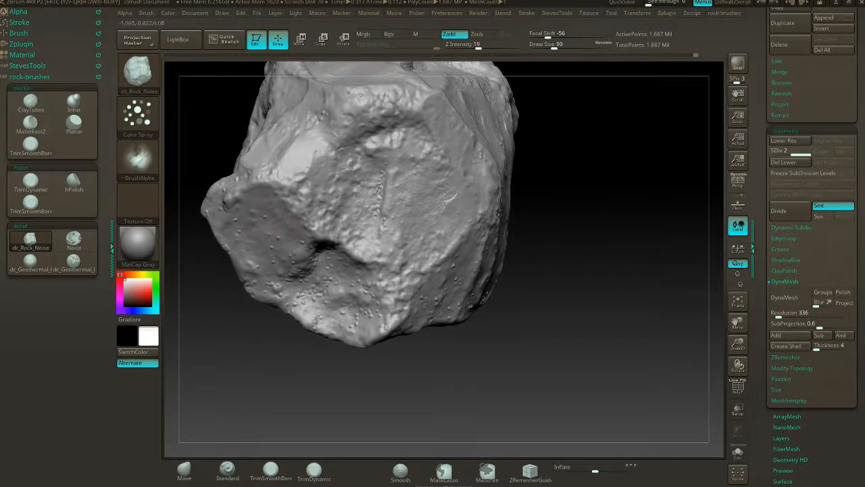
drag(273, 325, 206, 321)
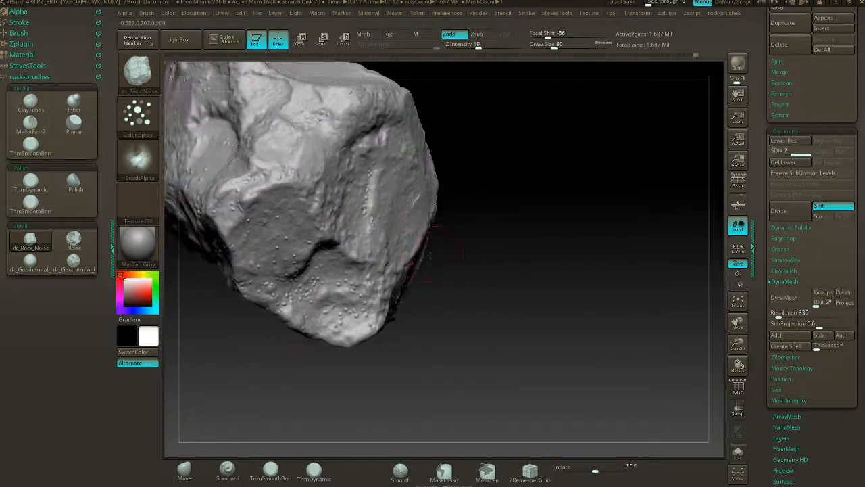
mouse_move(441, 259)
mouse_down()
mouse_move(499, 244)
mouse_move(534, 248)
mouse_up()
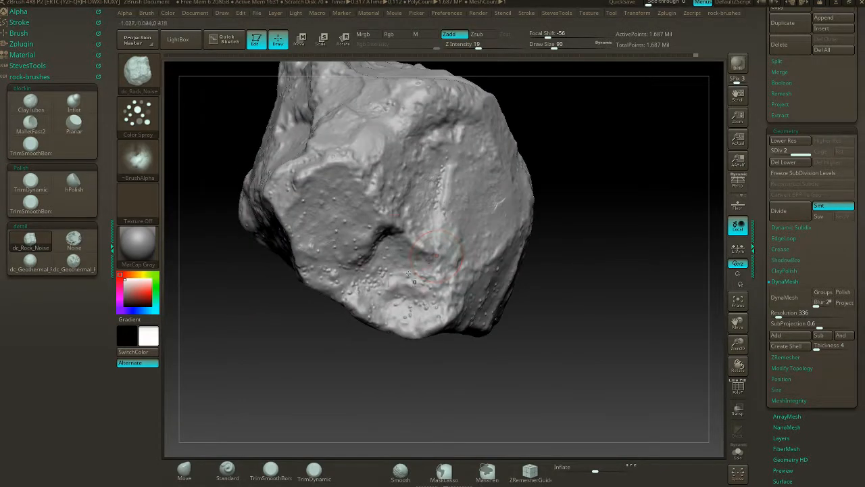
drag(380, 225, 368, 233)
drag(395, 290, 409, 277)
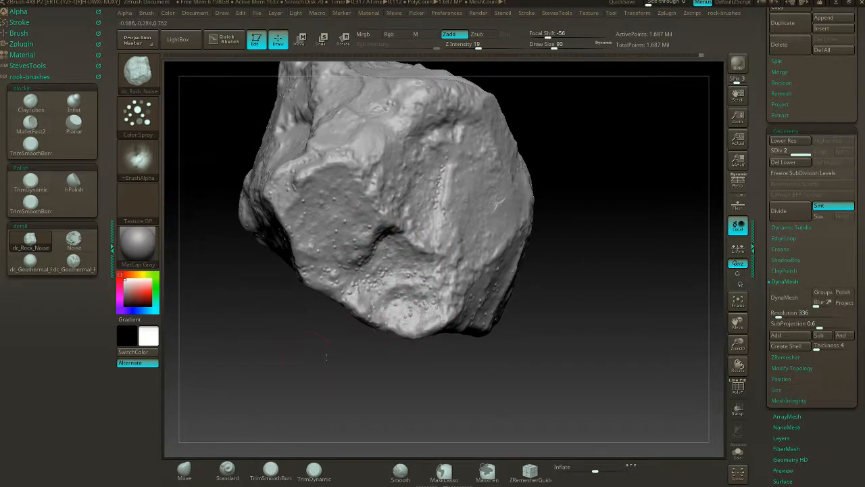
- Spray dc_Rock_Noise into the small hollow above the edge and across the broad rough face beneath it
drag(330, 353, 519, 218)
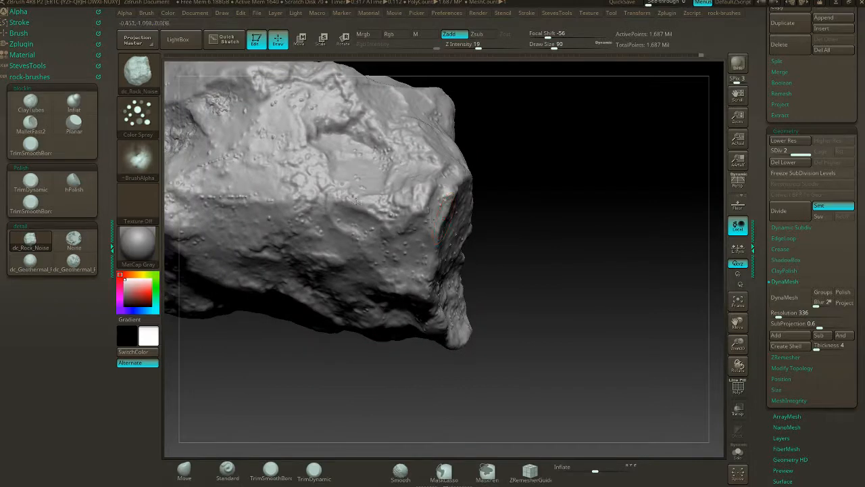
drag(356, 201, 349, 200)
drag(347, 151, 330, 142)
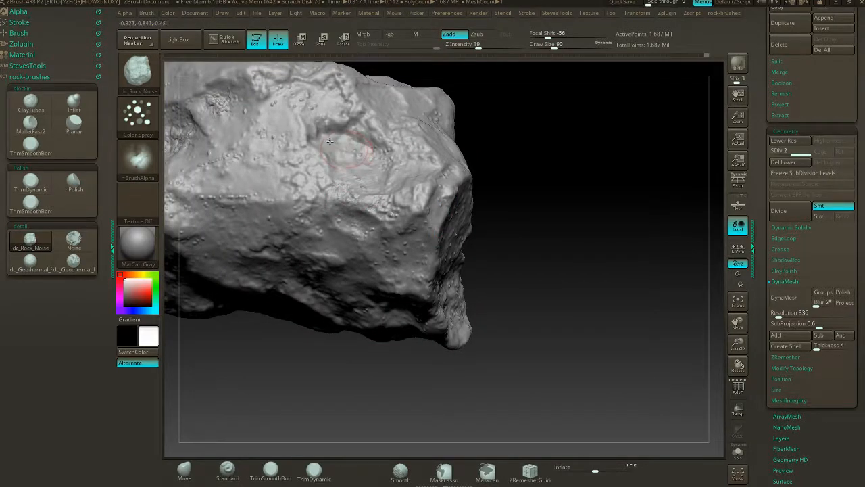
drag(512, 129, 440, 229)
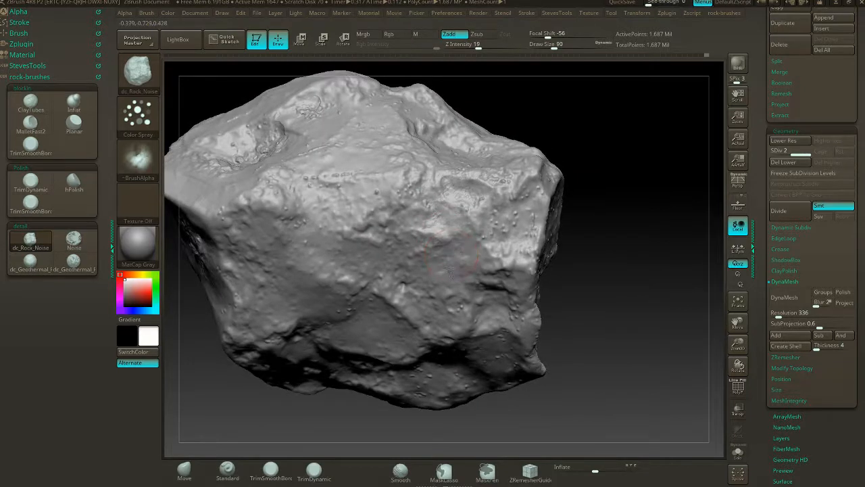
mouse_move(390, 311)
mouse_down()
mouse_move(362, 298)
mouse_move(360, 258)
mouse_up()
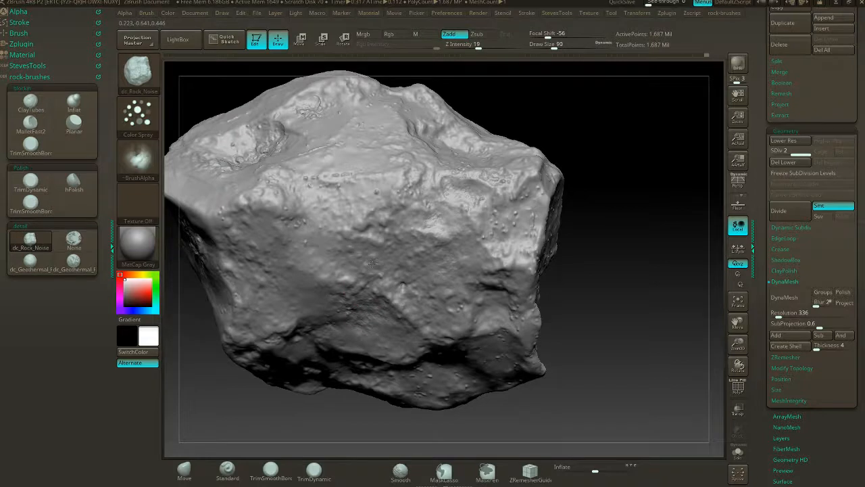
- Add light dc_Rock_Noise texture to the rough face and the long smooth side below its upper ridge
drag(568, 169, 595, 155)
alt+drag(510, 133, 591, 145)
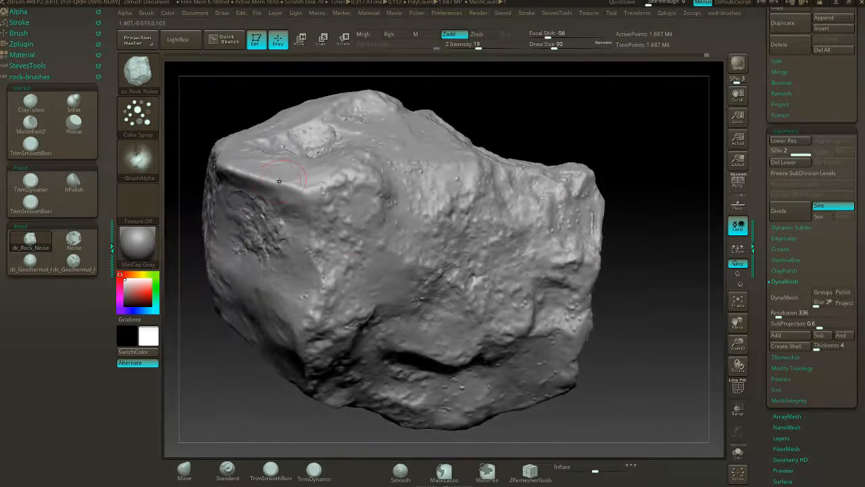
mouse_move(412, 232)
mouse_down()
mouse_move(361, 193)
mouse_move(351, 215)
mouse_up()
drag(665, 183, 631, 222)
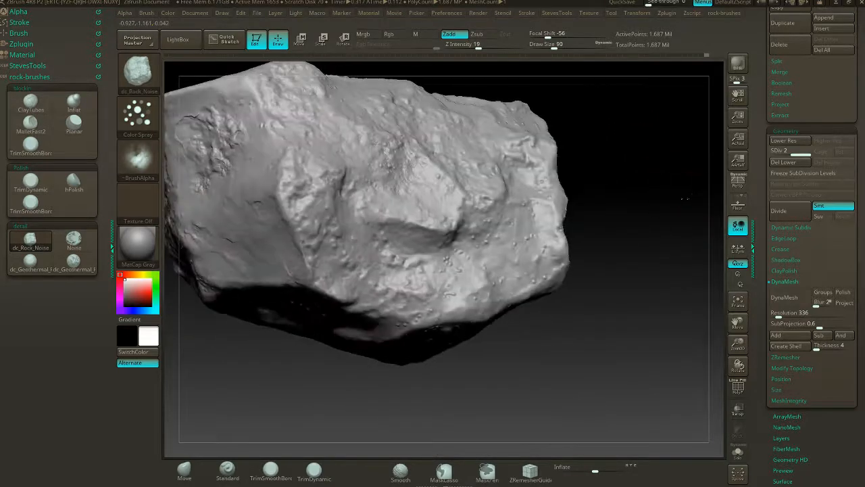
mouse_move(605, 252)
mouse_down()
mouse_move(472, 313)
mouse_move(413, 308)
mouse_up()
drag(556, 227, 556, 251)
mouse_move(426, 348)
mouse_down()
mouse_move(418, 339)
mouse_move(460, 237)
mouse_up()
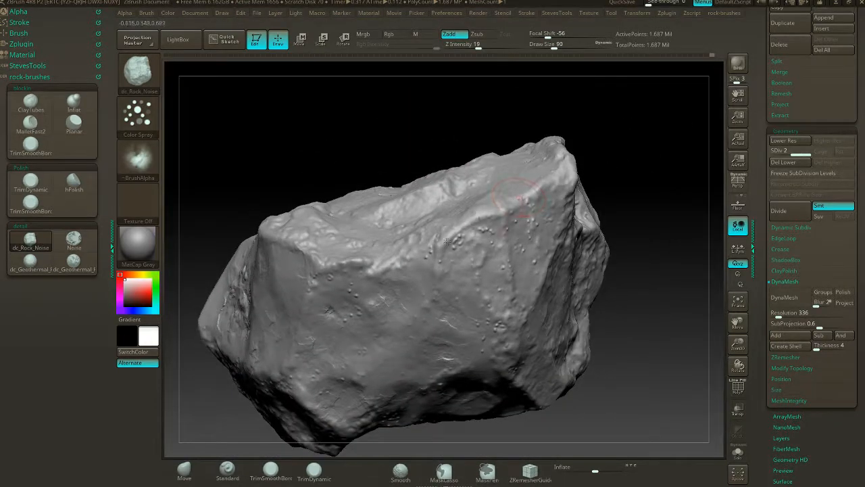
- Trim and smooth the upper ridge of the long side with TrimSmoothBorder at draw size 51
drag(612, 155, 169, 300)
click(30, 144)
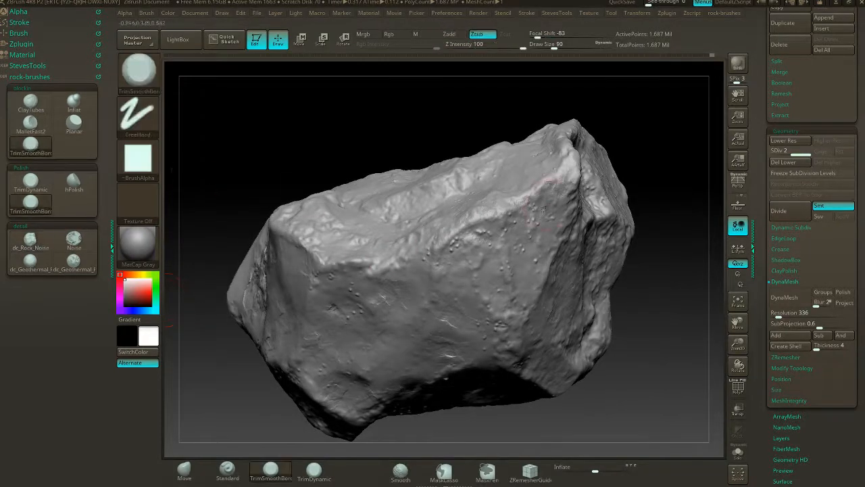
key(s)
drag(657, 174, 643, 177)
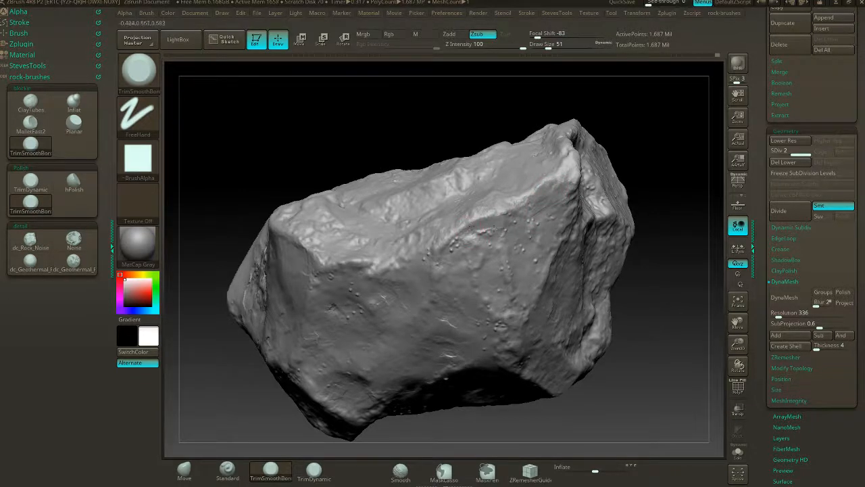
mouse_move(633, 149)
mouse_down()
mouse_move(639, 163)
mouse_move(487, 199)
mouse_up()
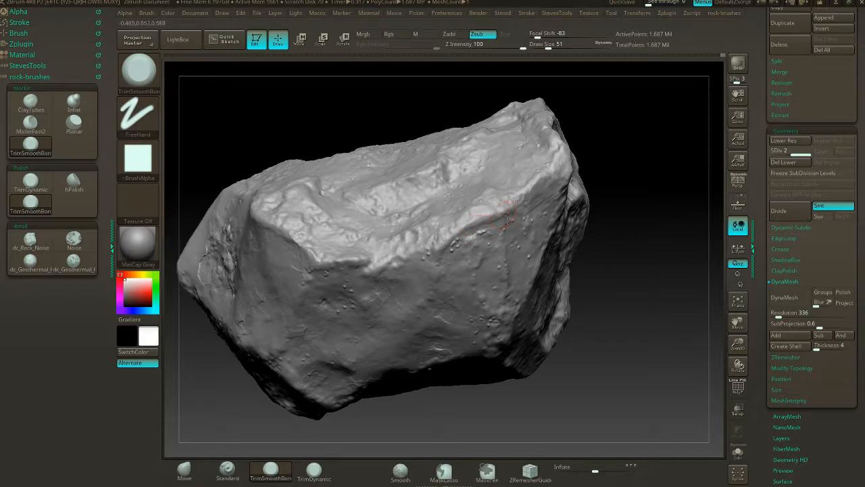
mouse_move(624, 158)
mouse_down()
mouse_move(572, 162)
mouse_move(610, 160)
mouse_up()
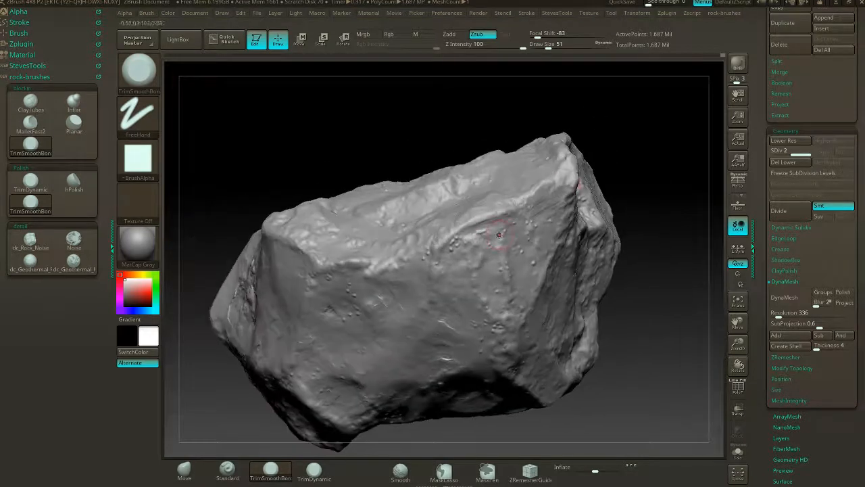
mouse_move(488, 226)
shift+mouse_down()
mouse_move(504, 218)
mouse_move(429, 246)
mouse_move(469, 222)
mouse_move(479, 235)
shift+mouse_up()
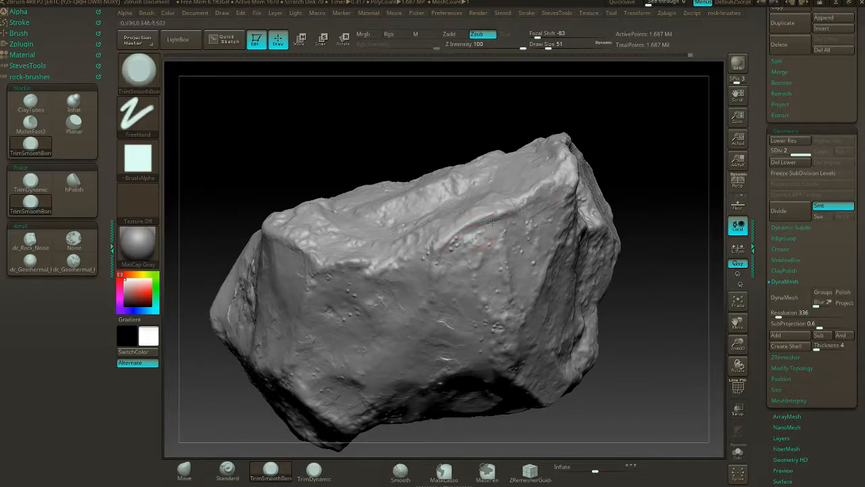
key(shift)
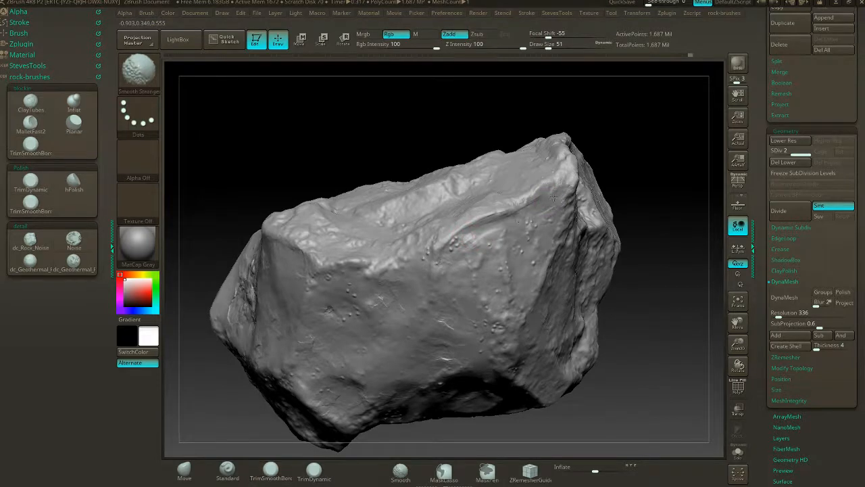
key(alt)
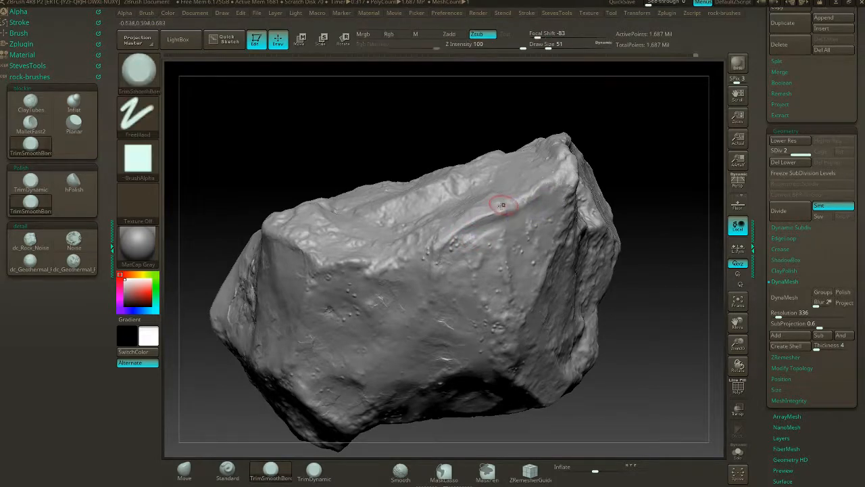
drag(444, 244, 495, 221)
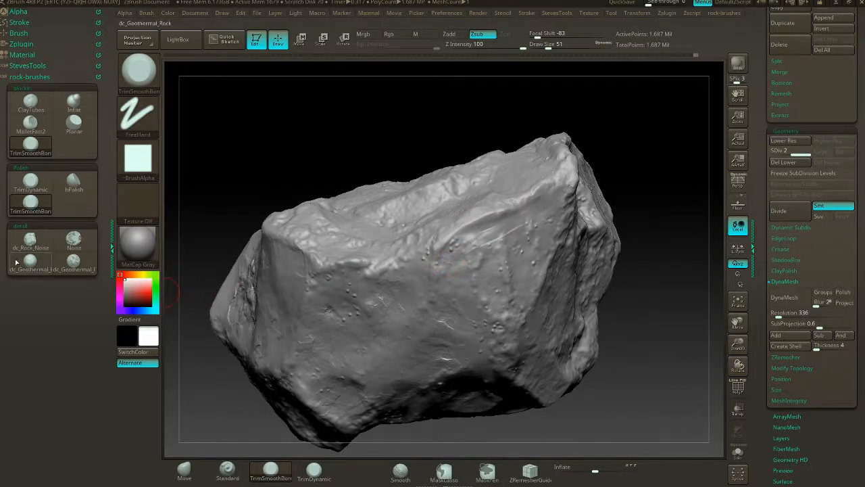
- Spray dc_Rock_Noise just beneath the trimmed ridge and soften the area with TrimDynamic
click(30, 240)
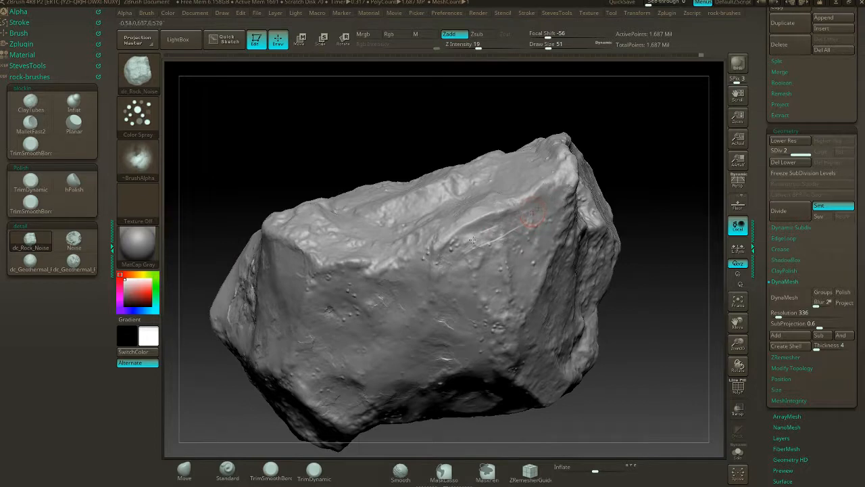
drag(482, 247, 528, 223)
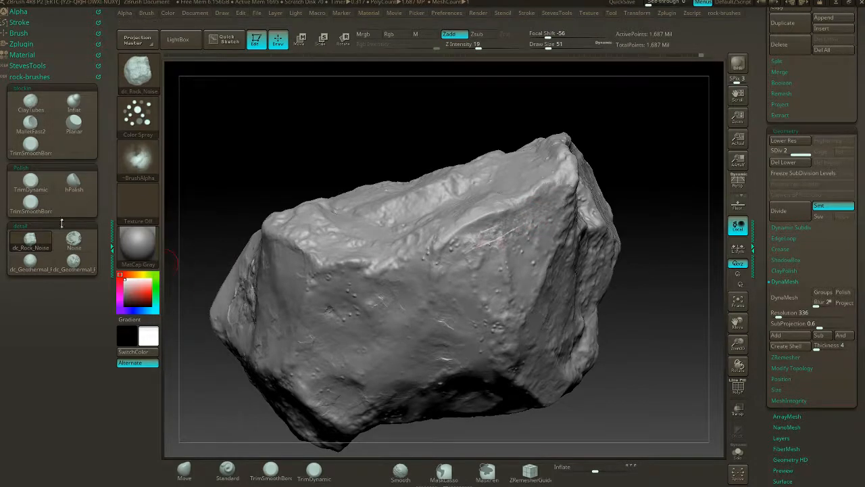
click(33, 145)
click(31, 181)
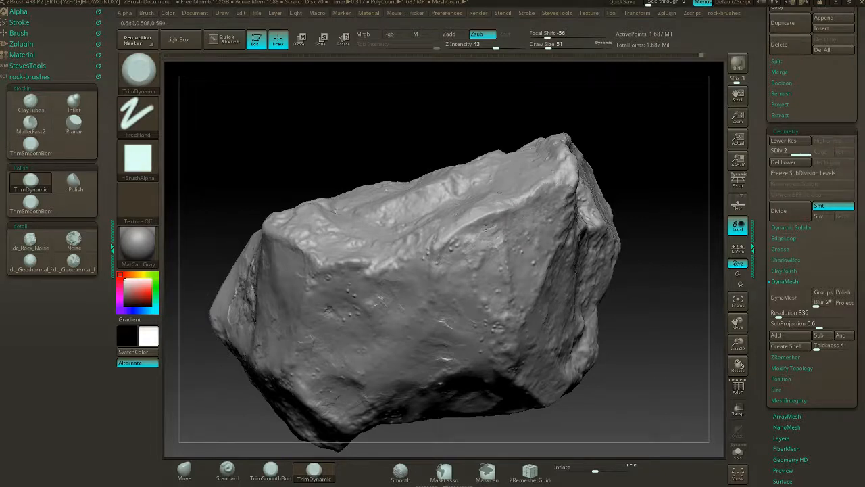
- Flatten the upper part of the smooth facet beside the pitted patch with TrimDynamic
drag(620, 135, 318, 338)
drag(684, 96, 614, 111)
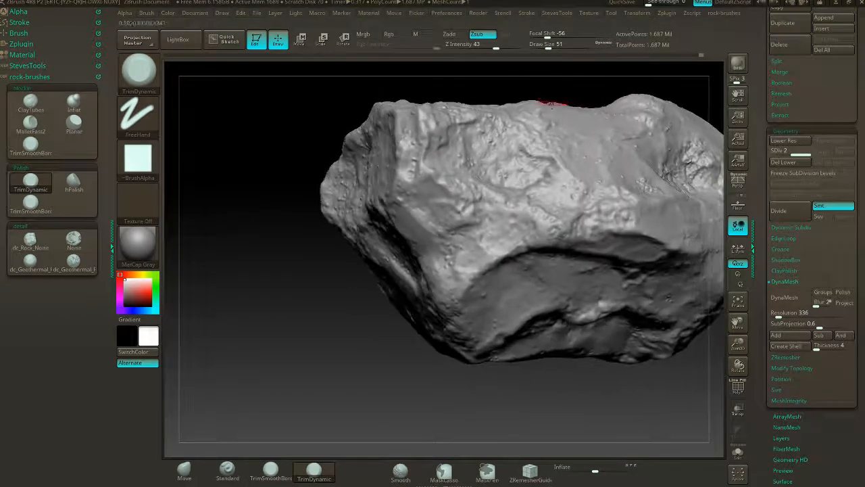
alt+drag(433, 351, 290, 356)
drag(650, 157, 469, 119)
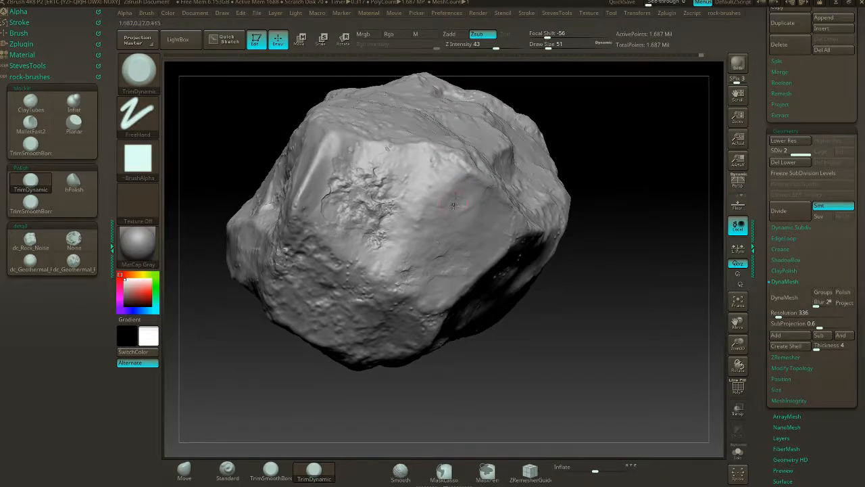
drag(472, 196, 481, 187)
- Stamp pitted dc_Geothermal detail on the lower corner of the smooth facet and soften its outline with TrimDynamic
click(74, 239)
click(81, 269)
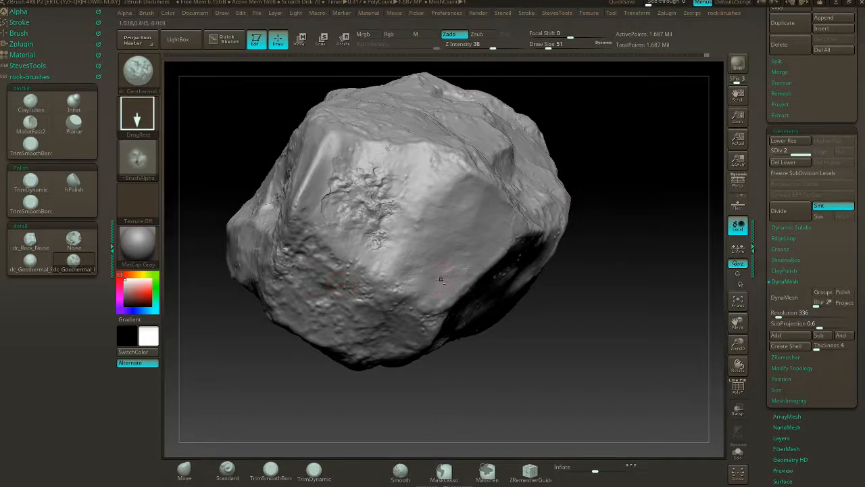
drag(455, 285, 515, 250)
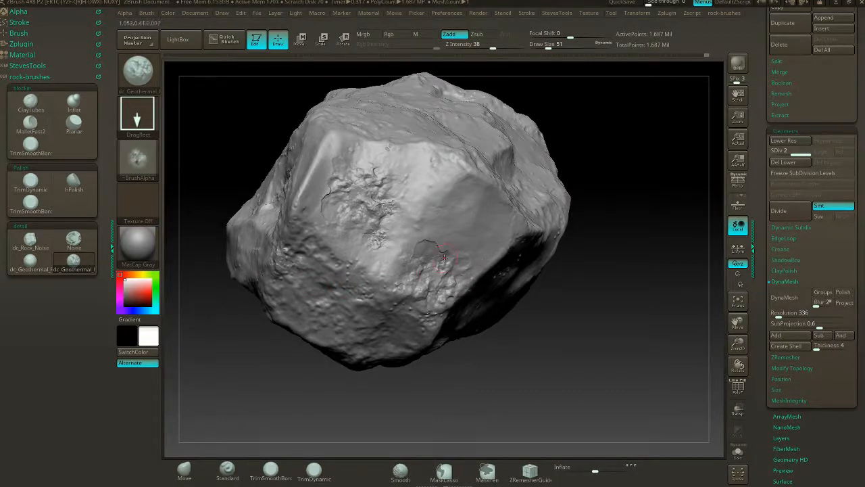
click(31, 183)
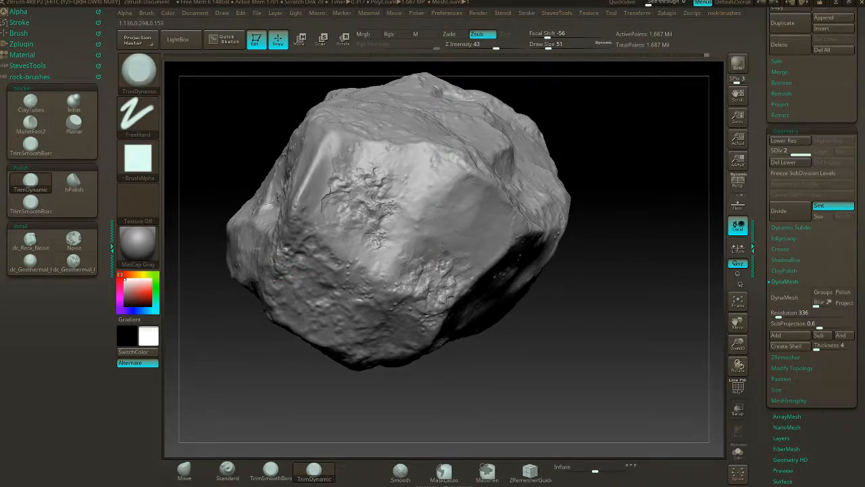
- Soften the pitted detail on the lower corner of the smooth facet with TrimDynamic
drag(448, 300, 423, 307)
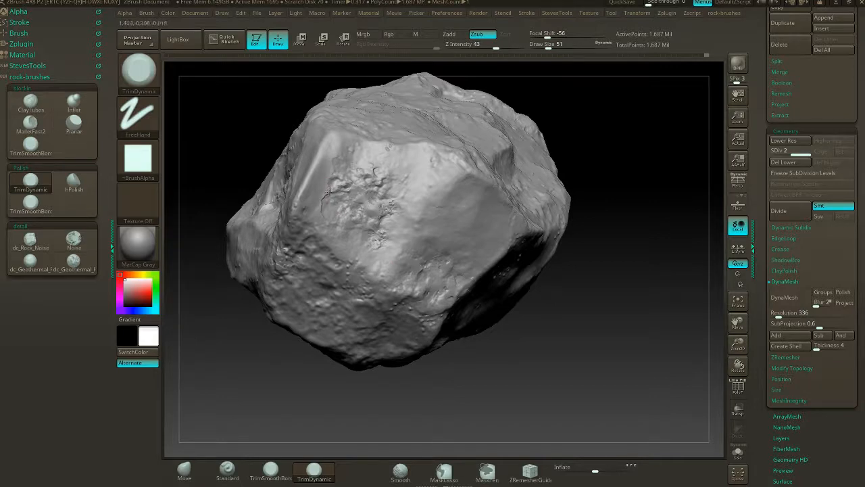
mouse_move(579, 156)
mouse_down()
mouse_move(586, 137)
mouse_move(576, 148)
mouse_move(496, 157)
mouse_move(537, 180)
mouse_move(575, 170)
mouse_move(507, 160)
mouse_move(554, 165)
mouse_move(512, 166)
mouse_move(473, 153)
mouse_move(589, 168)
mouse_move(556, 170)
mouse_move(568, 147)
mouse_move(536, 154)
mouse_up()
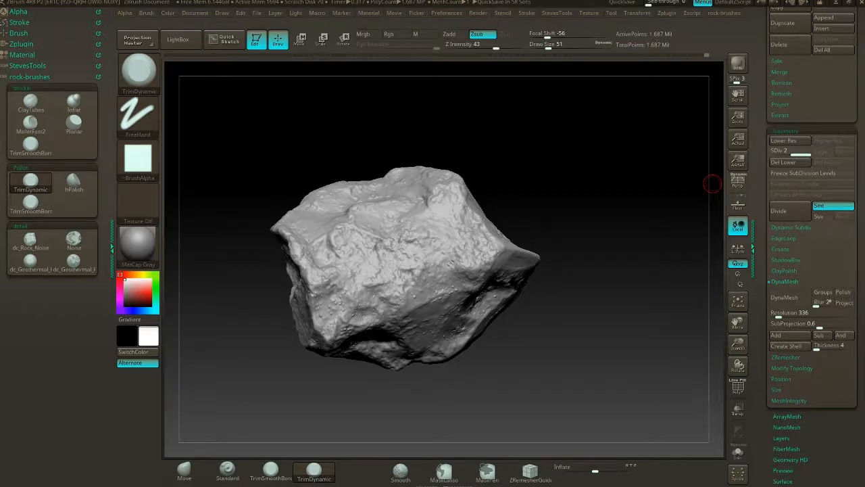
key(super)
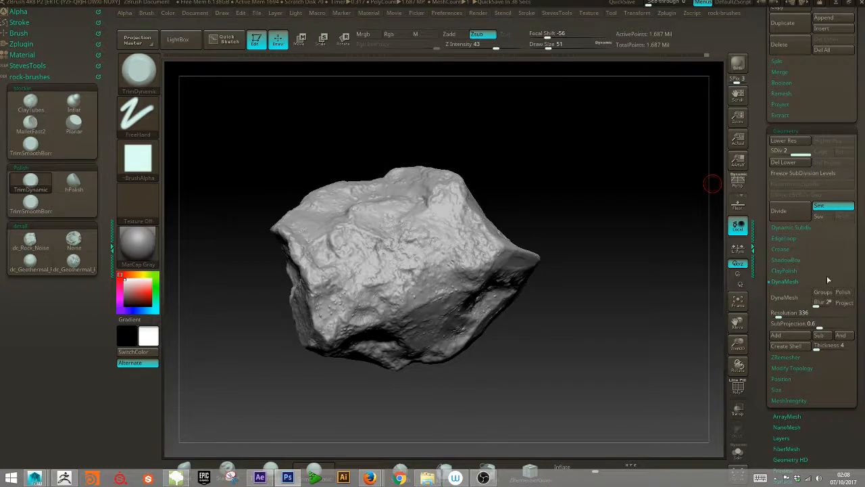
drag(589, 149, 620, 257)
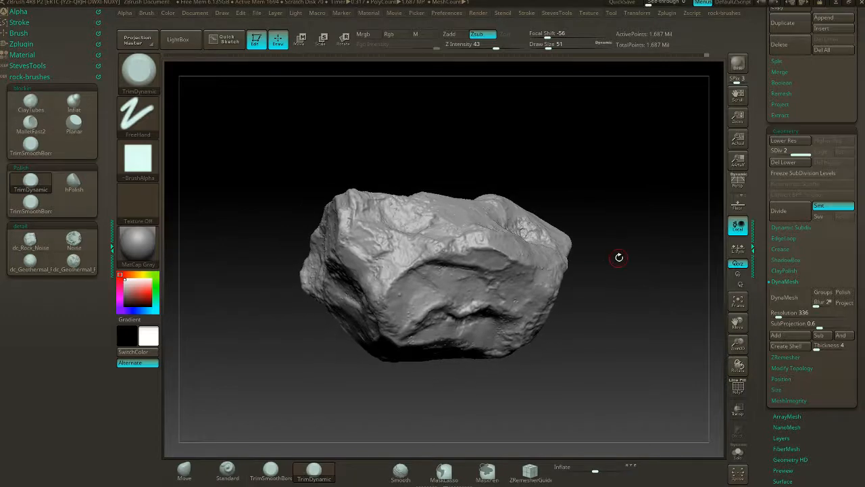
drag(636, 355, 567, 339)
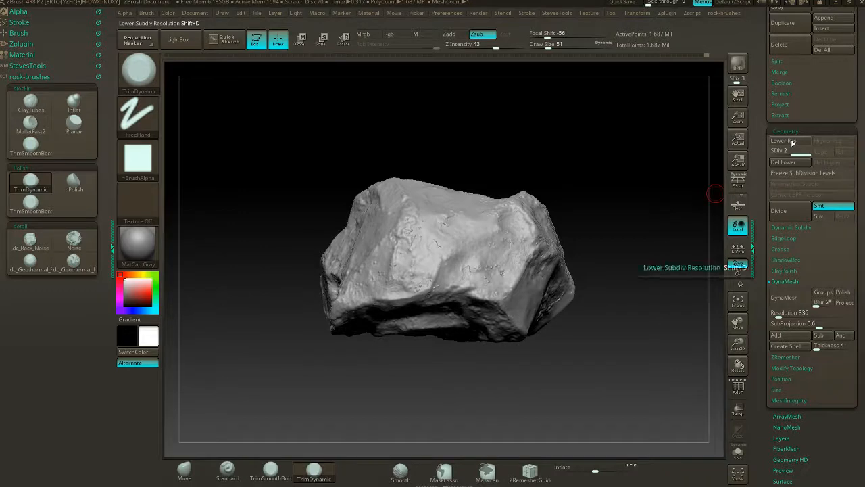
- Delete the rock's lower subdivision levels and rename its subtool to Base rock
click(786, 281)
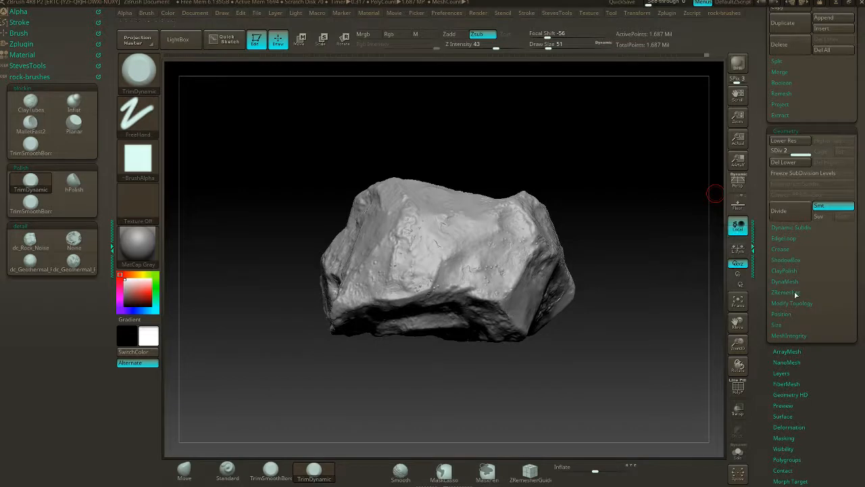
click(792, 163)
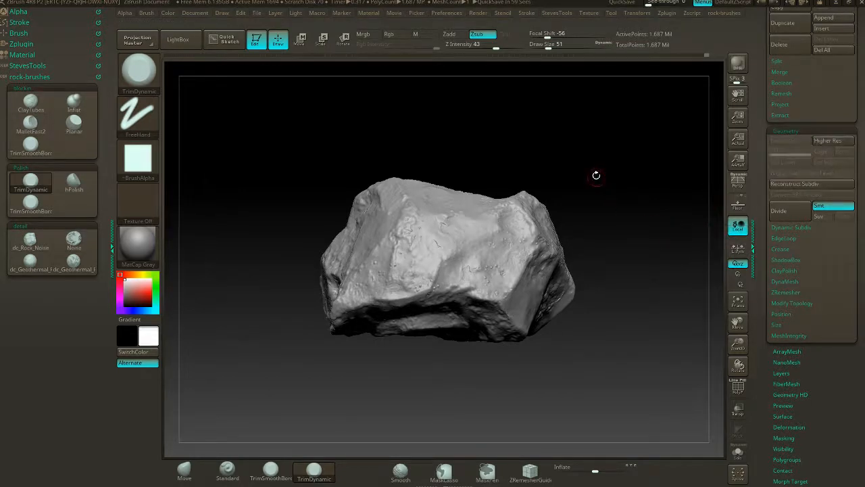
scroll(855, 133, up, 10)
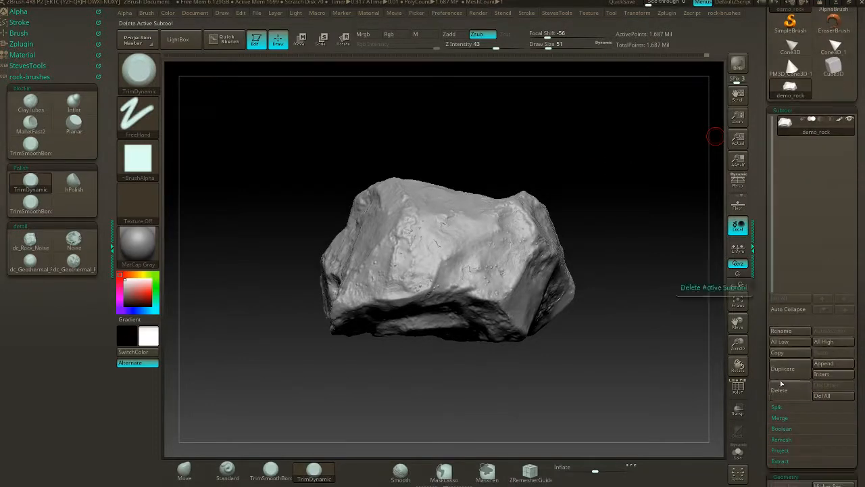
click(791, 331)
key(BackSpace)
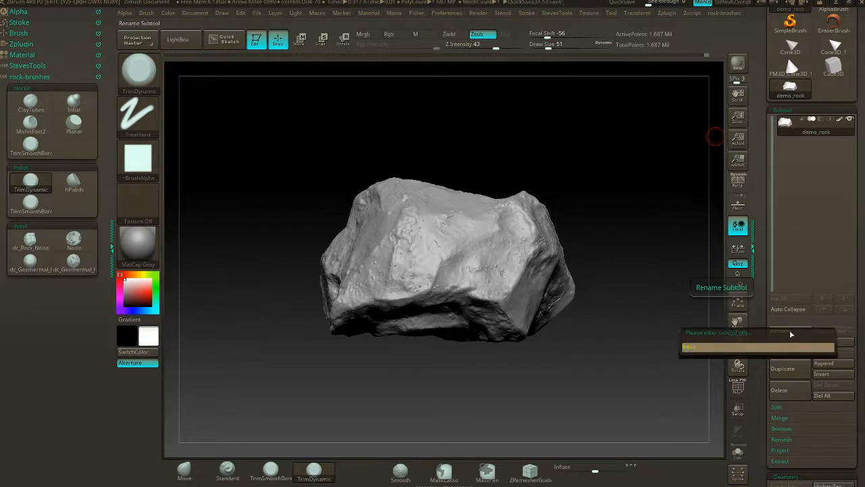
text(Base rock)
key(Return)
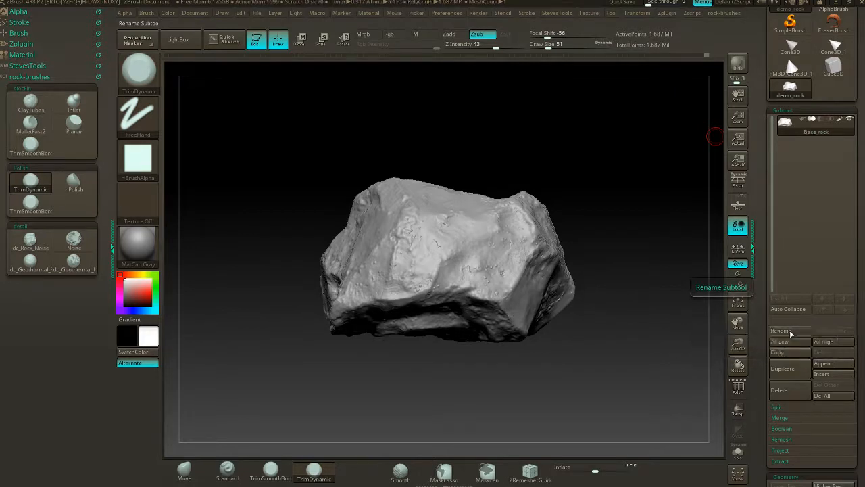
- Duplicate the Base rock subtool and make the duplicate the active subtool
click(783, 369)
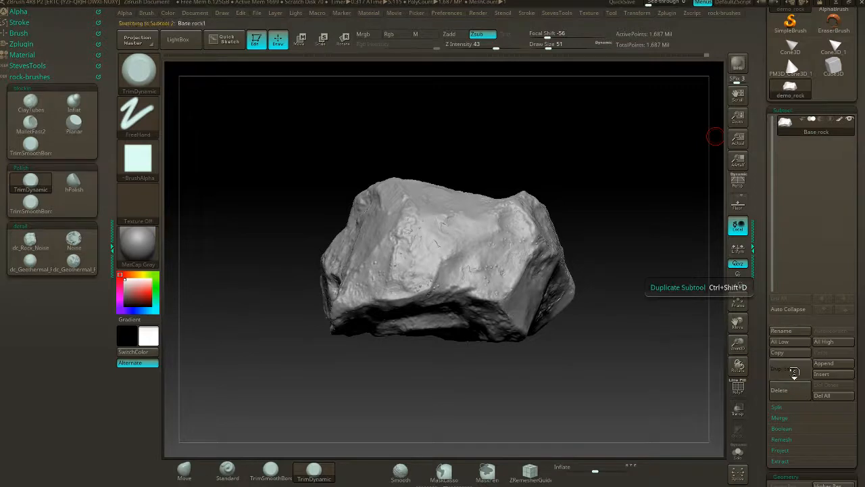
click(836, 129)
mouse_move(830, 129)
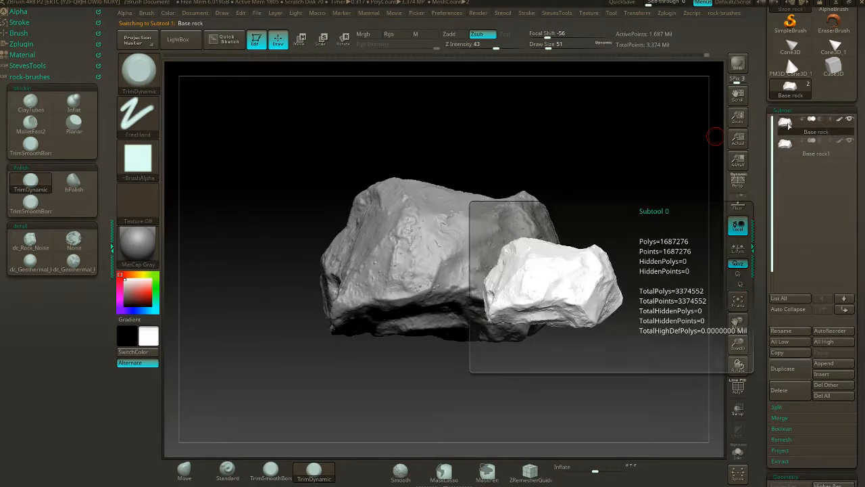
click(825, 155)
alt+drag(606, 180, 613, 157)
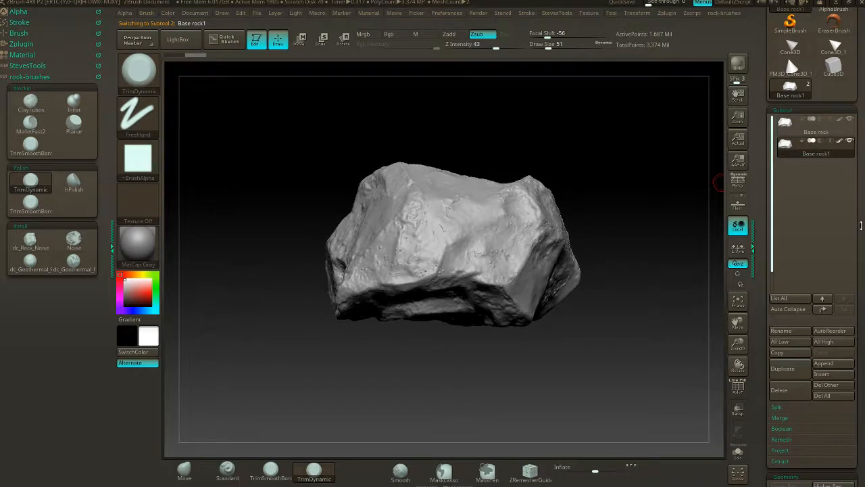
- Open the ZRemesher settings for the duplicate rock subtool
scroll(861, 225, down, 5)
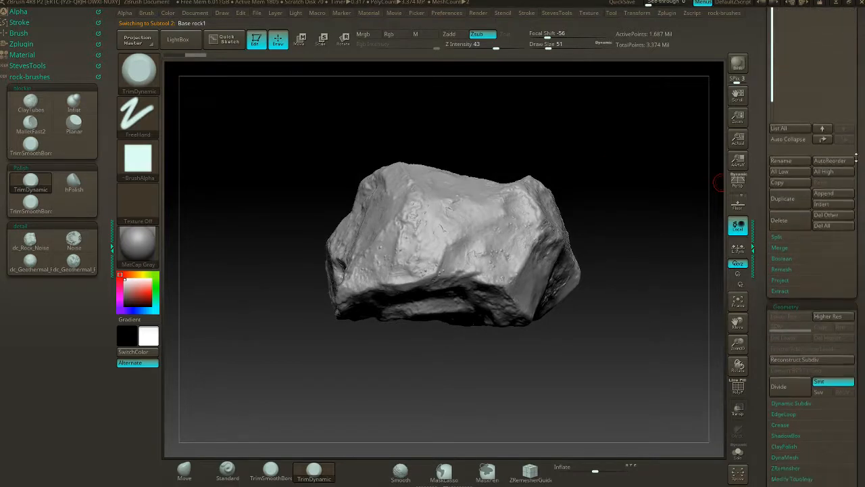
drag(857, 153, 857, 116)
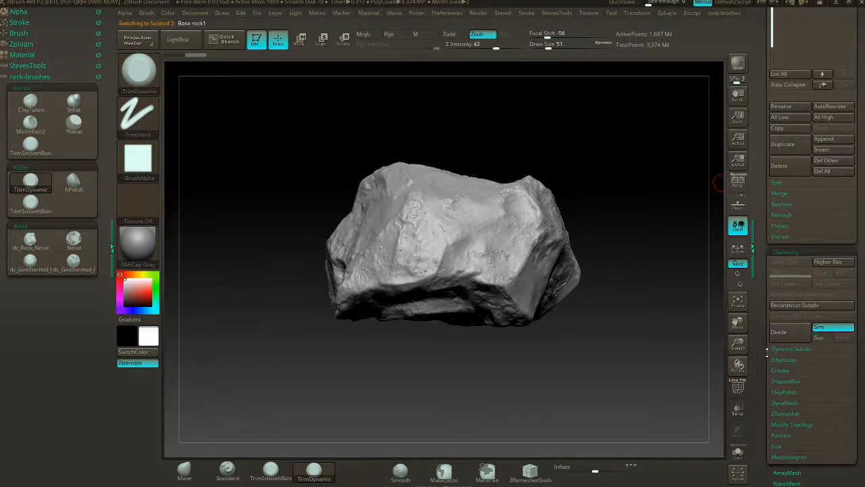
click(785, 413)
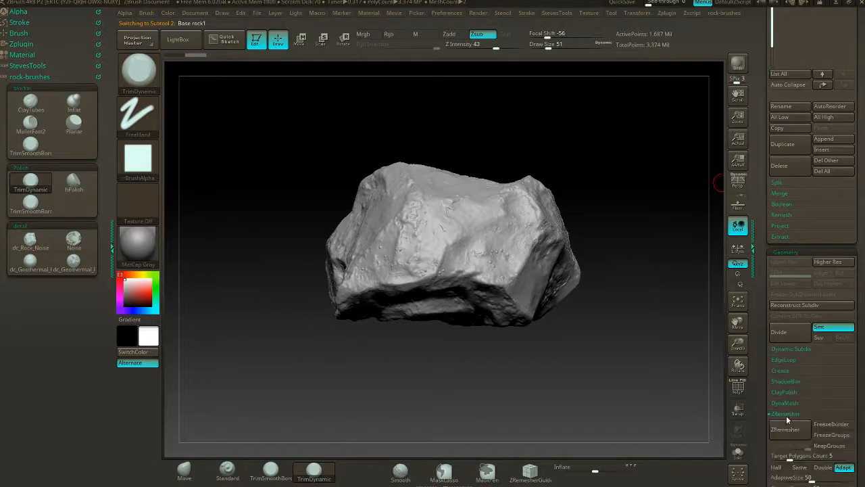
drag(859, 414, 859, 365)
drag(857, 295, 857, 460)
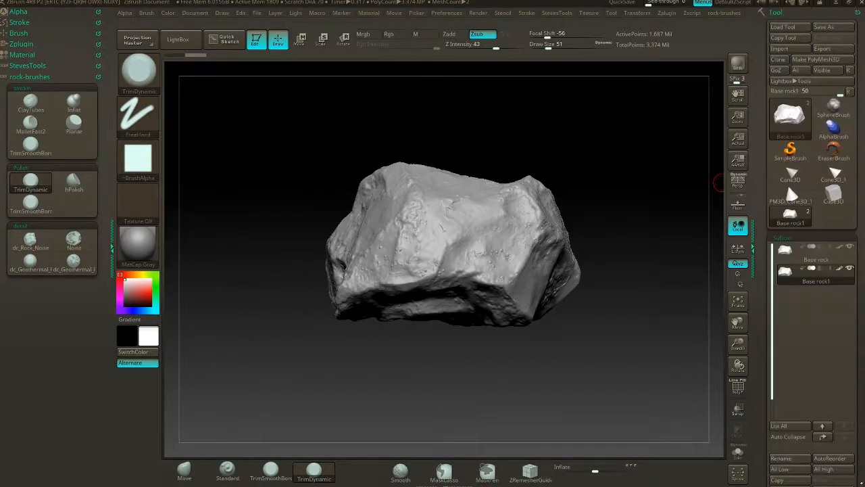
- Save the tool to the Desktop as demo_rock.ZTL, replacing the existing file
click(835, 27)
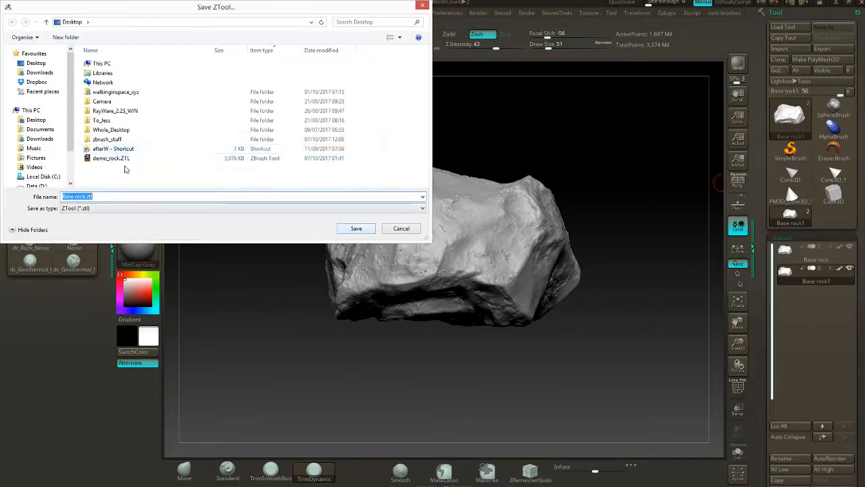
click(110, 158)
click(356, 228)
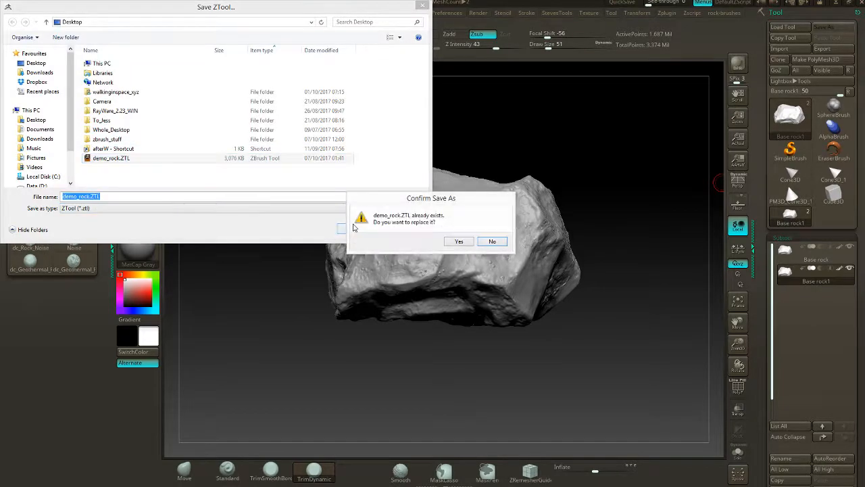
click(460, 241)
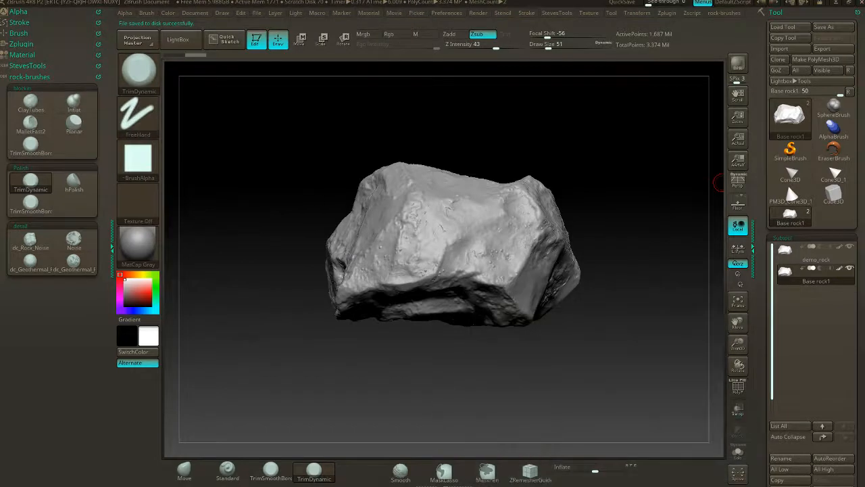
- Remesh the duplicate rock with ZRemesher at target polygon count 5 with adaptive density
drag(860, 288, 853, 166)
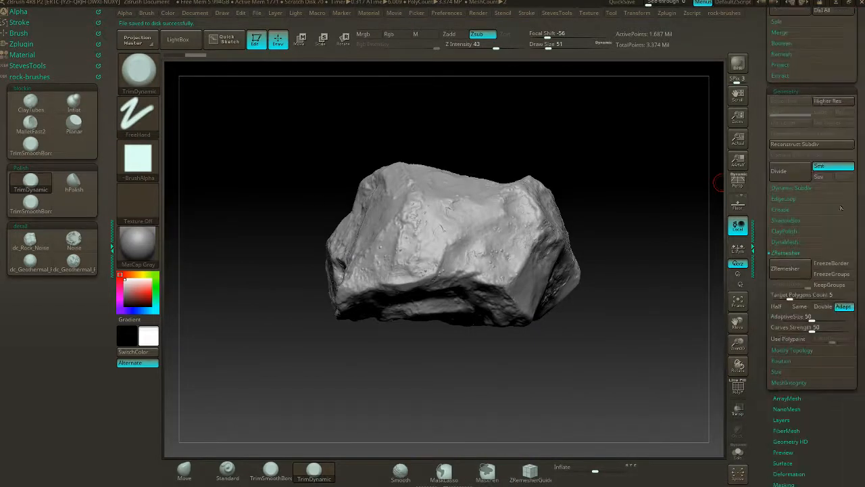
click(785, 269)
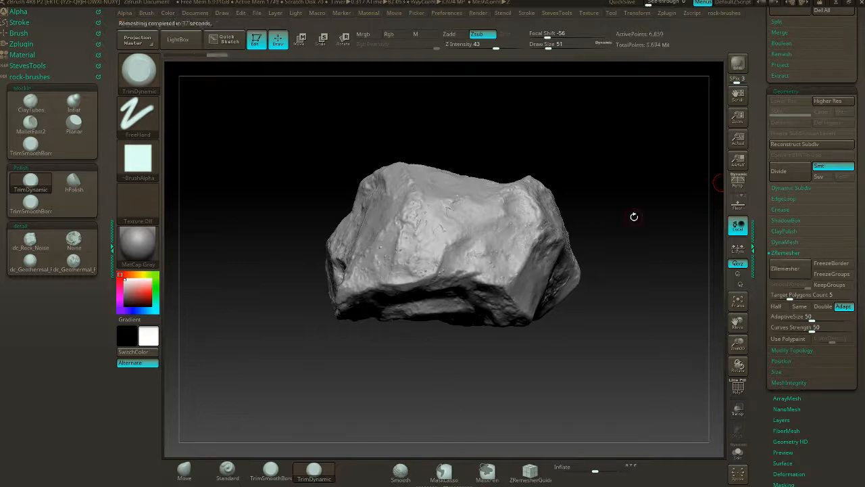
key(alt+Tab)
key(alt+Tab)
key(alt+Tab)
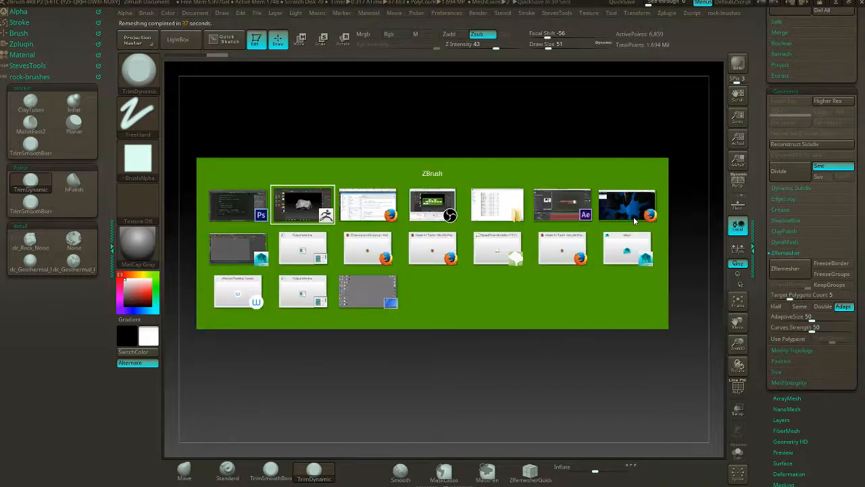
key(alt+Tab)
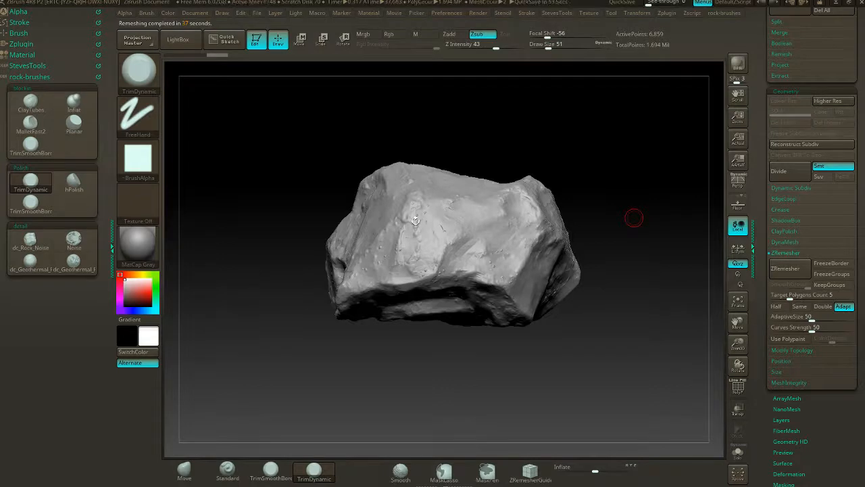
- Display the polygon wireframe on the remeshed rock
drag(513, 157, 507, 311)
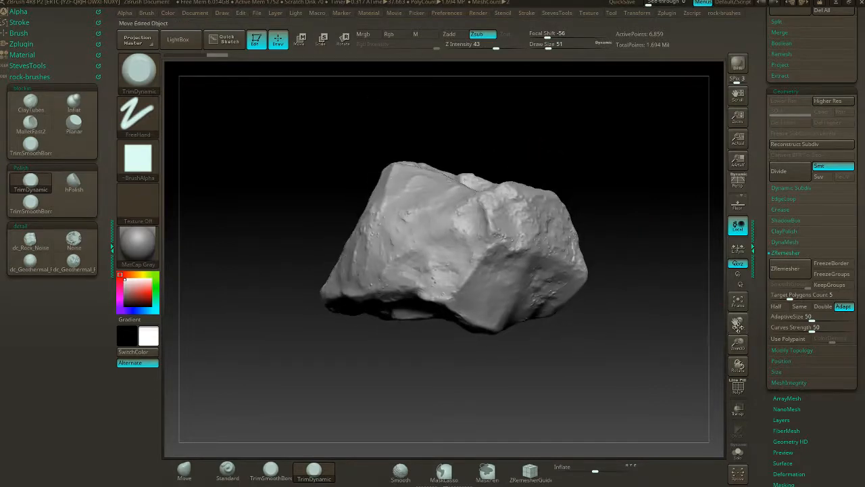
click(739, 386)
drag(688, 278, 672, 189)
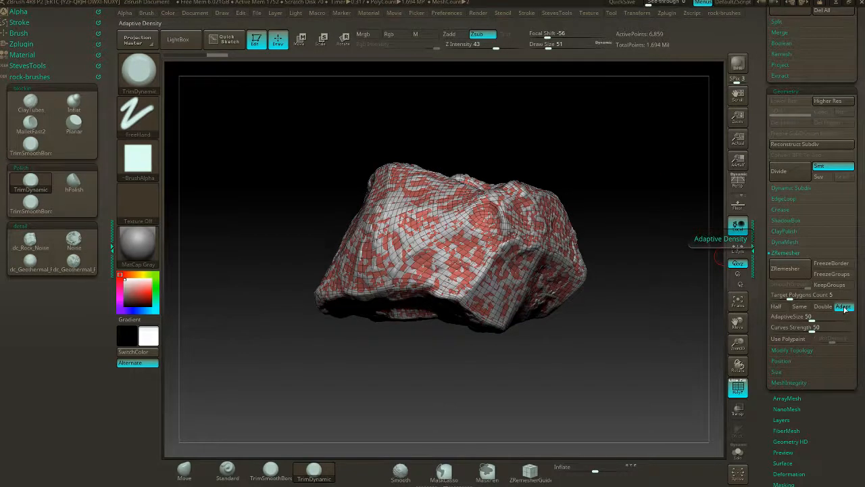
- Reduce the duplicate rock further by running ZRemesher twice with the Half option
click(779, 307)
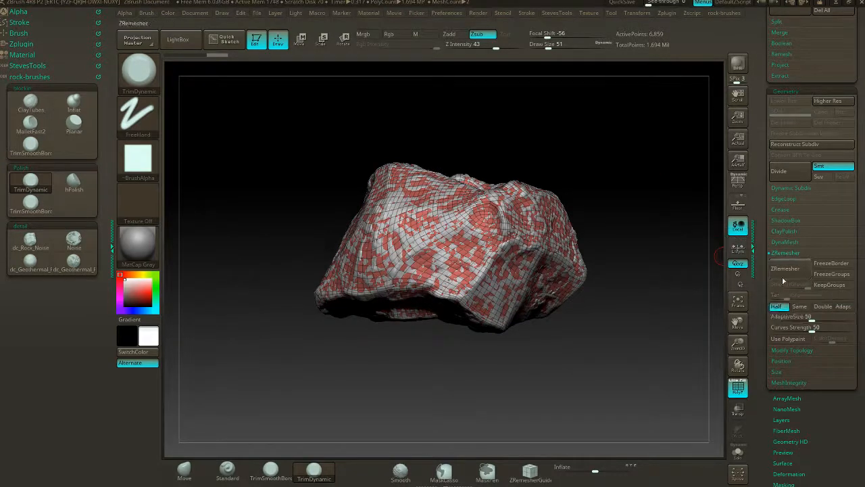
click(784, 278)
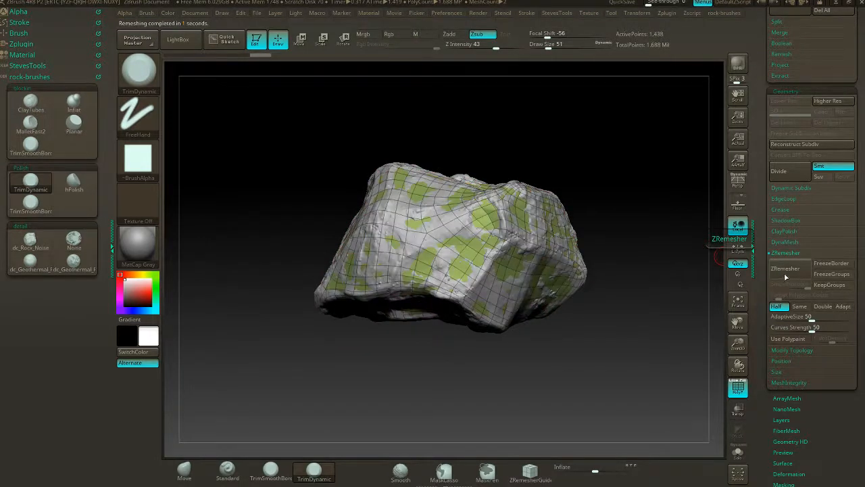
click(785, 274)
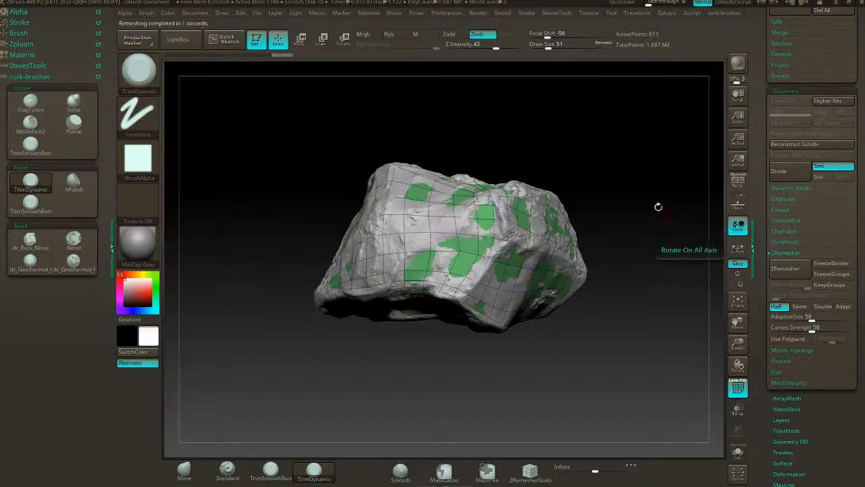
drag(658, 206, 634, 238)
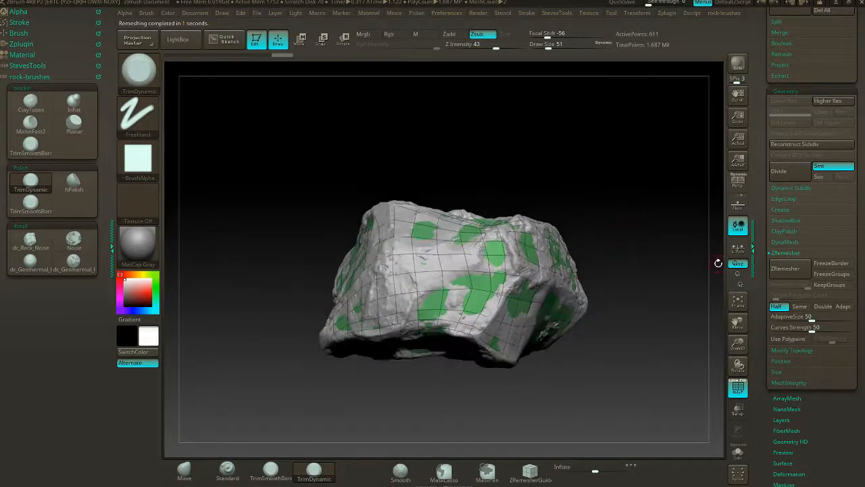
drag(600, 199, 628, 225)
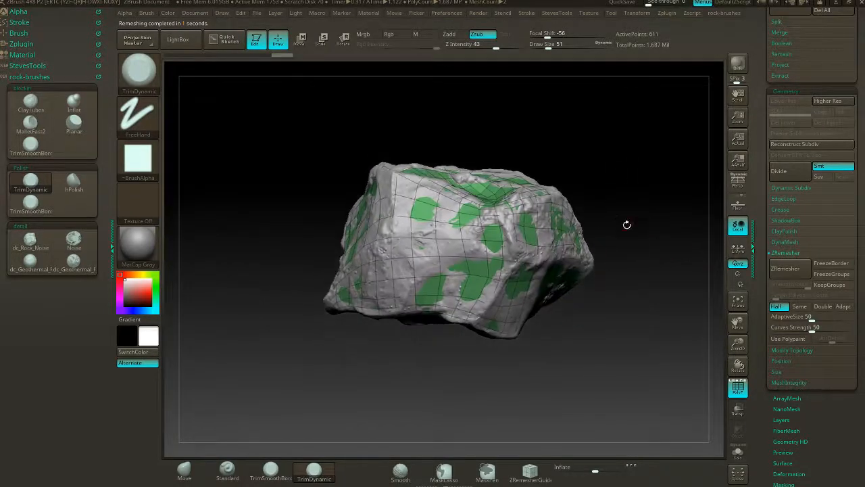
- Collapse the ZRemesher settings and isolate the low-poly duplicate in Solo mode
click(785, 253)
drag(858, 252, 847, 342)
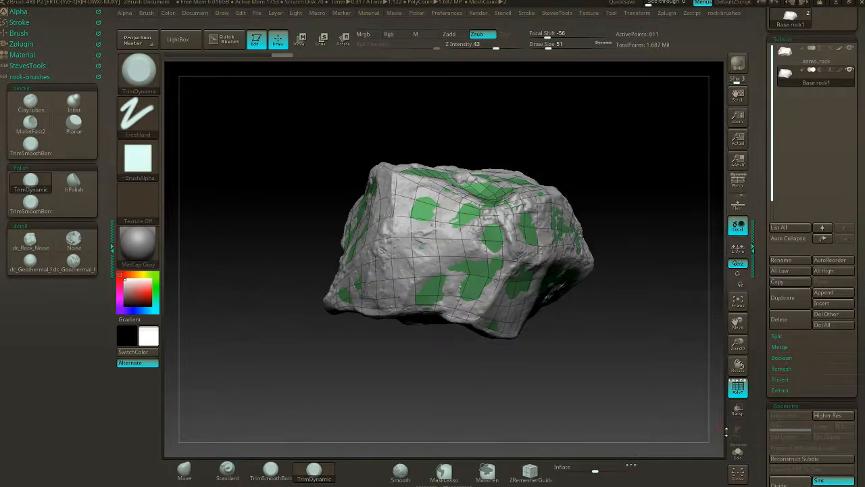
click(739, 452)
drag(689, 394, 629, 201)
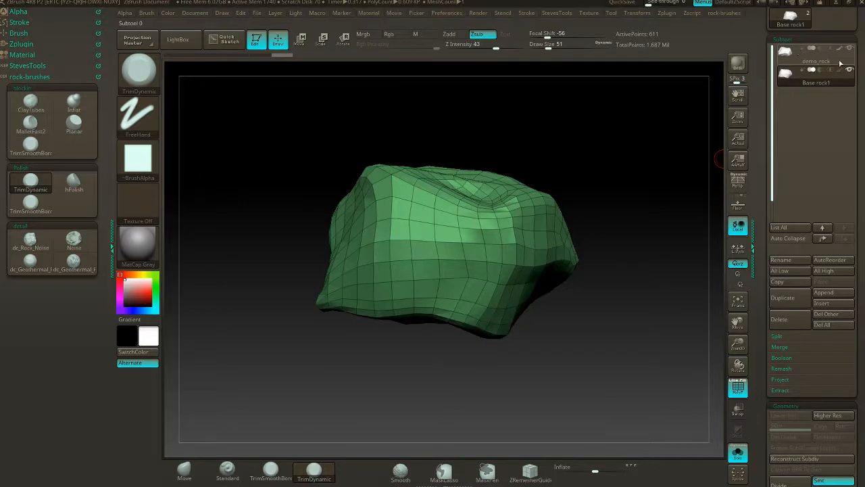
- Project the detailed rock's surface onto the low-poly duplicate with ProjectAll at distance 0.02, declining PolyPaint projection
drag(857, 123, 857, 84)
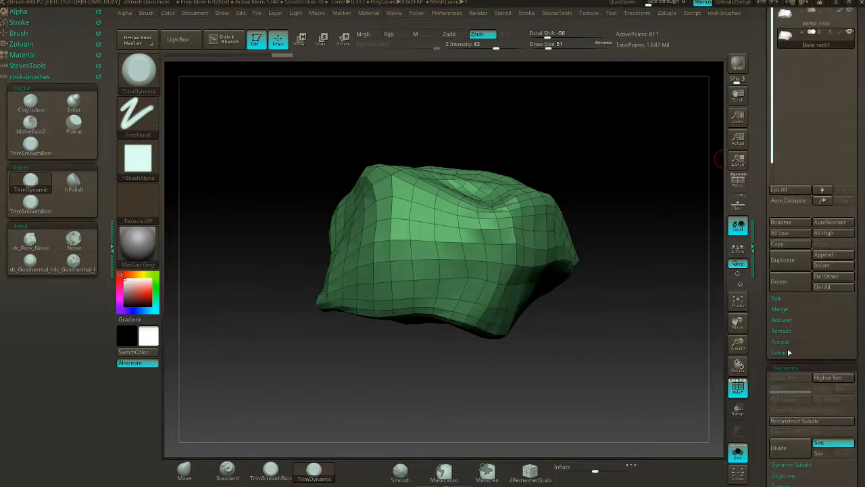
click(781, 343)
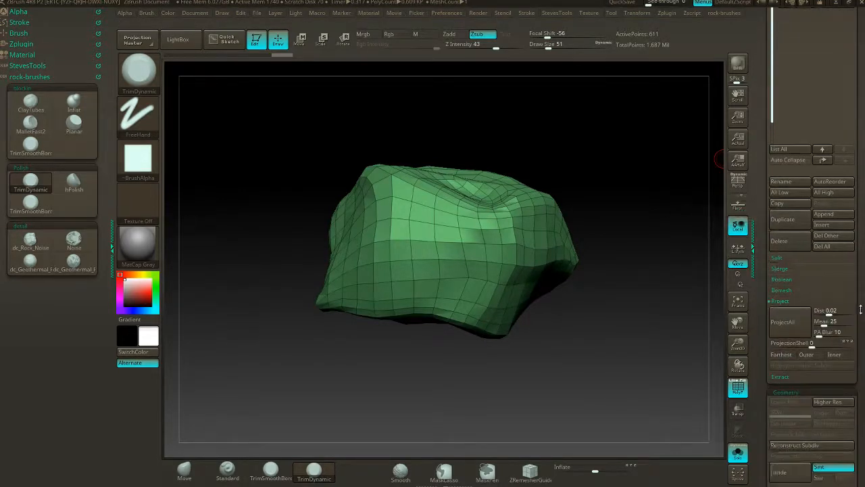
click(782, 284)
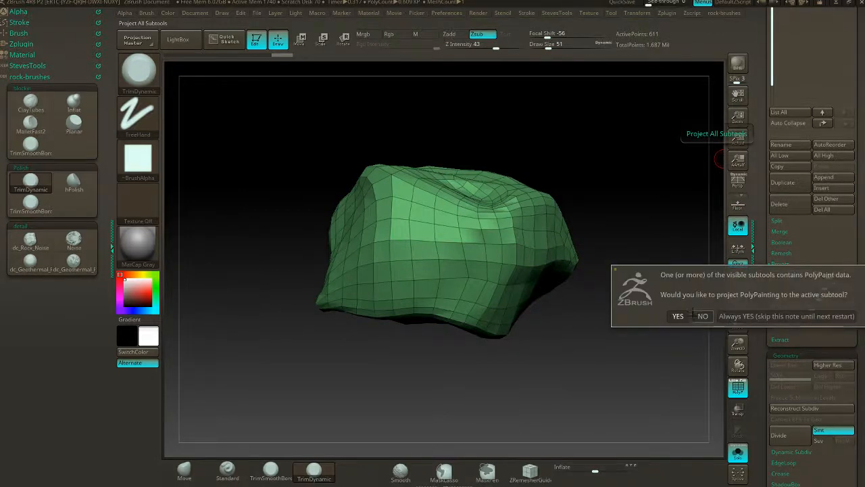
click(702, 315)
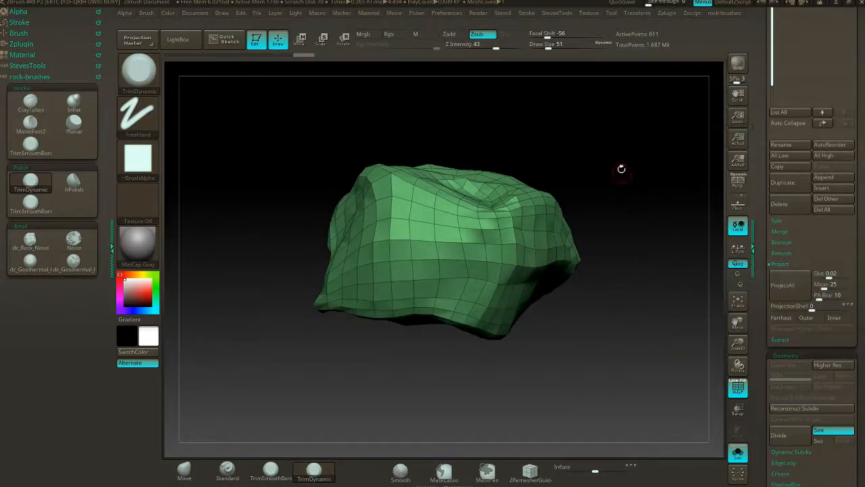
drag(595, 142, 693, 323)
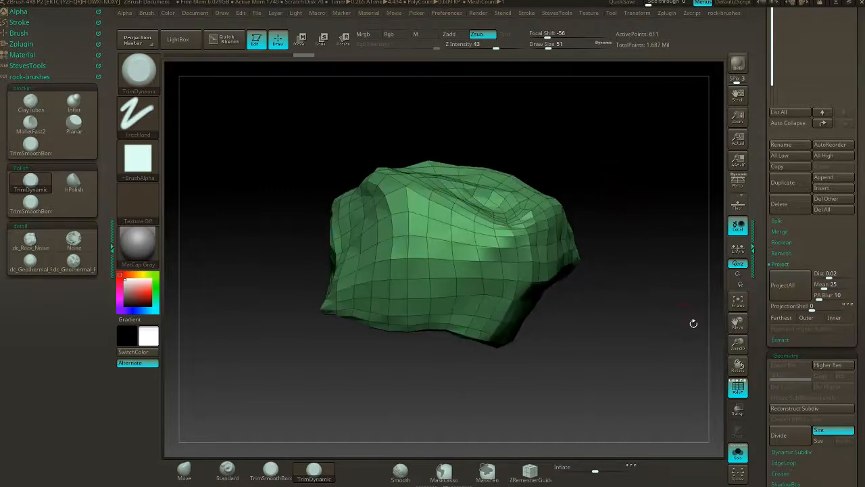
drag(861, 187, 855, 245)
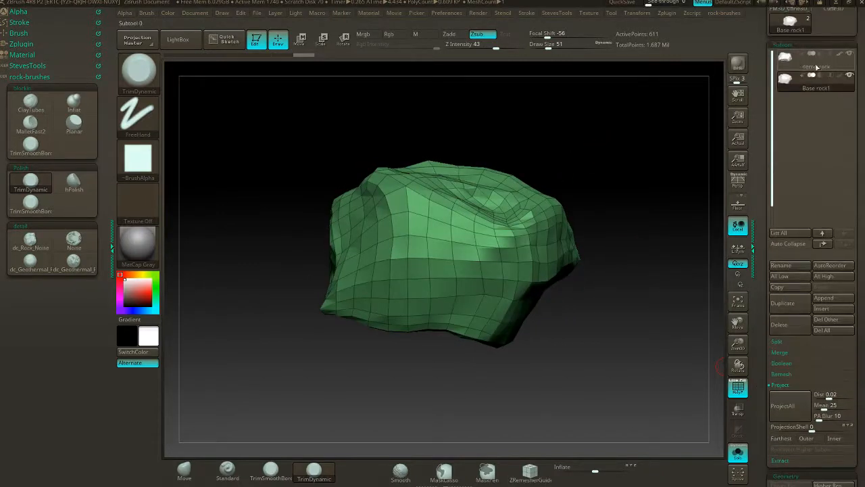
mouse_move(615, 170)
mouse_down()
mouse_move(640, 191)
mouse_move(564, 180)
mouse_move(649, 189)
mouse_move(620, 182)
mouse_up()
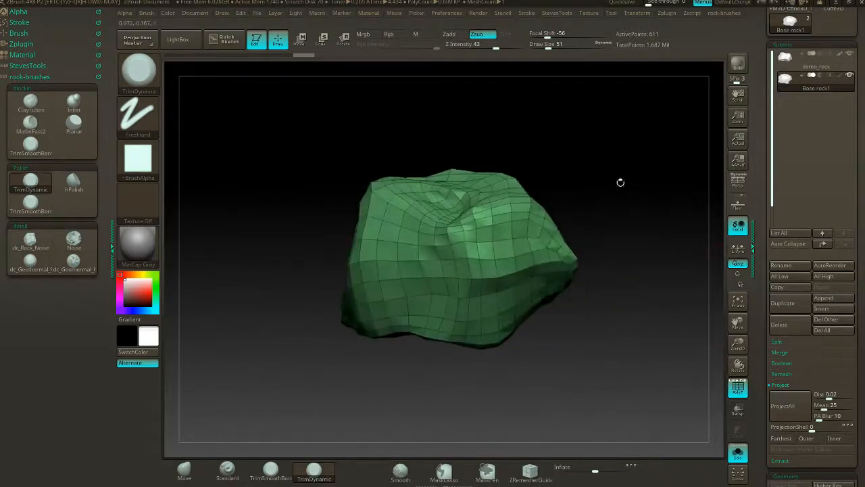
- Subdivide the duplicate rock to level 2 and project the detail onto it without PolyPaint
scroll(860, 359, down, 5)
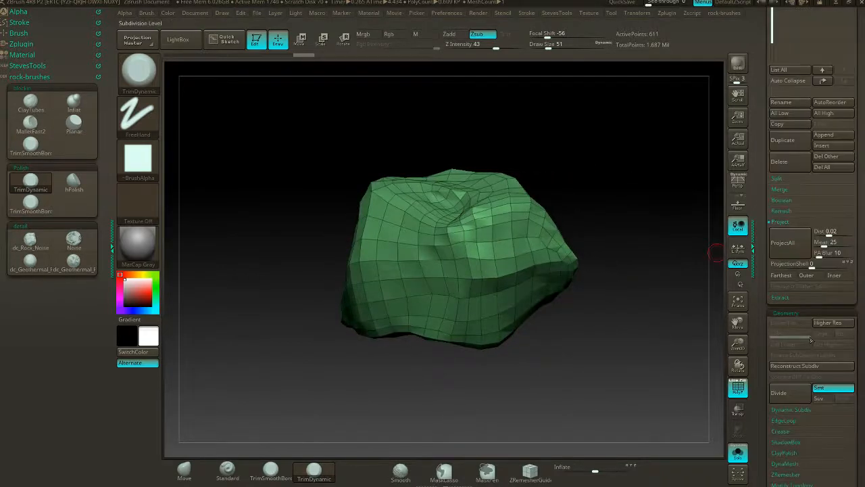
click(798, 383)
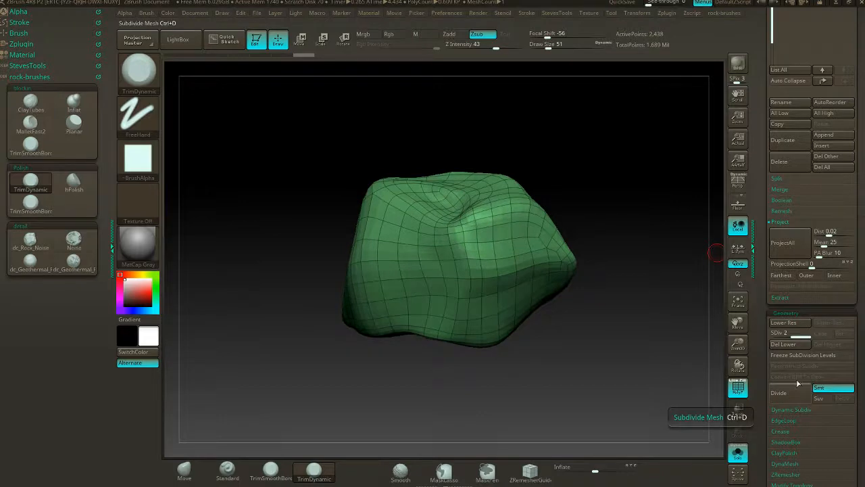
click(788, 249)
click(704, 275)
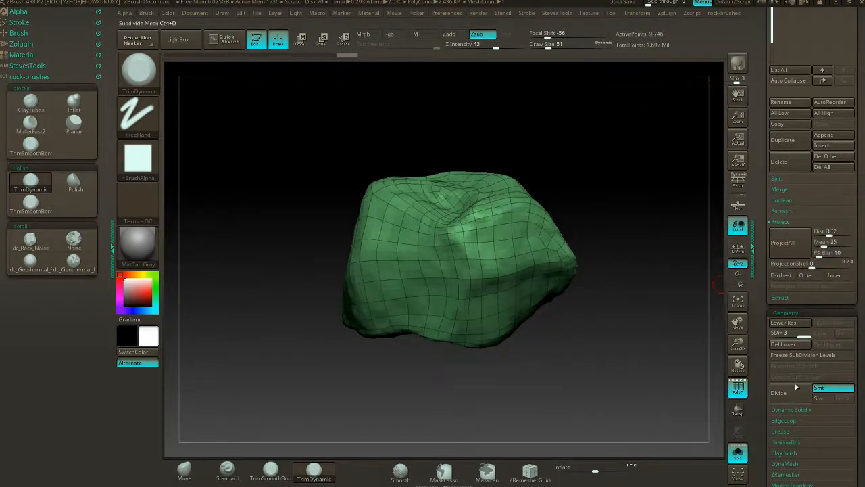
- Subdivide the duplicate rock to level 3 and project the detail again without PolyPaint
key(ctrl+d)
click(781, 250)
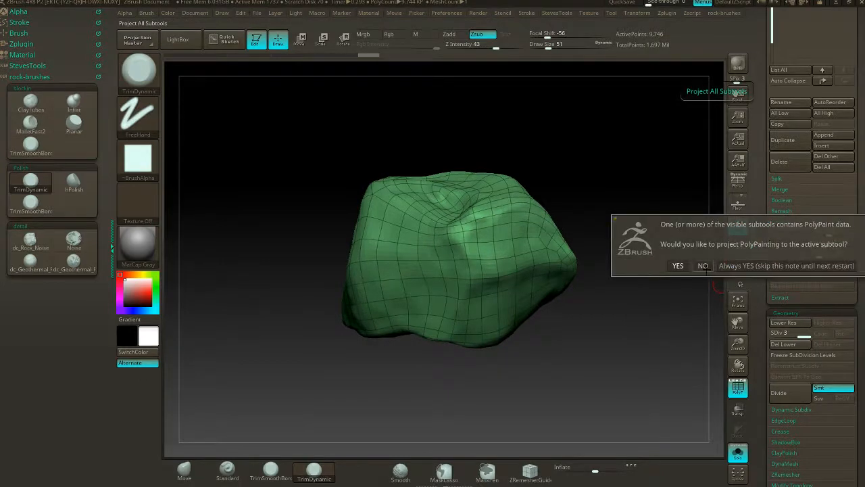
click(704, 273)
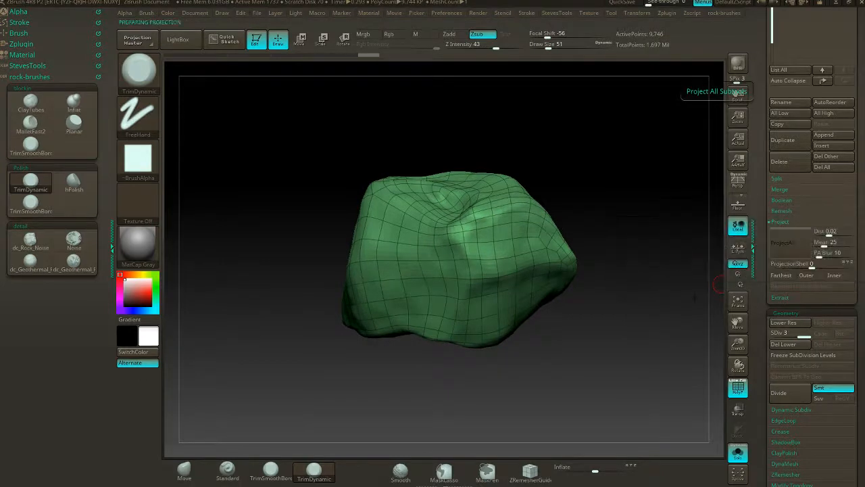
- Subdivide the duplicate to levels 4 and 5, projecting detail at each level and choosing to always accept PolyPaint projection
click(783, 396)
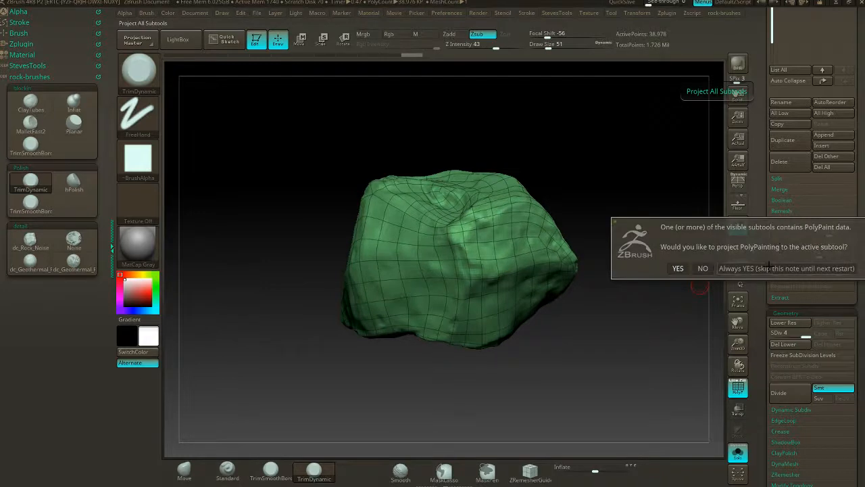
click(768, 270)
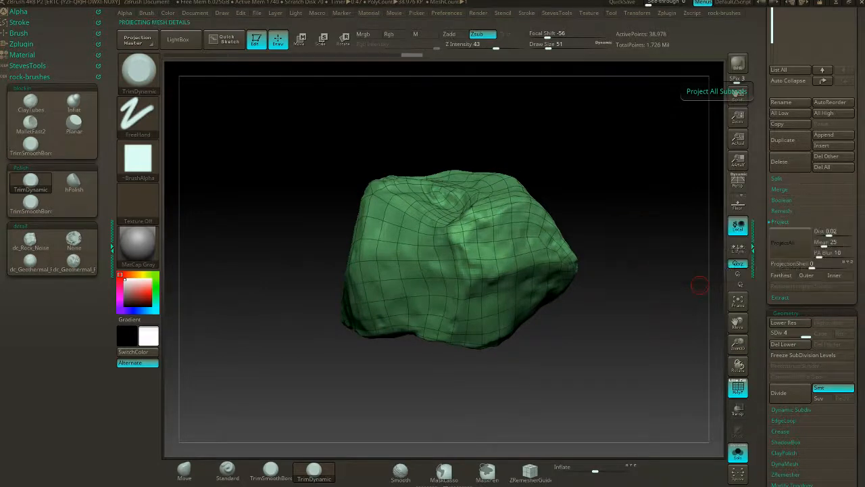
drag(594, 176, 622, 199)
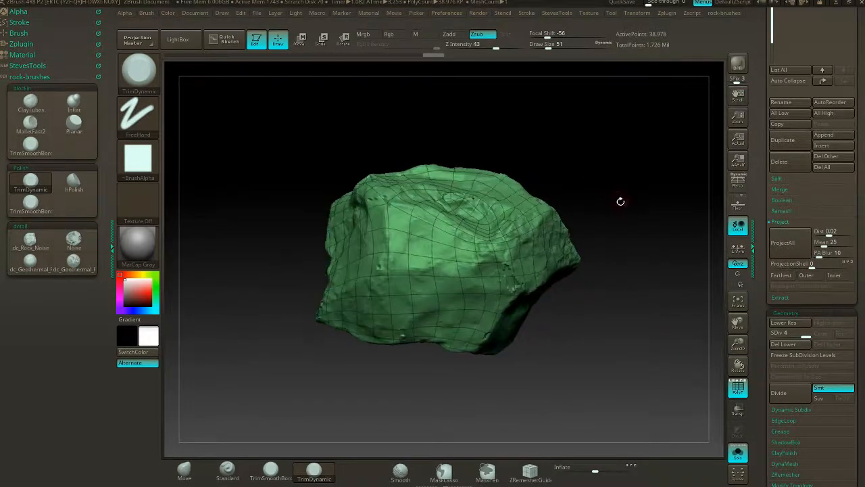
click(785, 393)
click(789, 250)
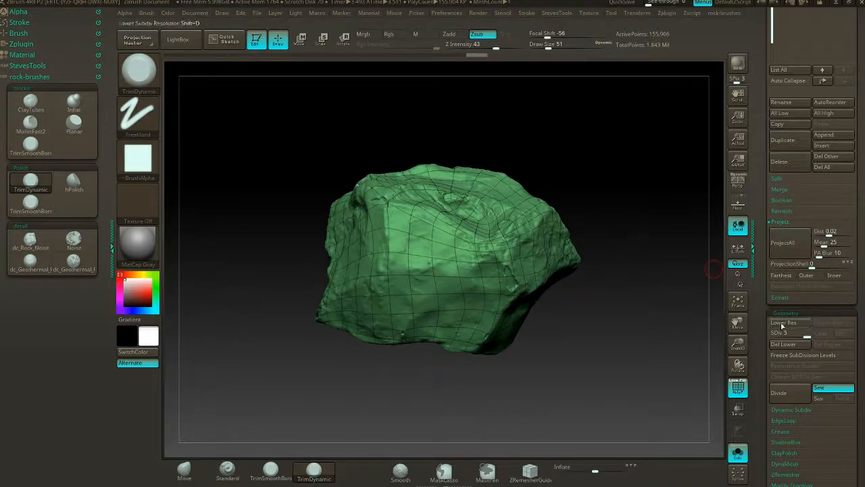
- Turn off the polygon wireframe and examine the projected surface from several sides for artefacts
key(shift+f)
drag(651, 211, 617, 143)
alt+drag(659, 243, 589, 179)
mouse_move(590, 179)
mouse_down()
mouse_move(619, 290)
mouse_move(618, 216)
mouse_move(592, 181)
mouse_up()
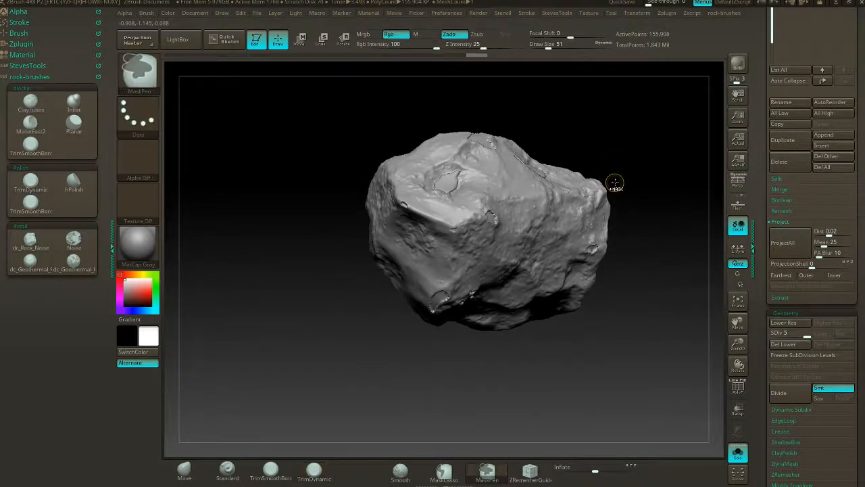
- Undo the projections and subdivisions back to the unprojected duplicate at subdivision level 2
key(ctrl+z)
key(ctrl+z)
key(ctrl+z)
key(ctrl+z)
key(ctrl+z)
key(ctrl+z)
key(ctrl+z)
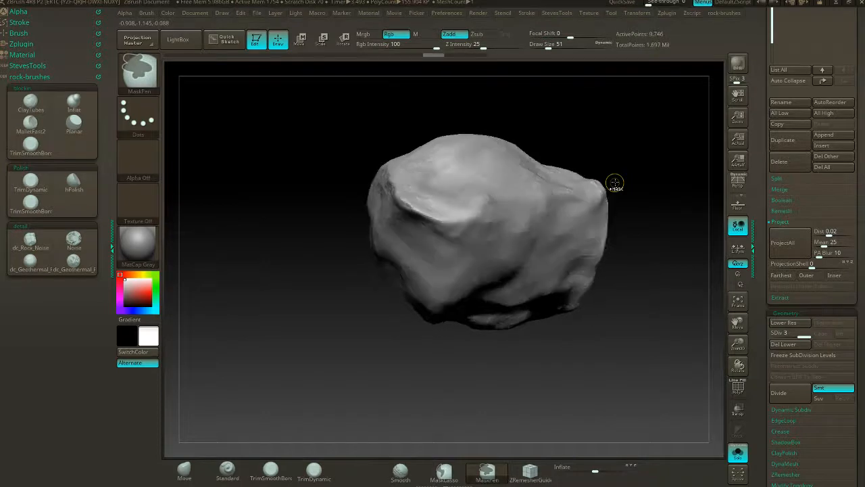
- Set the projection distance to 0.05063 and project the detail onto the duplicate at subdivision level 2
drag(605, 160, 588, 203)
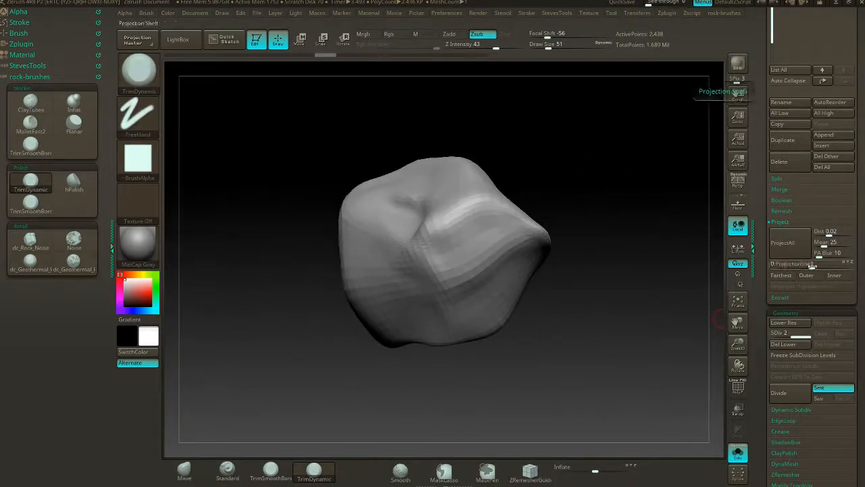
drag(829, 233, 840, 232)
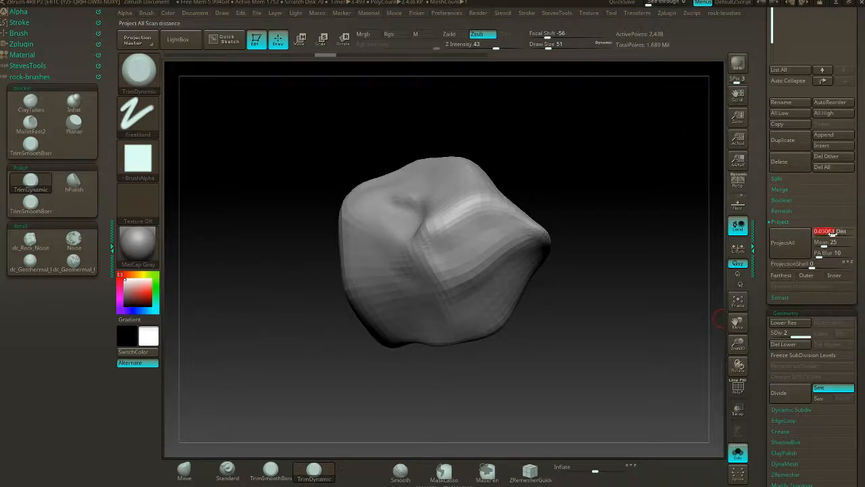
click(792, 244)
drag(676, 249, 624, 295)
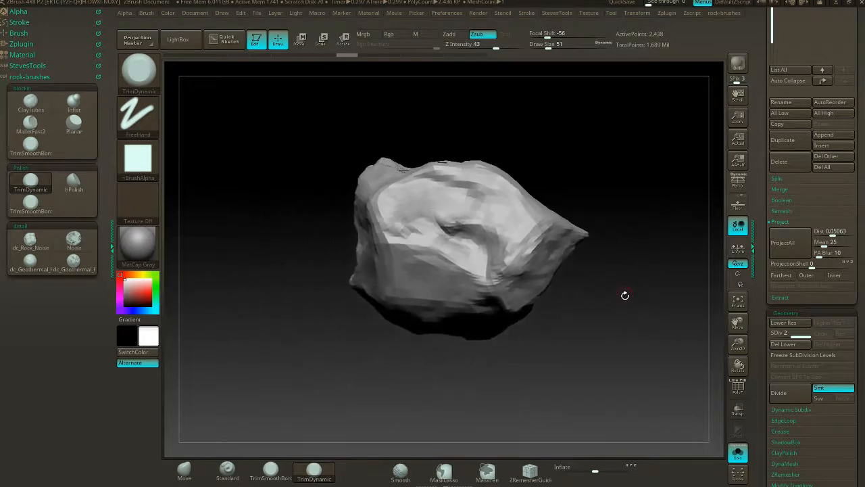
- Subdivide the duplicate rock to level 3, project the detail with the increased distance, and check the result
click(789, 397)
click(791, 247)
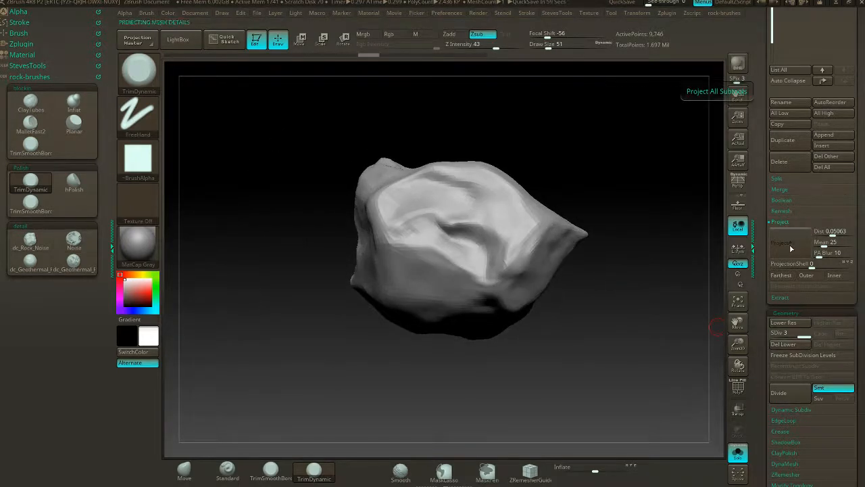
drag(597, 223, 549, 245)
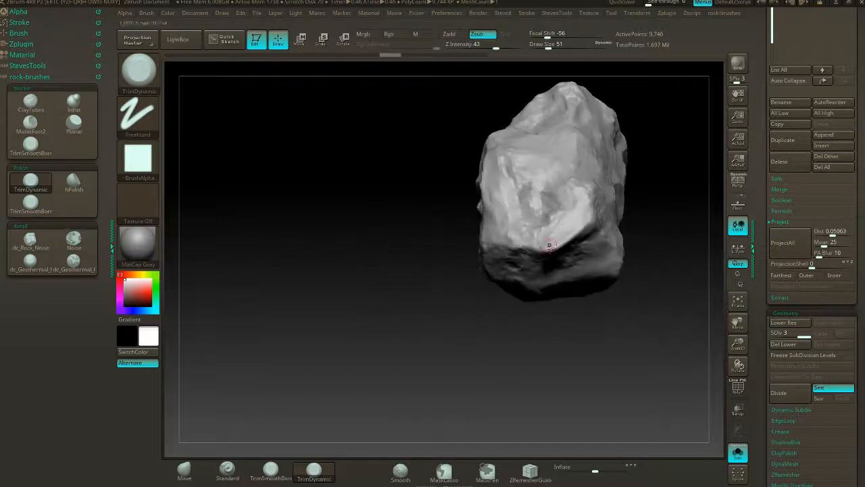
mouse_move(638, 311)
alt+mouse_down()
mouse_move(555, 324)
mouse_move(554, 268)
mouse_move(589, 189)
mouse_move(523, 170)
mouse_move(540, 170)
alt+mouse_up()
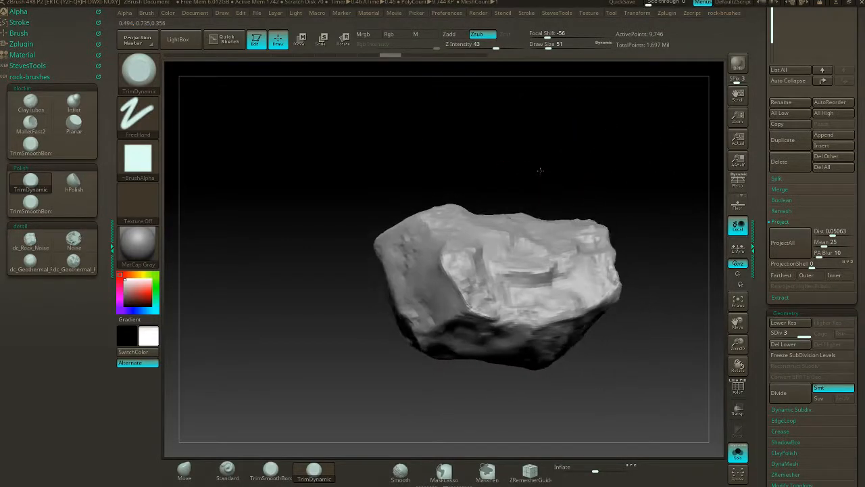
- Subdivide the duplicate rock to level 4 and project the detail onto it
click(784, 392)
click(795, 245)
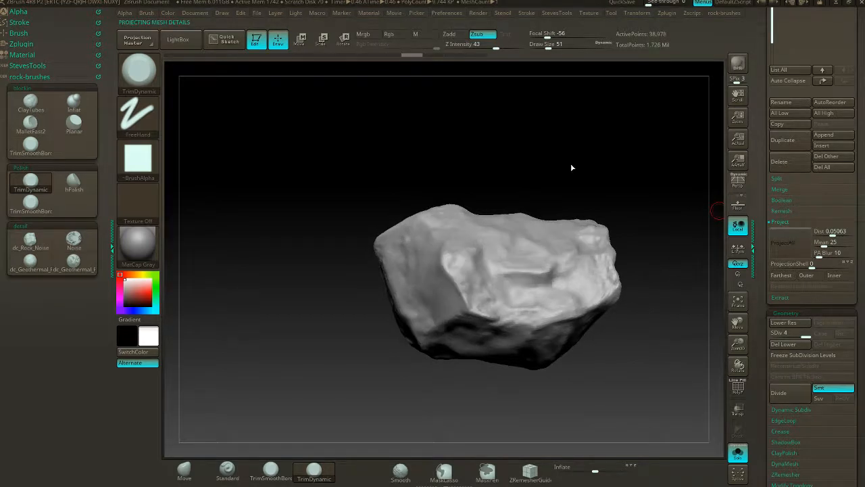
mouse_move(571, 162)
mouse_down()
mouse_move(517, 170)
mouse_move(586, 187)
mouse_move(557, 187)
mouse_move(612, 223)
mouse_move(604, 267)
mouse_move(595, 227)
mouse_move(574, 223)
mouse_up()
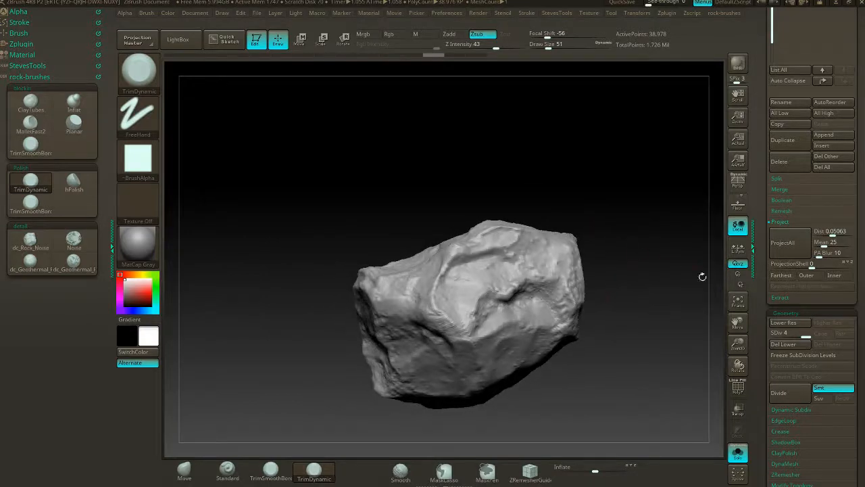
- Subdivide the duplicate rock to level 5, project the detail, and inspect the surface from several angles
click(784, 392)
click(784, 242)
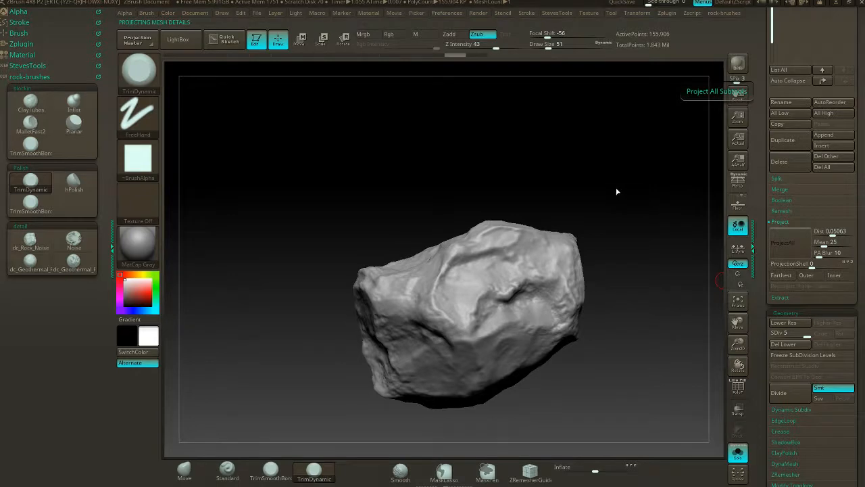
mouse_move(618, 186)
mouse_down()
mouse_move(584, 196)
mouse_move(606, 197)
mouse_move(592, 233)
mouse_move(615, 214)
mouse_up()
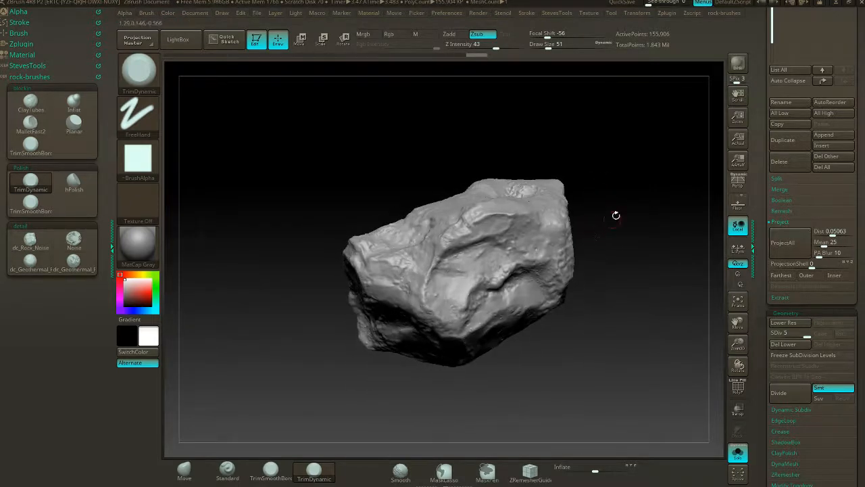
drag(606, 165, 592, 213)
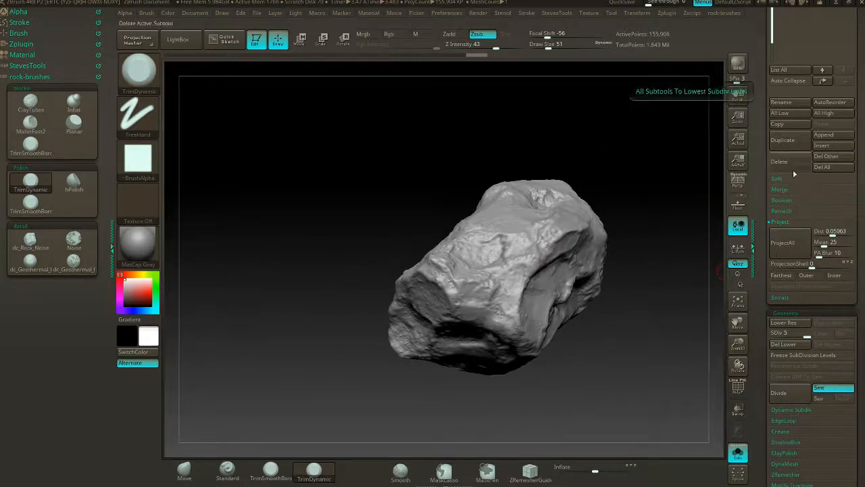
- Subdivide the duplicate rock to level 6, project the finest detail, and inspect its faces
click(785, 392)
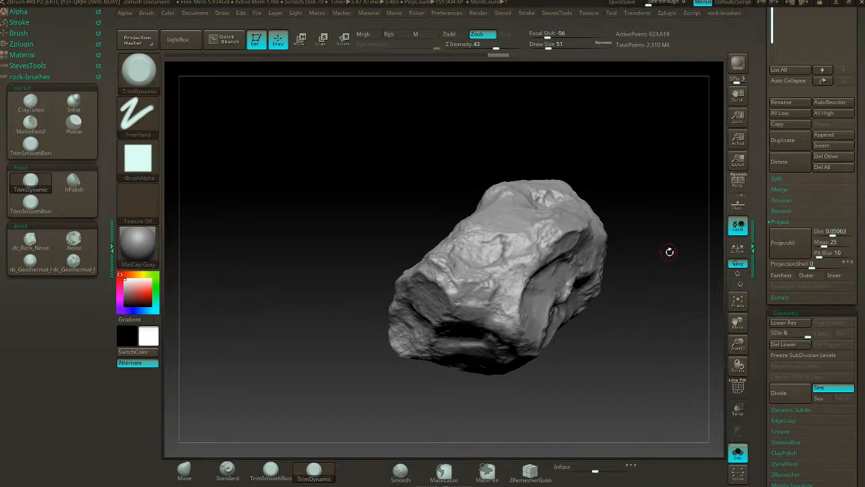
click(780, 245)
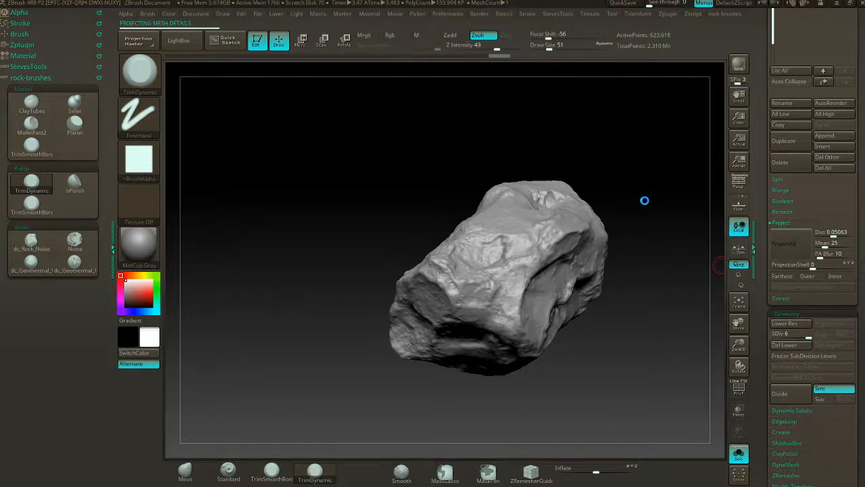
drag(645, 200, 578, 168)
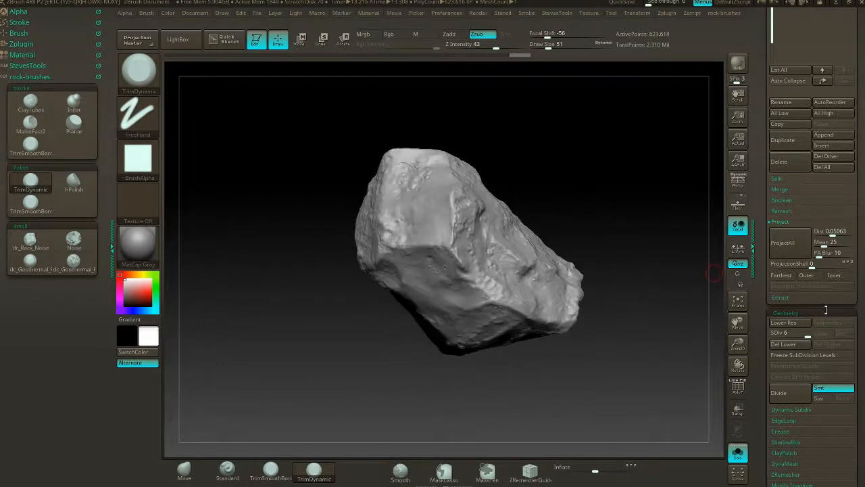
drag(570, 223, 518, 252)
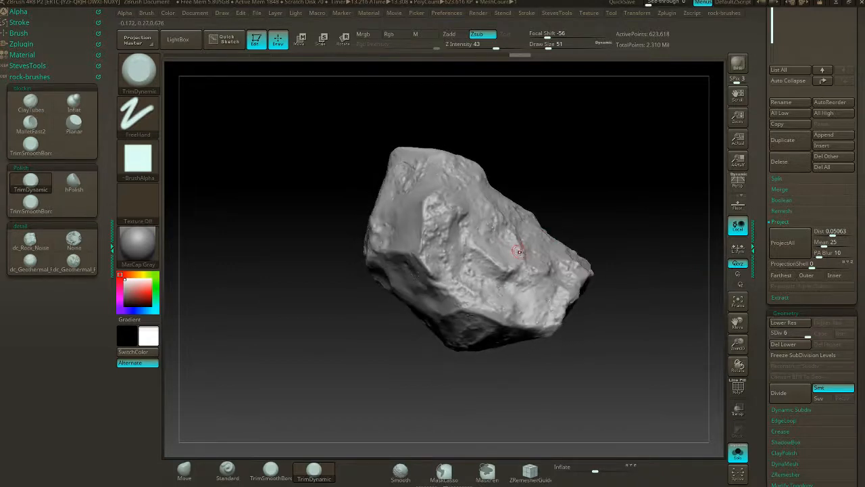
- Lower the duplicate rock to subdivision level 1 and save the tool over the existing demo_rock.ZTL on the Desktop
click(772, 334)
drag(637, 212, 665, 230)
scroll(858, 152, up, 5)
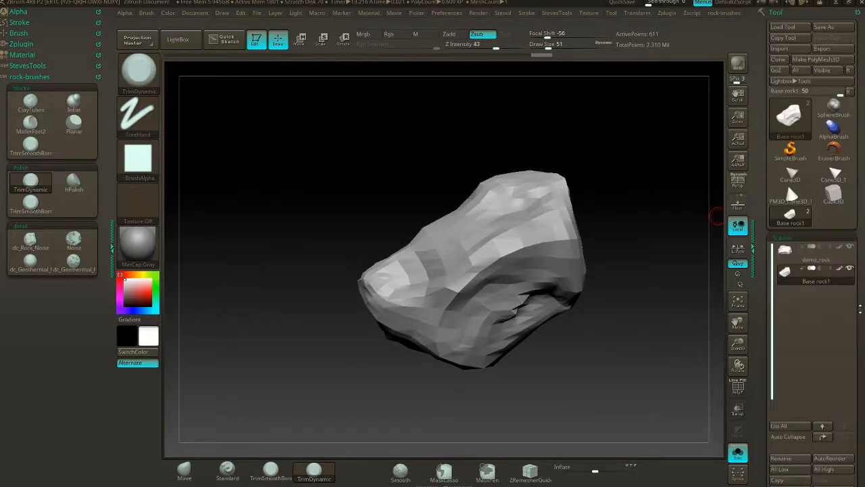
click(824, 27)
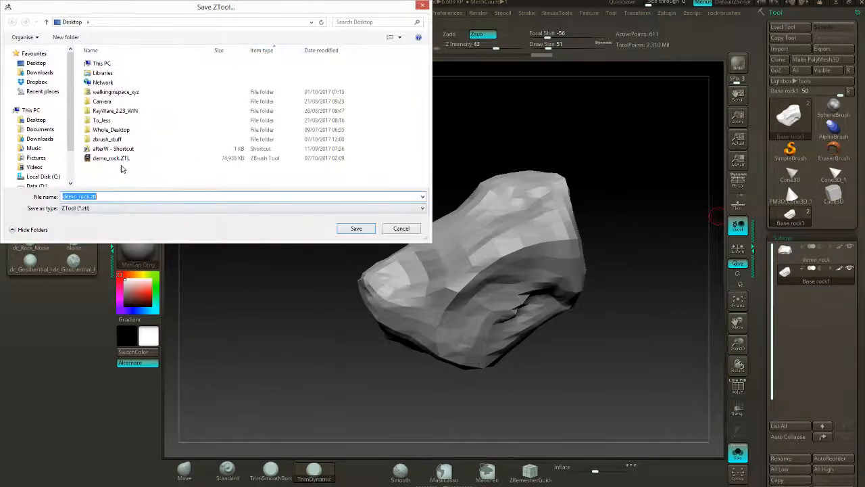
click(112, 158)
click(357, 229)
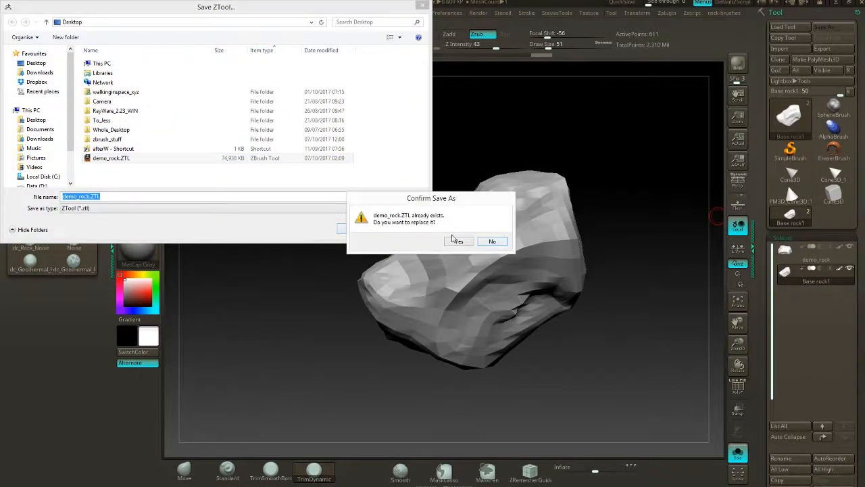
click(457, 241)
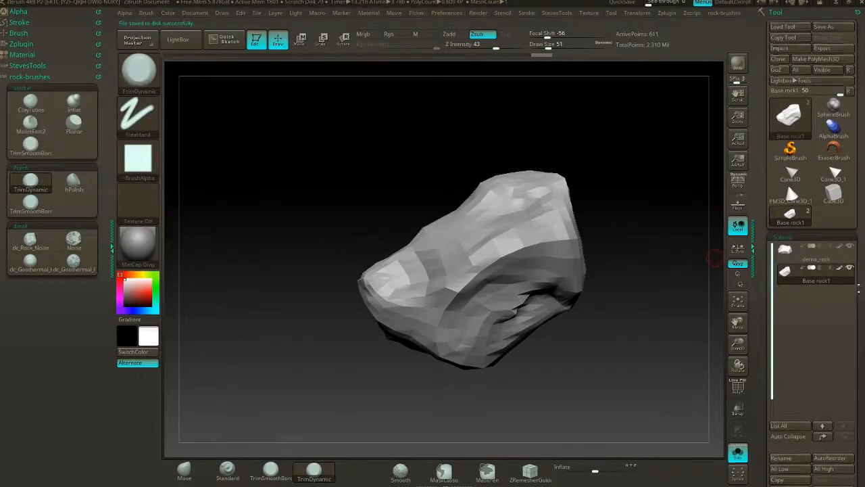
- Run a mesh integrity check on the duplicate rock at its lowest subdivision level
scroll(786, 183, down, 5)
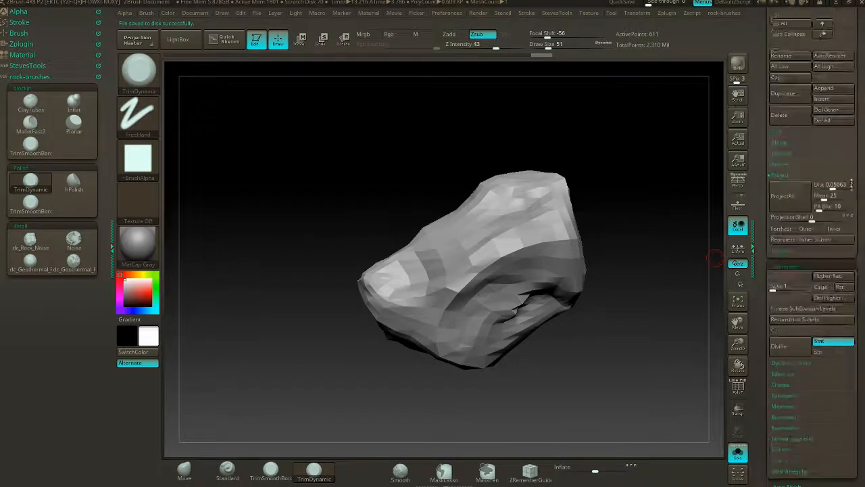
click(786, 173)
click(778, 404)
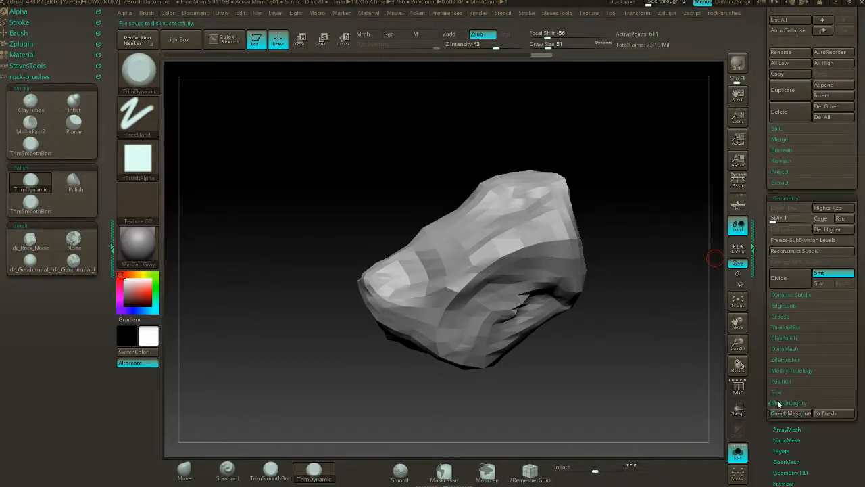
click(790, 412)
- Unwrap the level 1 rock's UVs with UV Master, keeping Symmetry enabled, and look the low-poly mesh over
click(32, 89)
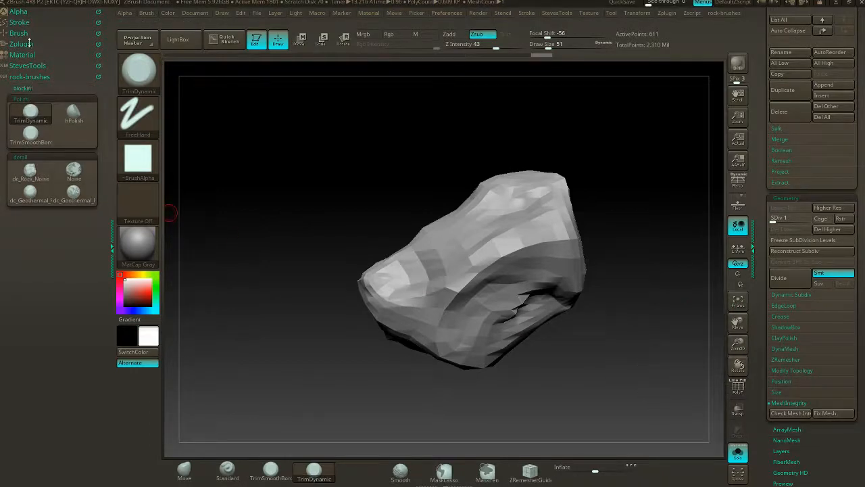
click(21, 44)
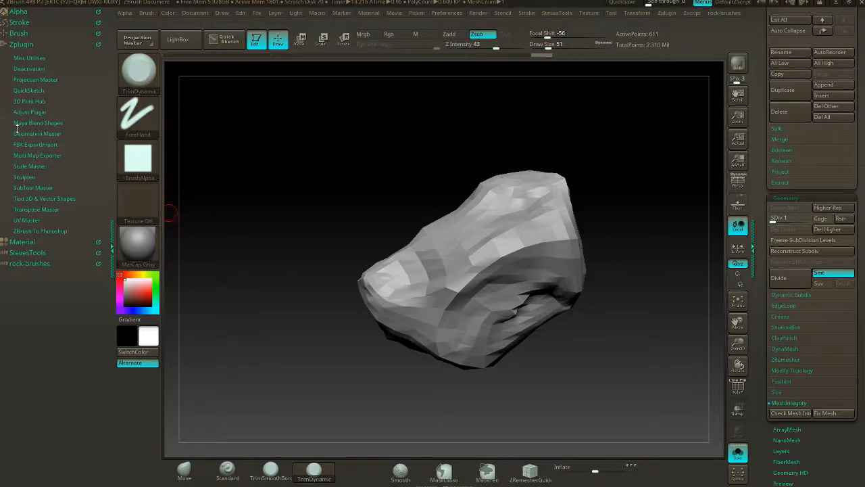
click(32, 220)
click(24, 246)
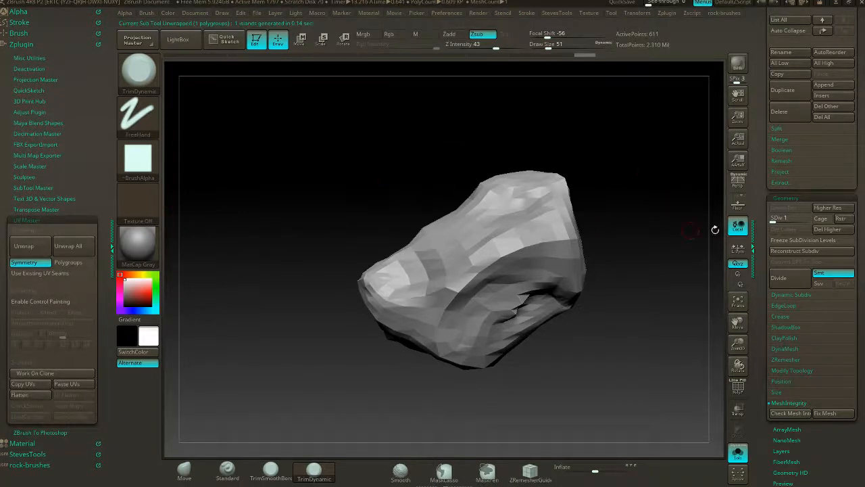
alt+drag(634, 180, 600, 166)
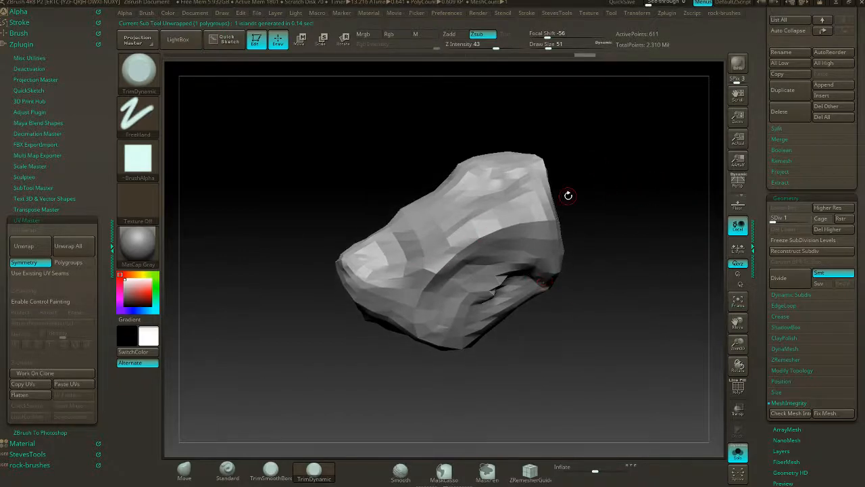
drag(566, 196, 631, 228)
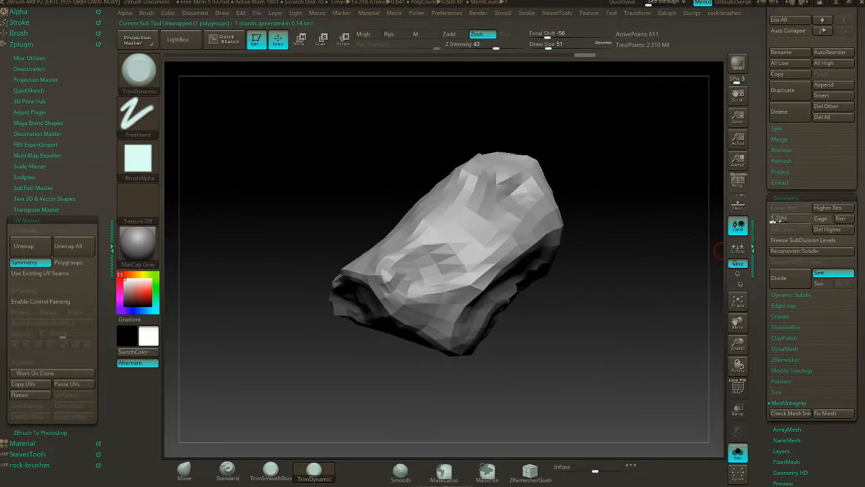
mouse_move(578, 161)
mouse_down()
mouse_move(603, 185)
mouse_move(573, 195)
mouse_up()
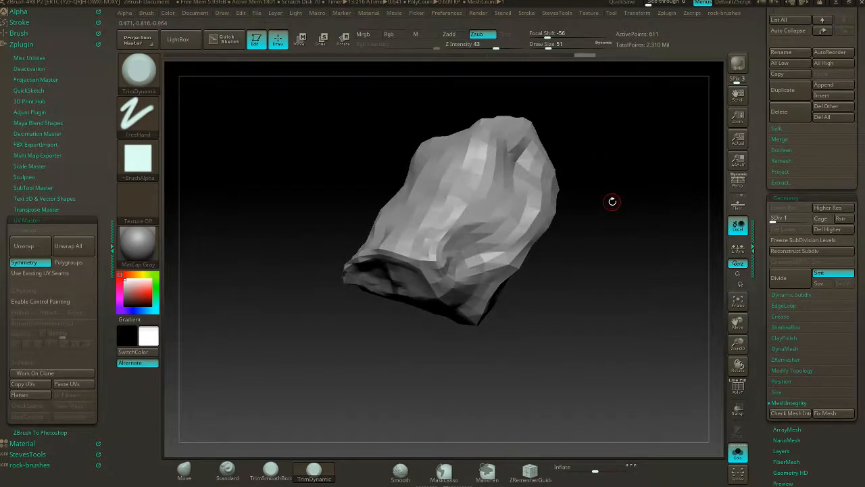
click(69, 221)
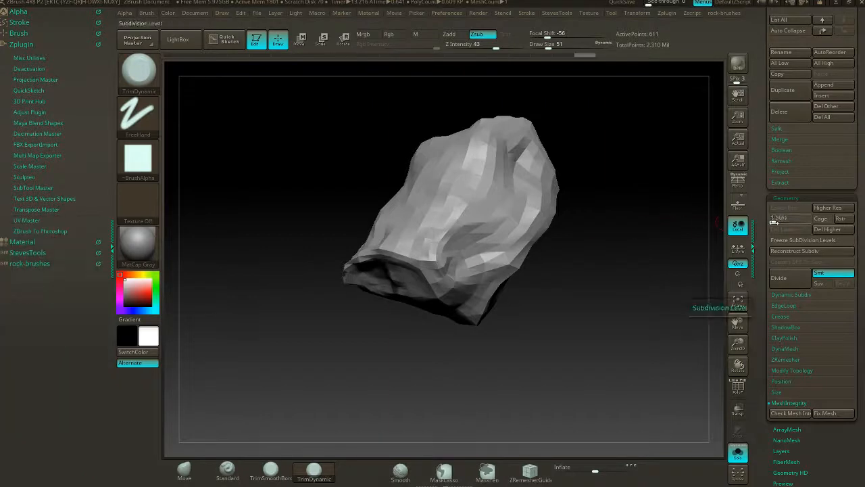
- Raise the rock to subdivision level 6 and set Multi Map Exporter to export only the normal map, then inspect the detailed surface
drag(773, 222, 789, 224)
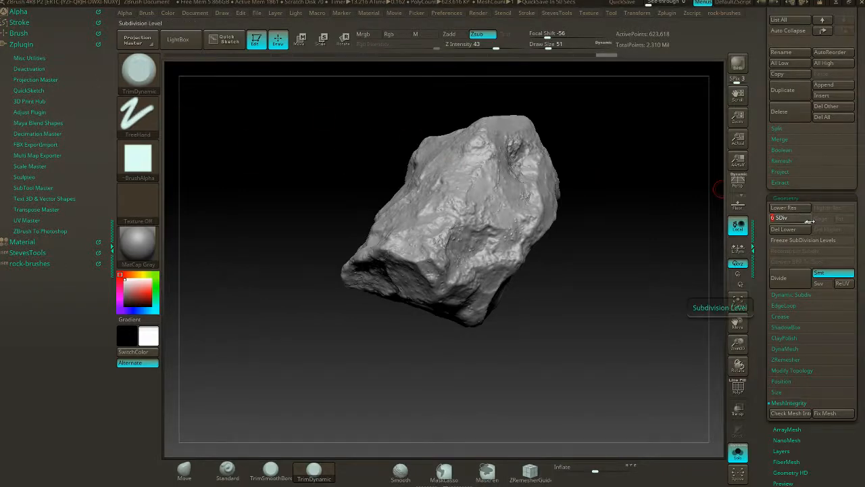
click(37, 154)
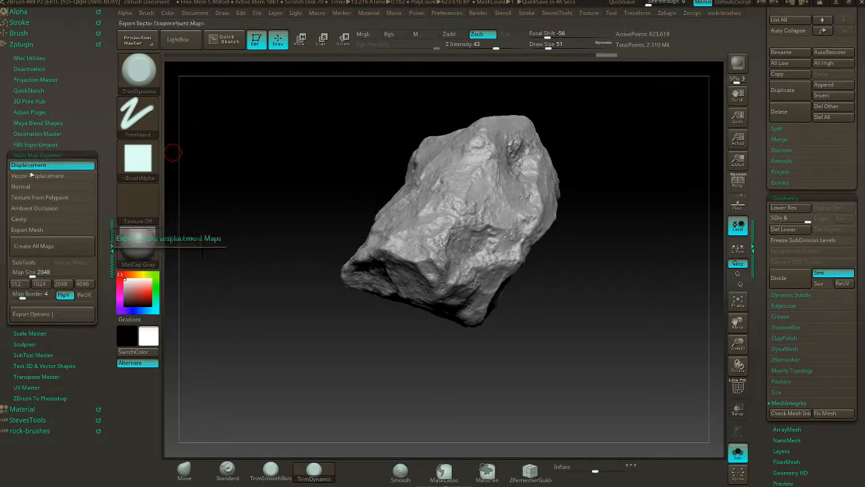
click(30, 186)
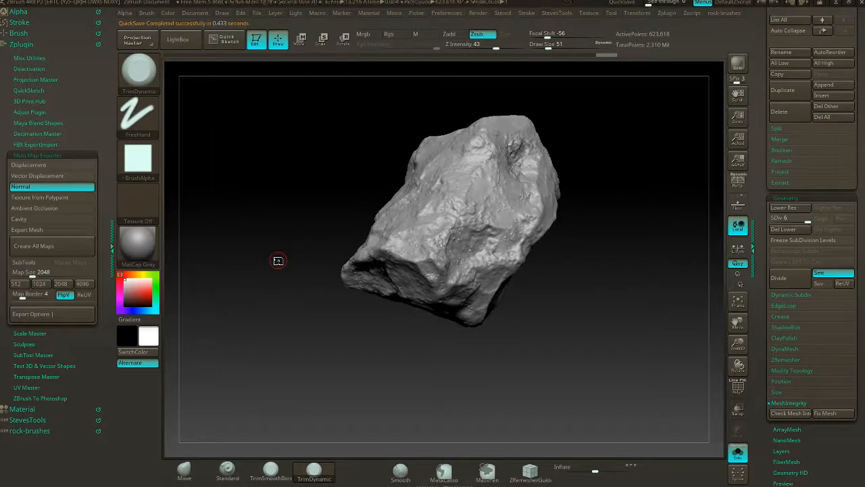
mouse_move(577, 296)
mouse_down()
mouse_move(624, 349)
mouse_move(641, 259)
mouse_up()
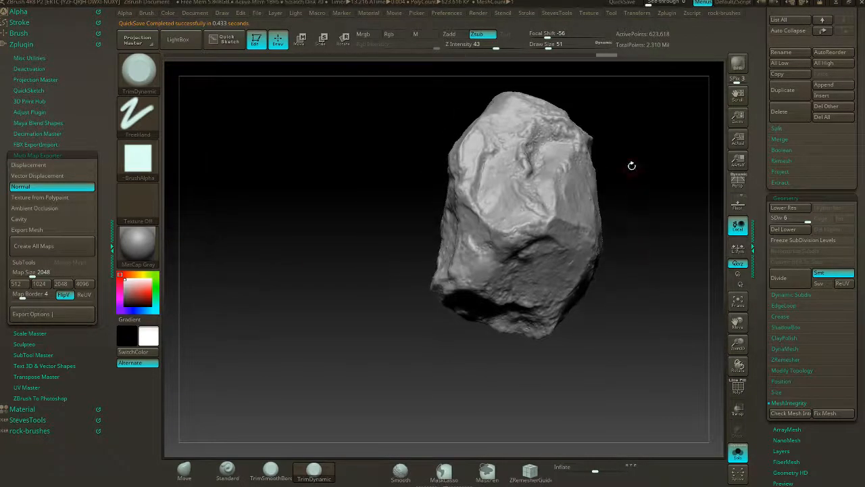
mouse_move(632, 165)
mouse_down()
mouse_move(581, 288)
mouse_move(588, 248)
mouse_move(598, 288)
mouse_move(559, 296)
mouse_move(607, 261)
mouse_move(583, 329)
mouse_move(579, 269)
mouse_move(582, 367)
mouse_move(588, 290)
mouse_move(620, 343)
mouse_move(612, 285)
mouse_move(613, 313)
mouse_move(636, 285)
mouse_up()
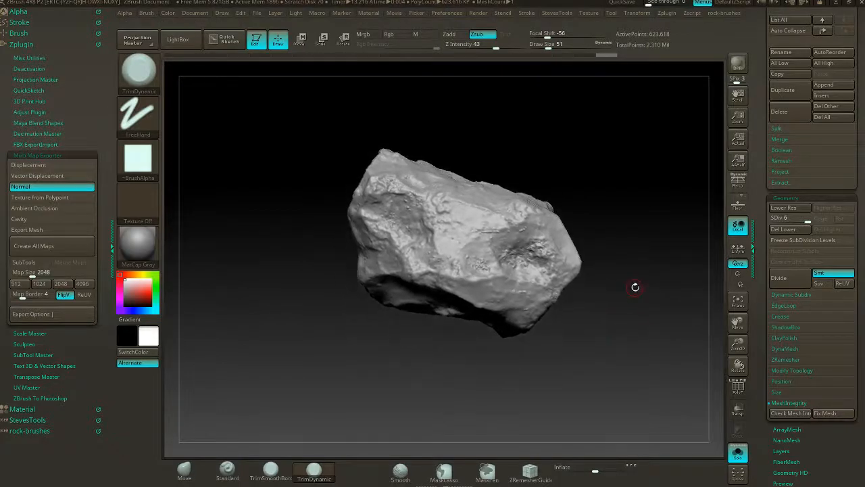